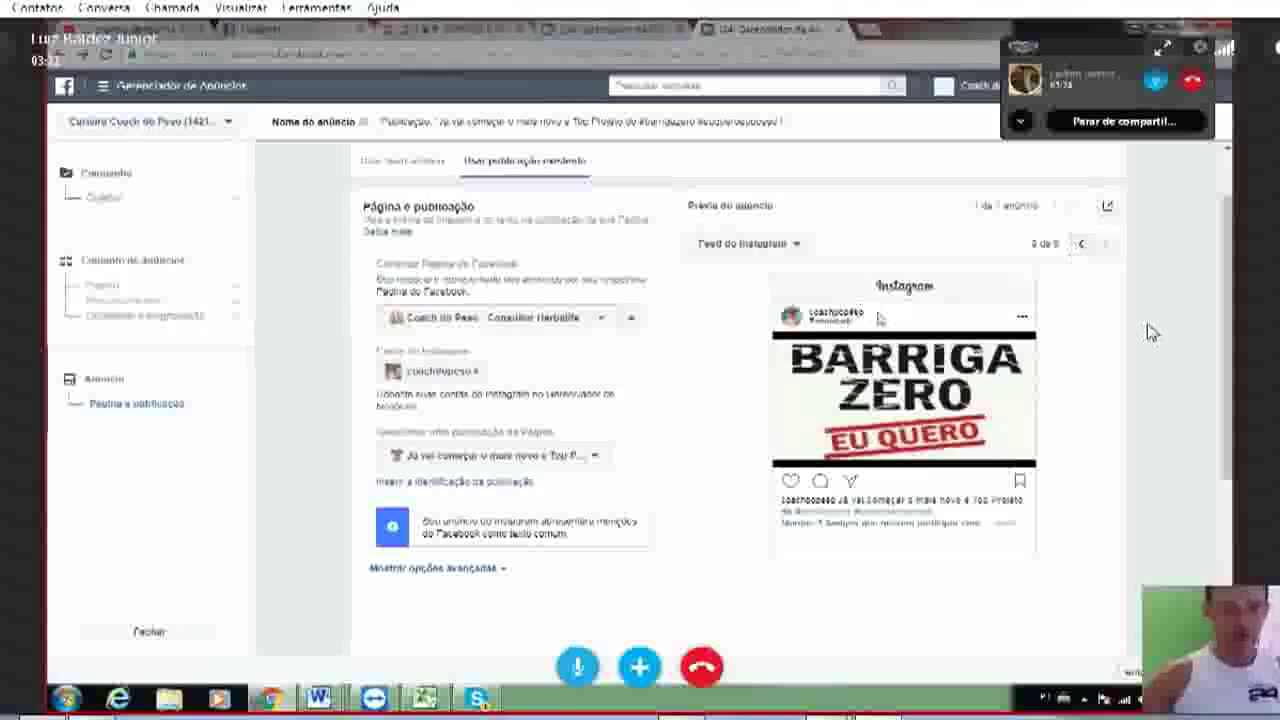
- Browse the ad preview formats, including in-stream video, Celular comum and Feed de Notícias móvel
click(1078, 246)
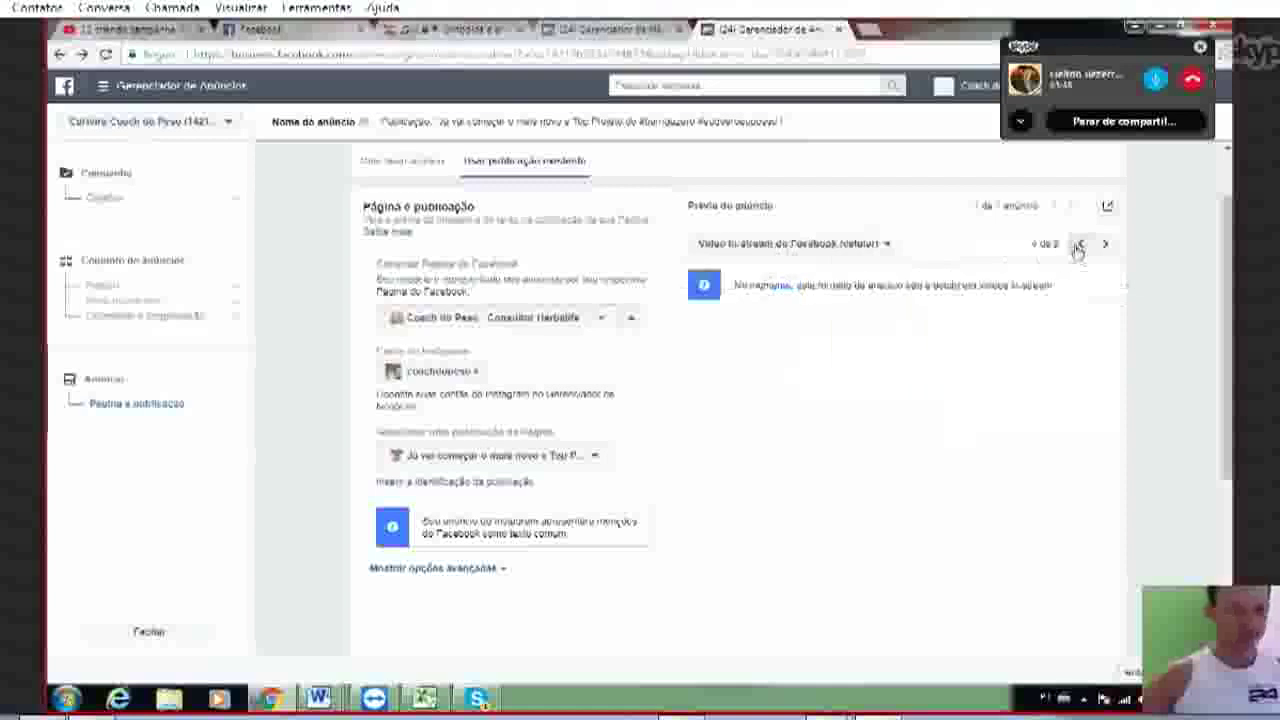
click(1078, 246)
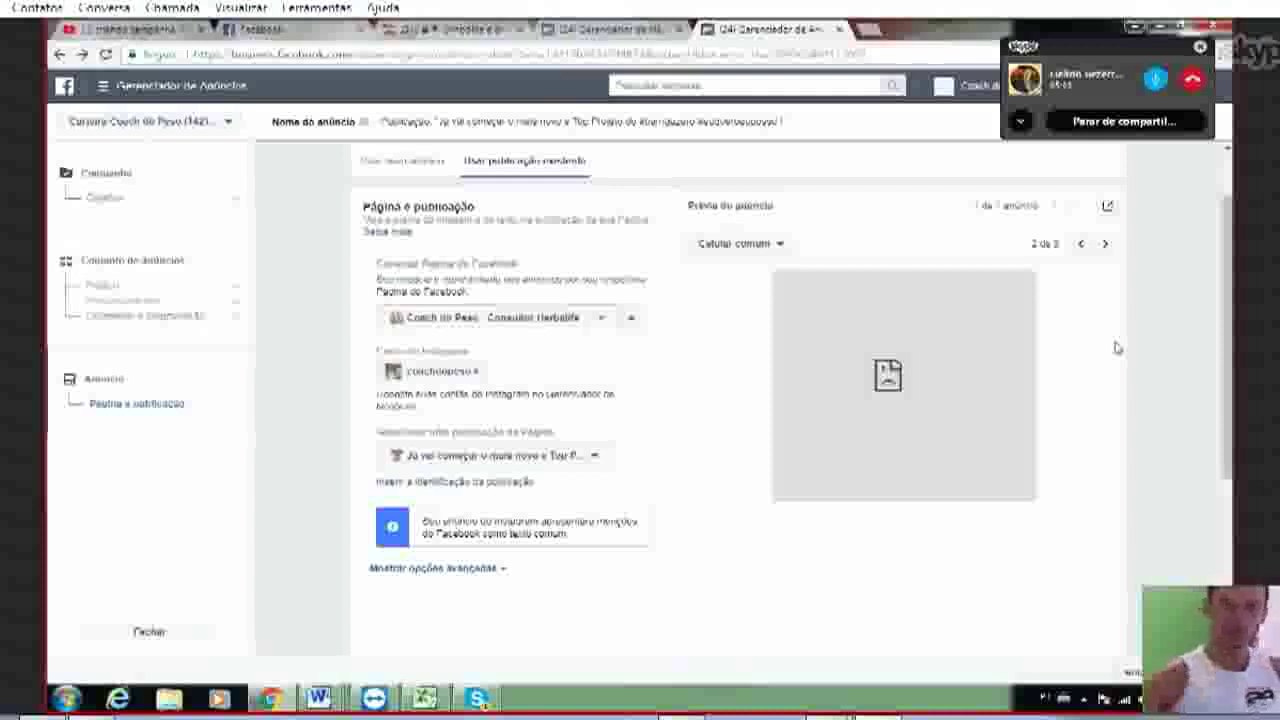
click(1080, 243)
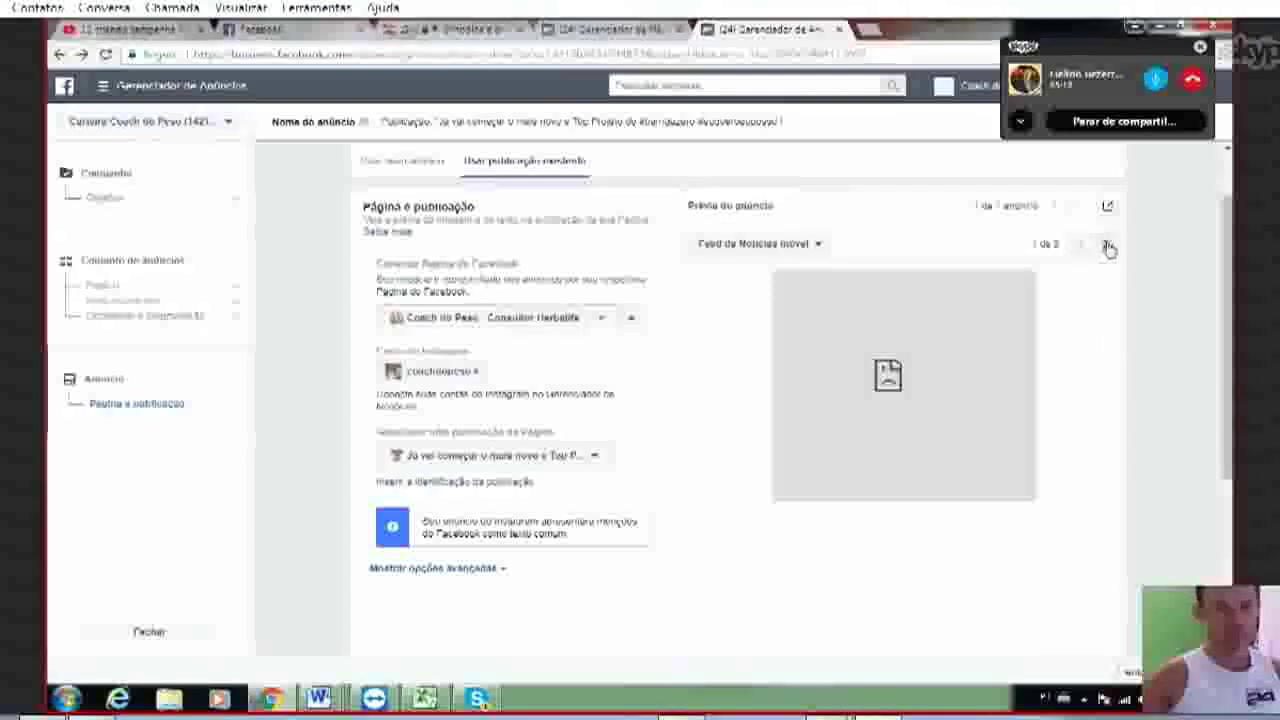
click(1107, 245)
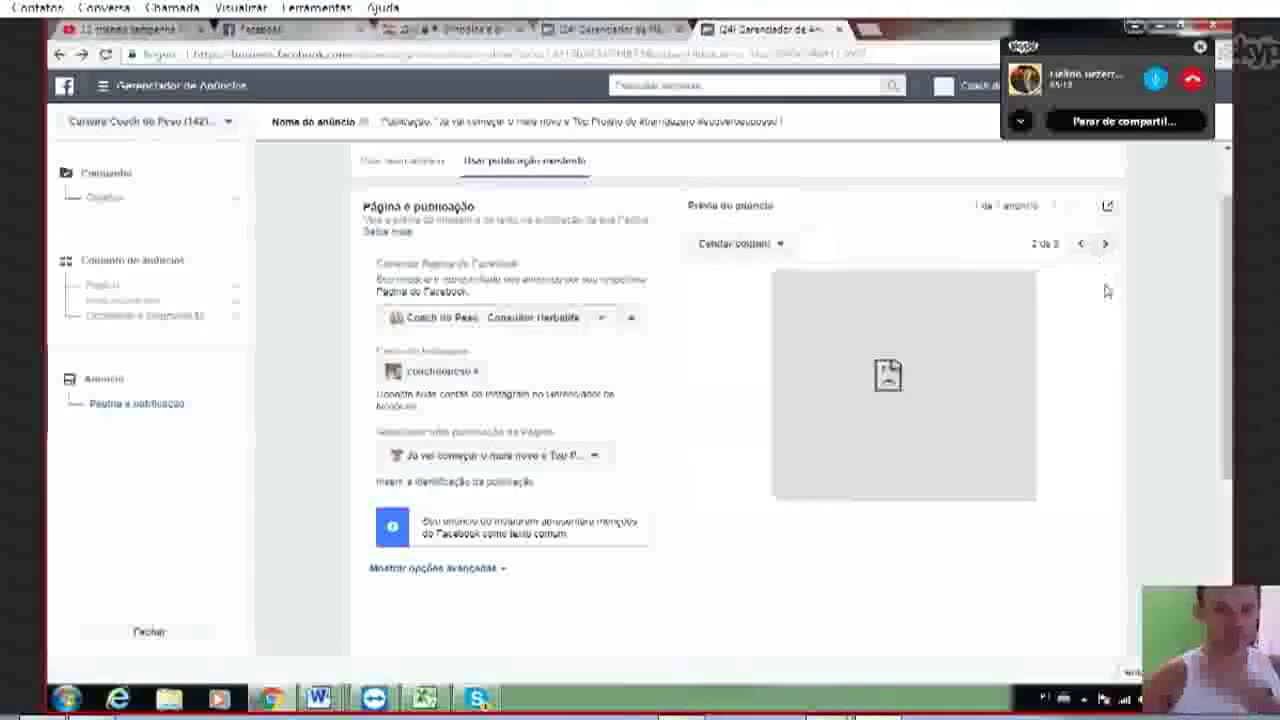
click(1080, 243)
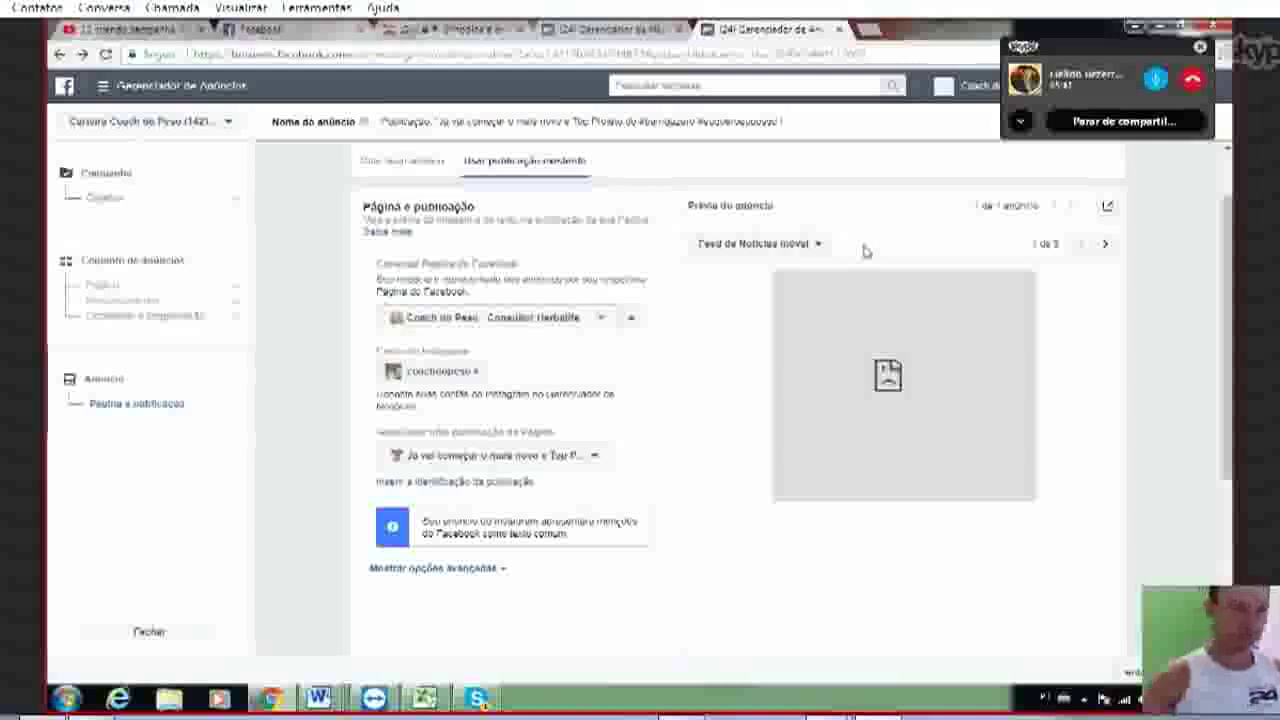
- Replace the Barriga Zero post with the Bacon post as the ad's existing page publication
click(524, 458)
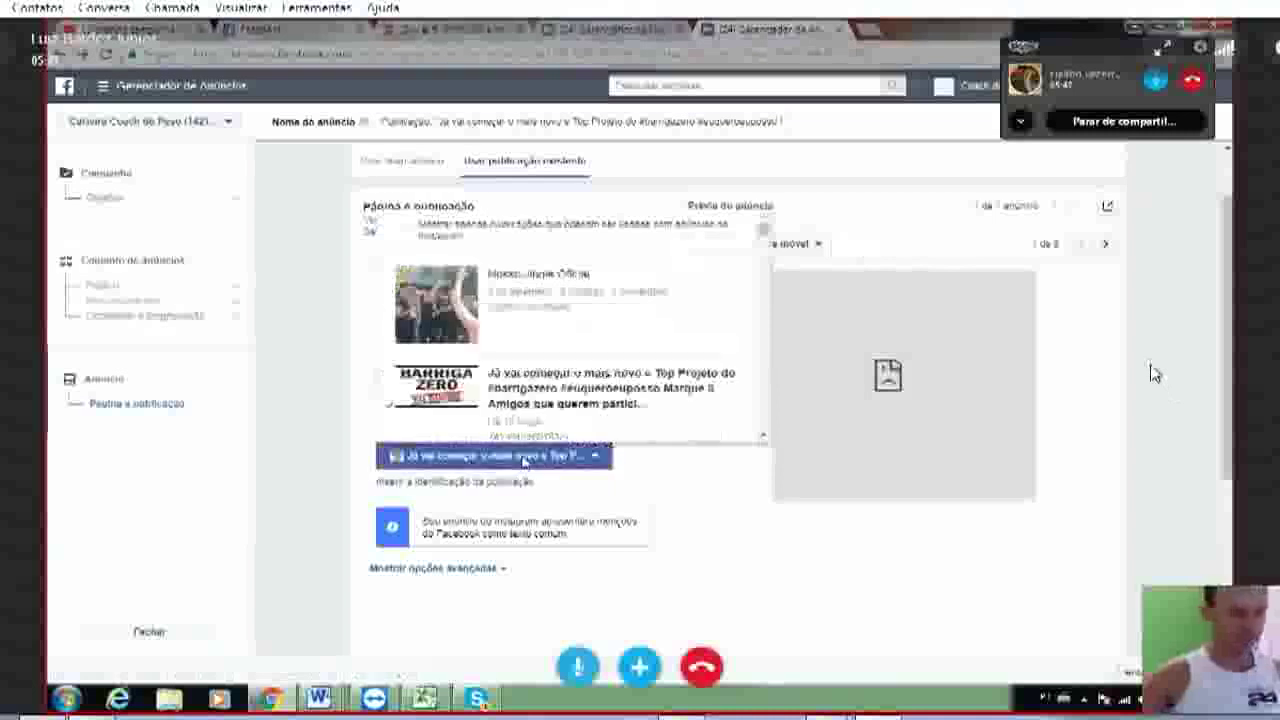
click(516, 316)
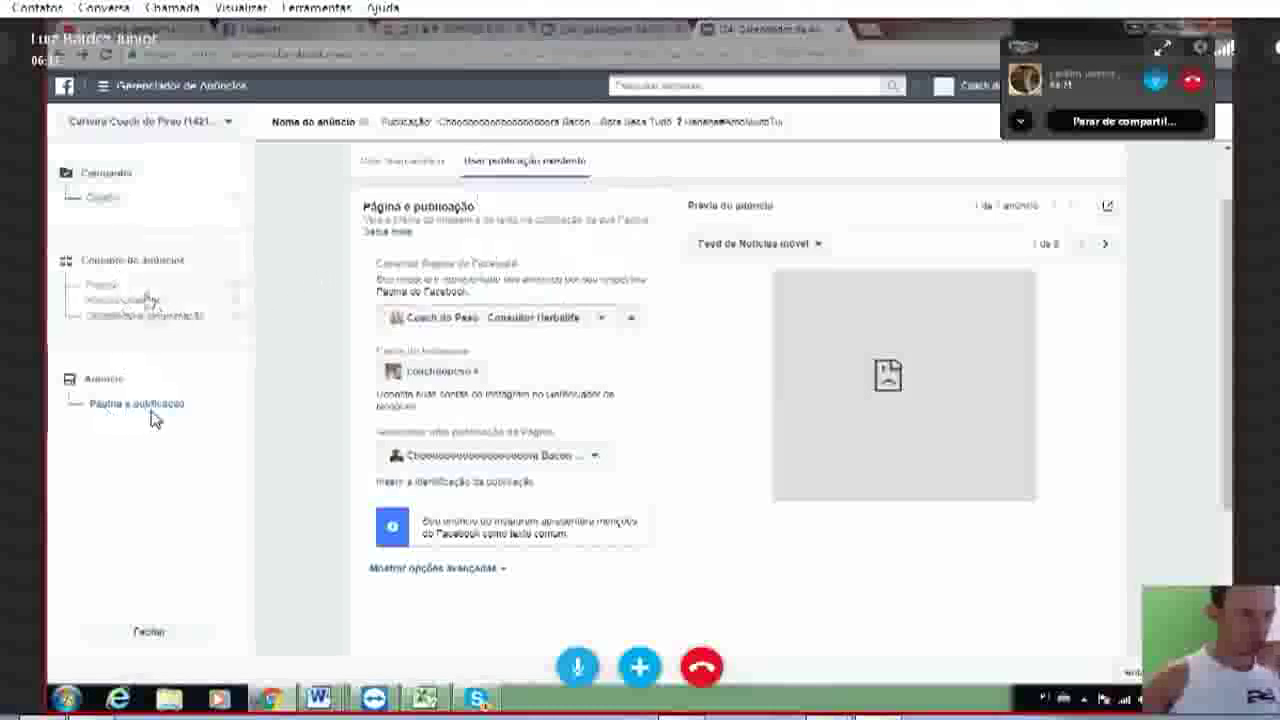
- Switch the ad set's placements to Editar posicionamentos and review the device and platform options
click(120, 301)
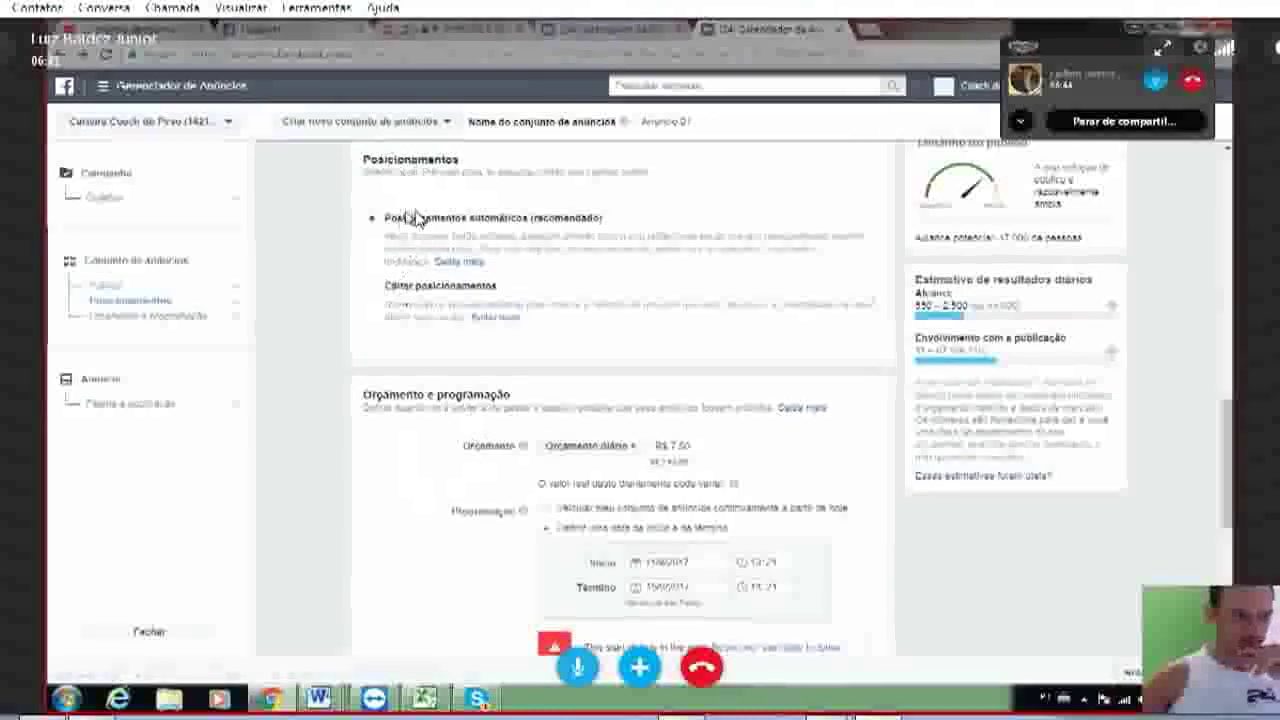
click(377, 290)
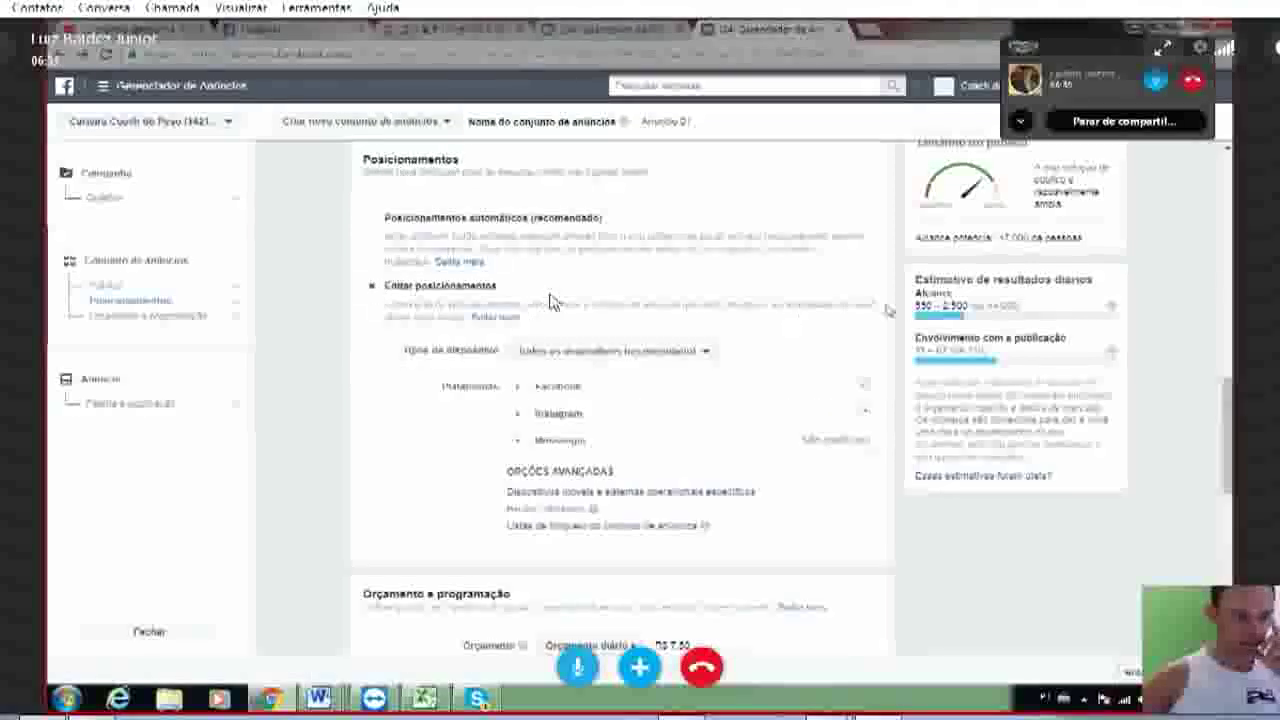
scroll(548, 303, down, 1)
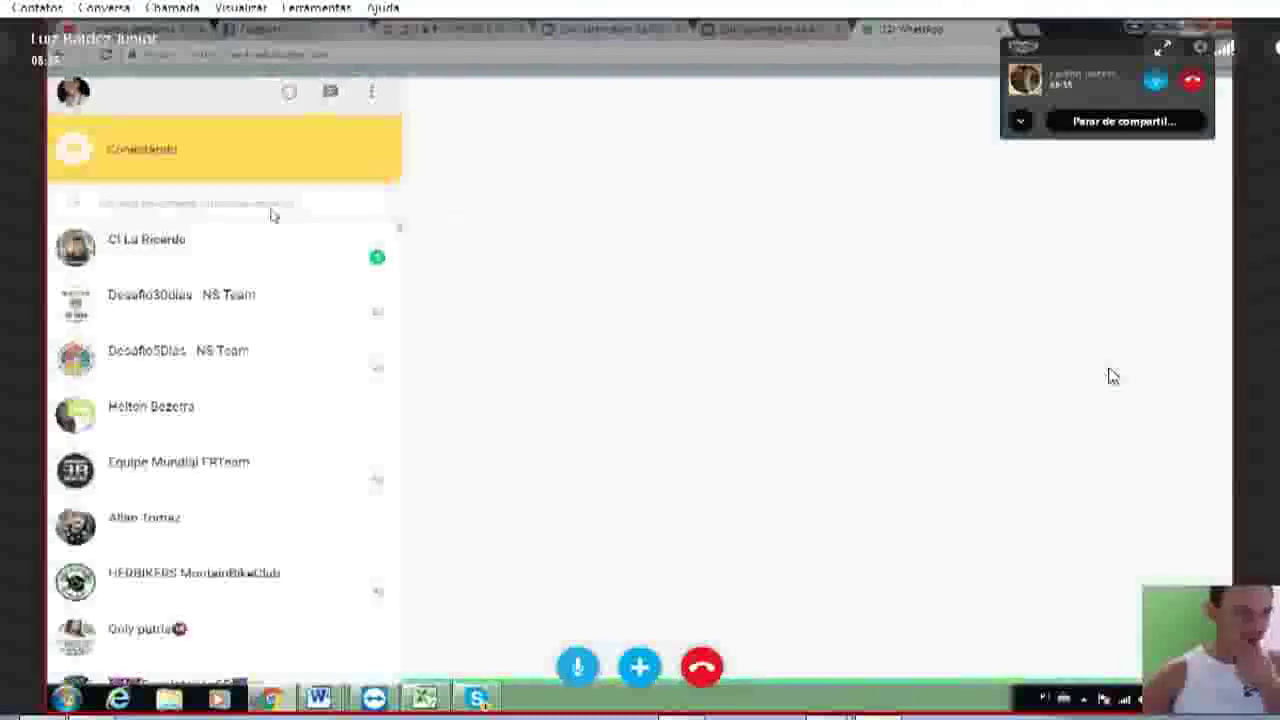
- Search WhatsApp chats for "hel", open the matching contact's conversation and send the copied screenshot of the ad page
click(212, 204)
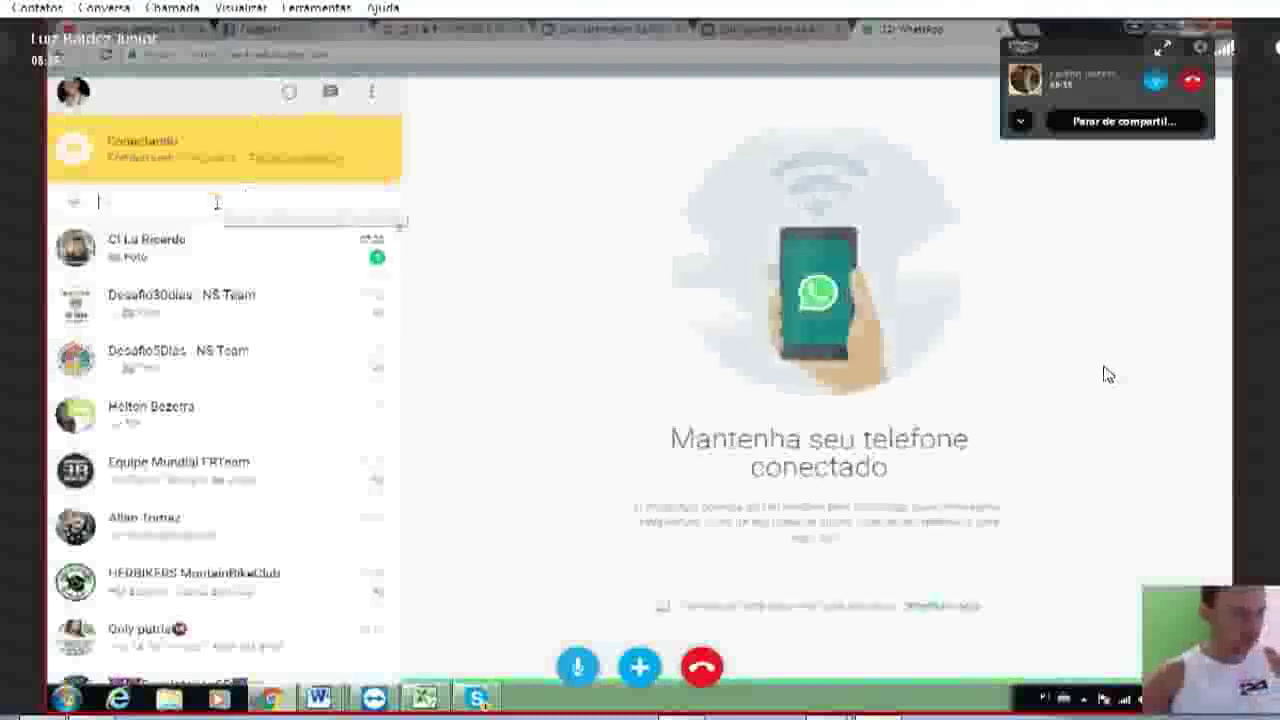
text(hd)
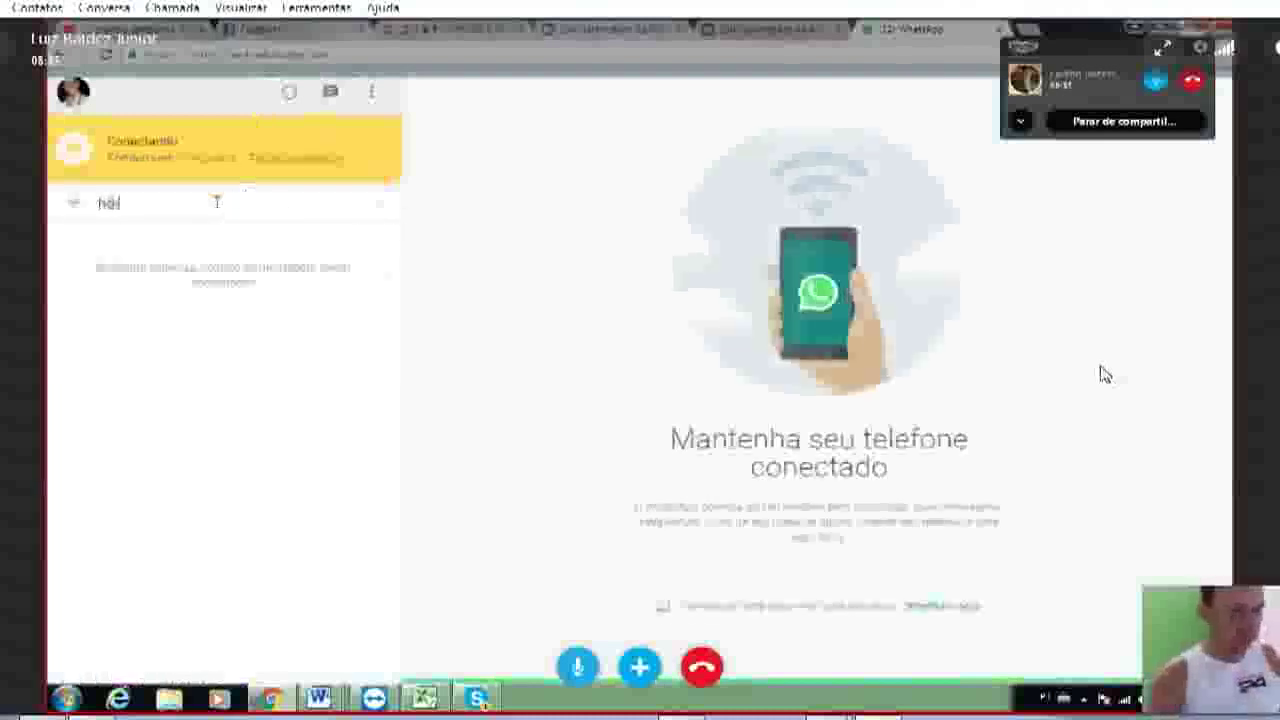
text(l)
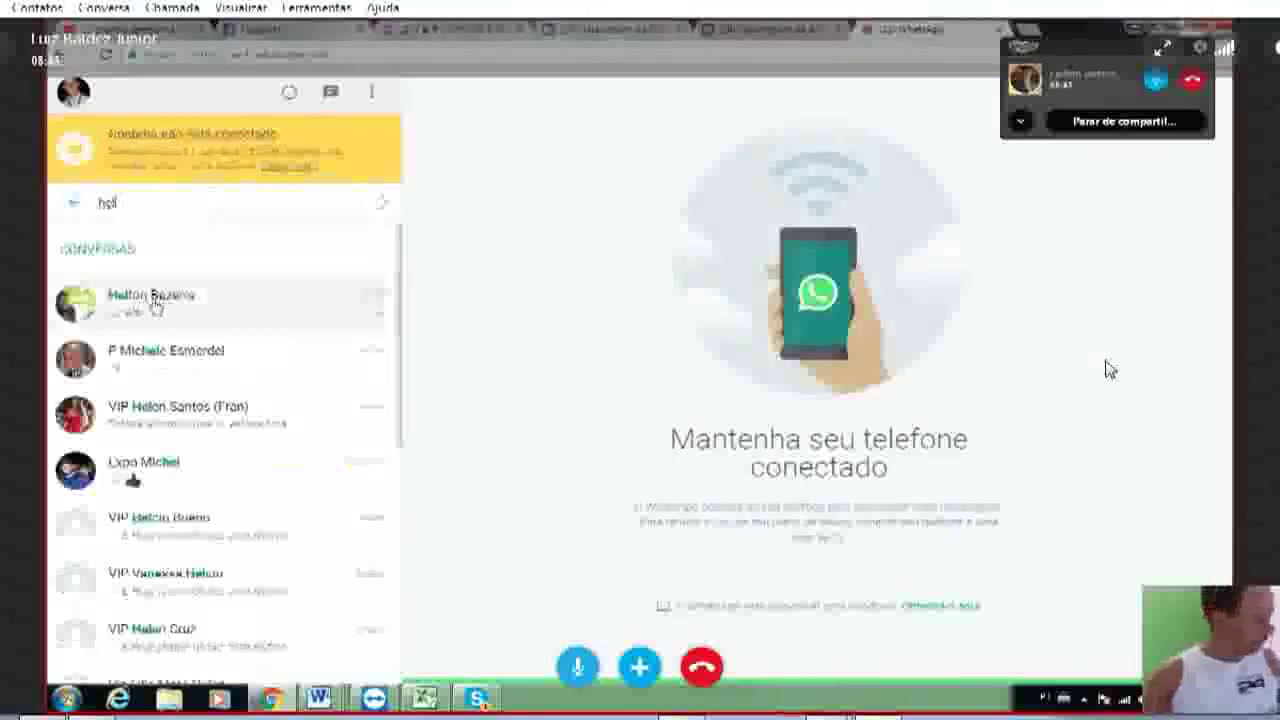
click(152, 300)
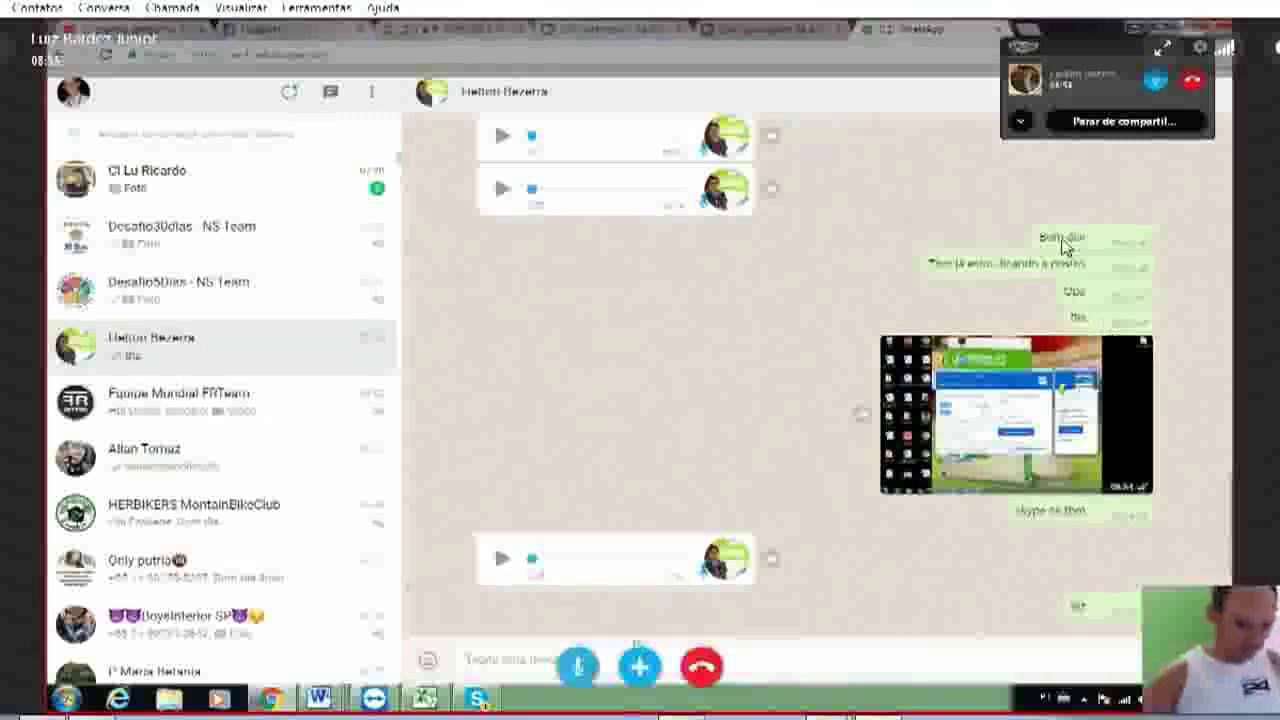
key(ctrl+v)
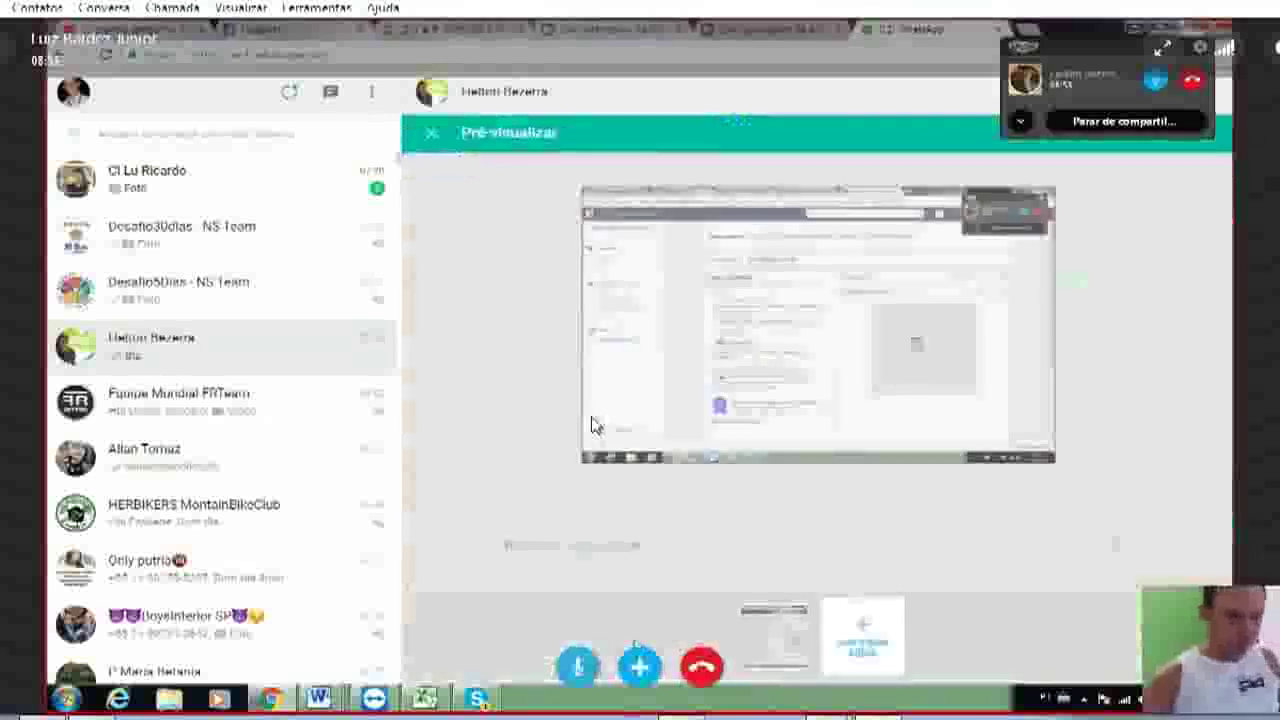
key(Return)
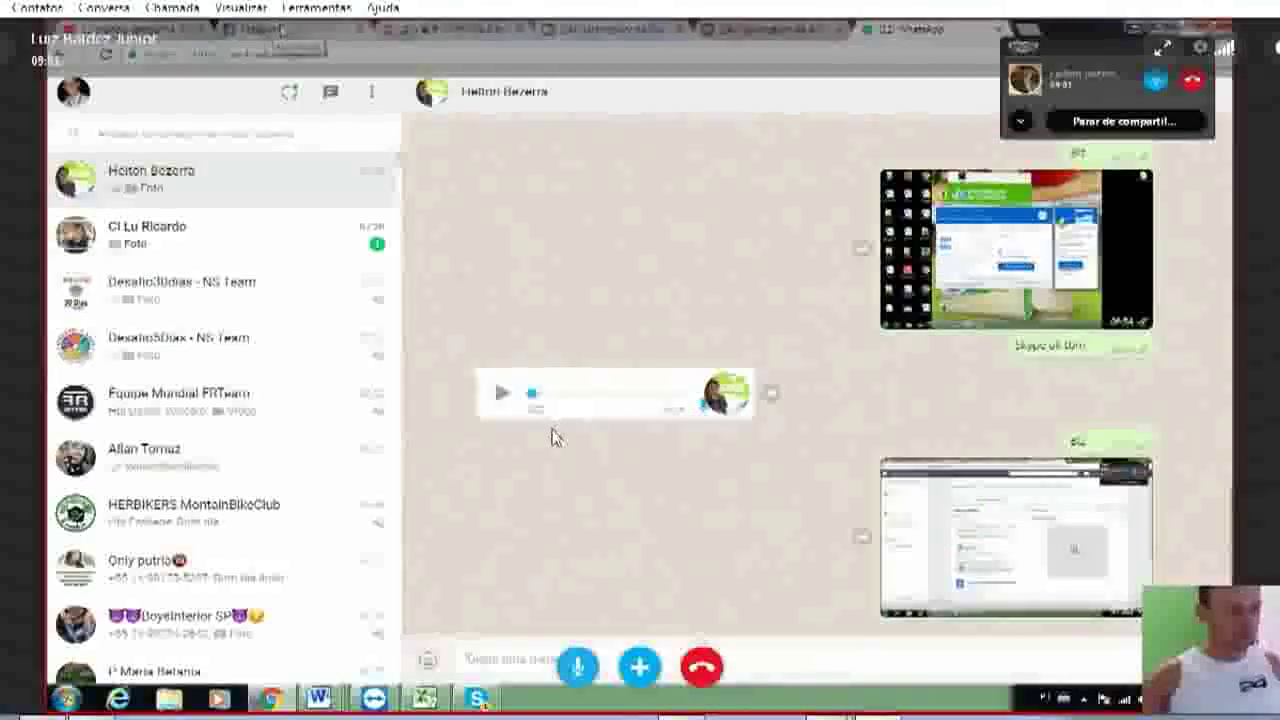
- Return from WhatsApp to the ad accounts page in Configurações do negócio
key(ctrl+2)
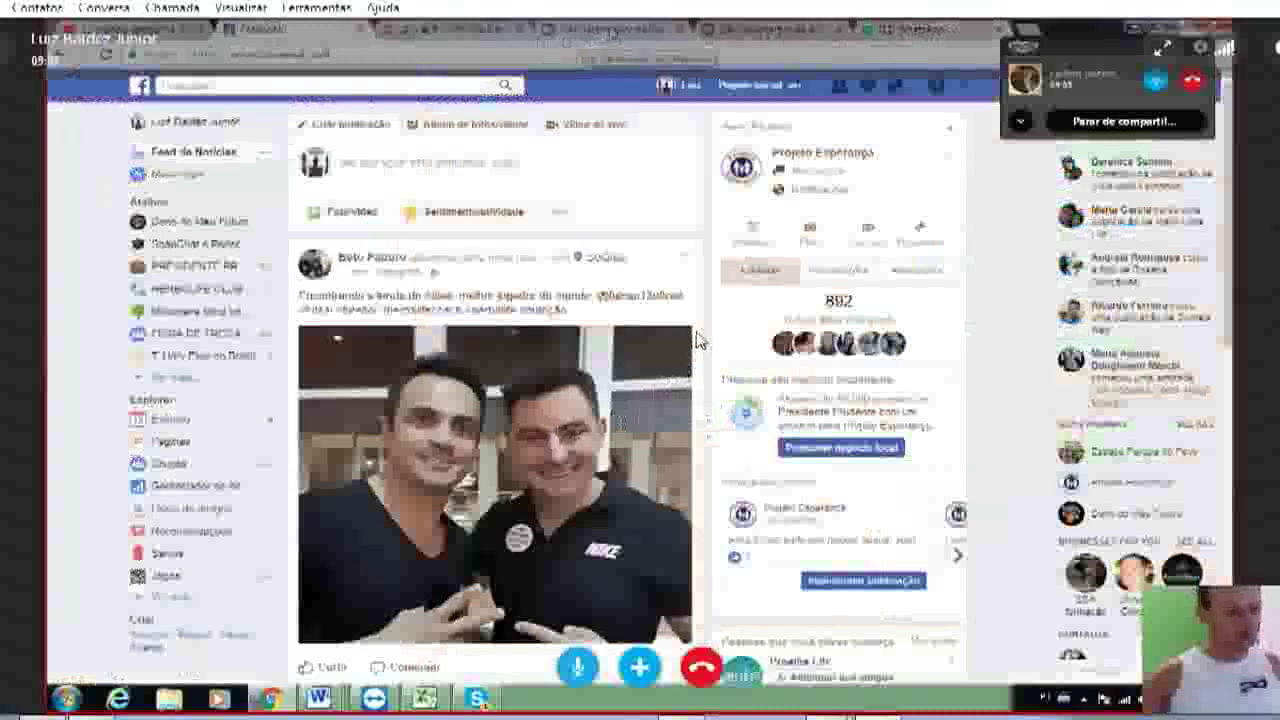
key(ctrl+4)
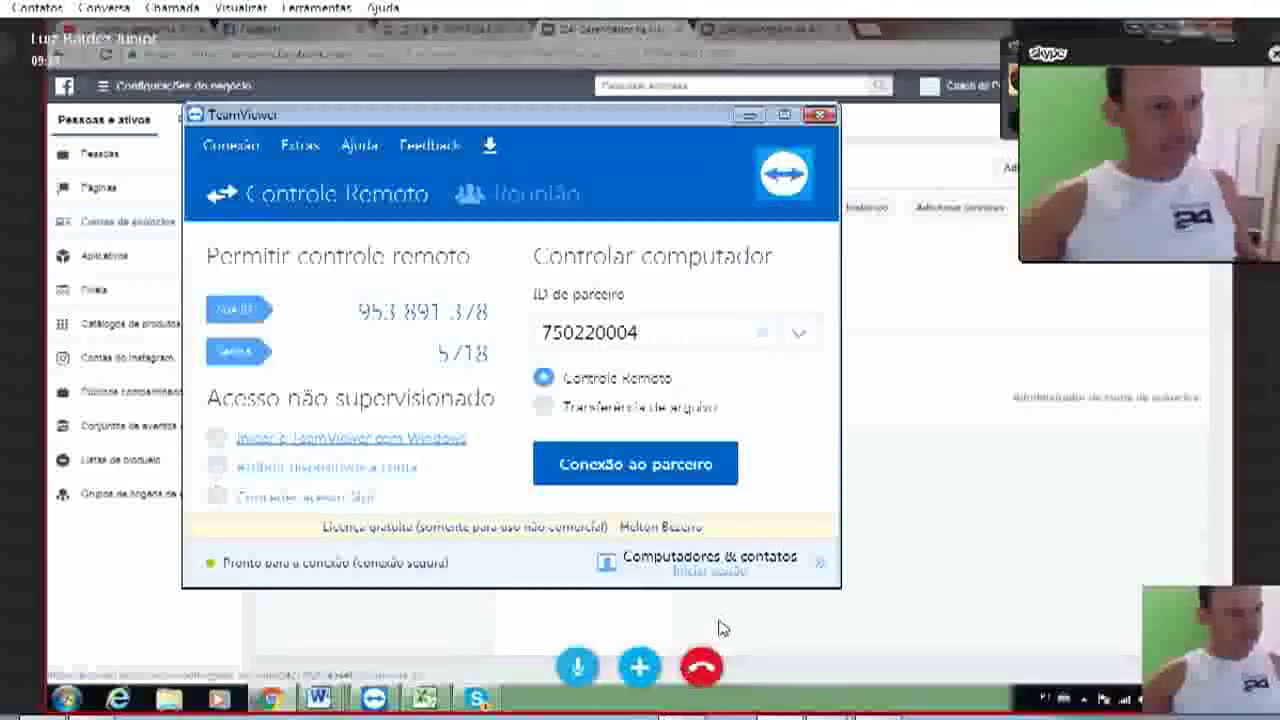
- In TeamViewer, choose the saved partner ID, start a remote control session and enter the partner's session password
click(801, 339)
click(698, 338)
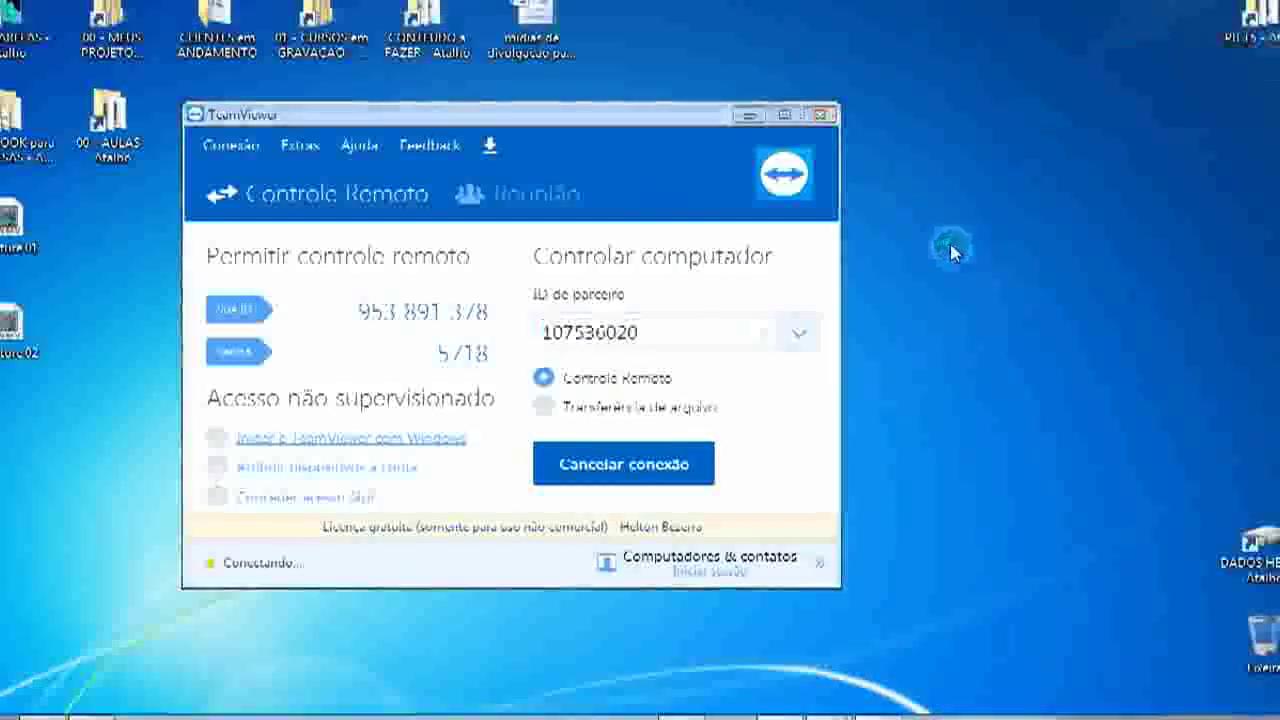
drag(688, 151, 806, 142)
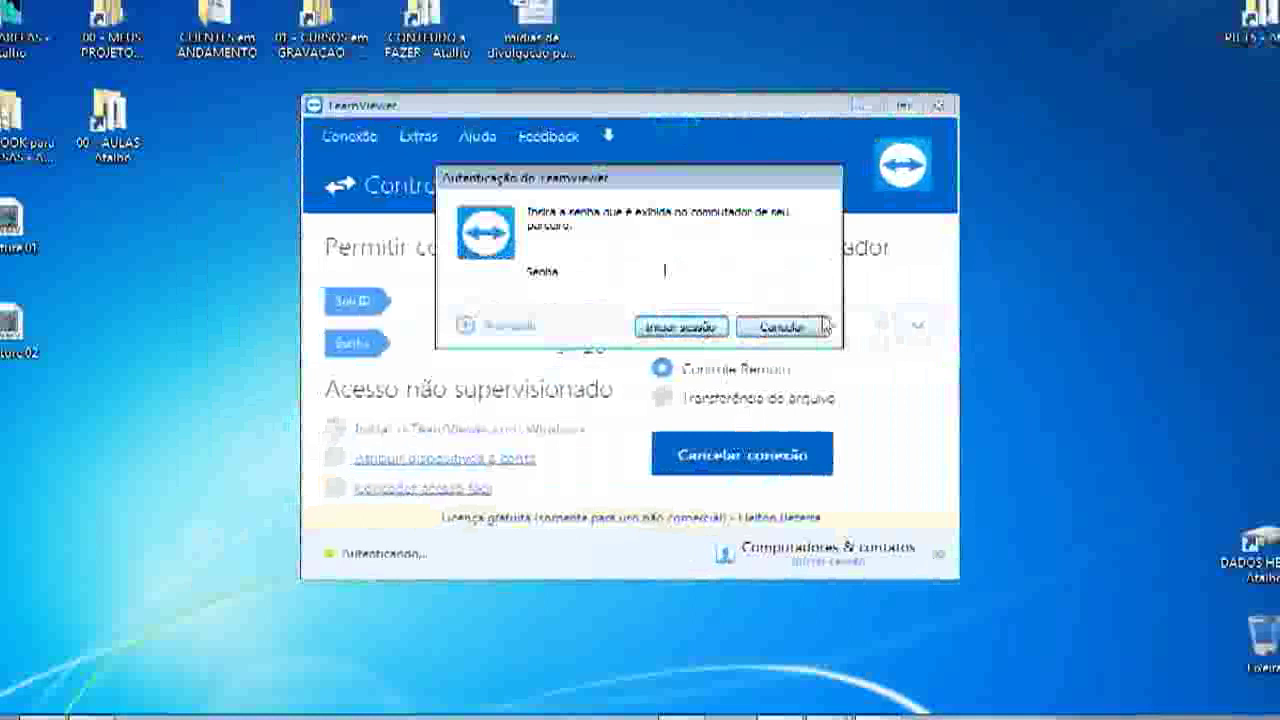
text(****)
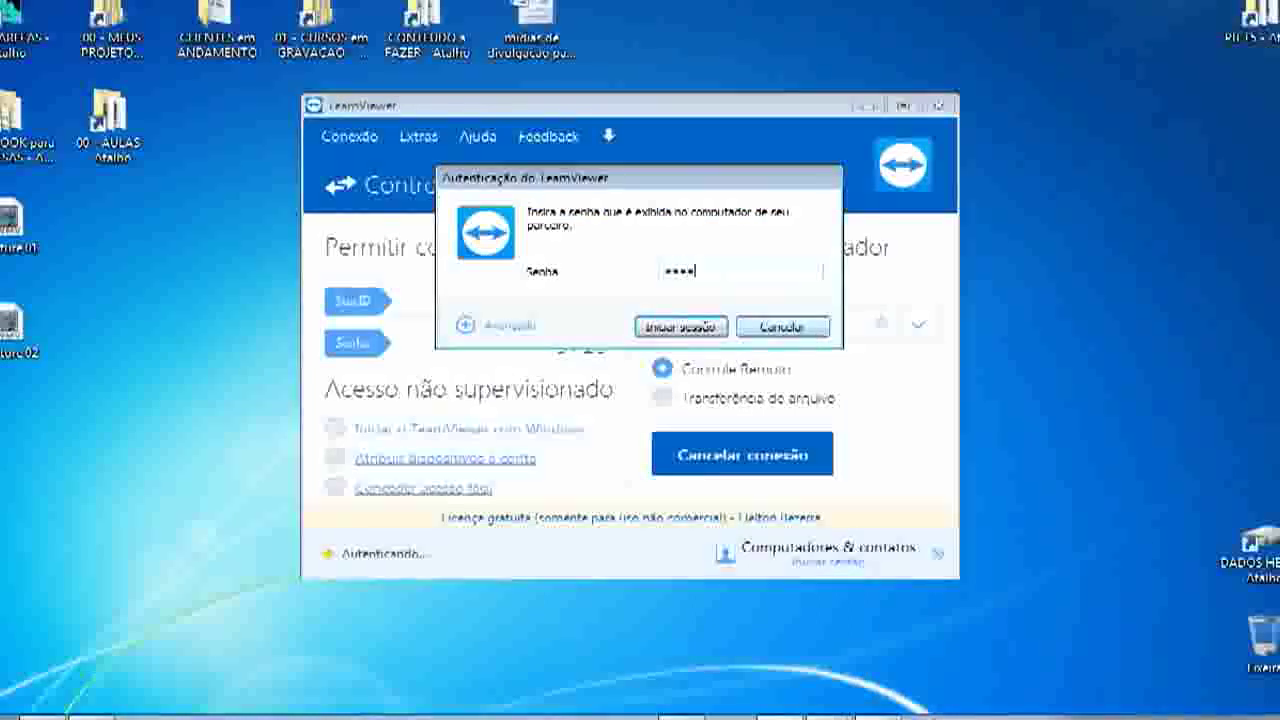
click(705, 332)
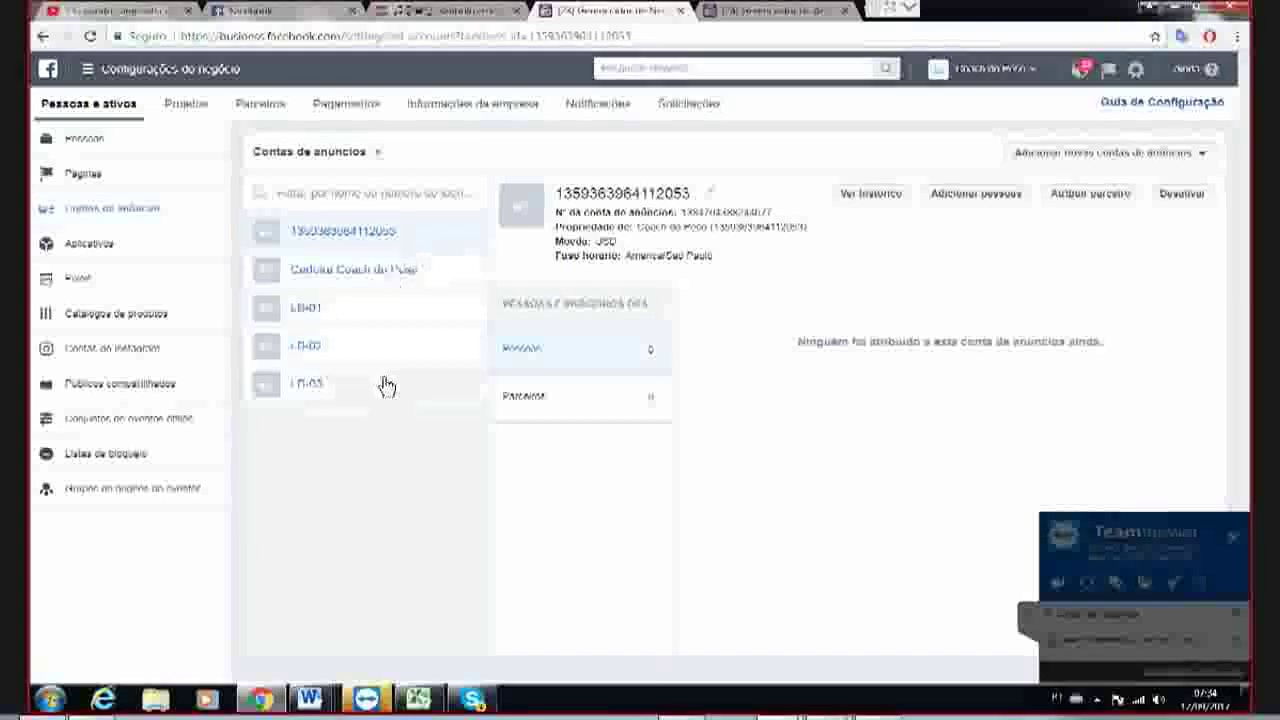
- Compare the currency of the number-named ad account with that of Carteira Coach do Peso, LB-01, LB-02 and LB-03
click(601, 243)
double_click(606, 242)
double_click(606, 242)
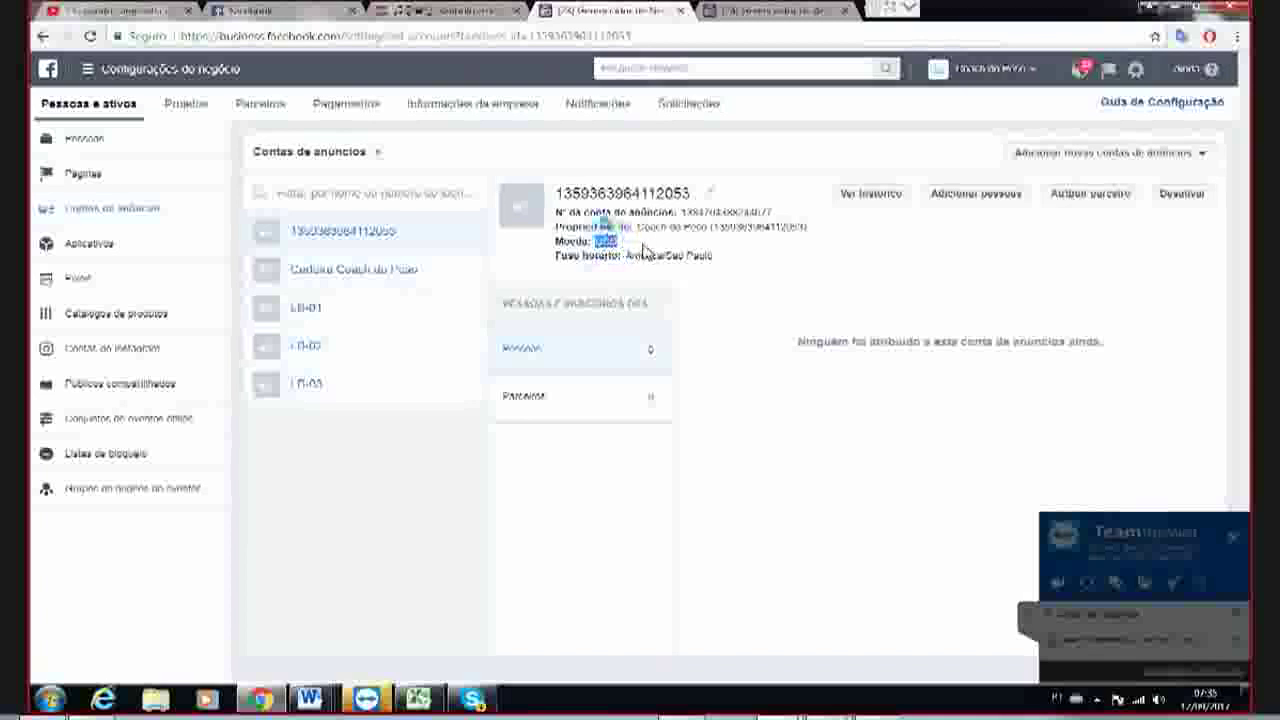
click(635, 243)
click(389, 273)
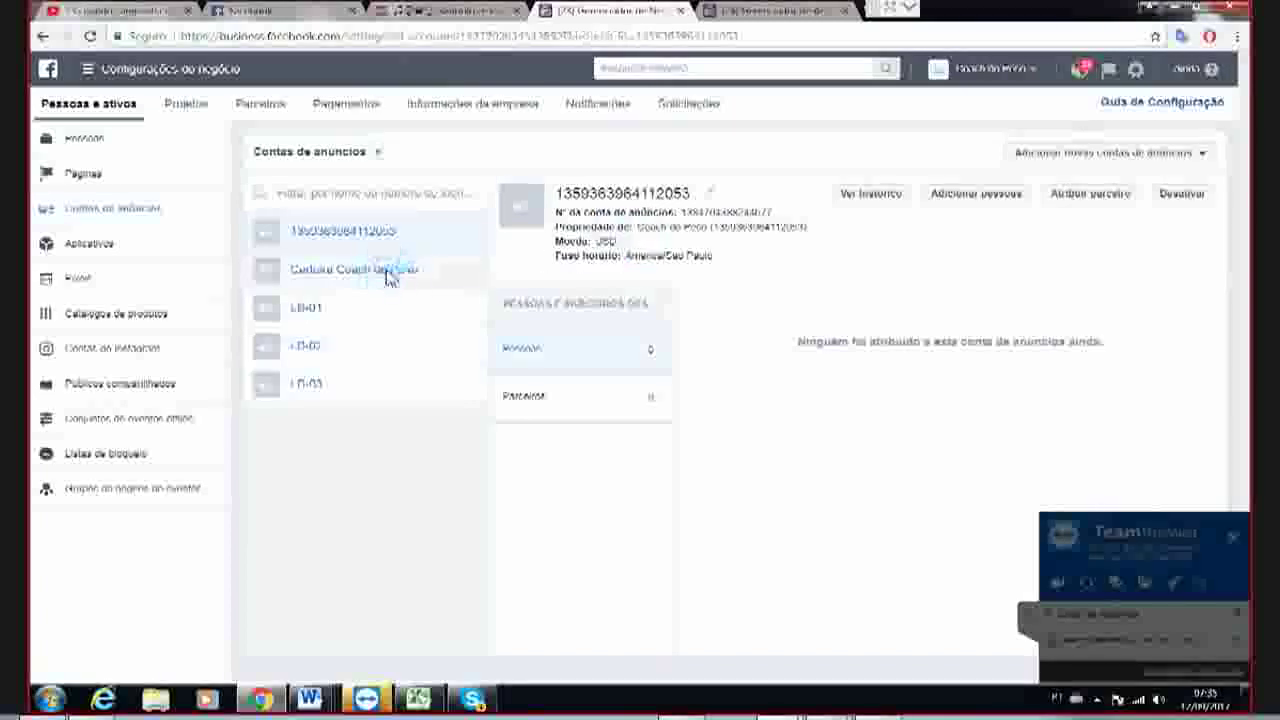
click(608, 243)
click(334, 312)
click(365, 353)
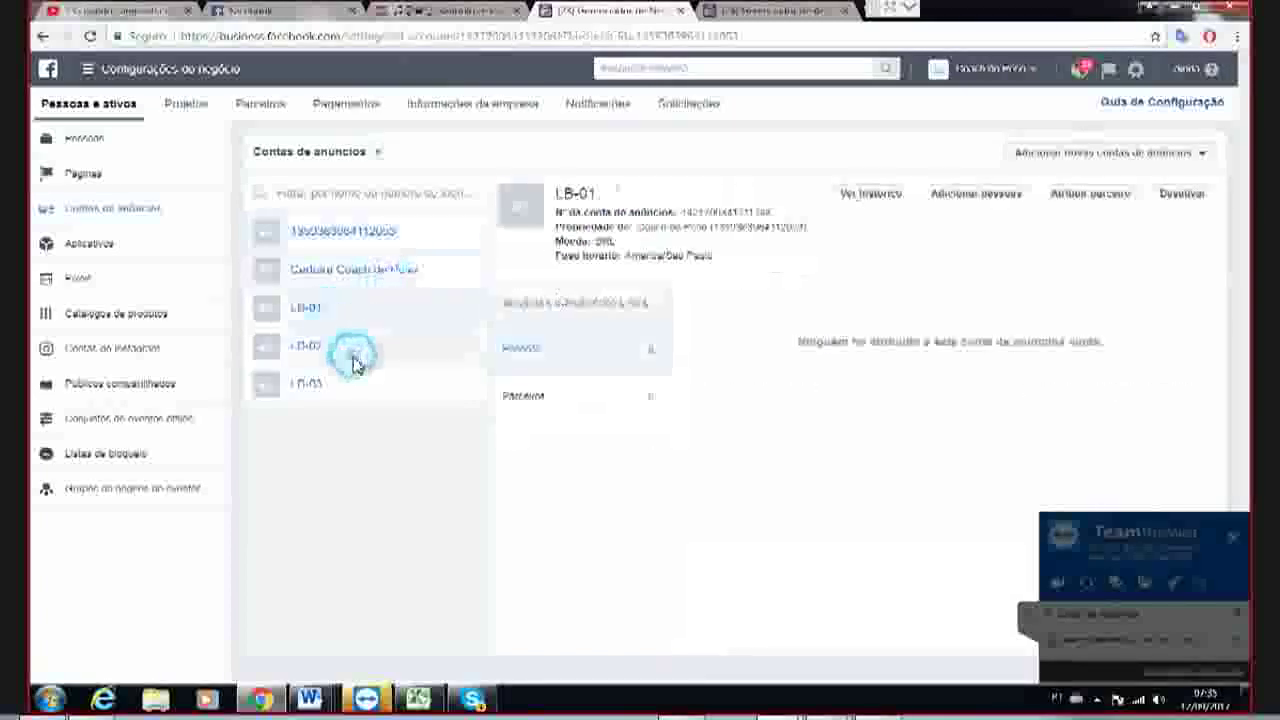
click(378, 382)
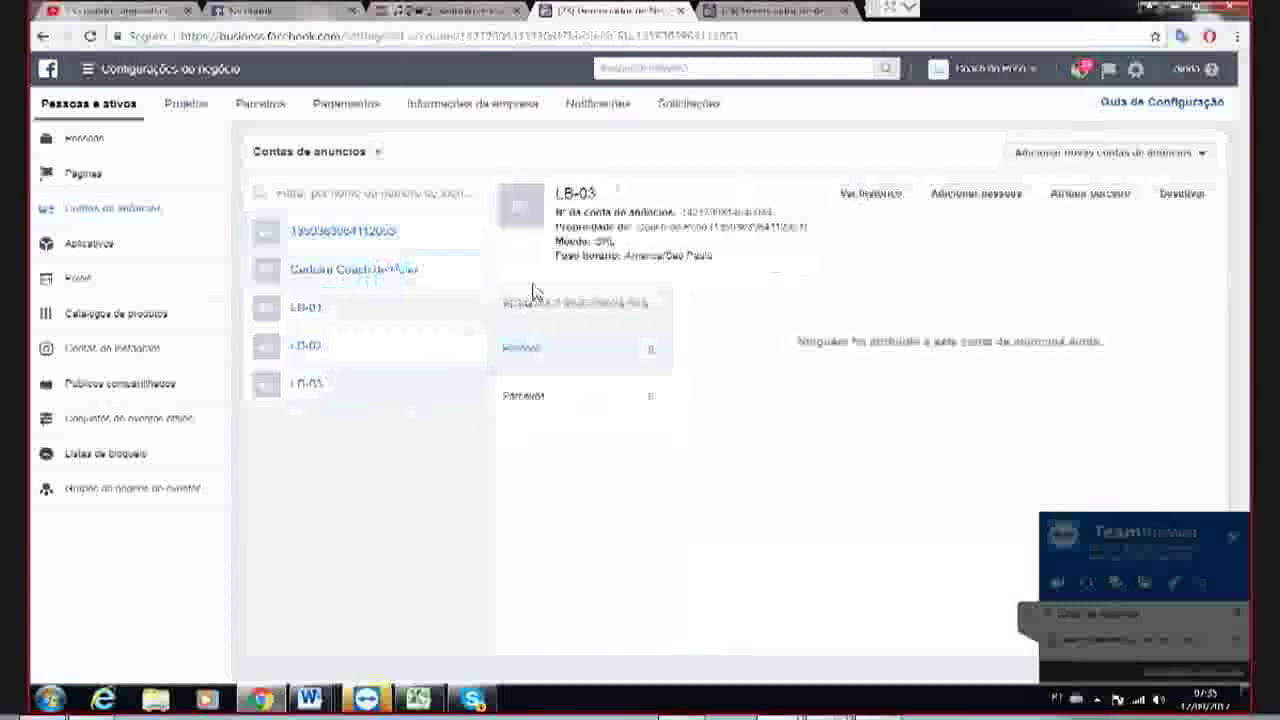
click(380, 233)
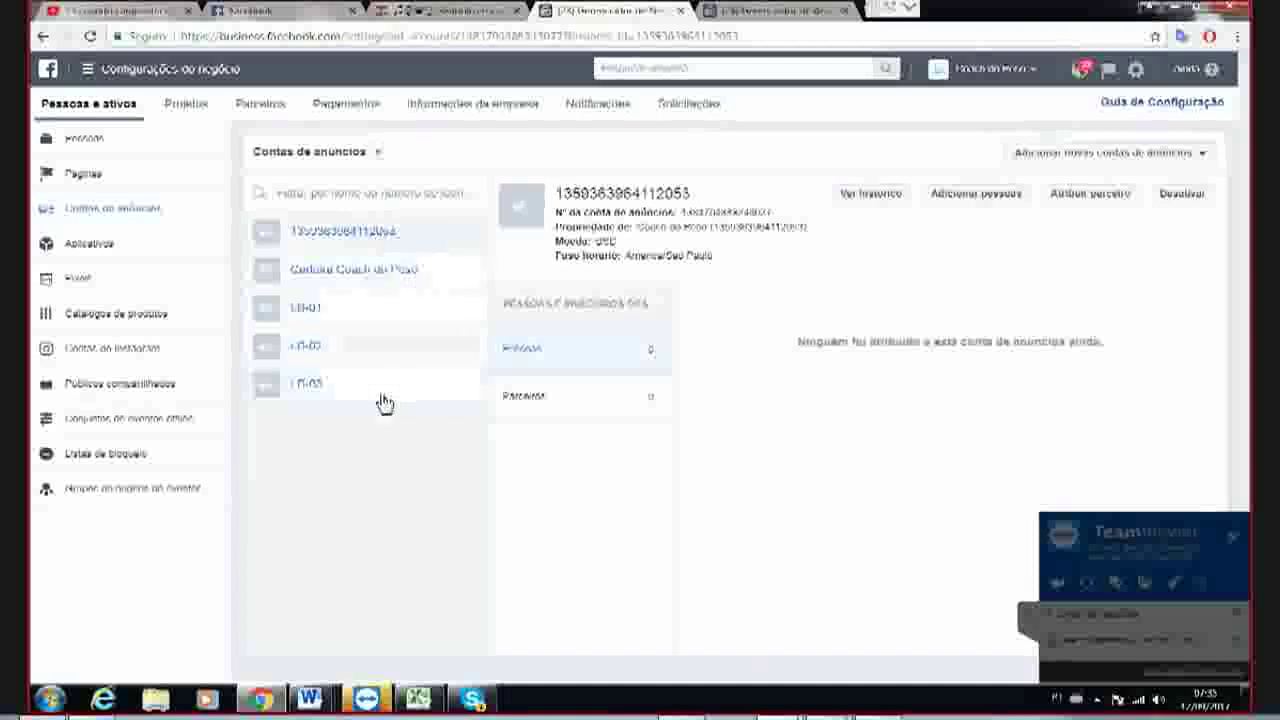
- Rename the Carteira Coach do Peso ad account to CA-CP and save the changes
click(458, 267)
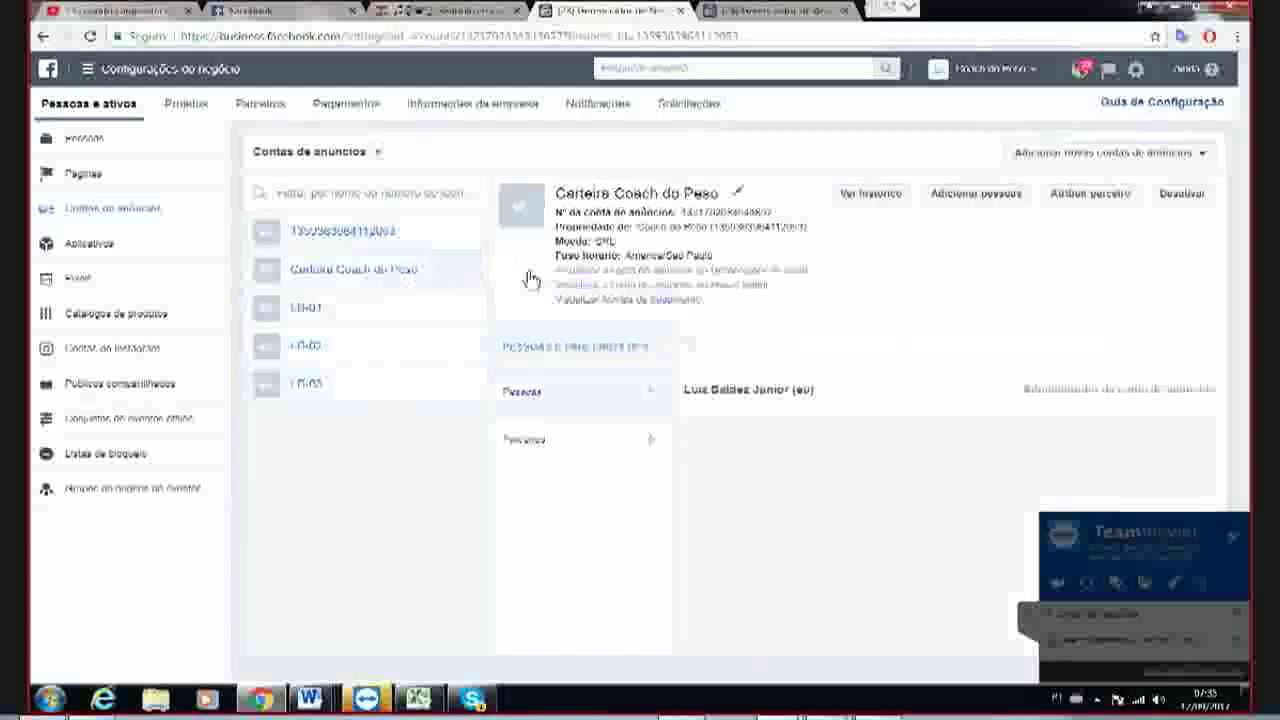
click(737, 194)
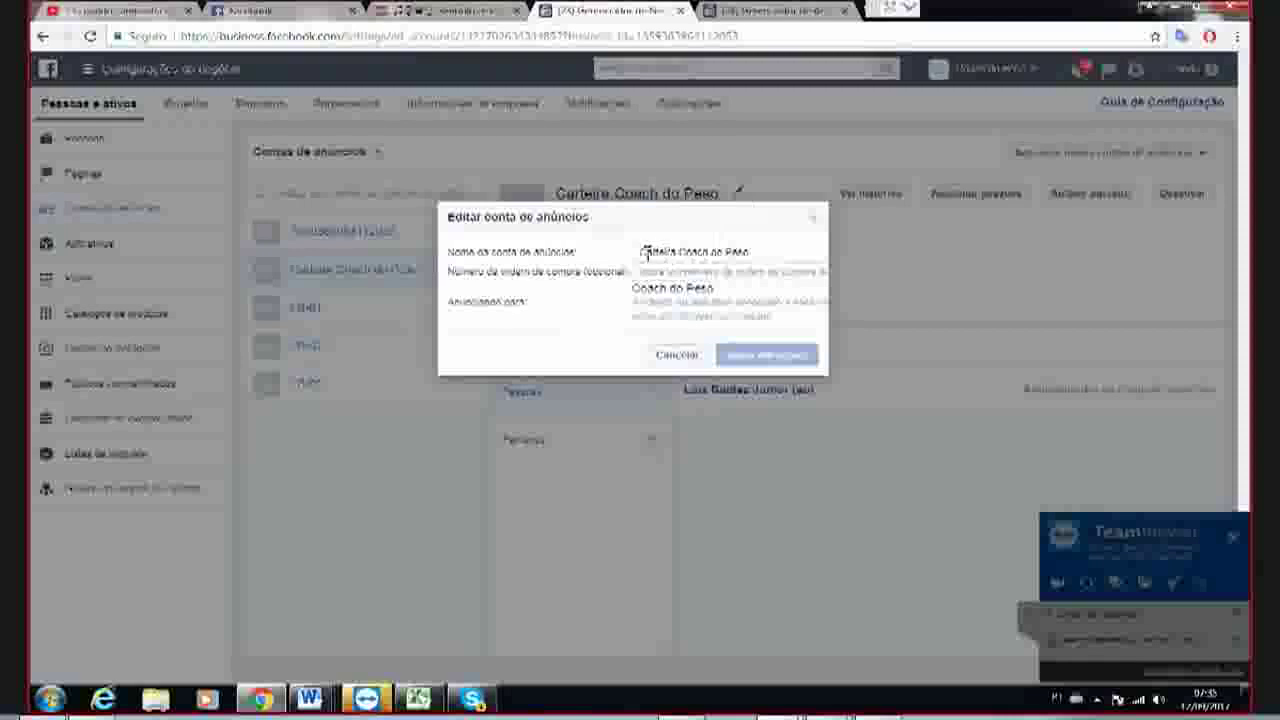
drag(648, 251, 757, 253)
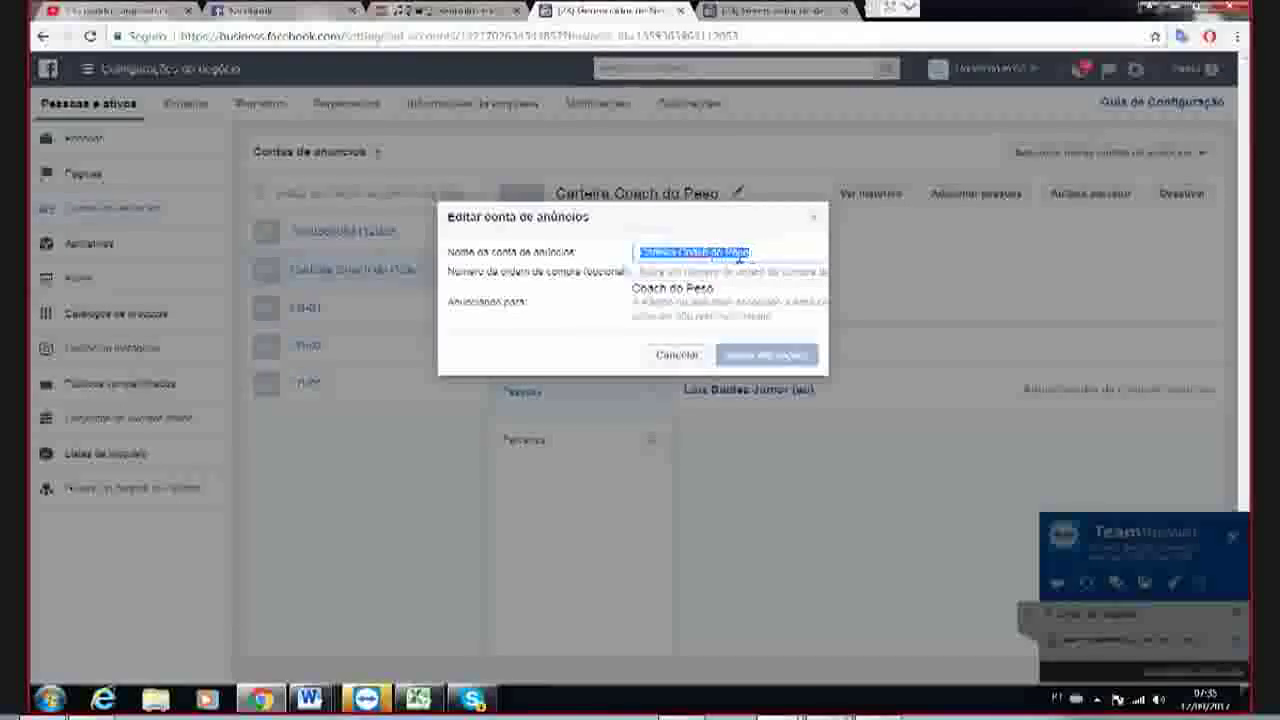
click(739, 257)
key(ctrl+a)
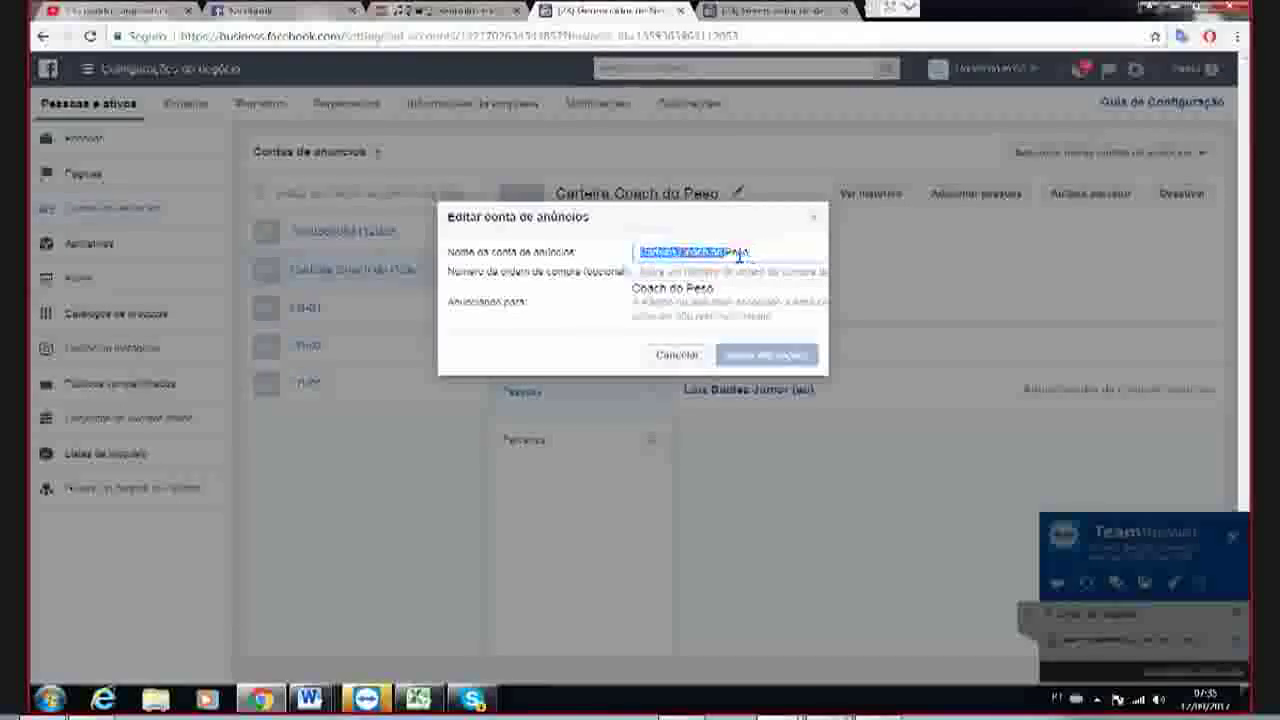
text(CA1)
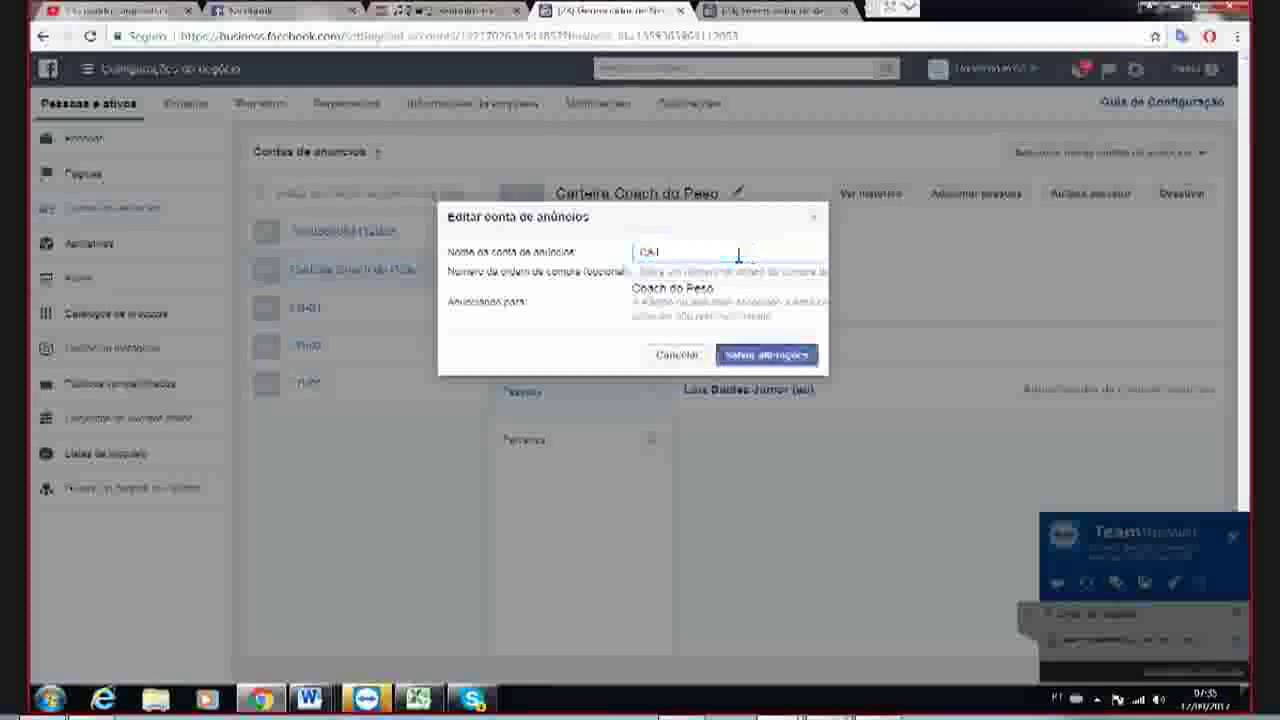
text(-0)
text(I)
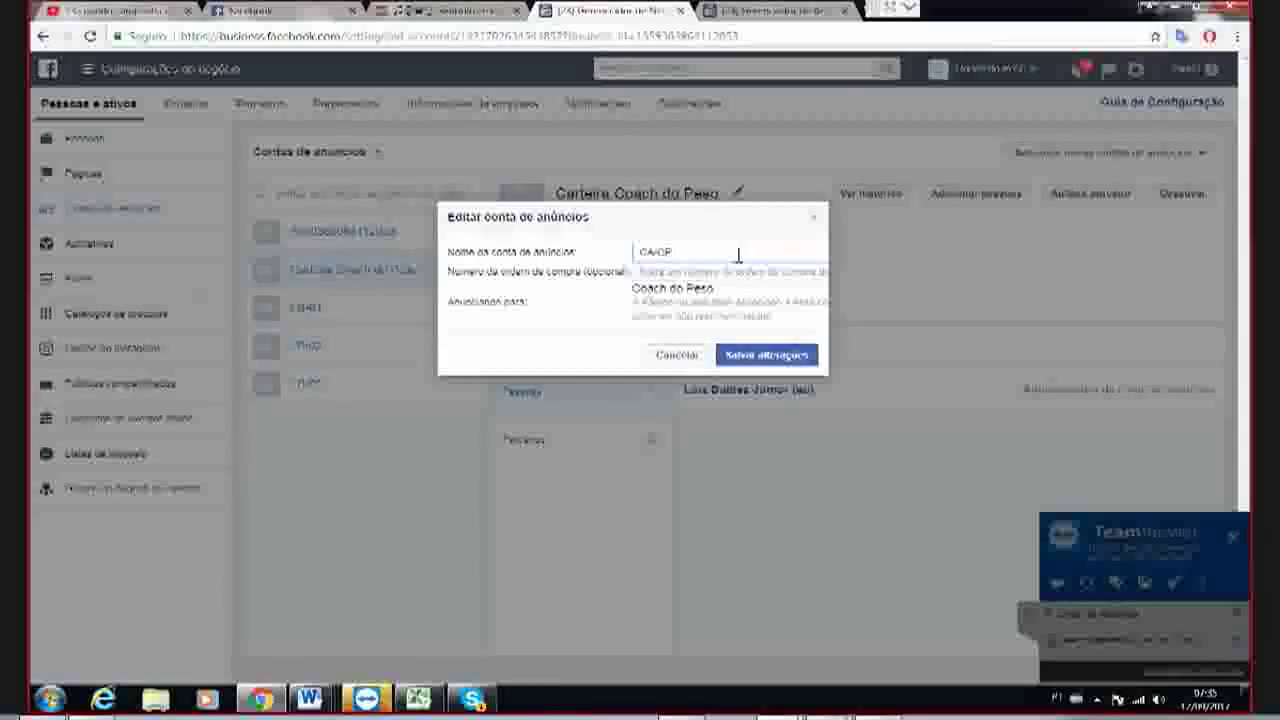
text(I)
click(735, 357)
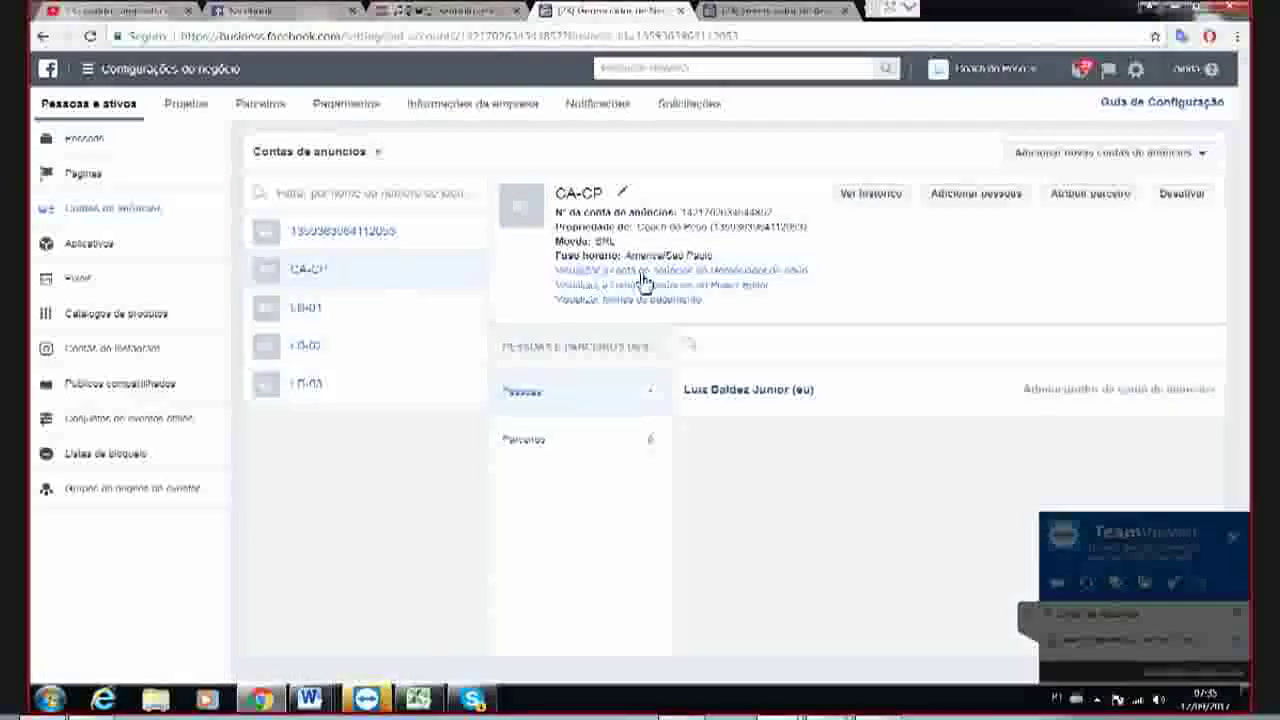
- Reopen the details of the ad account named only by a number
click(436, 247)
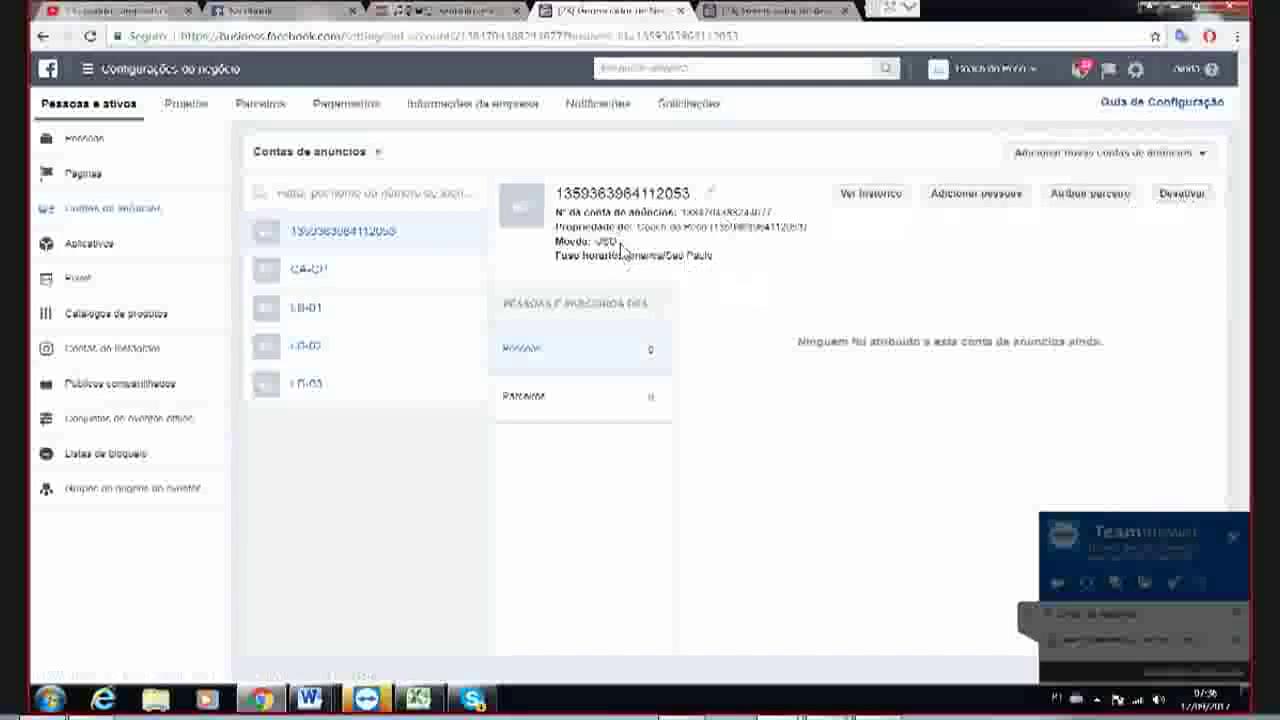
- Try to deactivate the USD ad account named only by a number, cancel the deactivation and reload the page
drag(571, 244, 638, 250)
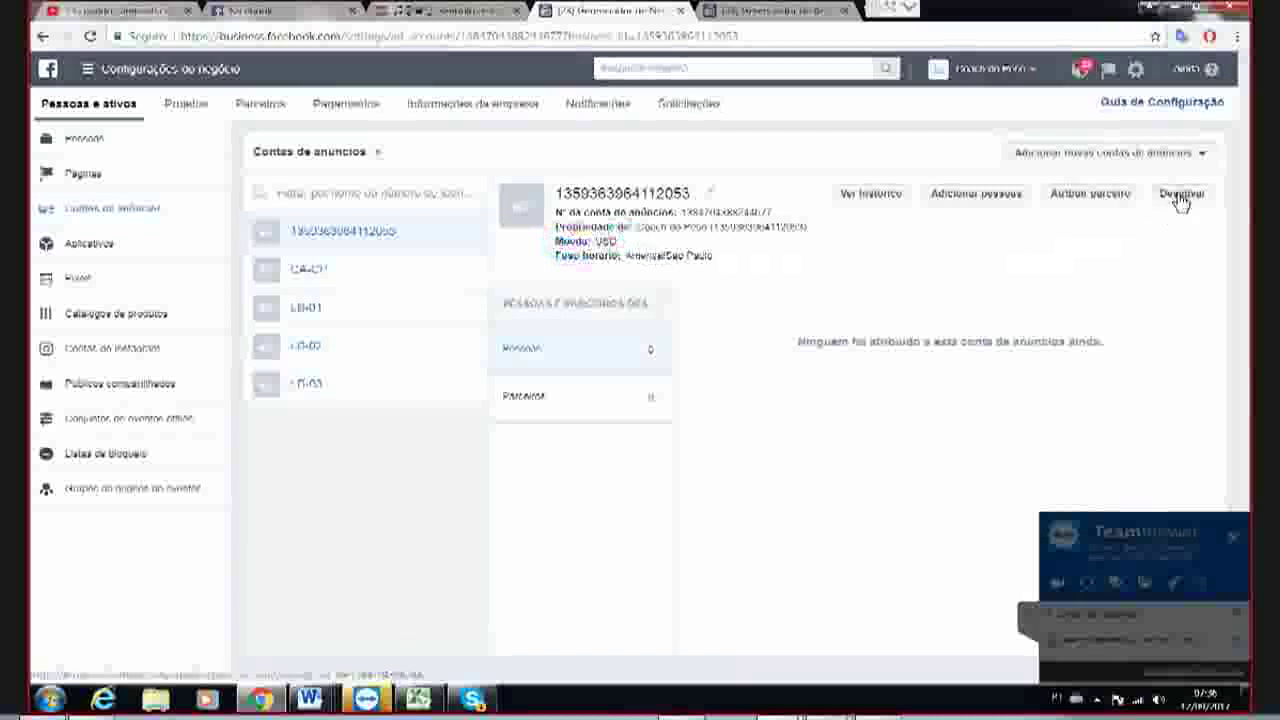
click(734, 294)
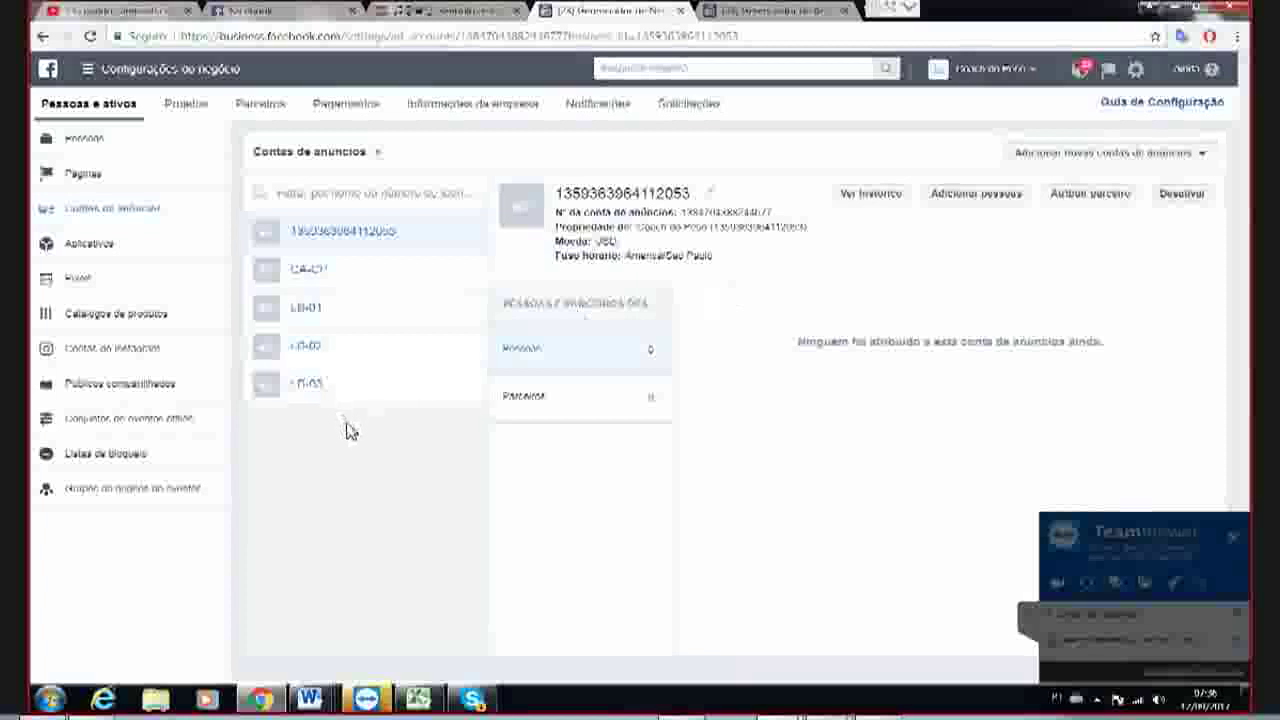
click(1188, 200)
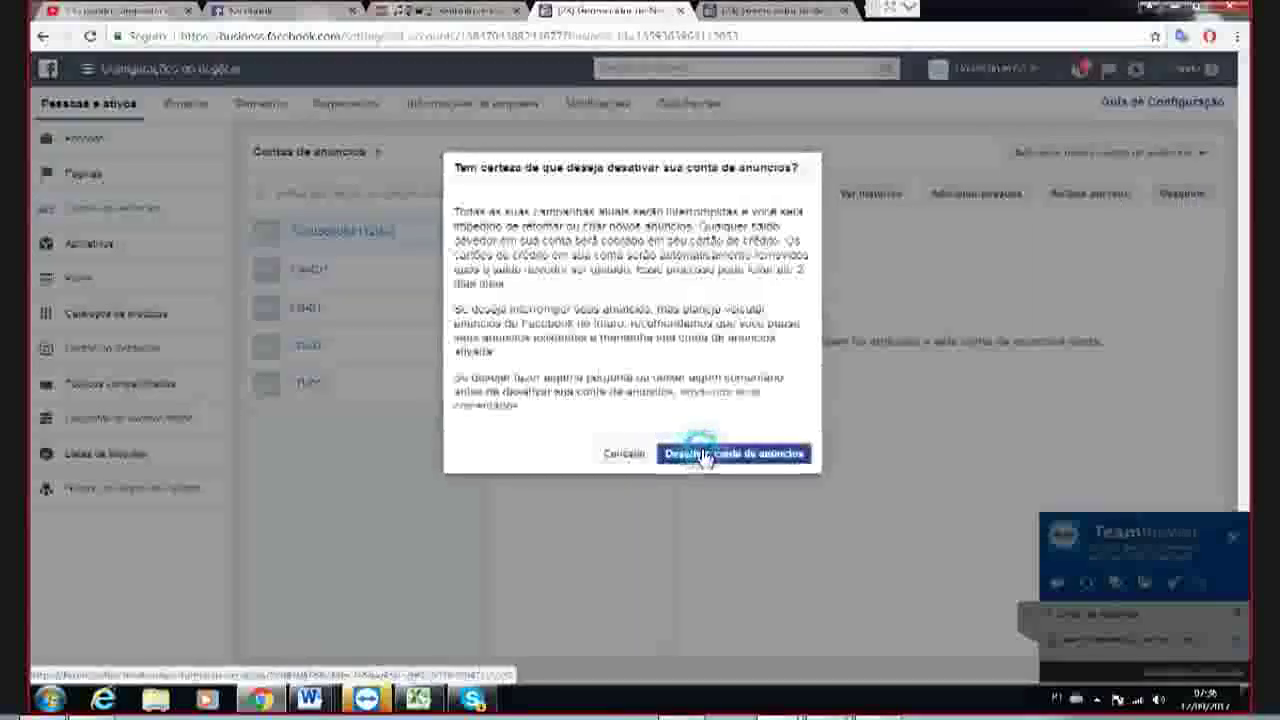
click(705, 453)
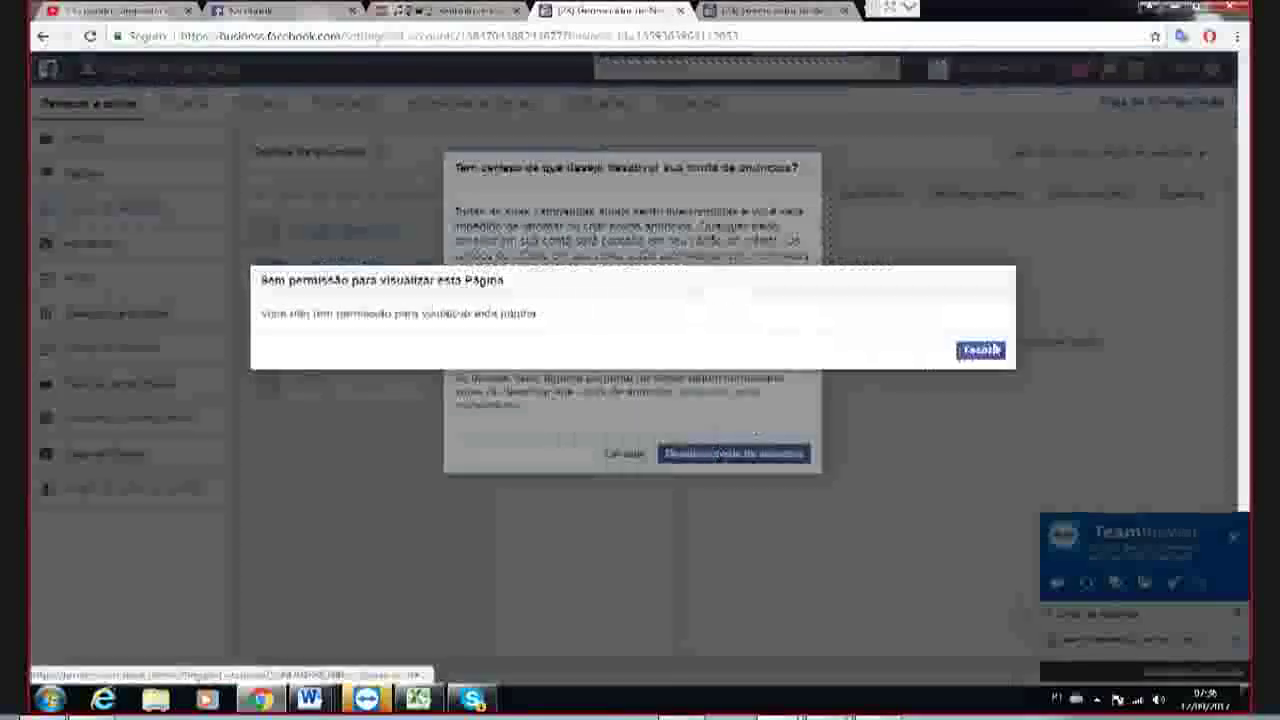
click(980, 349)
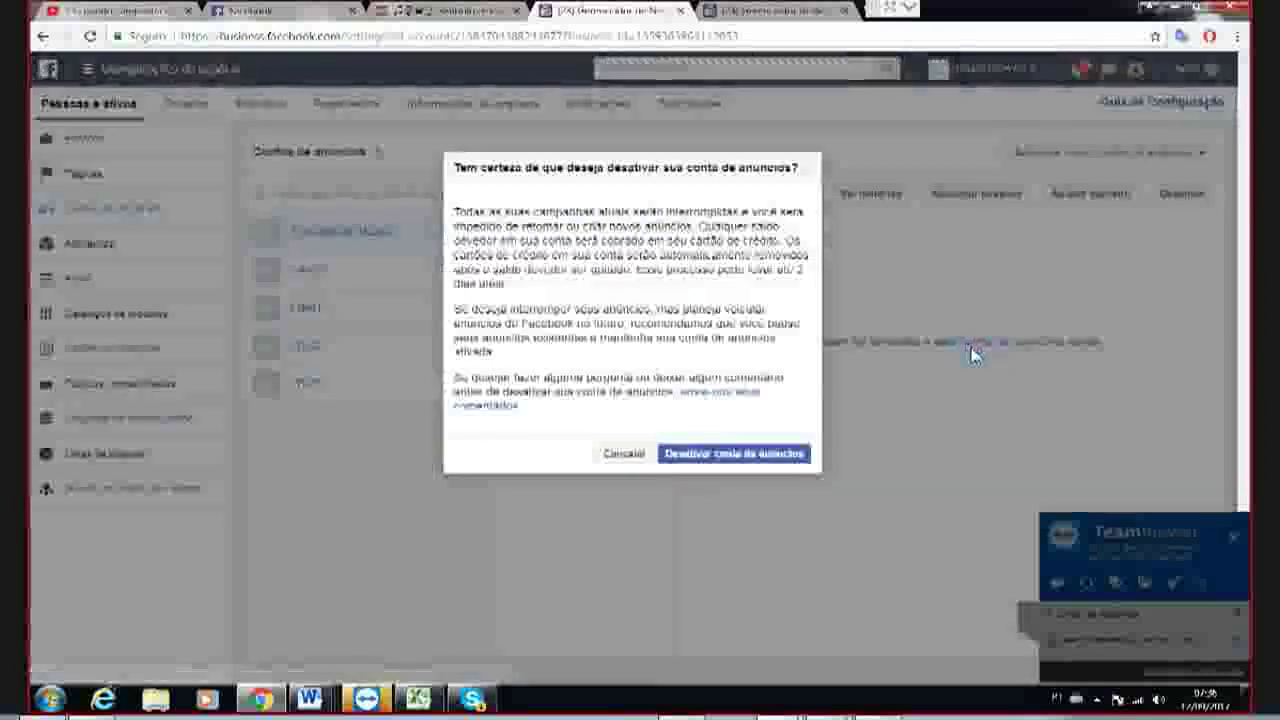
click(697, 463)
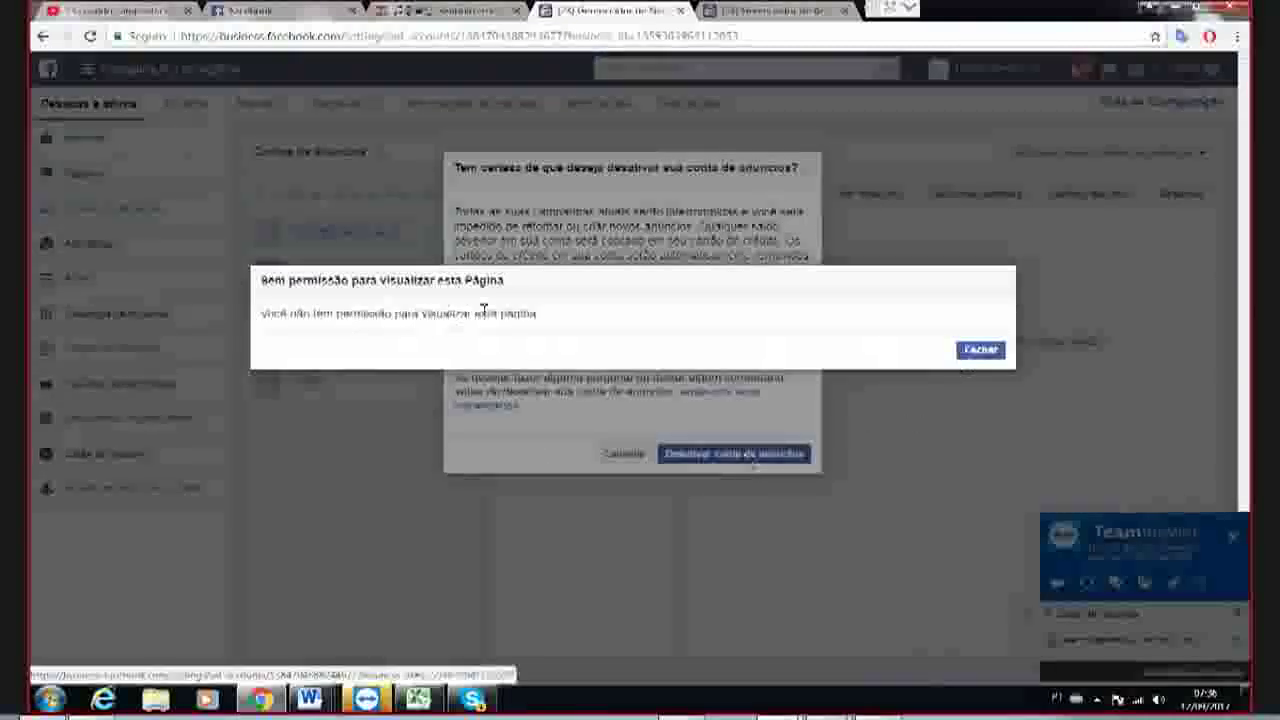
click(980, 351)
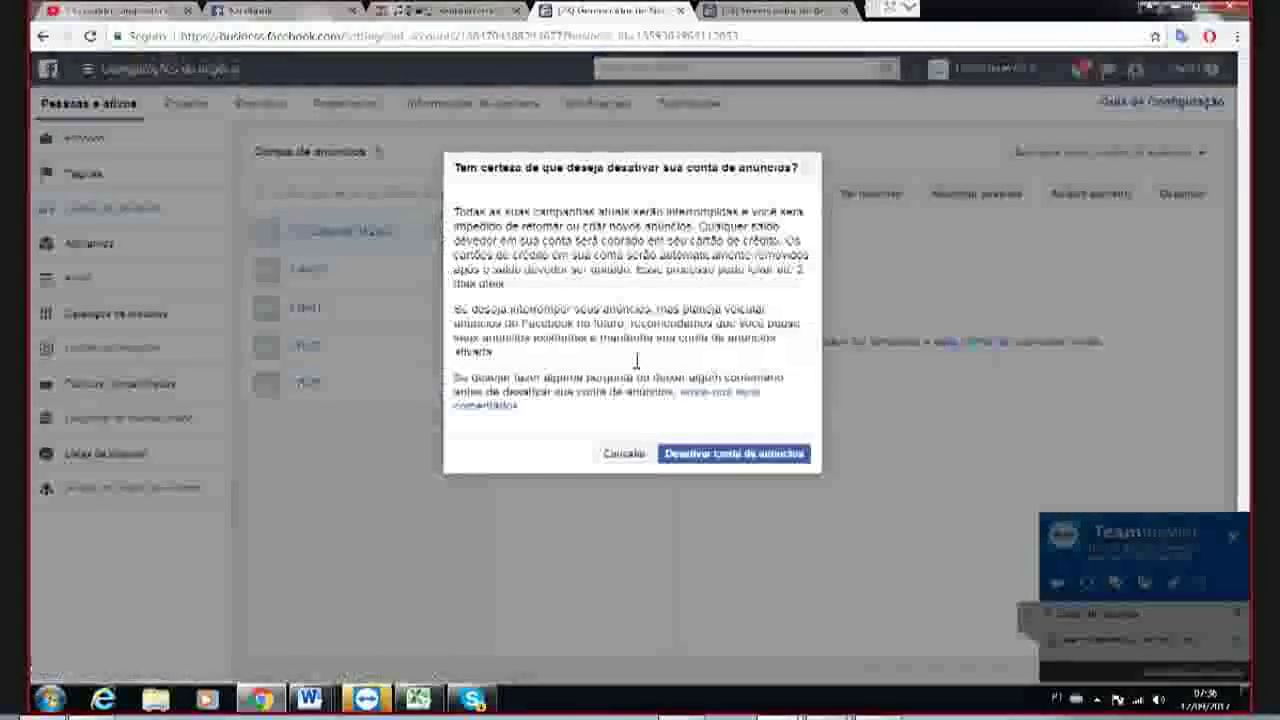
click(622, 455)
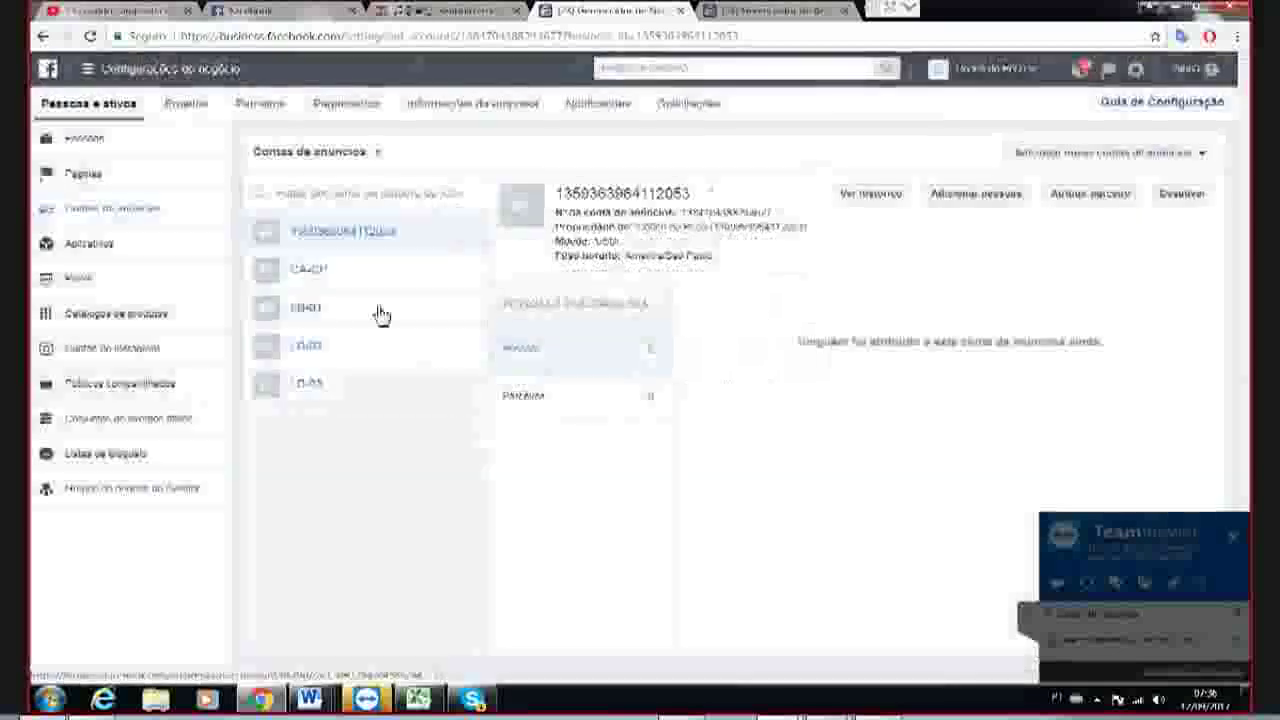
click(89, 36)
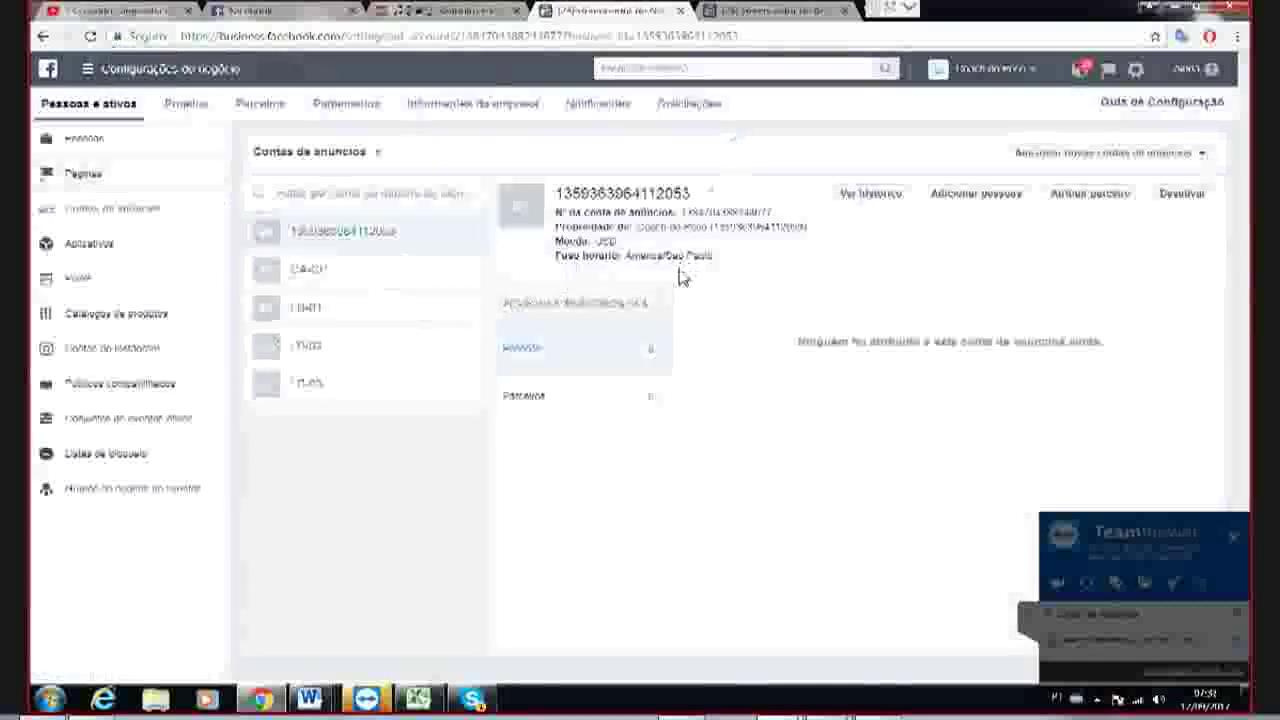
- Open the payment methods of the CA-CP ad account and dismiss the ad blocker notice
click(396, 272)
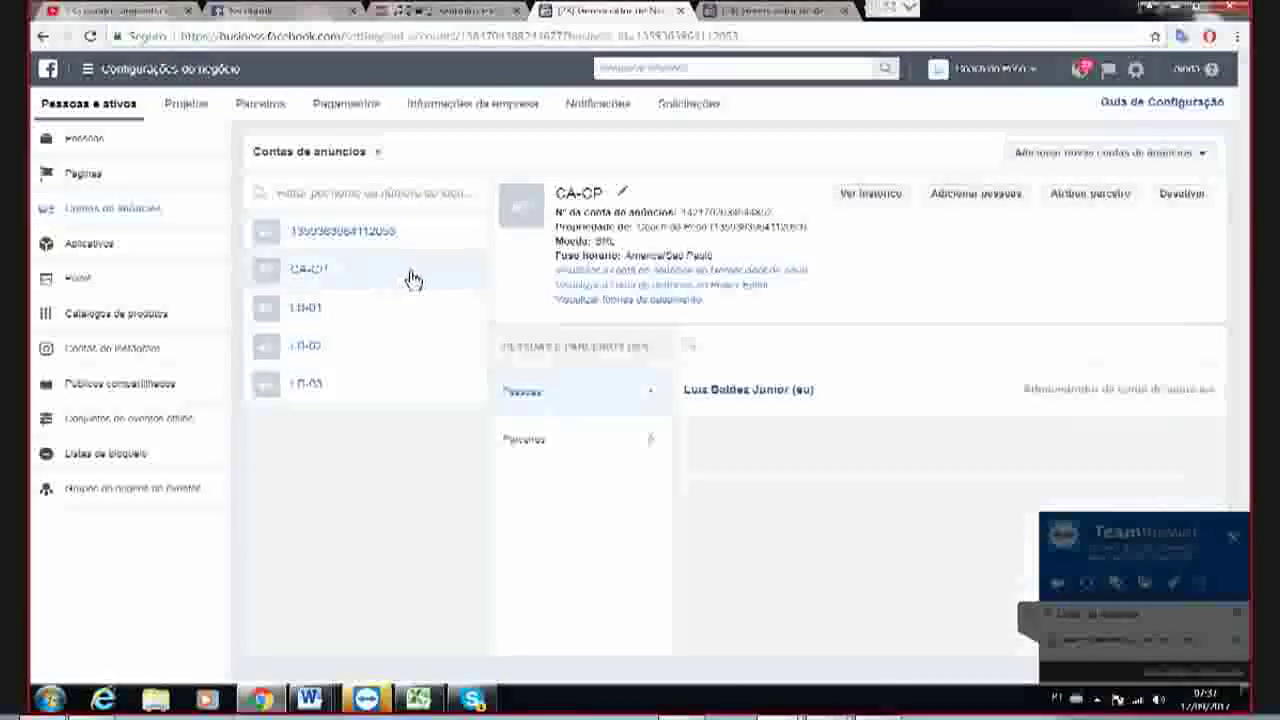
click(624, 302)
click(713, 12)
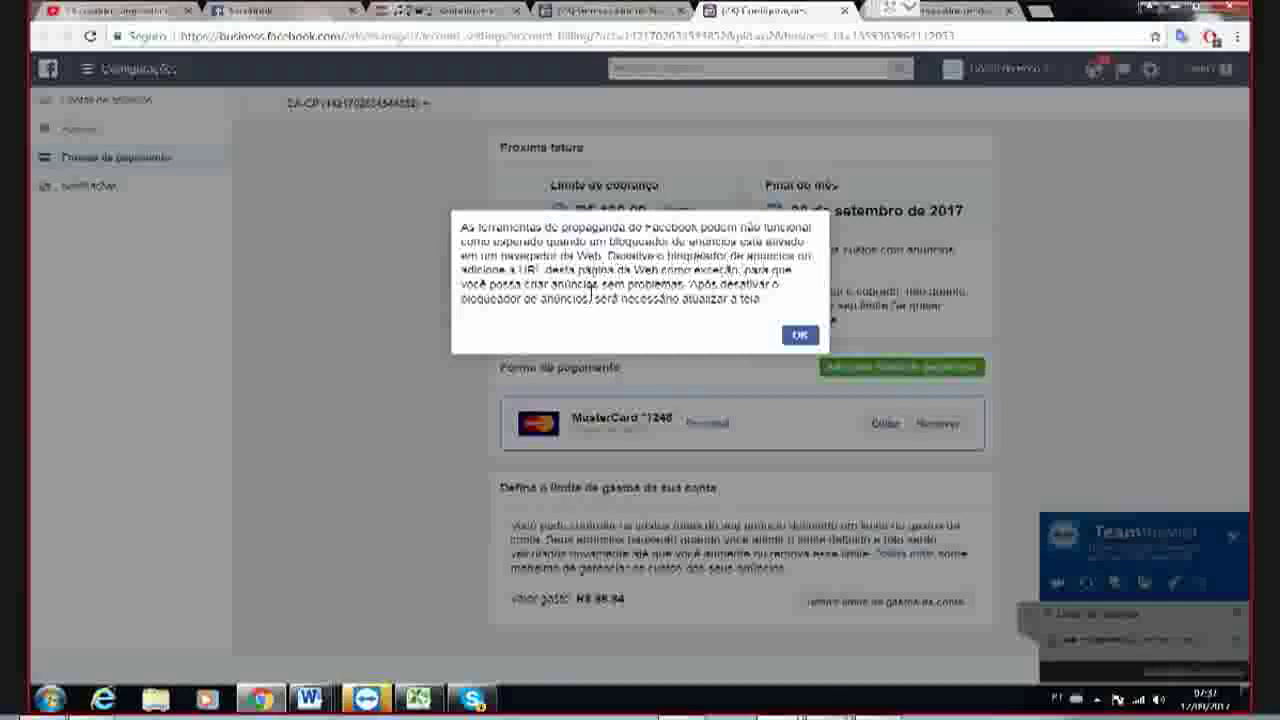
click(799, 335)
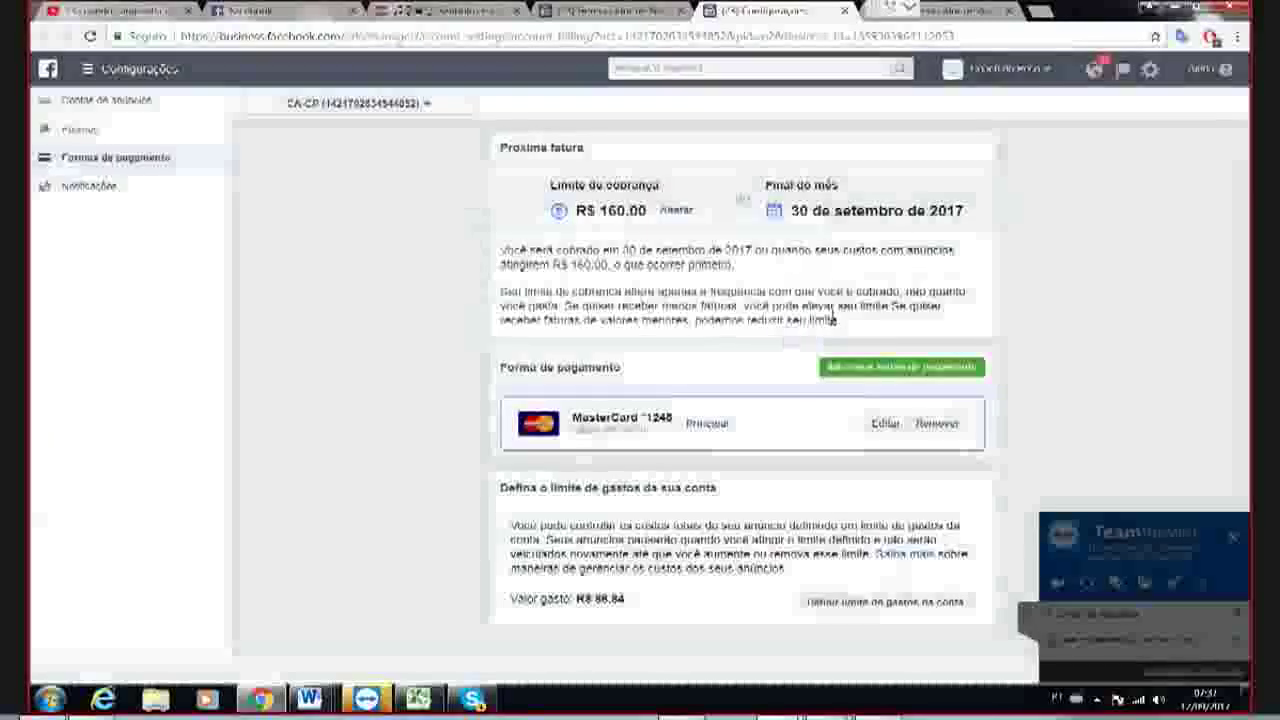
- Disable the AdBlock extension in Chrome's extension manager
click(1211, 44)
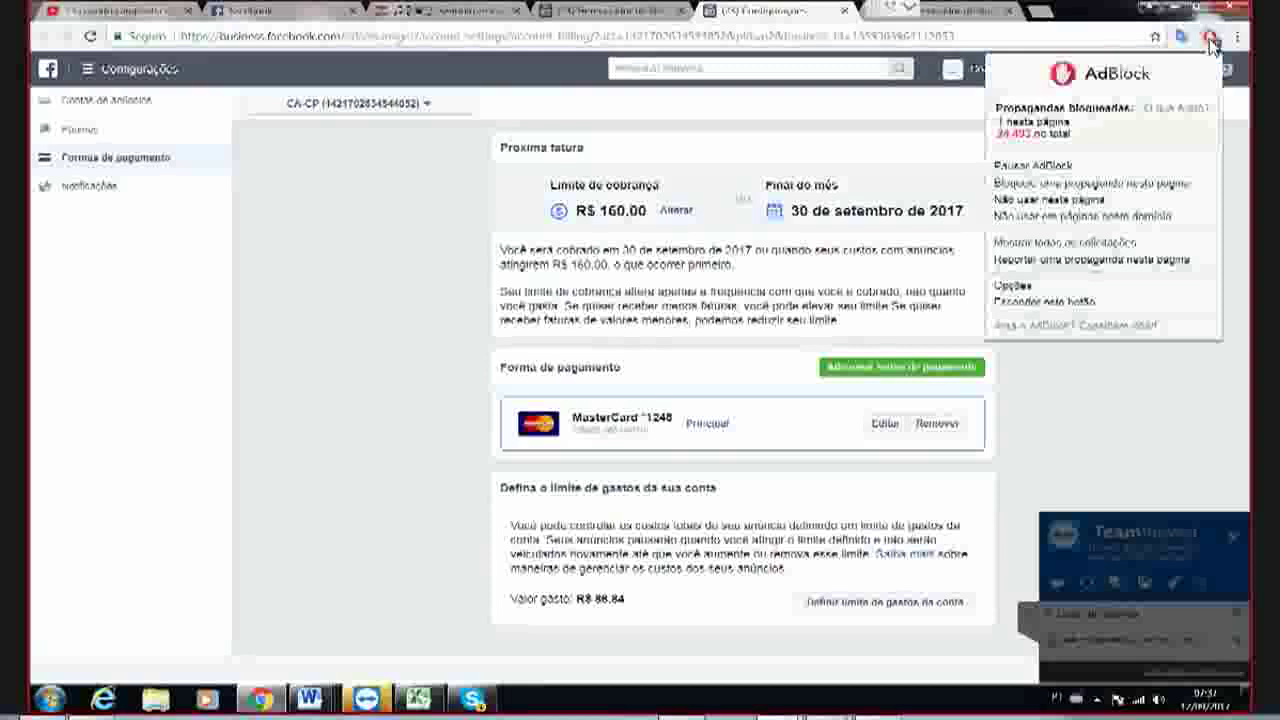
right_click(1211, 44)
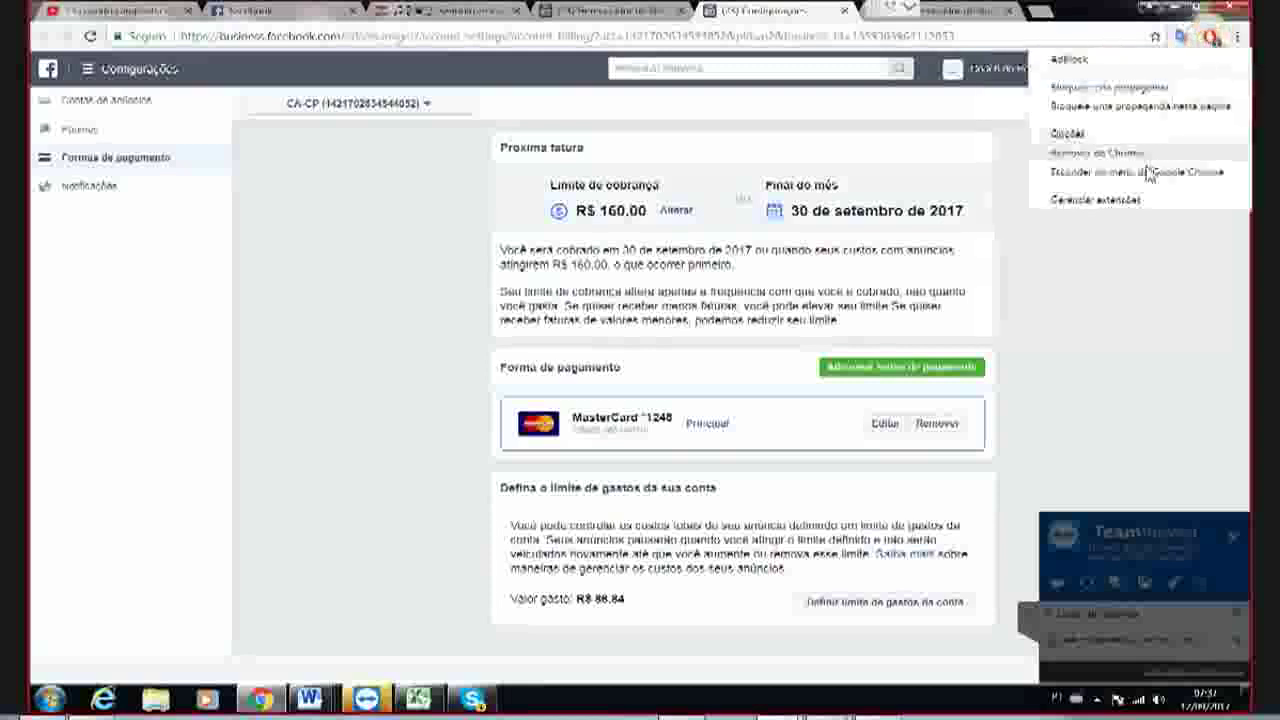
click(1100, 200)
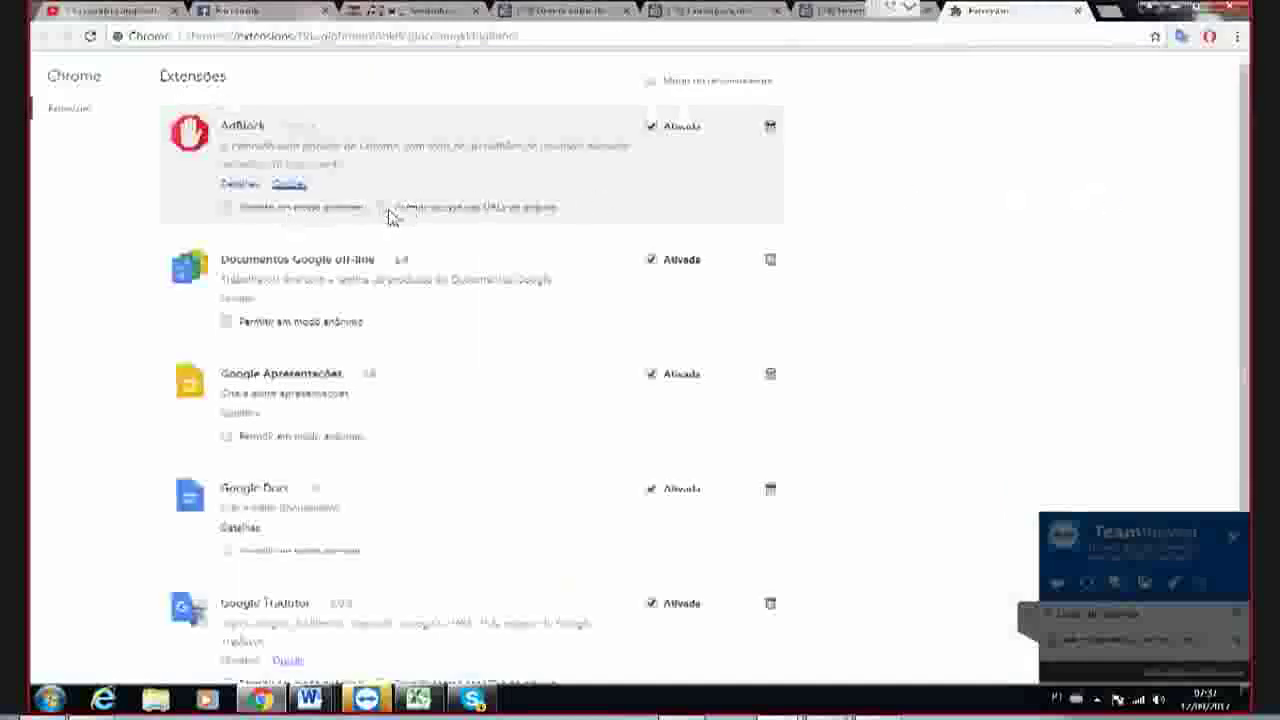
click(653, 129)
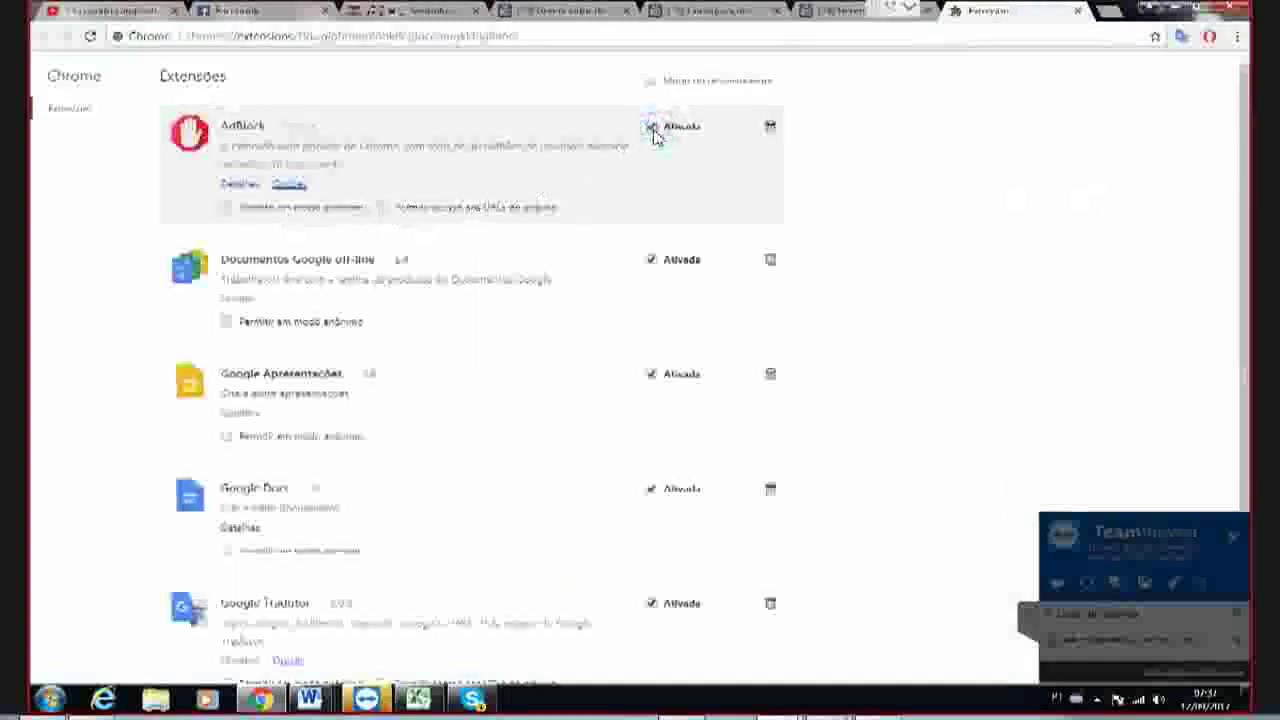
click(653, 130)
click(930, 165)
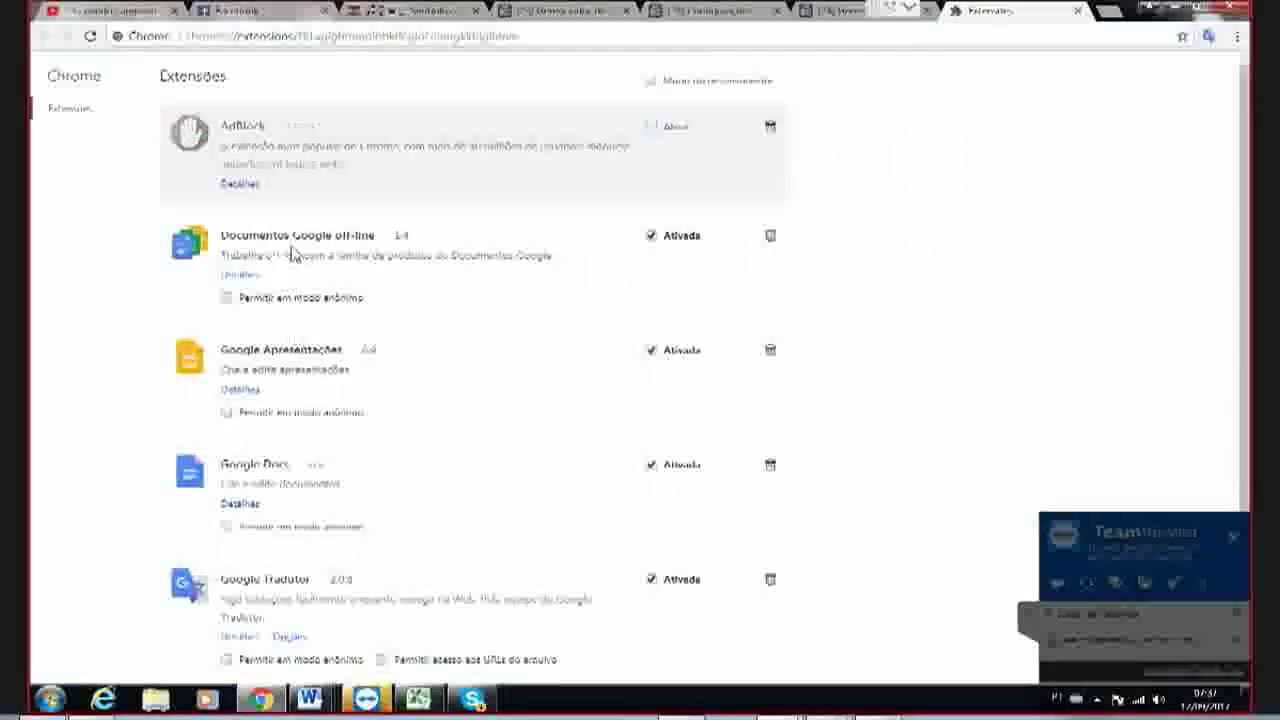
- Open the Chrome Web Store to get more extensions and dismiss the Windows color scheme prompt
scroll(605, 457, down, 2)
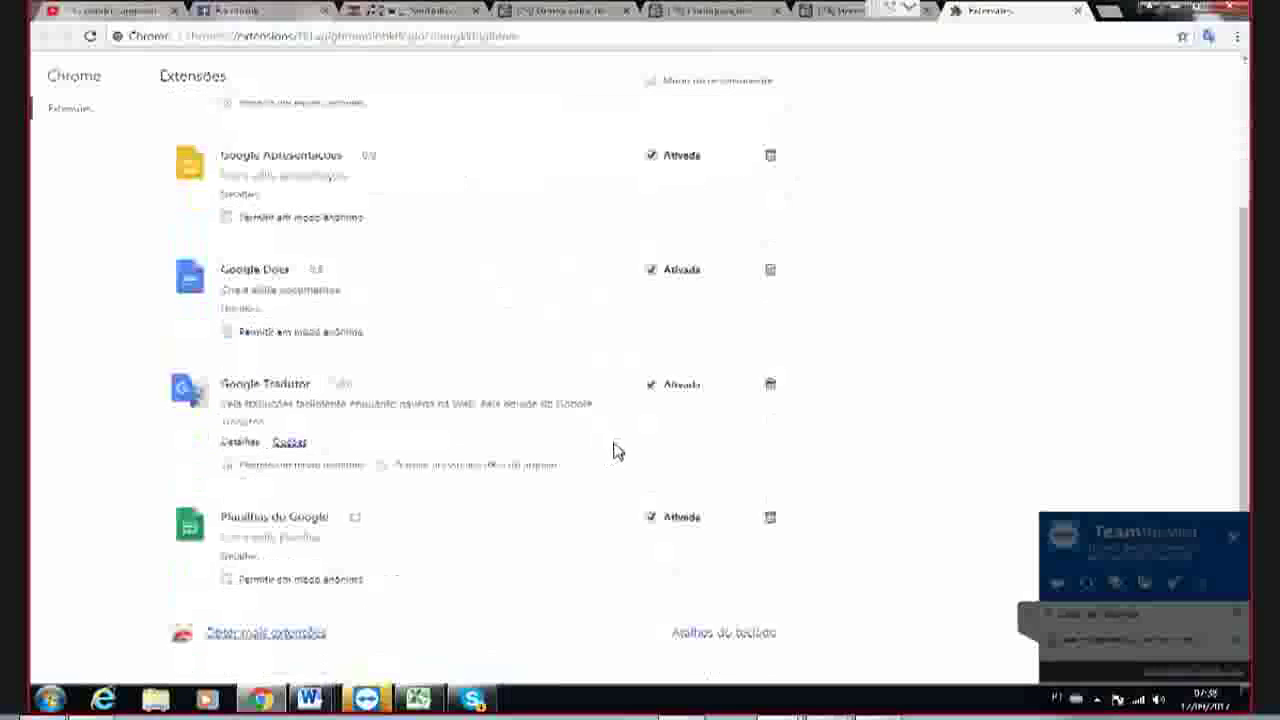
scroll(614, 451, up, 1)
scroll(614, 451, down, 1)
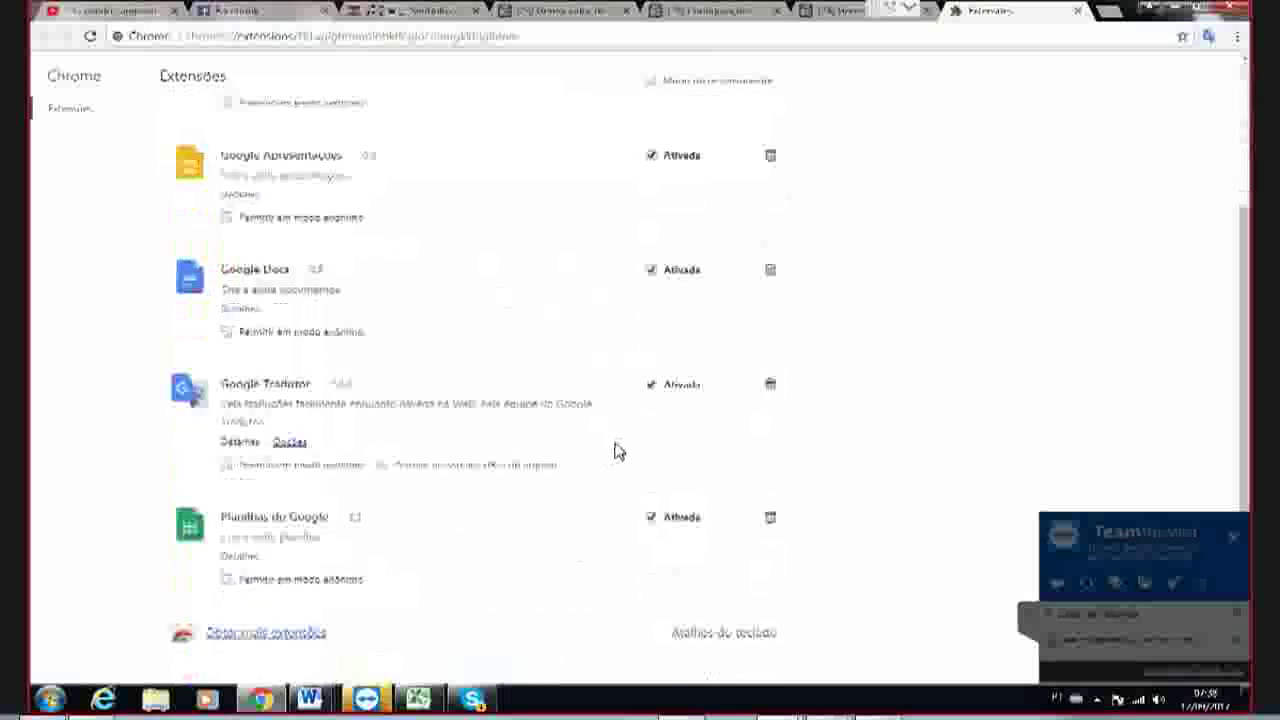
click(277, 642)
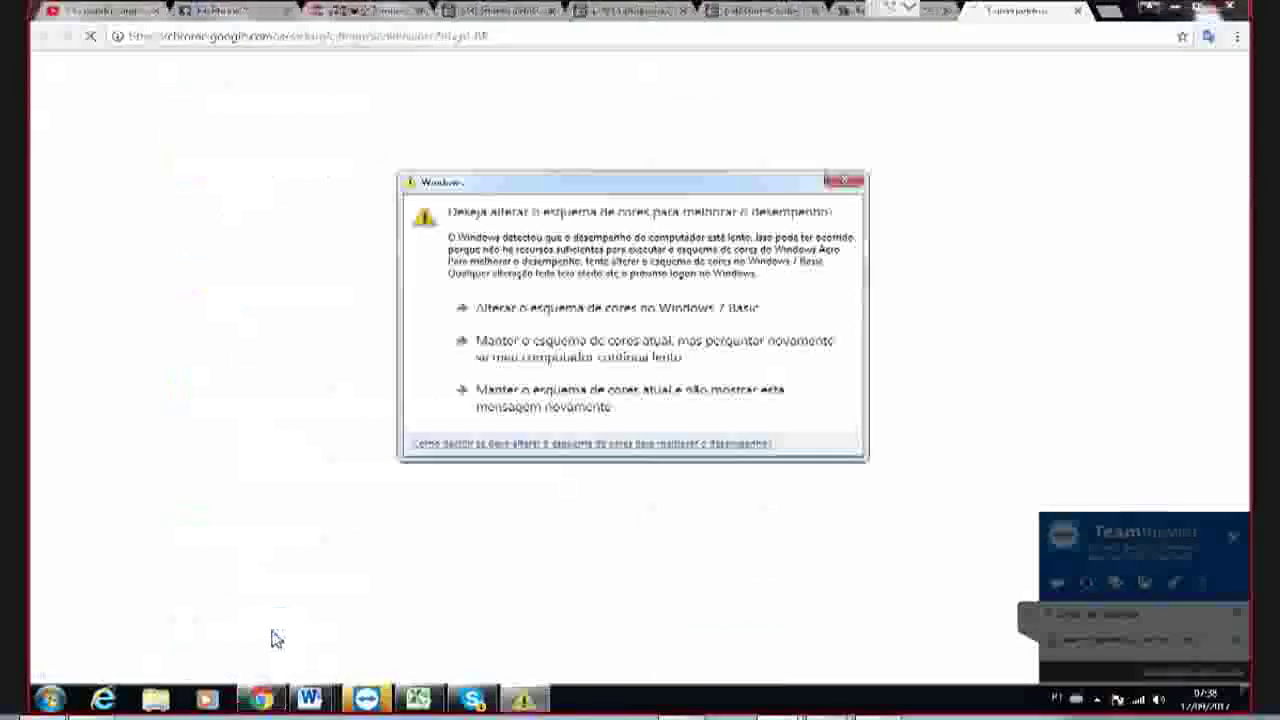
click(845, 182)
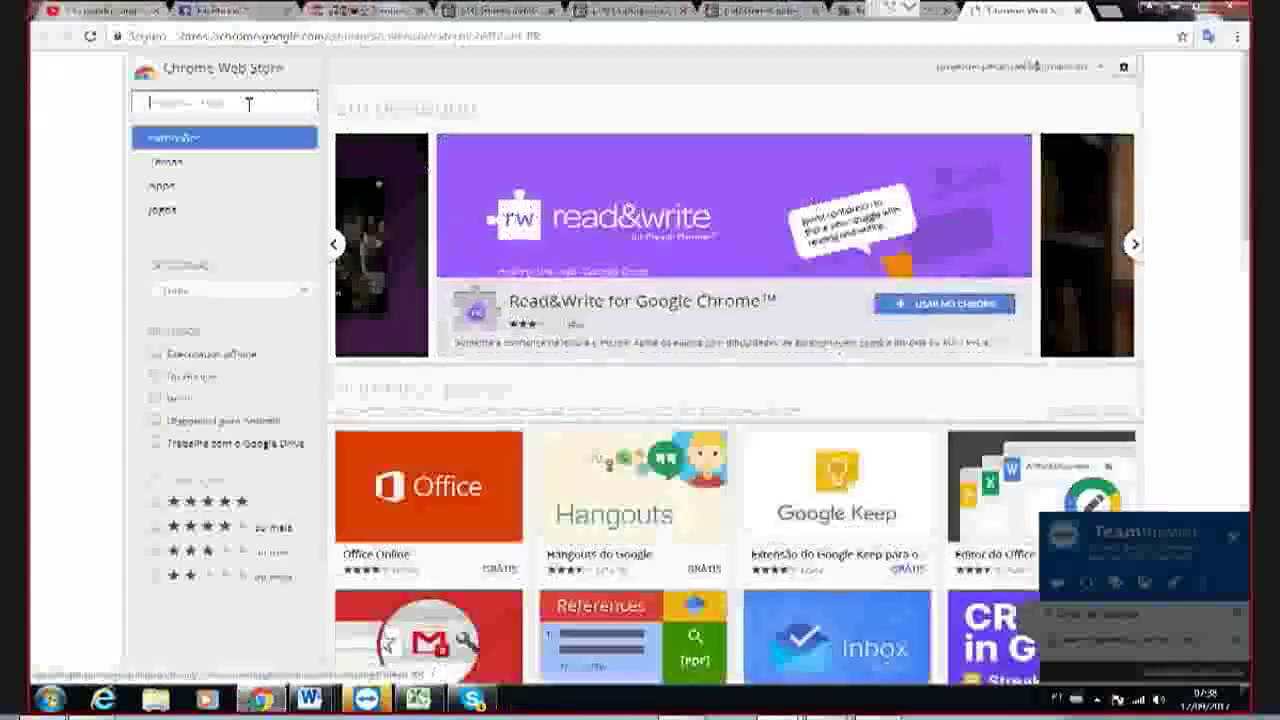
- Search the store for "similar web" and add the SimilarWeb - Traffic Rank & Website Analysis extension to Chrome
text(ex)
text(am)
key(Return)
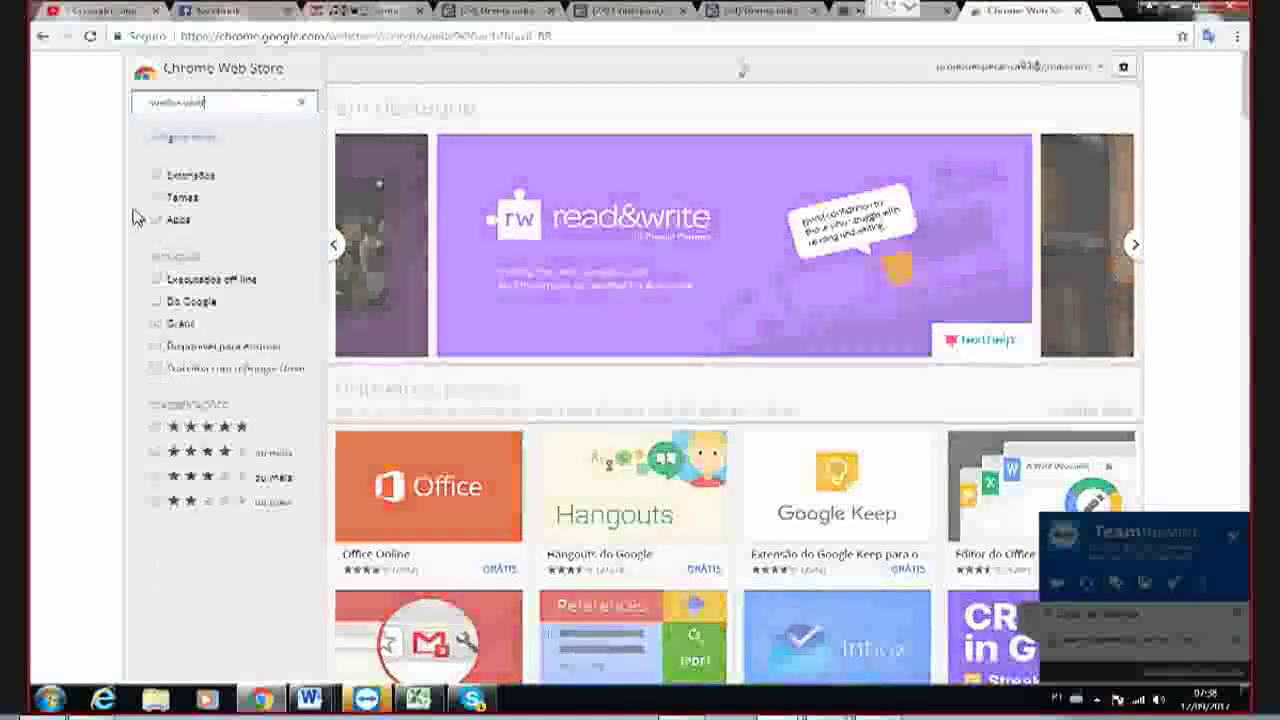
text(milar web)
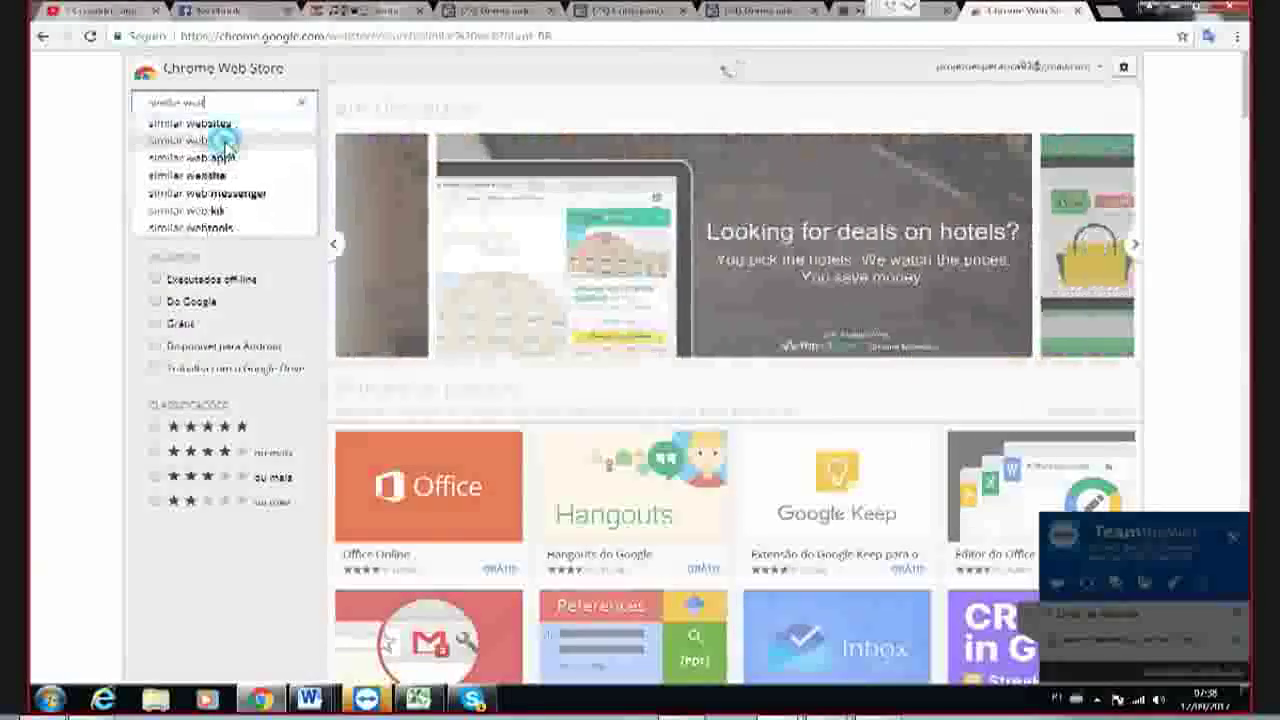
click(230, 142)
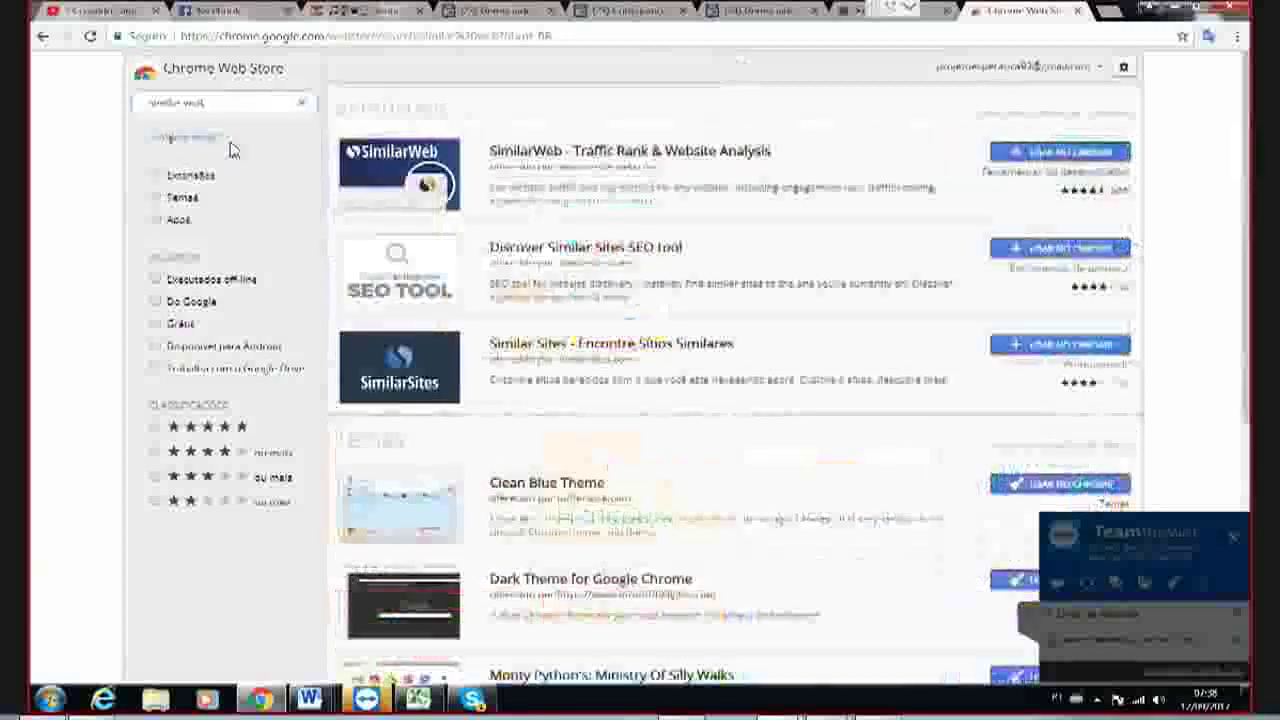
click(1030, 152)
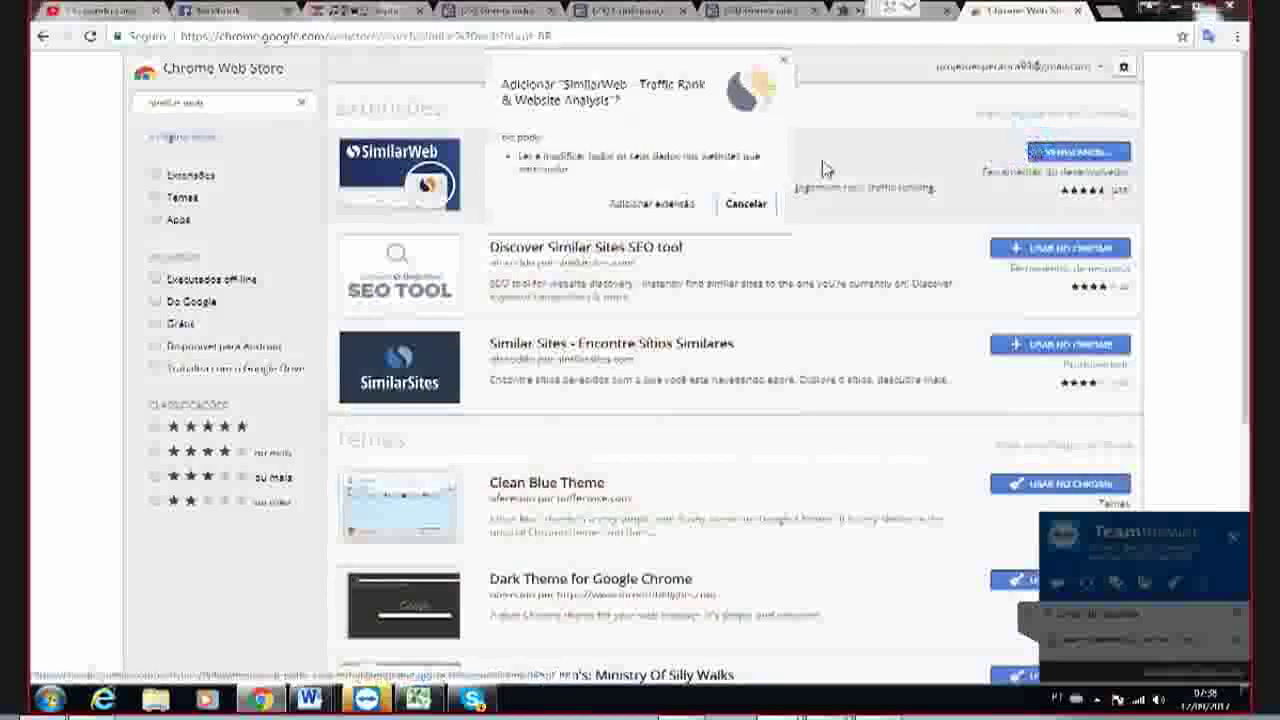
click(620, 205)
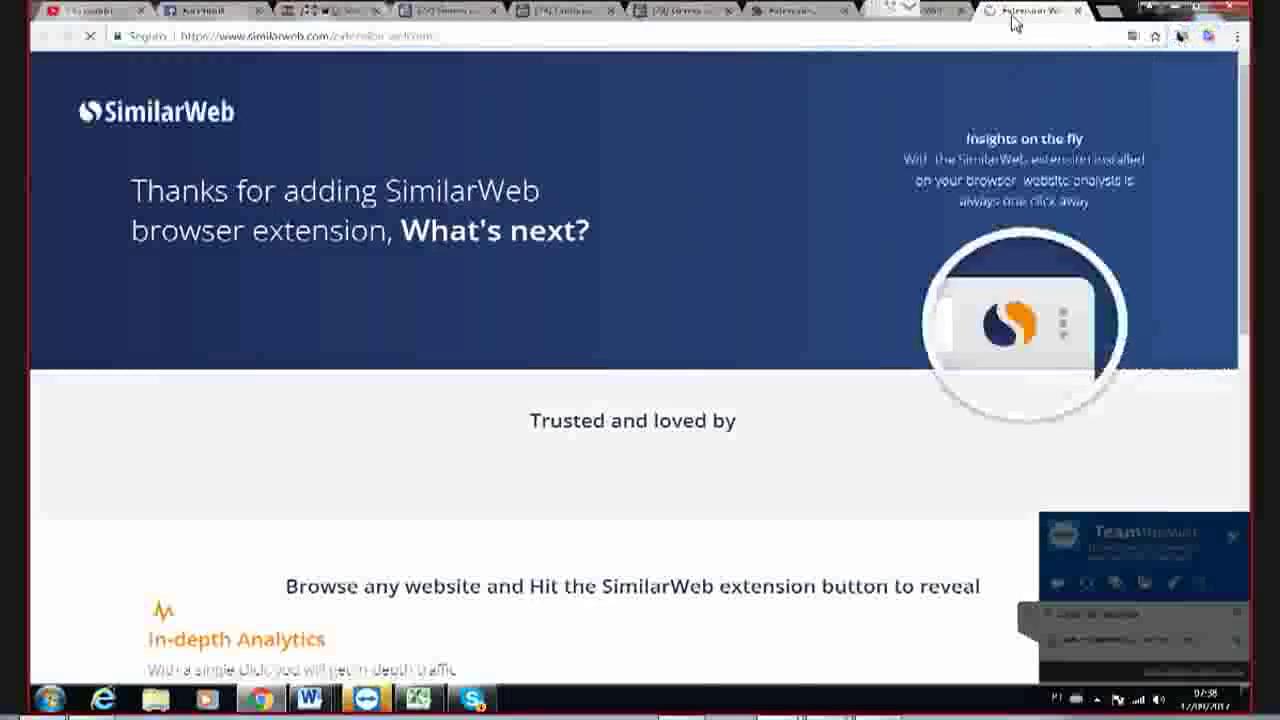
- Go to facebook.com and show its traffic statistics with the SimilarWeb extension
click(883, 36)
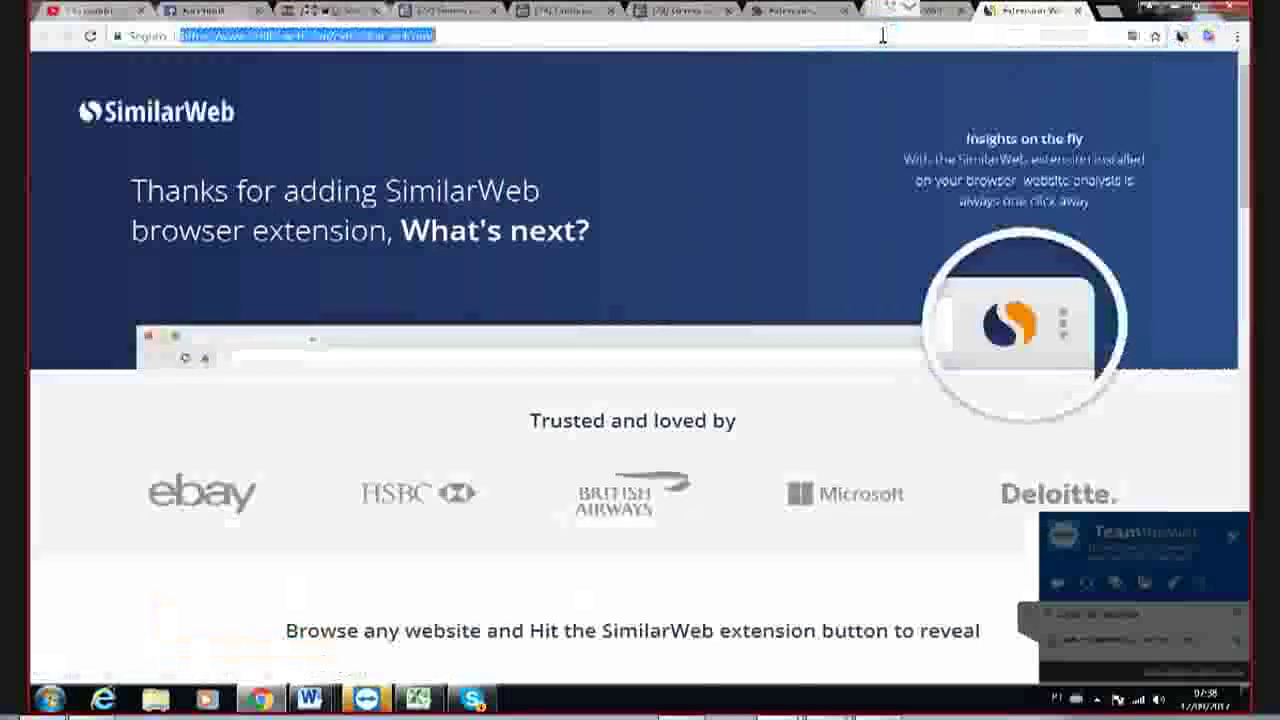
text(facebook.com)
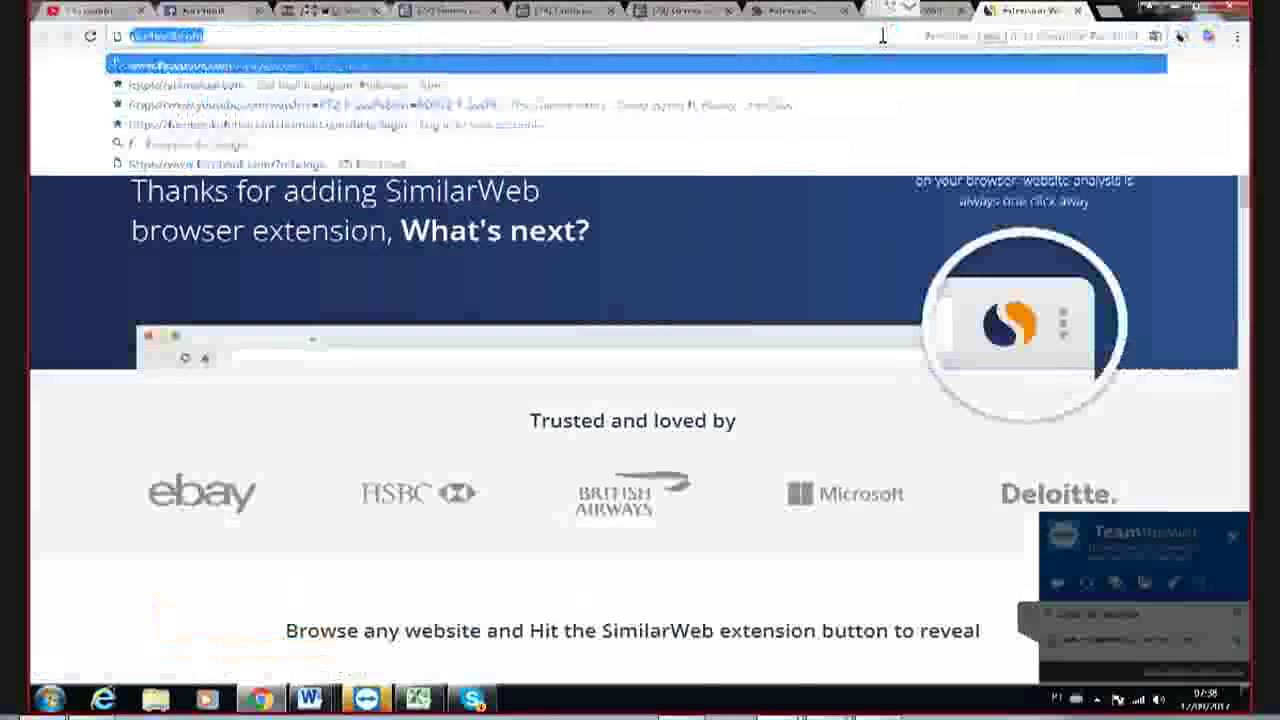
key(Return)
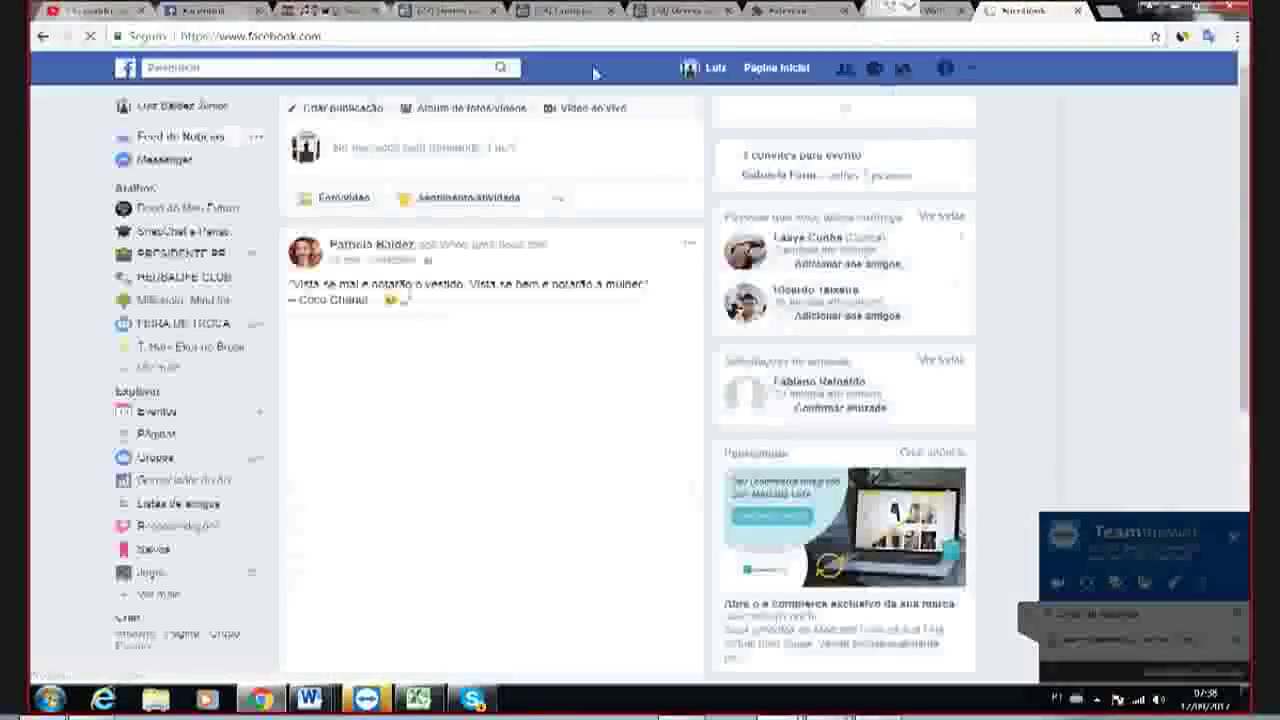
click(1181, 38)
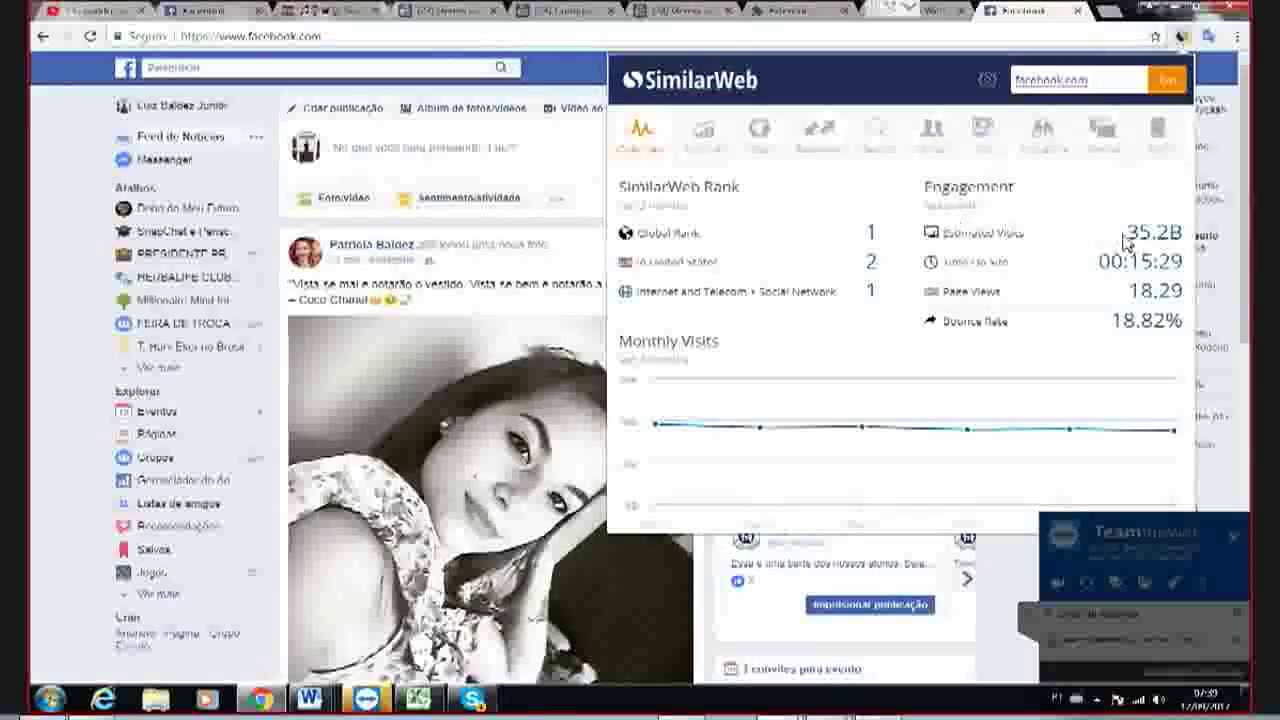
- Go to rafatorres.com.br and dismiss the site's video notification prompt
click(985, 35)
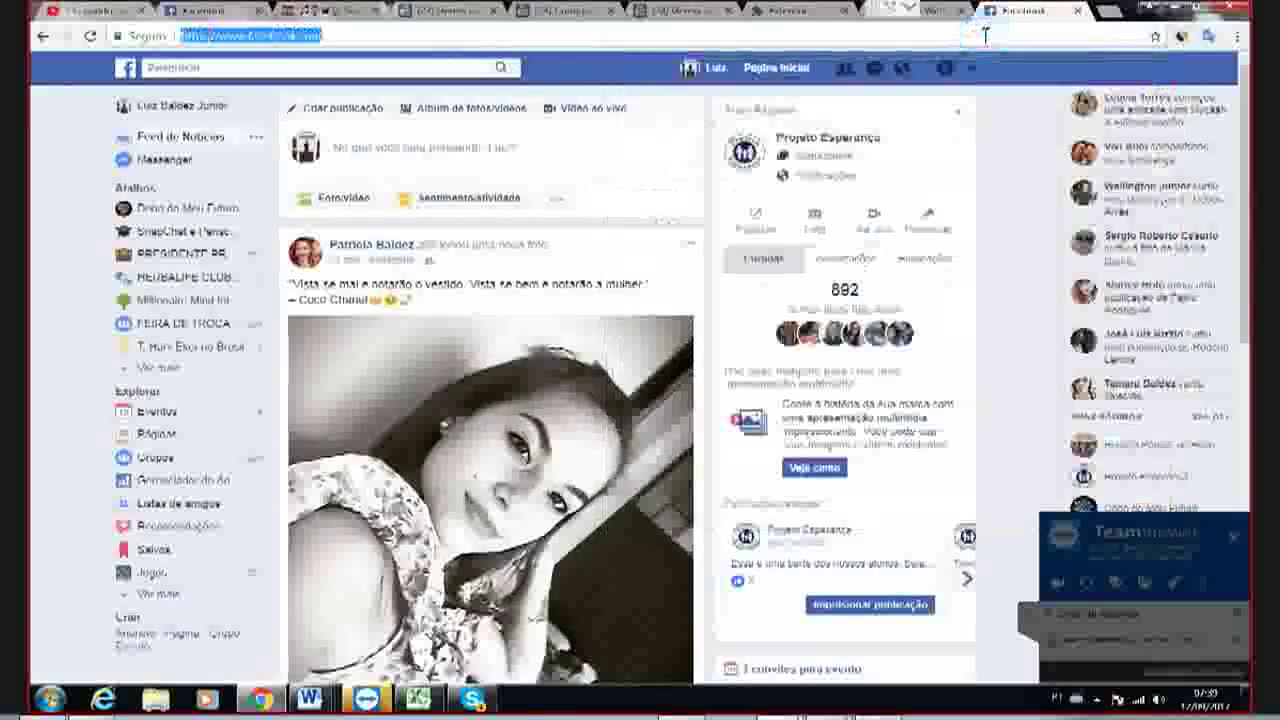
text(rafa)
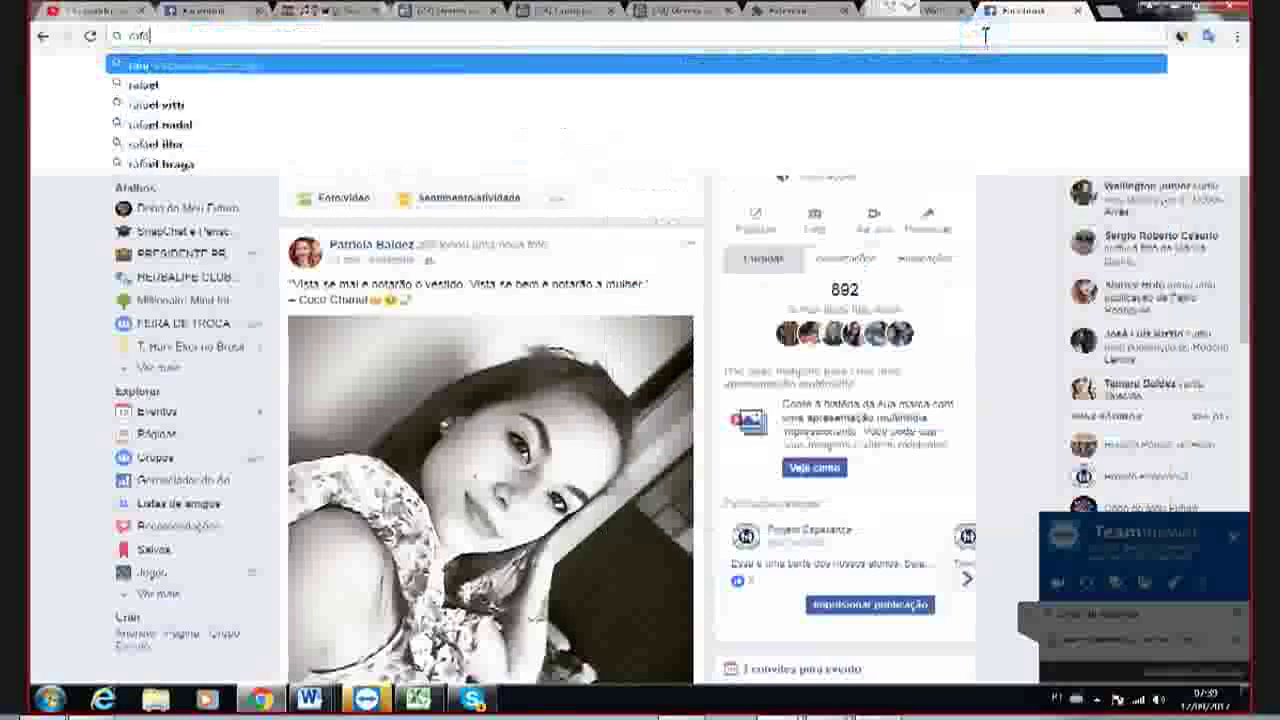
text(torres)
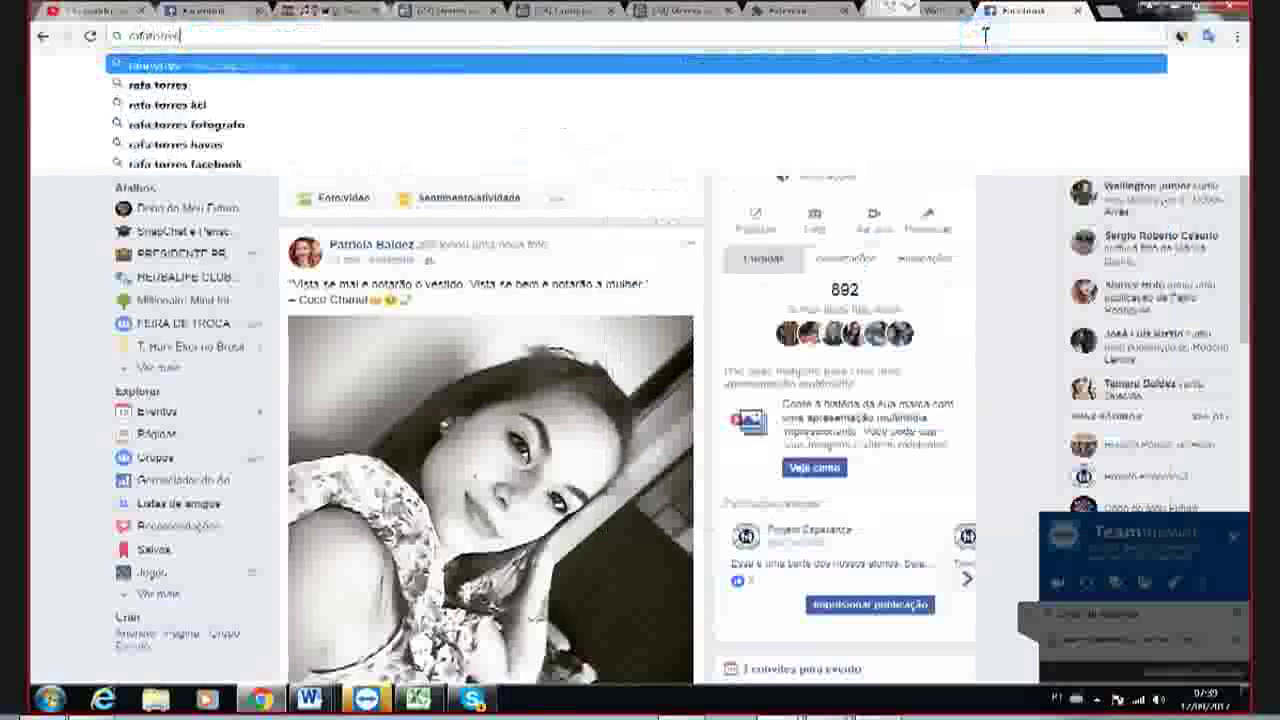
text(.com.br)
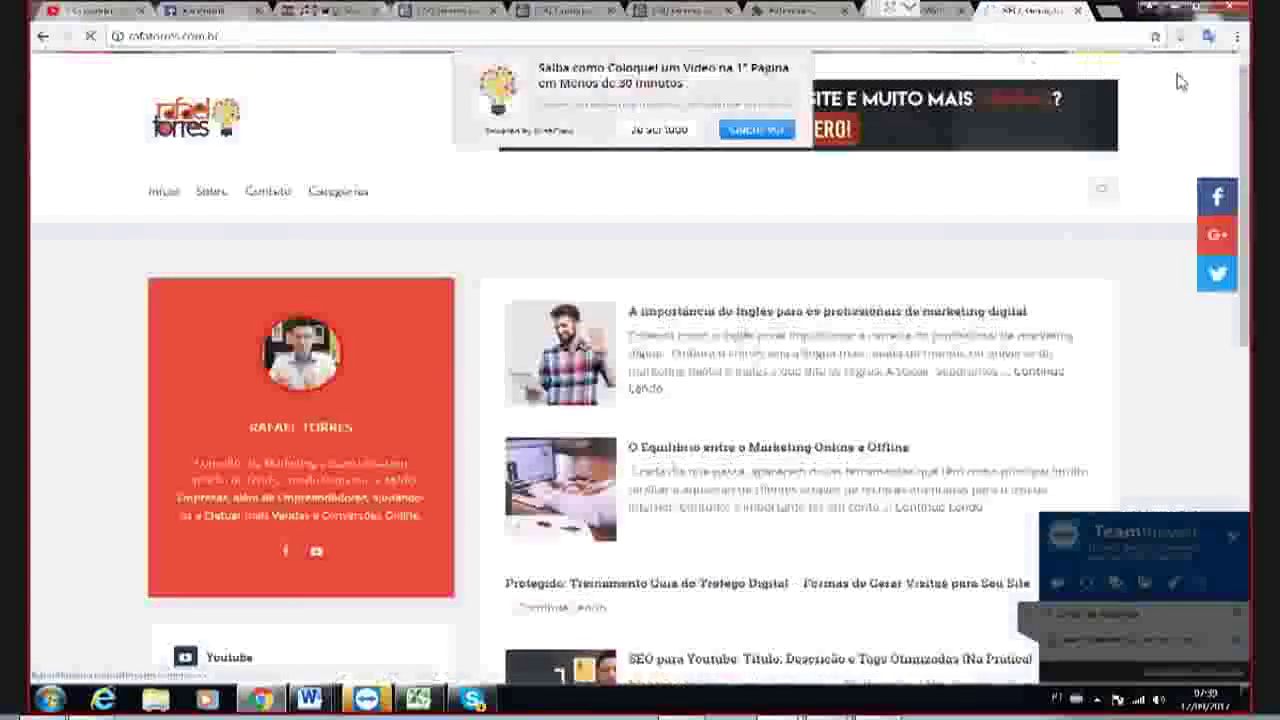
click(640, 128)
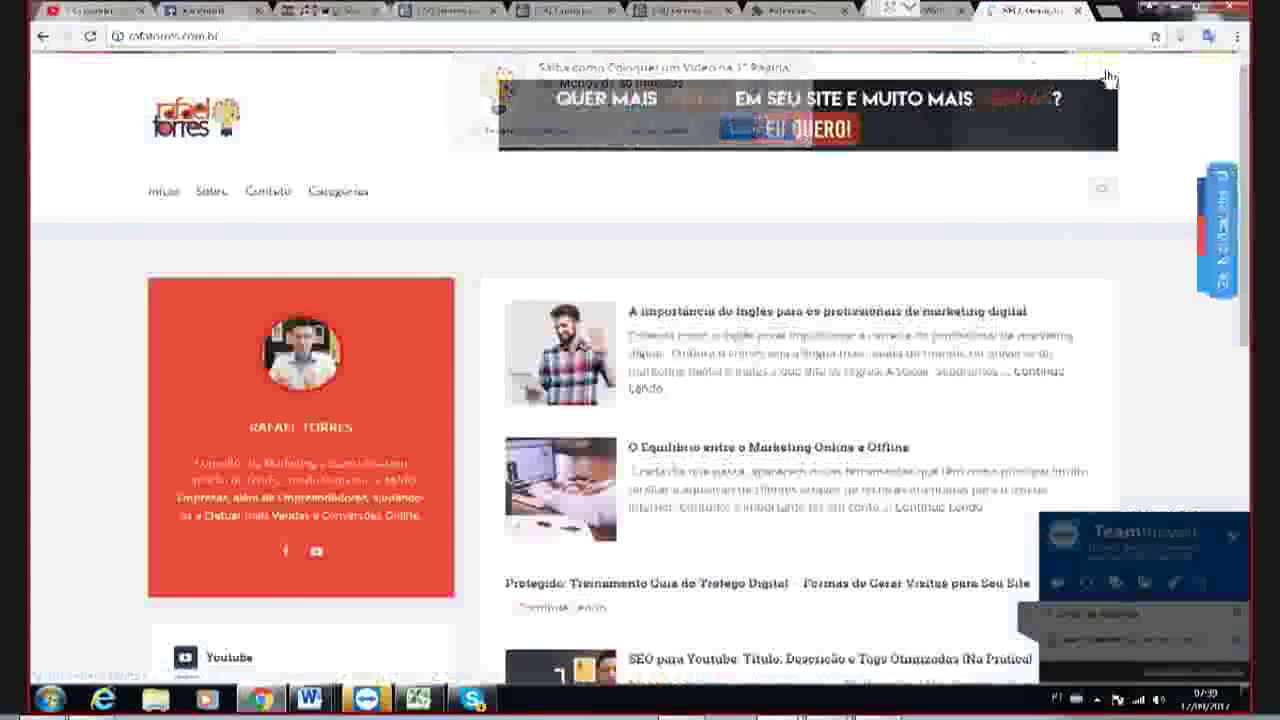
- Show the traffic statistics of rafatorres.com.br with the SimilarWeb extension and examine its monthly visits graph
click(1181, 37)
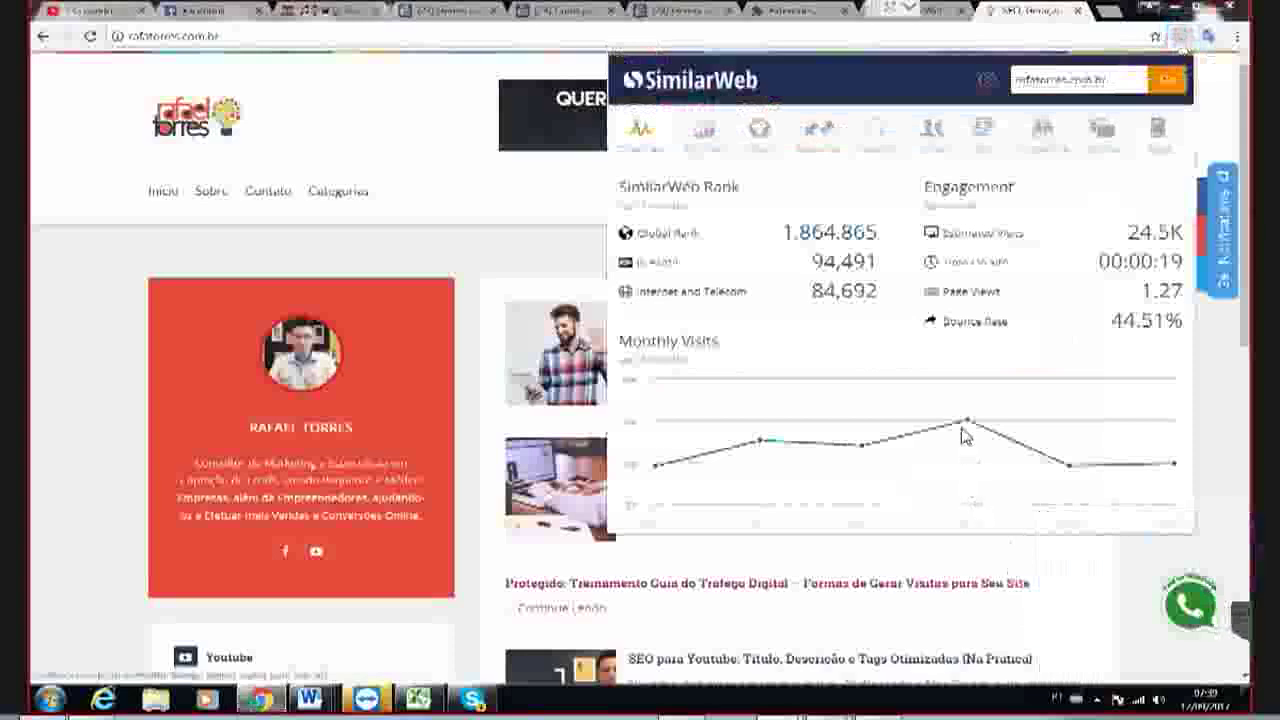
mouse_move(966, 424)
mouse_move(1078, 473)
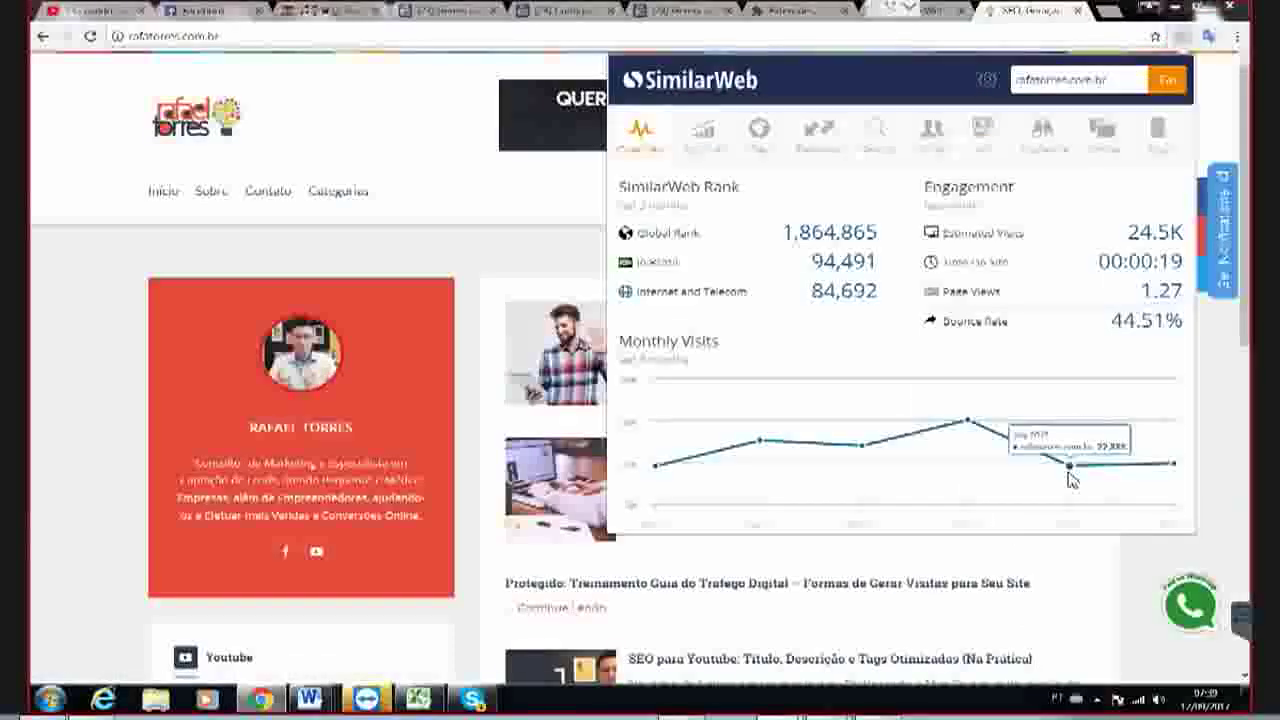
mouse_move(1155, 470)
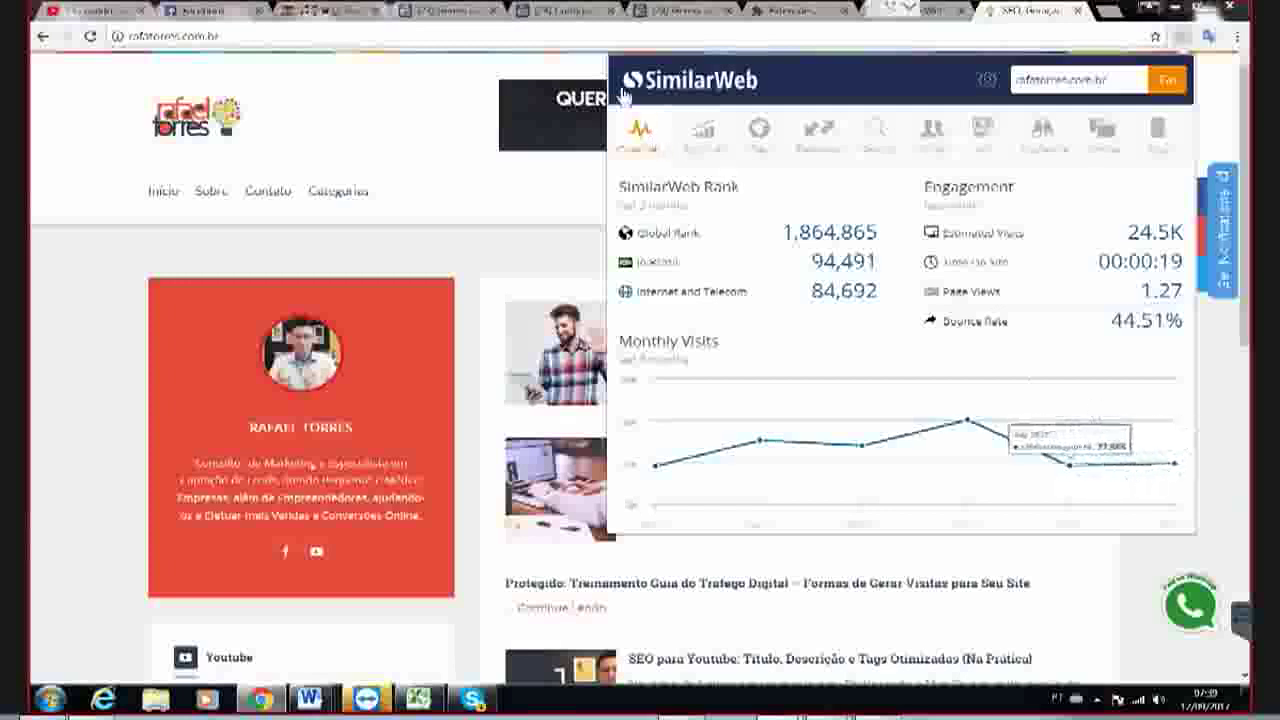
- Go to the hotel website hoteldopapainoel.com.br
click(628, 35)
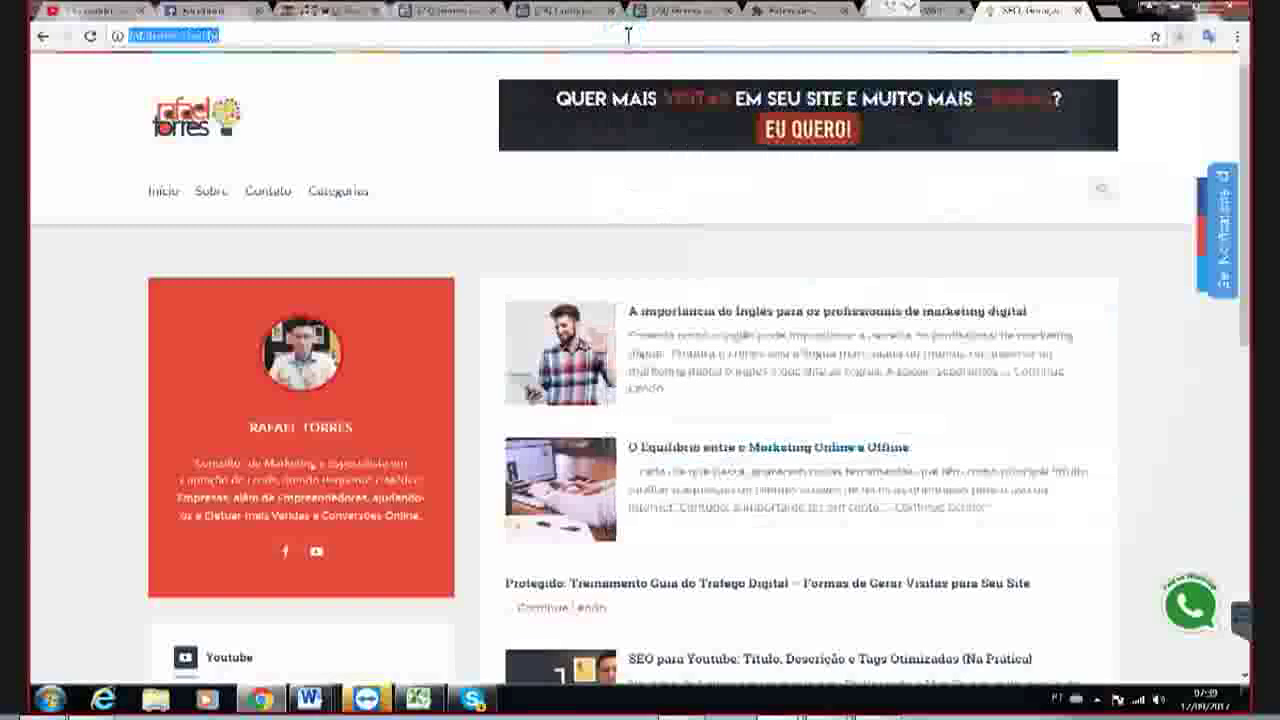
text(hoteldopapai)
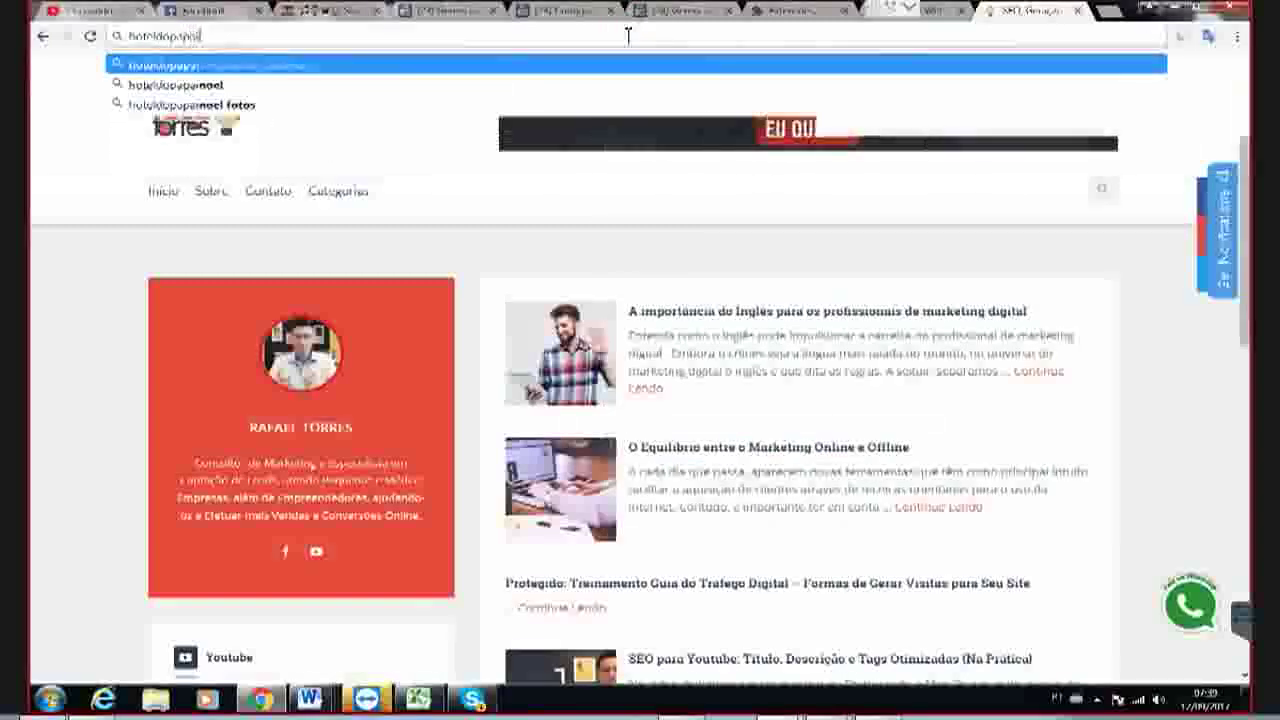
text(noel.com)
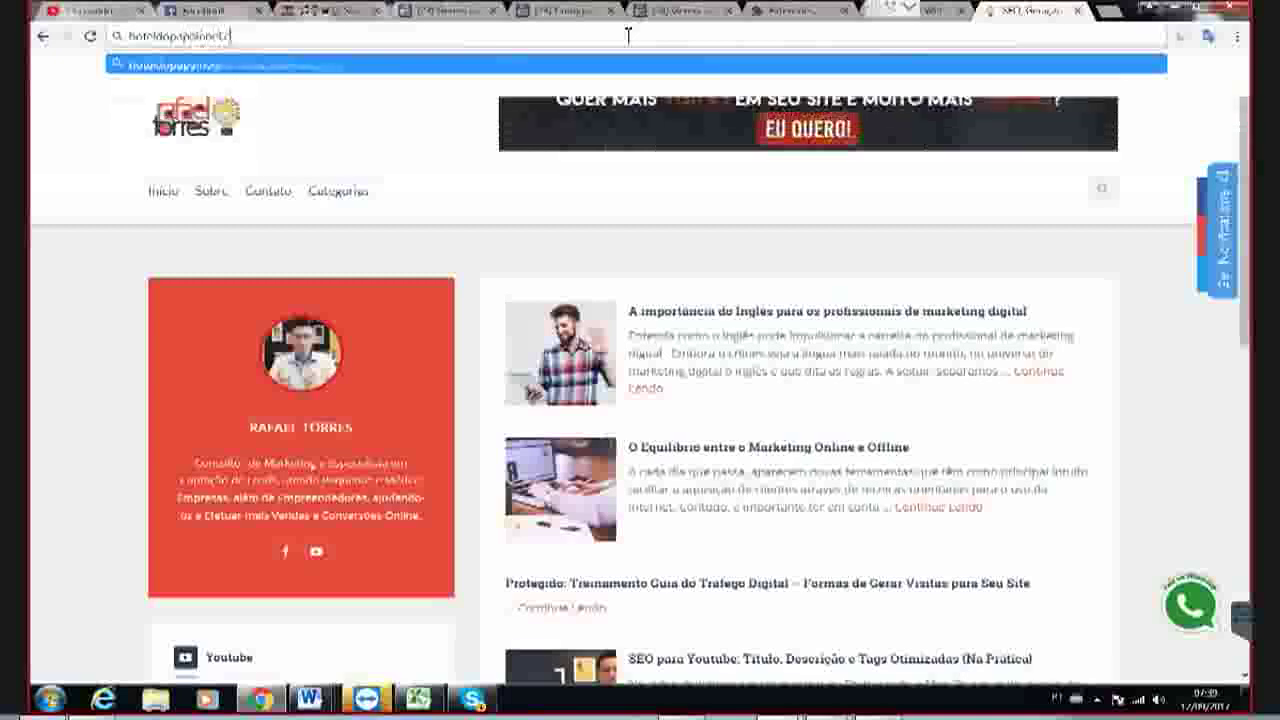
key(Return)
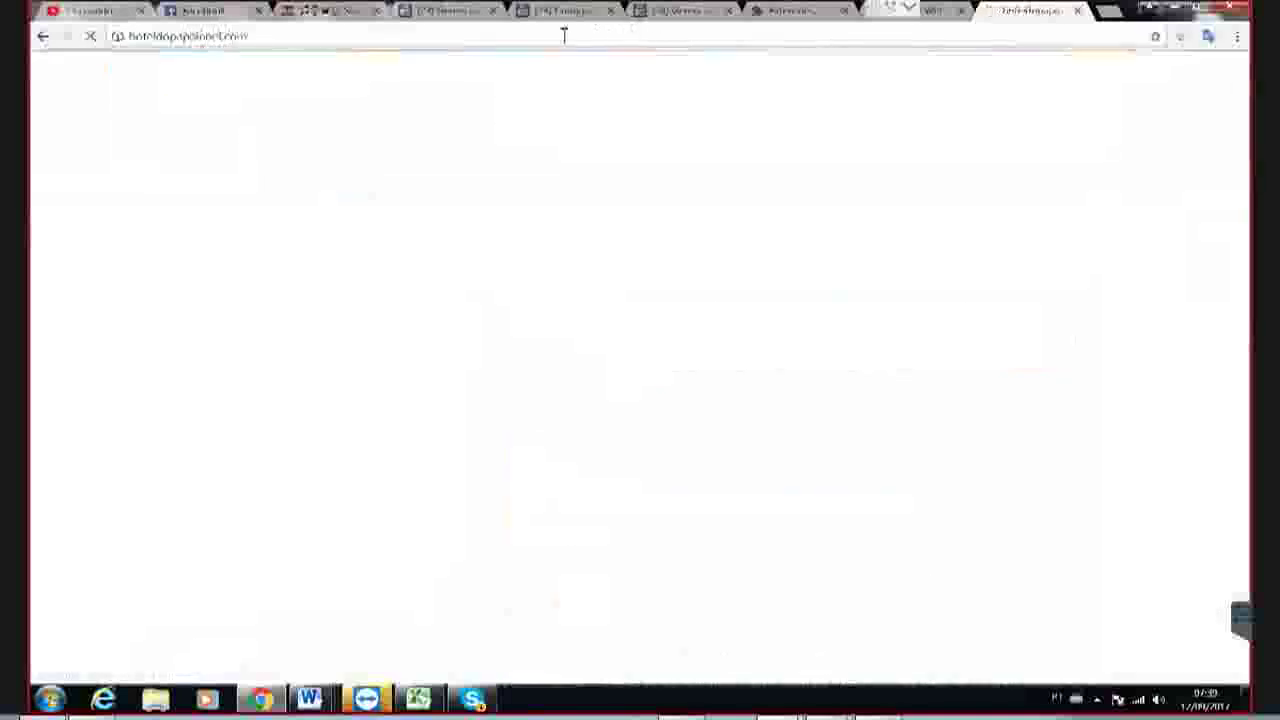
click(562, 36)
click(588, 40)
text(.br)
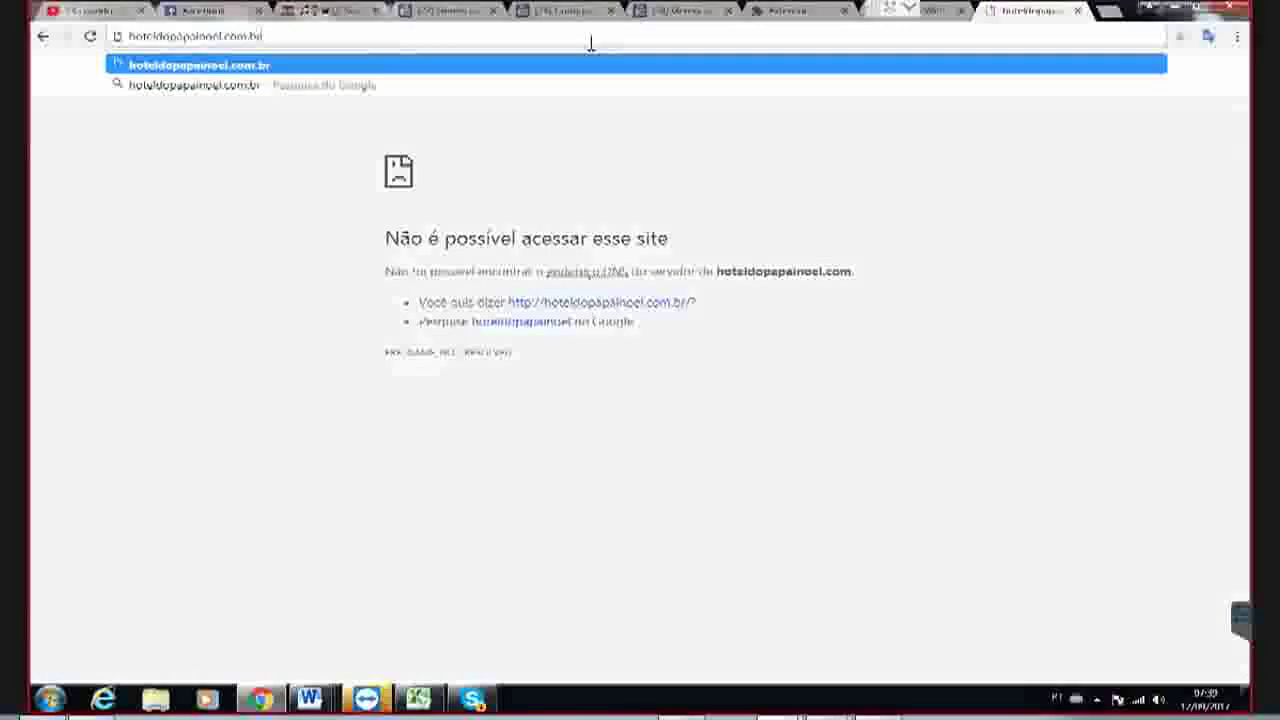
key(Return)
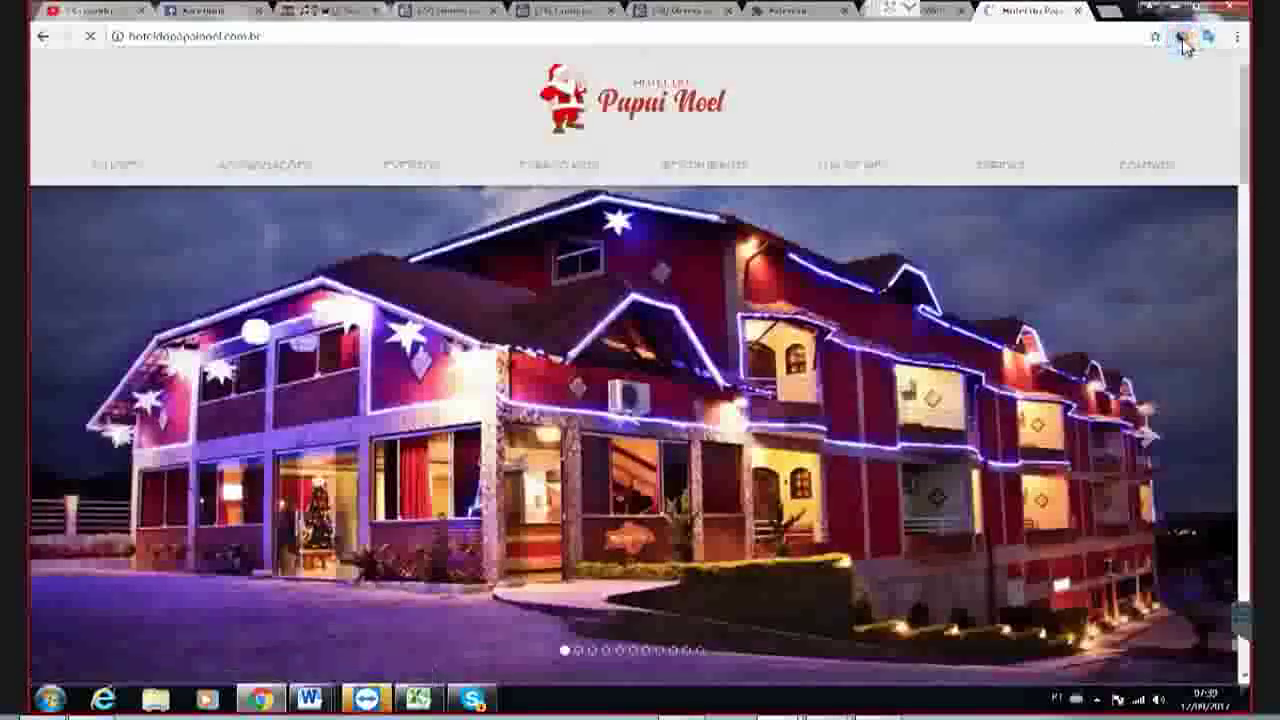
- Show the hotel website's SimilarWeb statistics and examine its monthly visits graph
click(1180, 38)
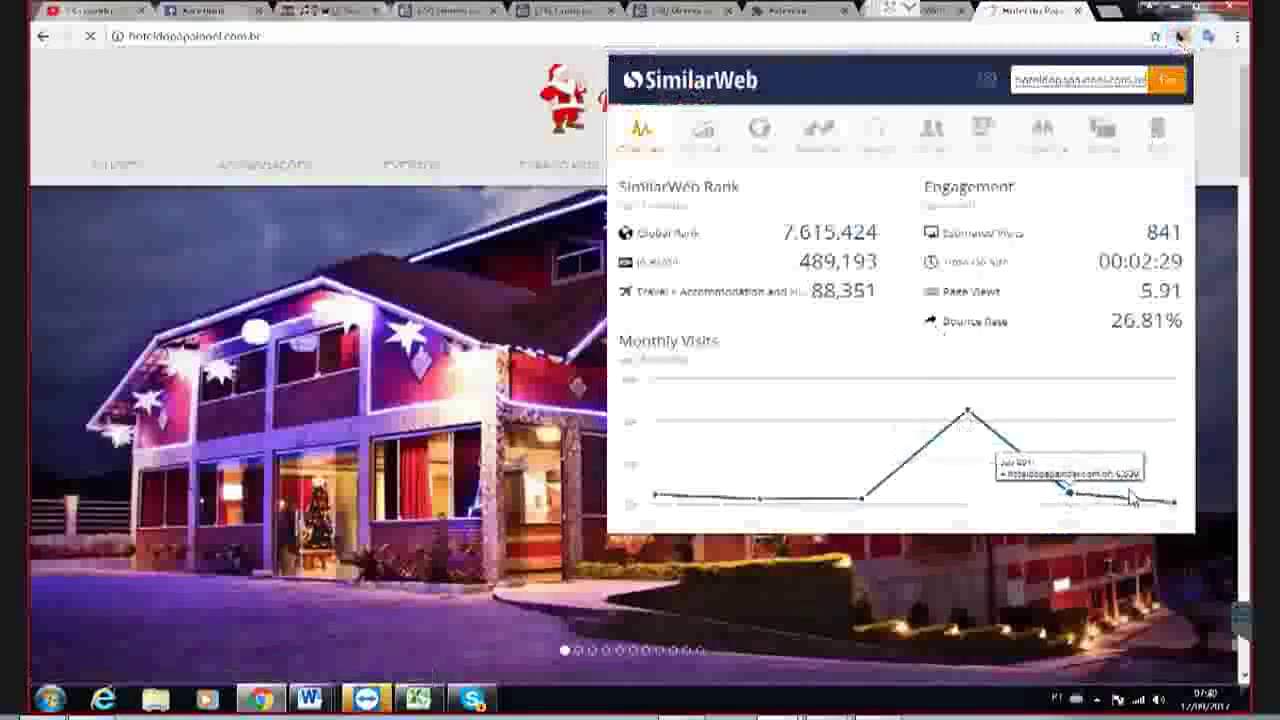
mouse_move(1172, 506)
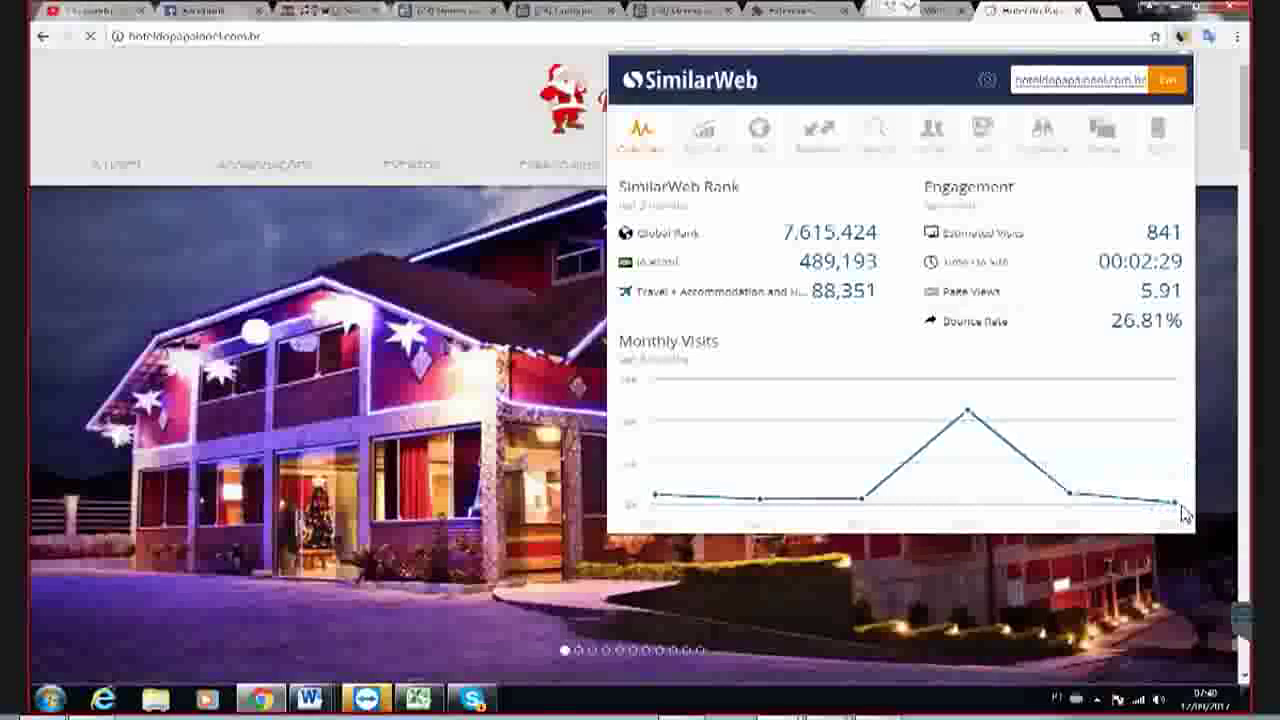
mouse_move(995, 449)
mouse_move(1031, 468)
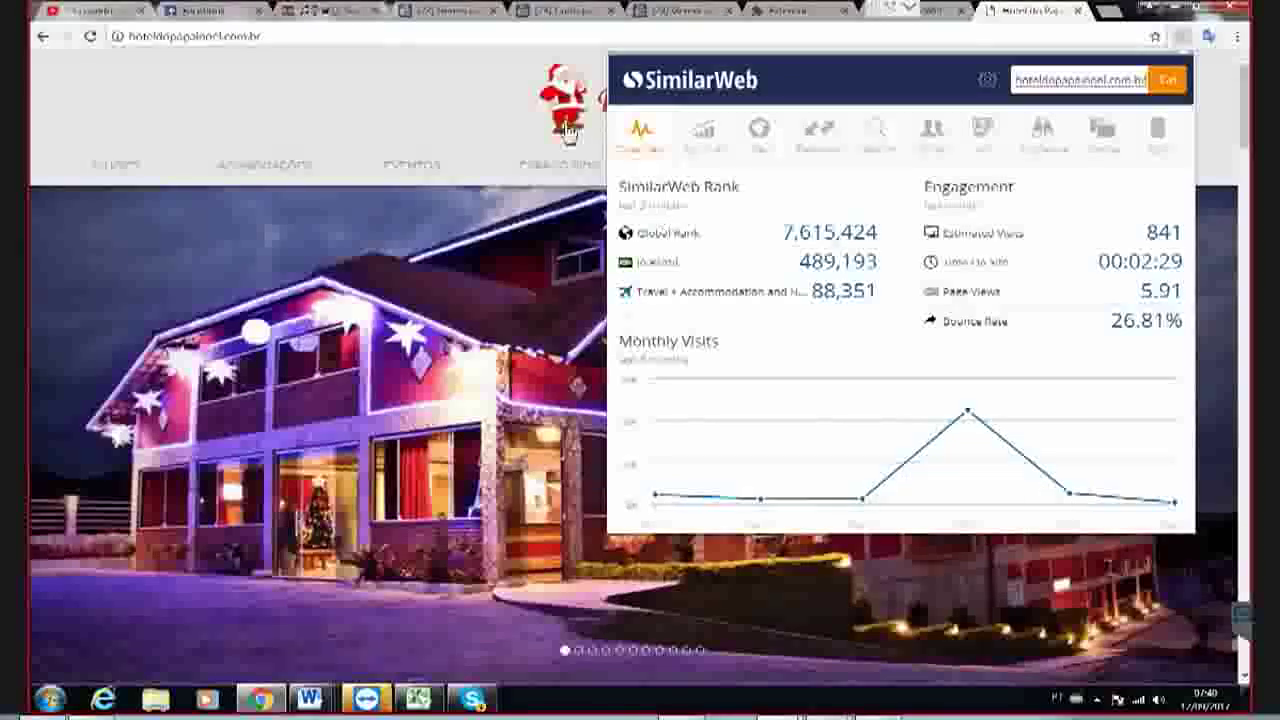
- Go to heltonbezerra.com.br, examine its monthly visits with the SimilarWeb extension and close the statistics
click(490, 36)
text(heitonbezerr)
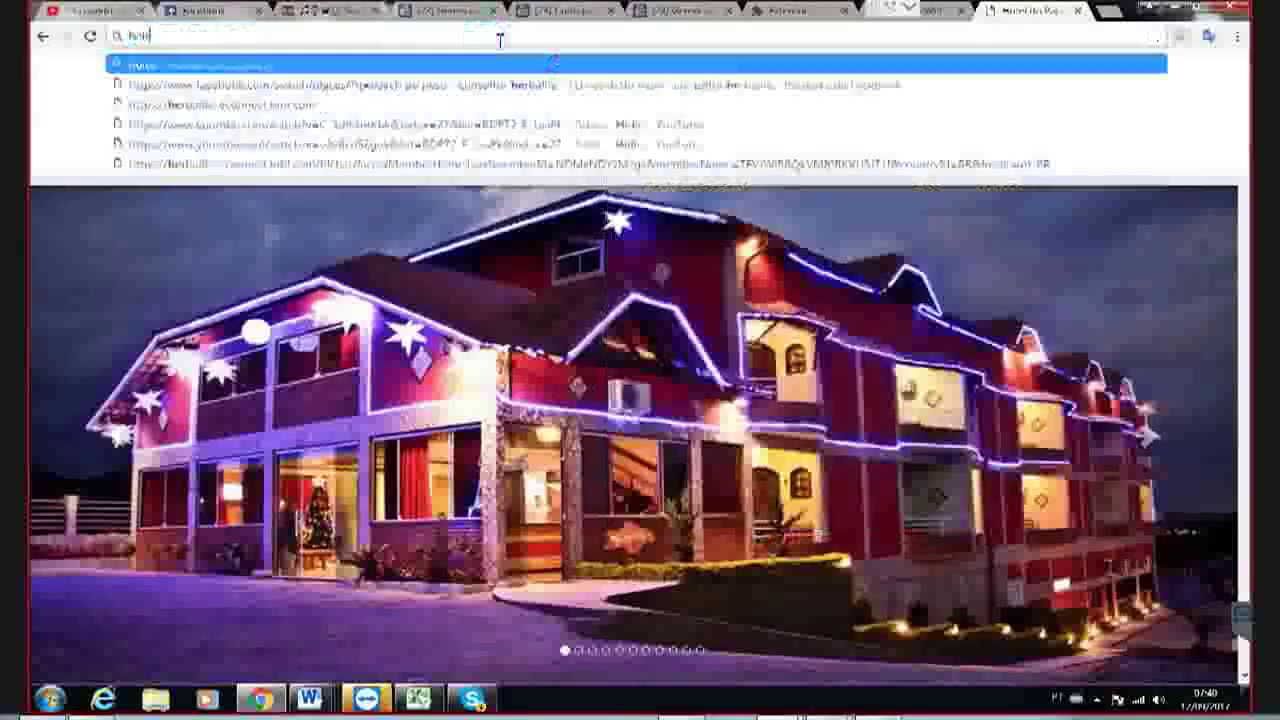
text(a)
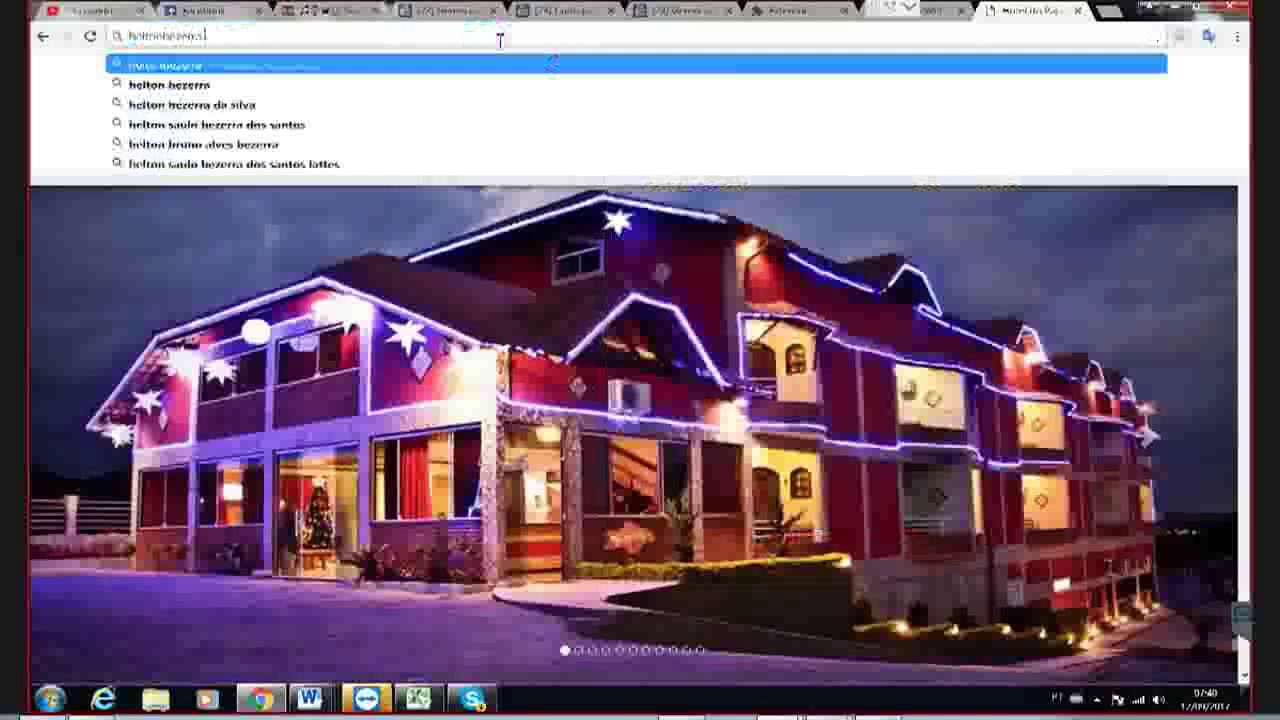
text(.com)
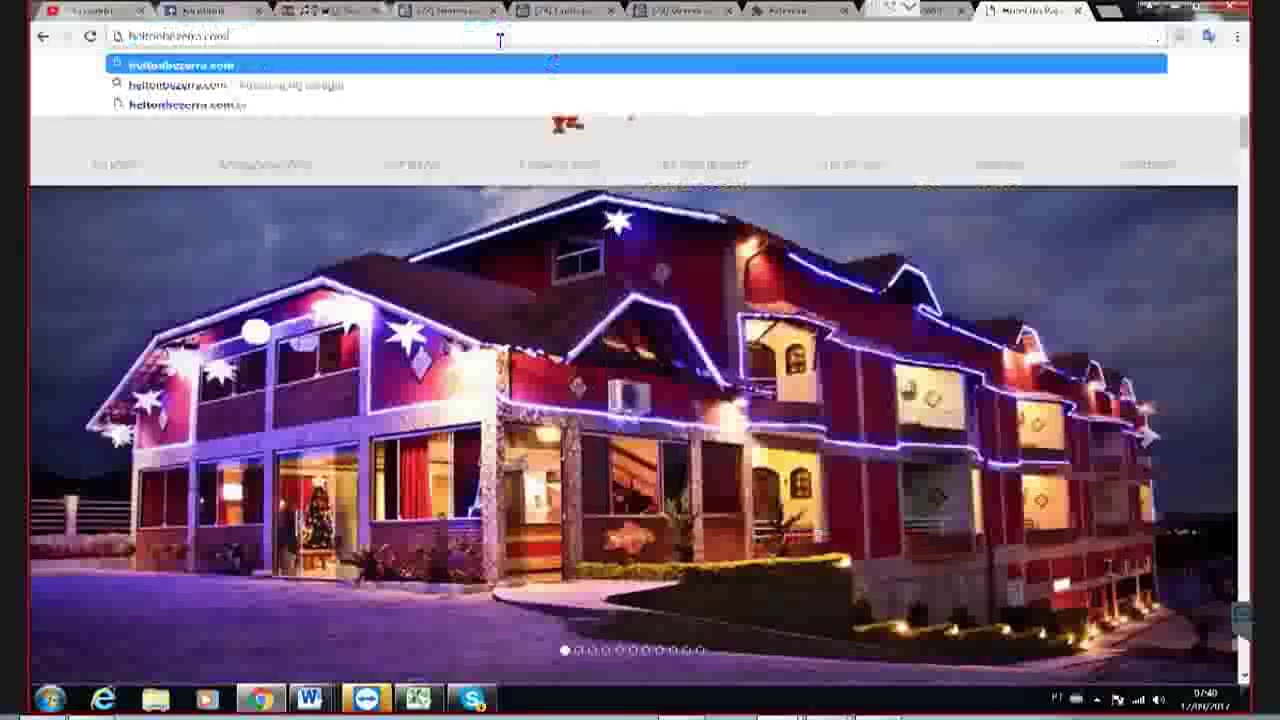
key(Return)
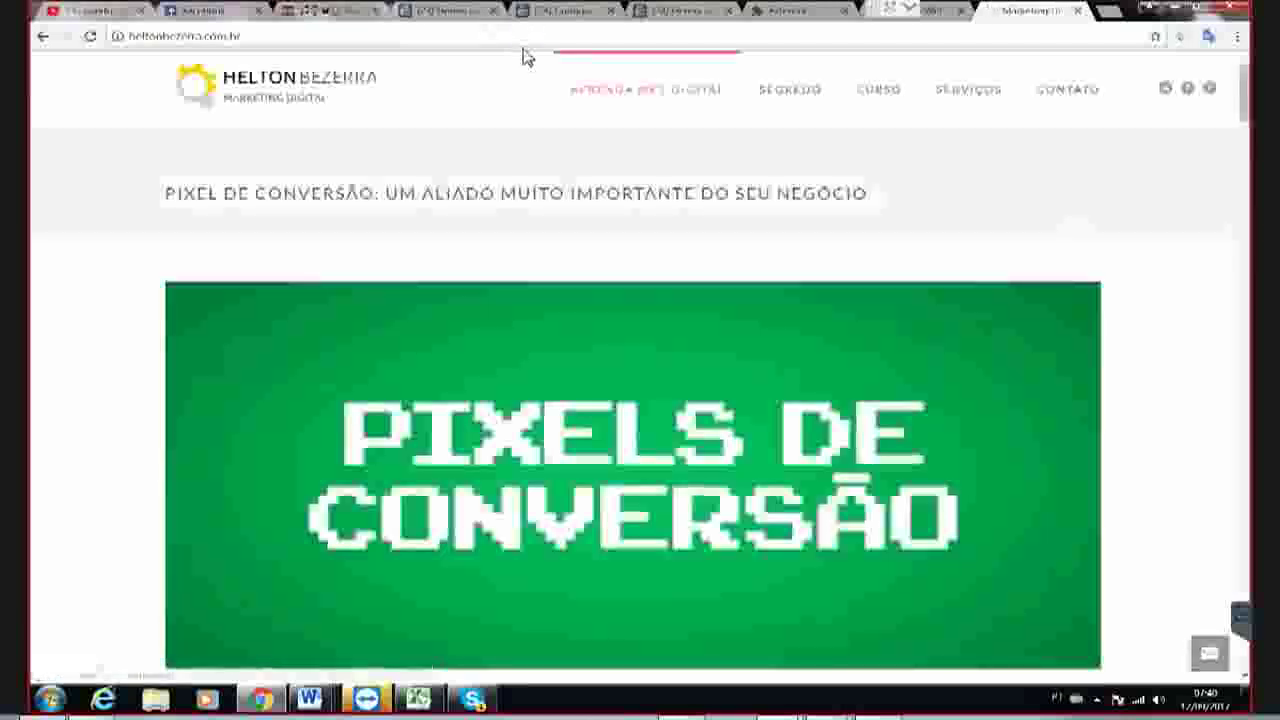
click(1182, 38)
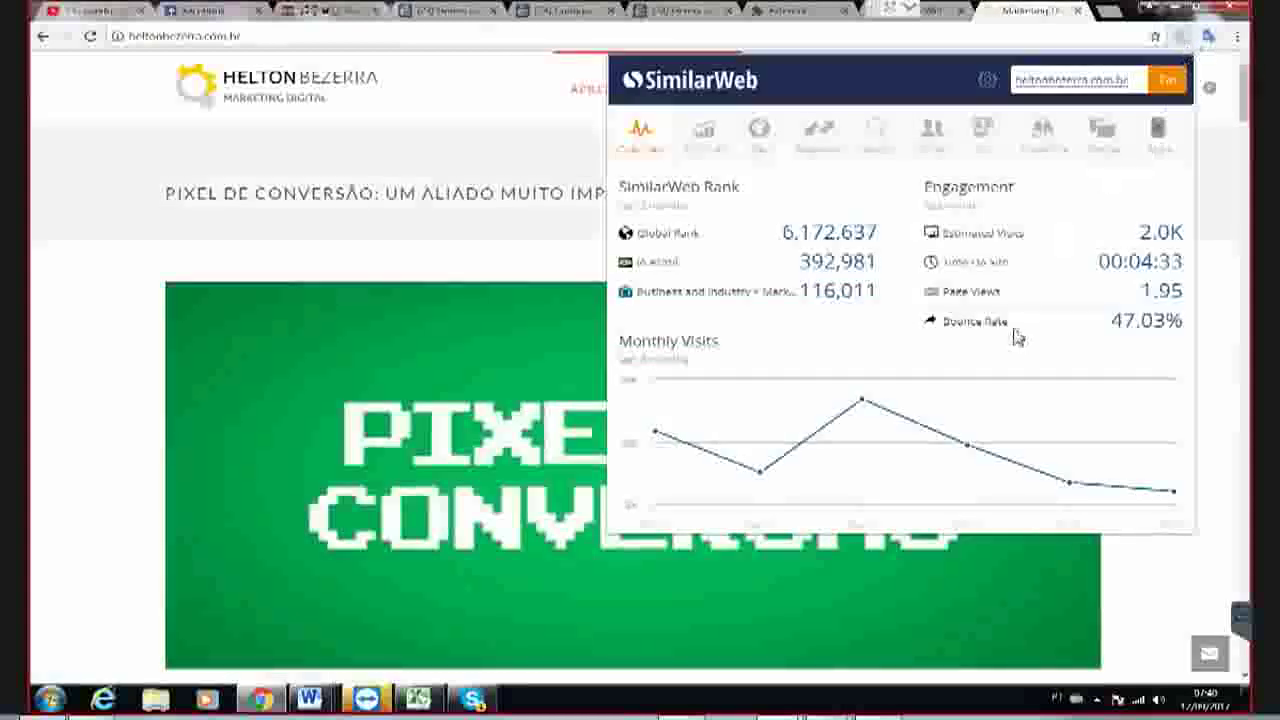
mouse_move(866, 410)
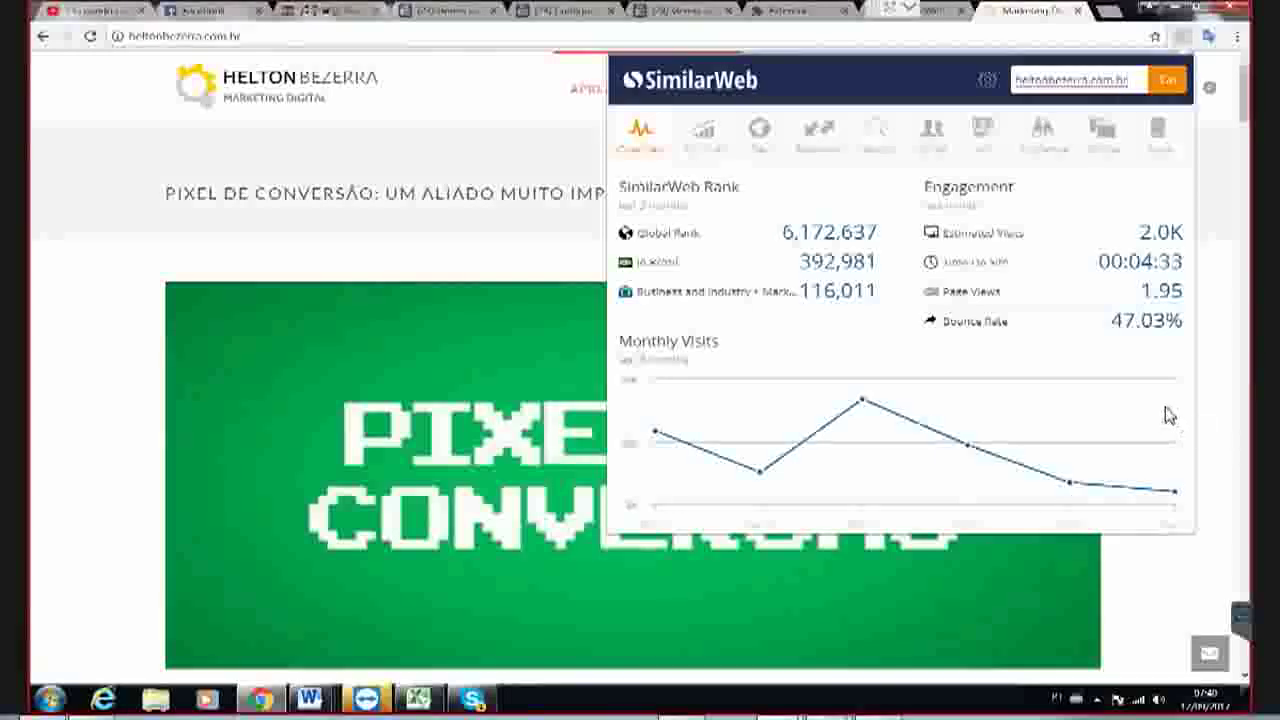
click(1183, 38)
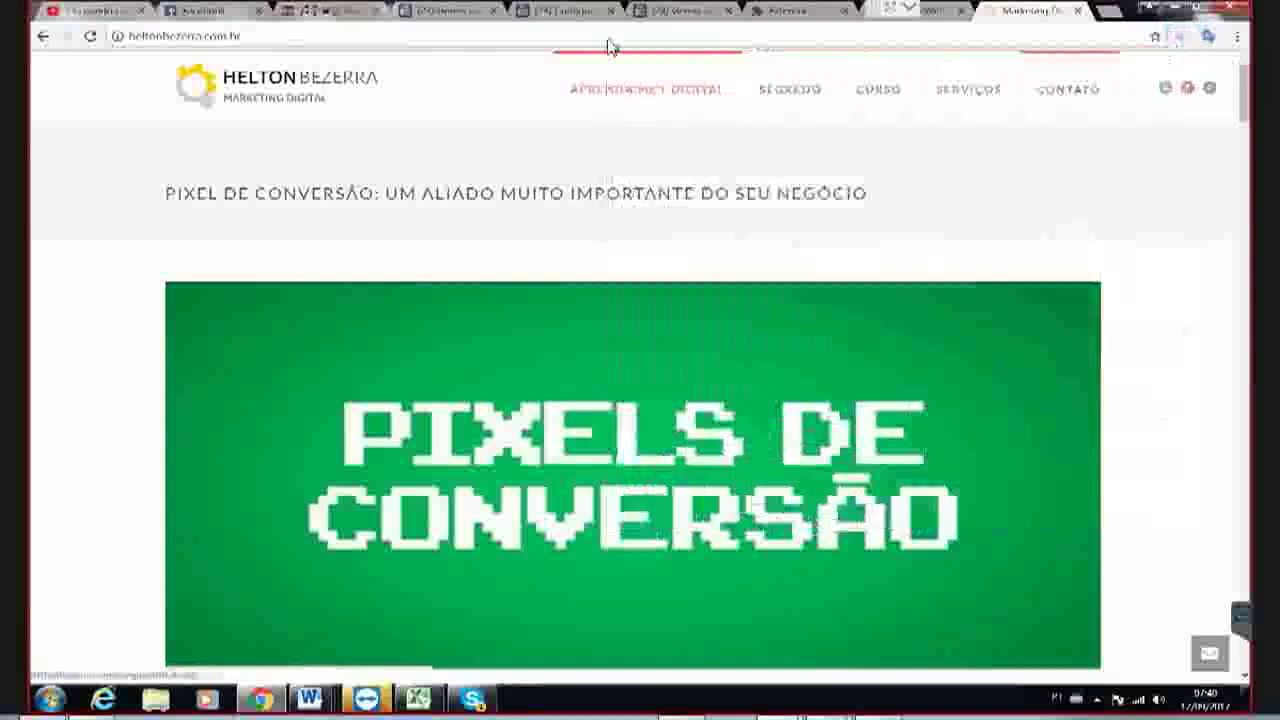
- Close the visited website, Chrome Web Store and Extensions tabs along with the surplus Facebook and ad manager tabs
click(1022, 18)
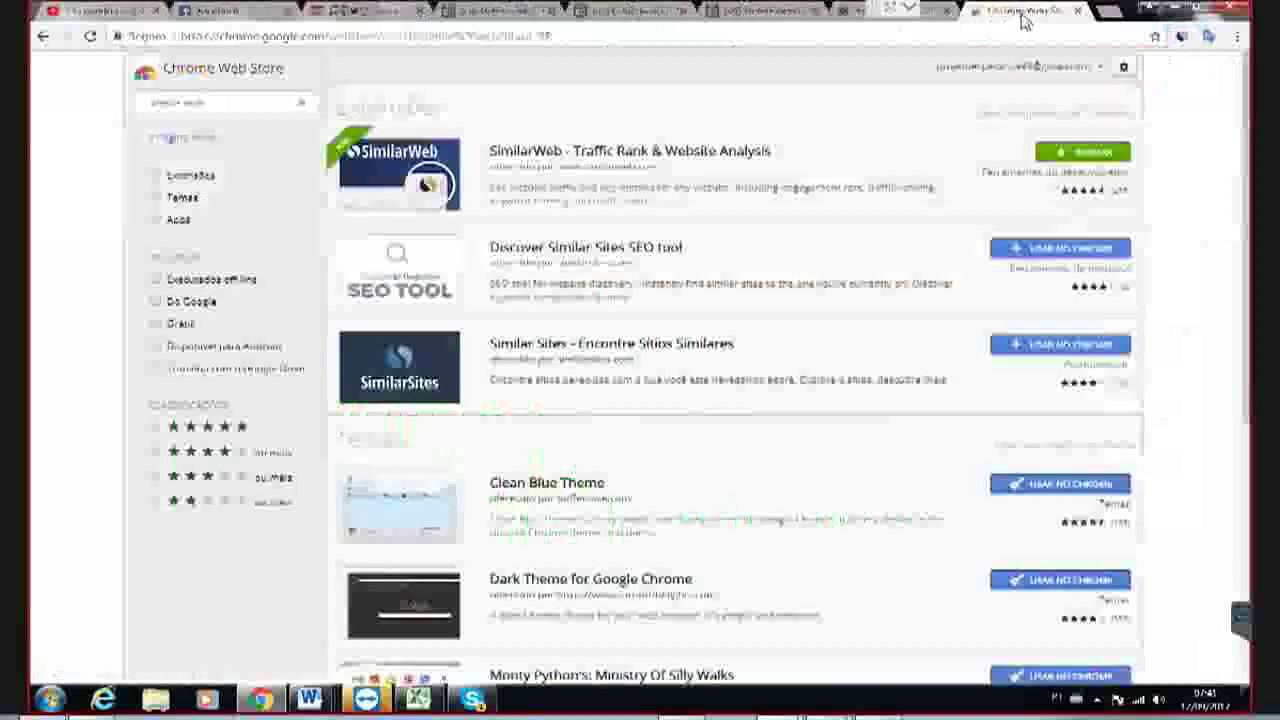
key(ctrl+w)
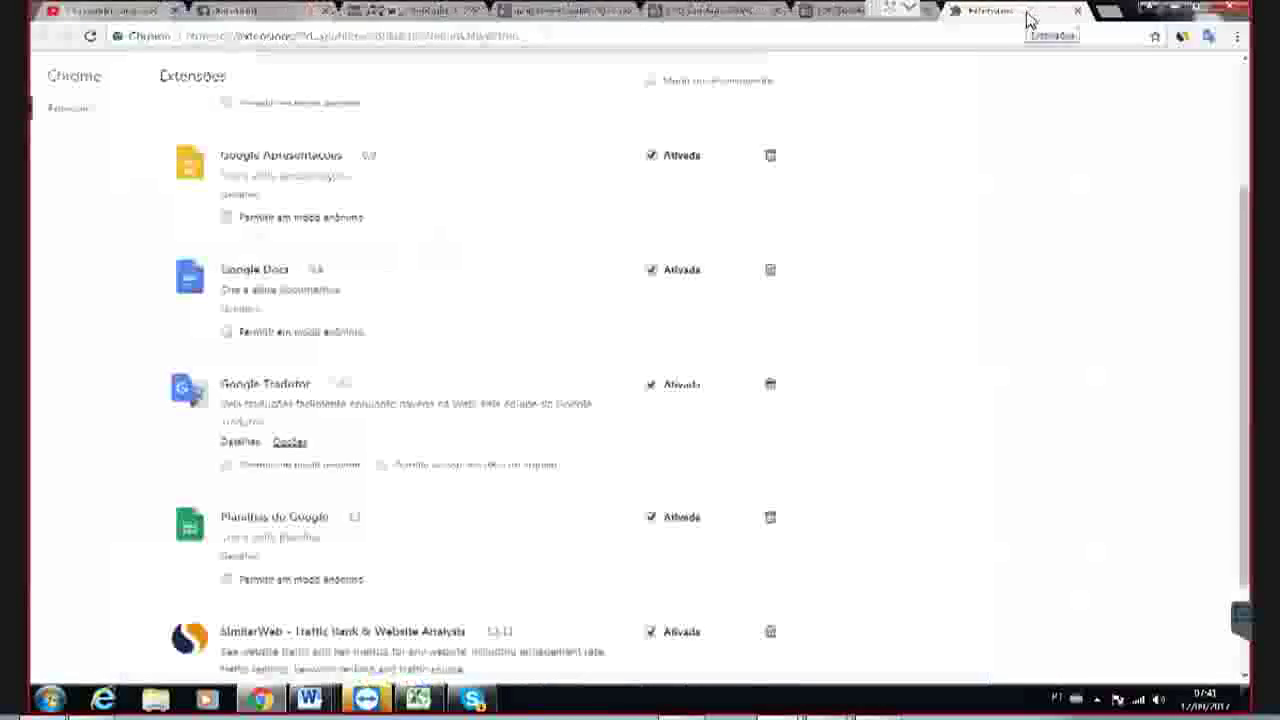
key(ctrl+w)
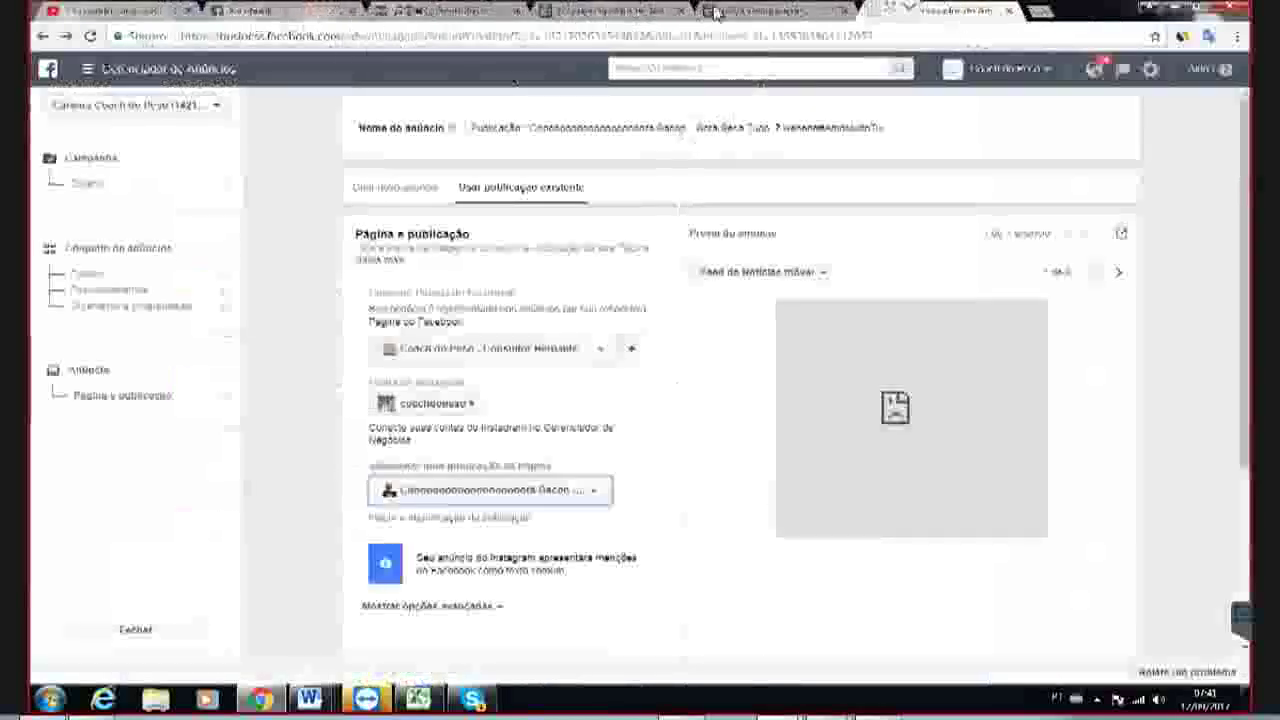
click(775, 10)
click(605, 12)
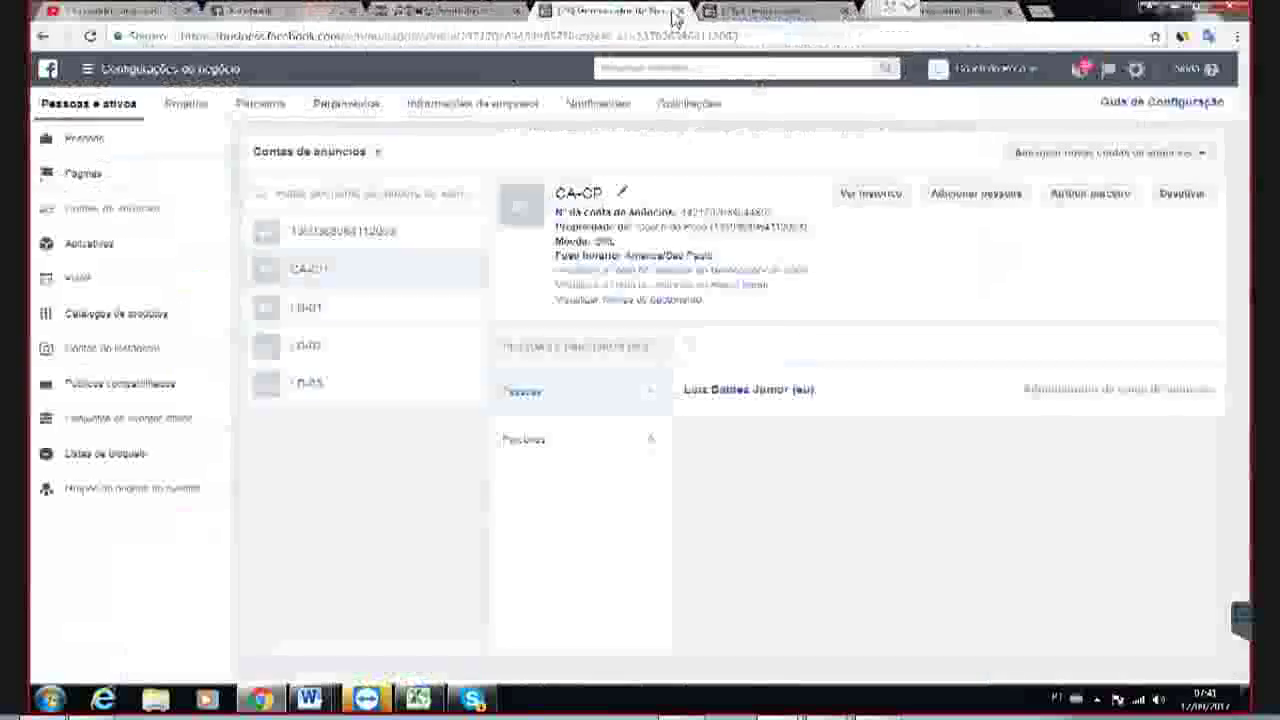
click(257, 14)
click(352, 10)
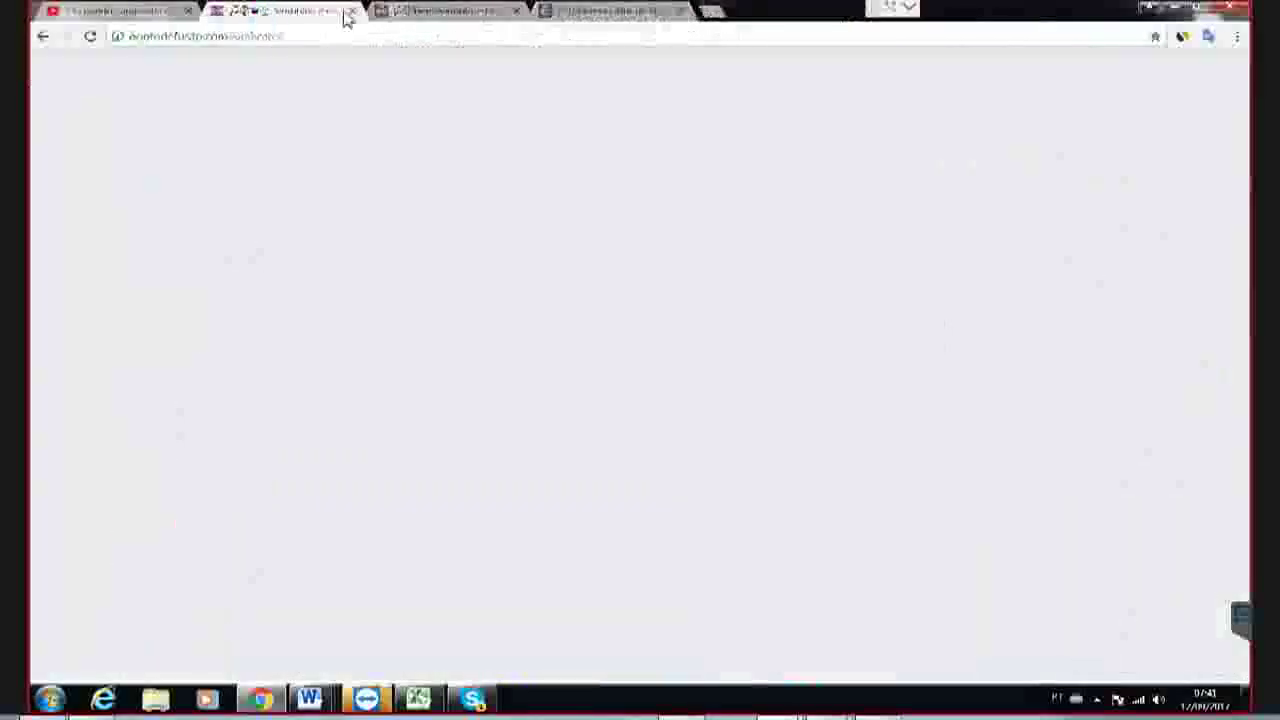
- Open the CA-CP ad account from the business settings in Ads Manager and start a new campaign, discarding the unfinished draft
click(441, 12)
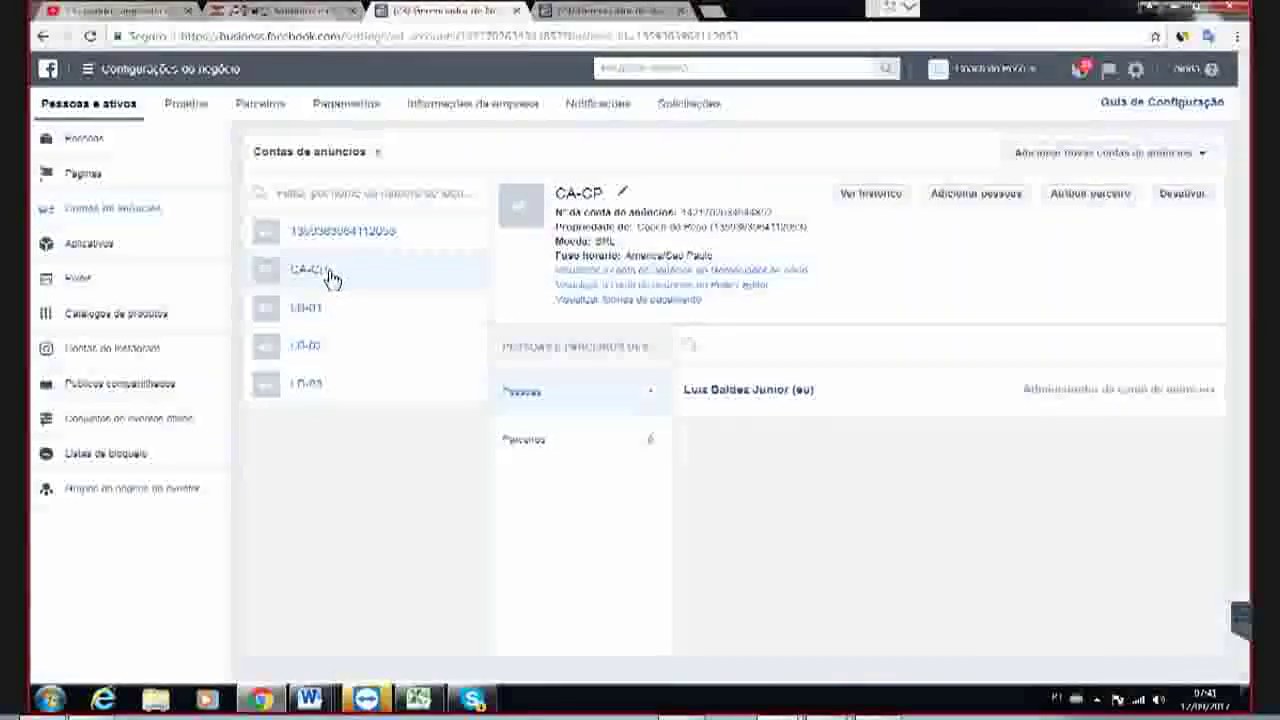
click(648, 272)
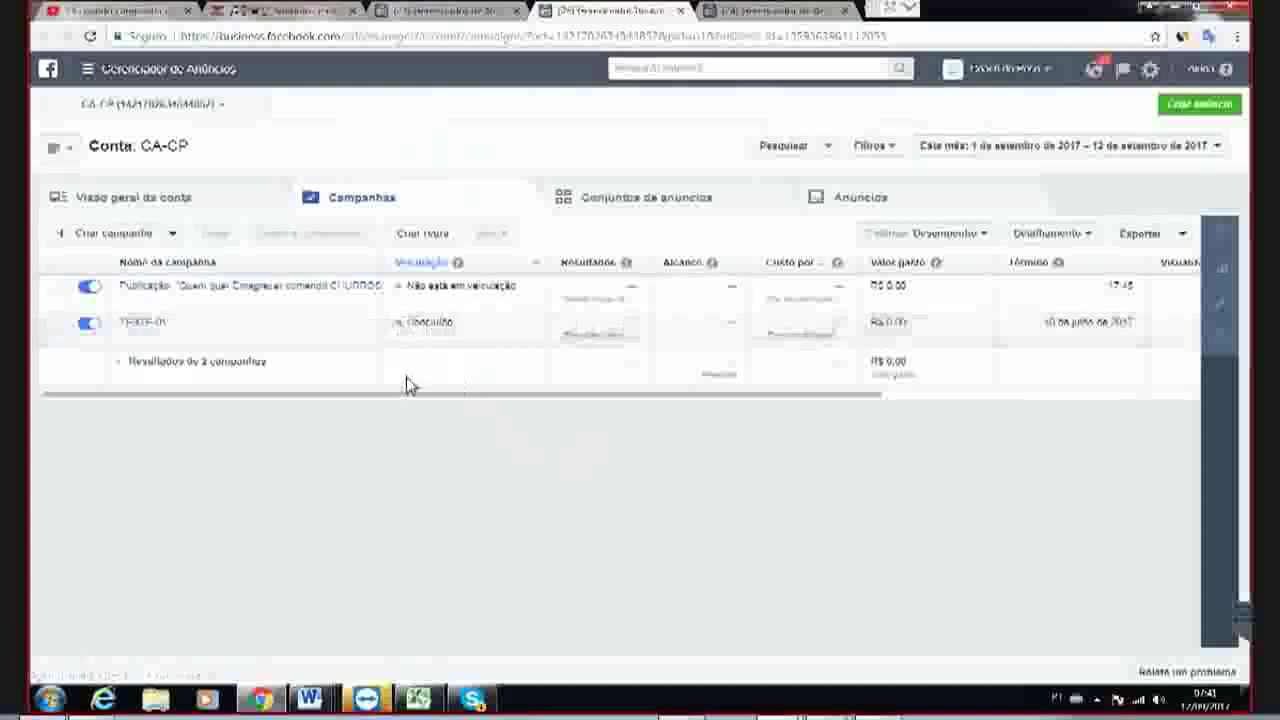
click(110, 237)
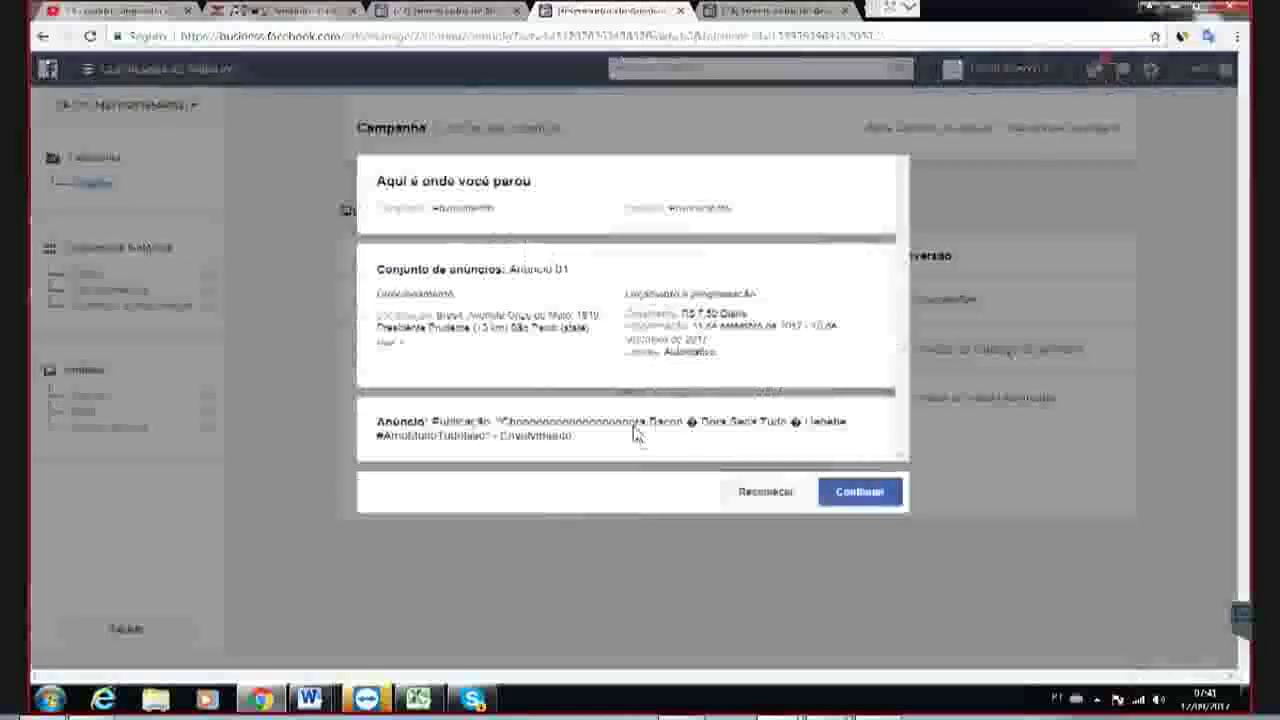
click(760, 491)
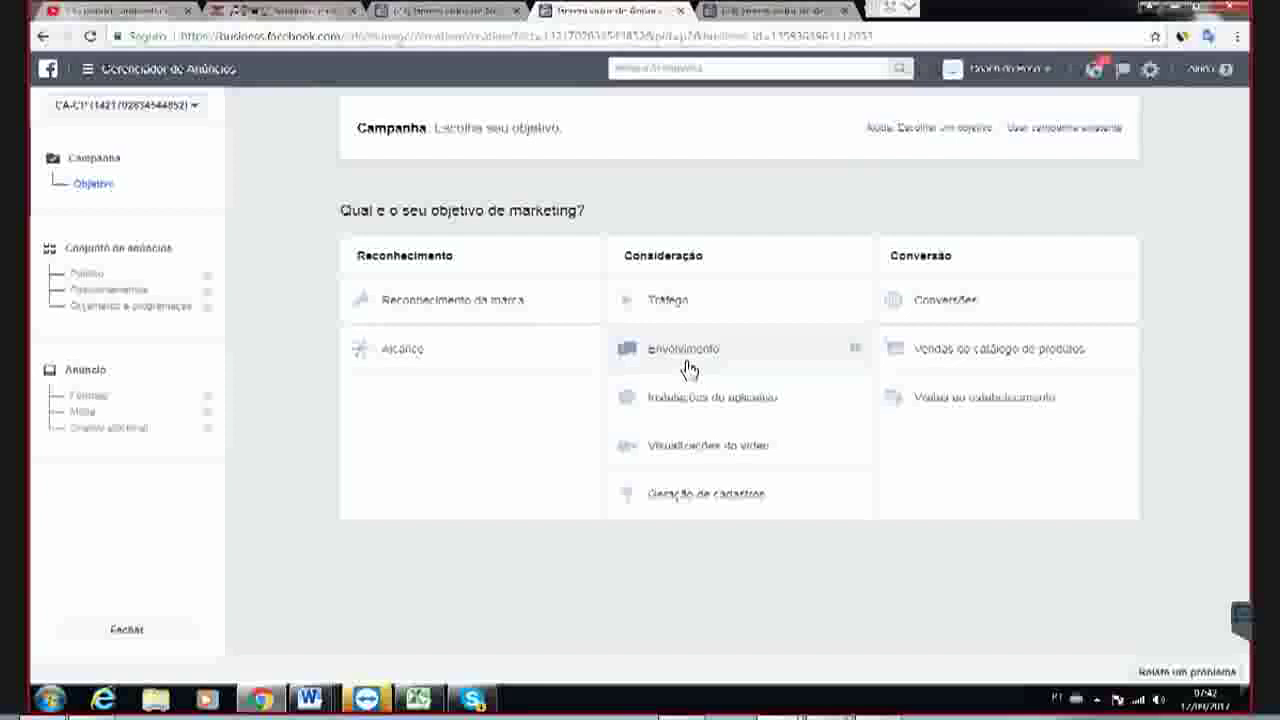
- Choose Tráfego as the marketing objective of the new campaign
click(679, 322)
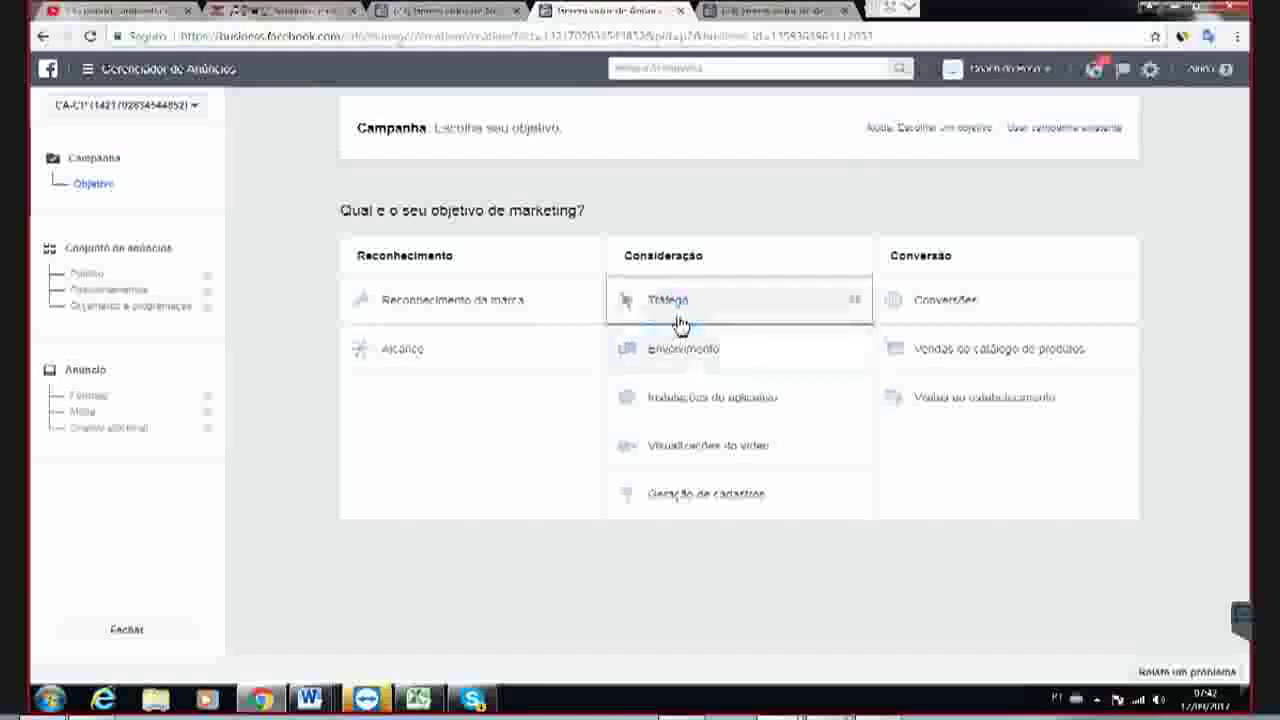
drag(679, 322, 570, 411)
click(570, 411)
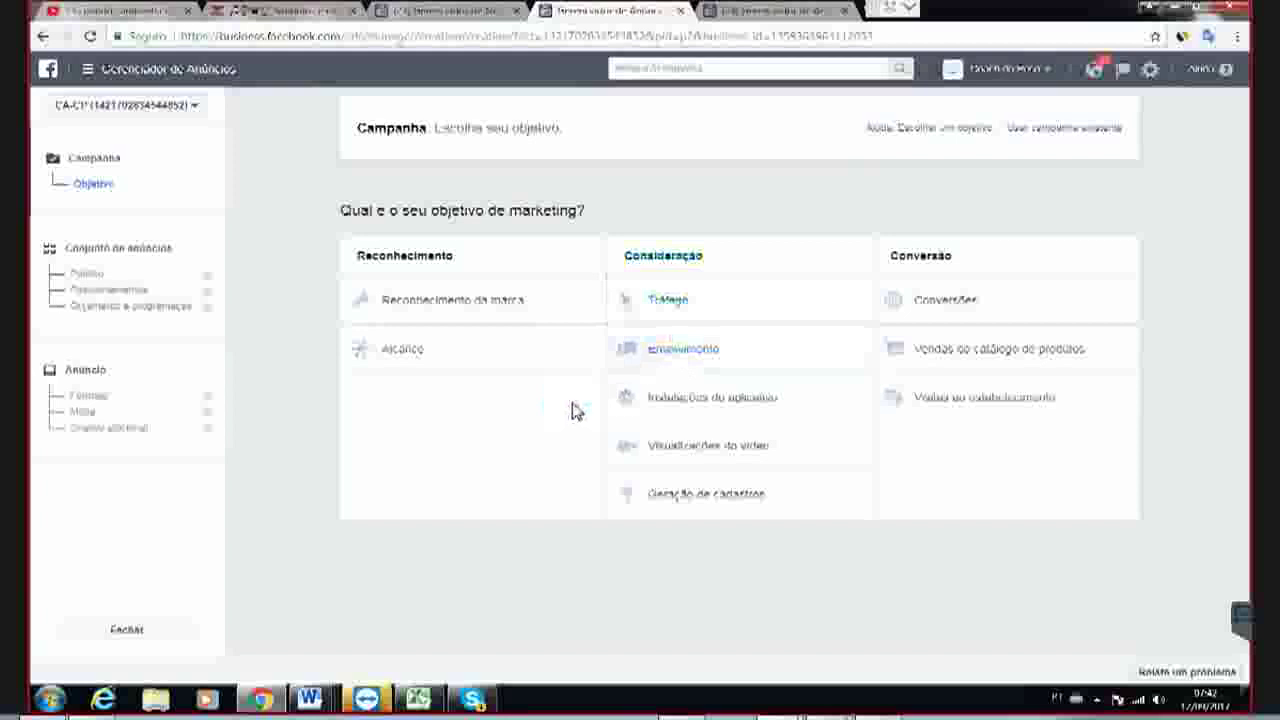
click(643, 310)
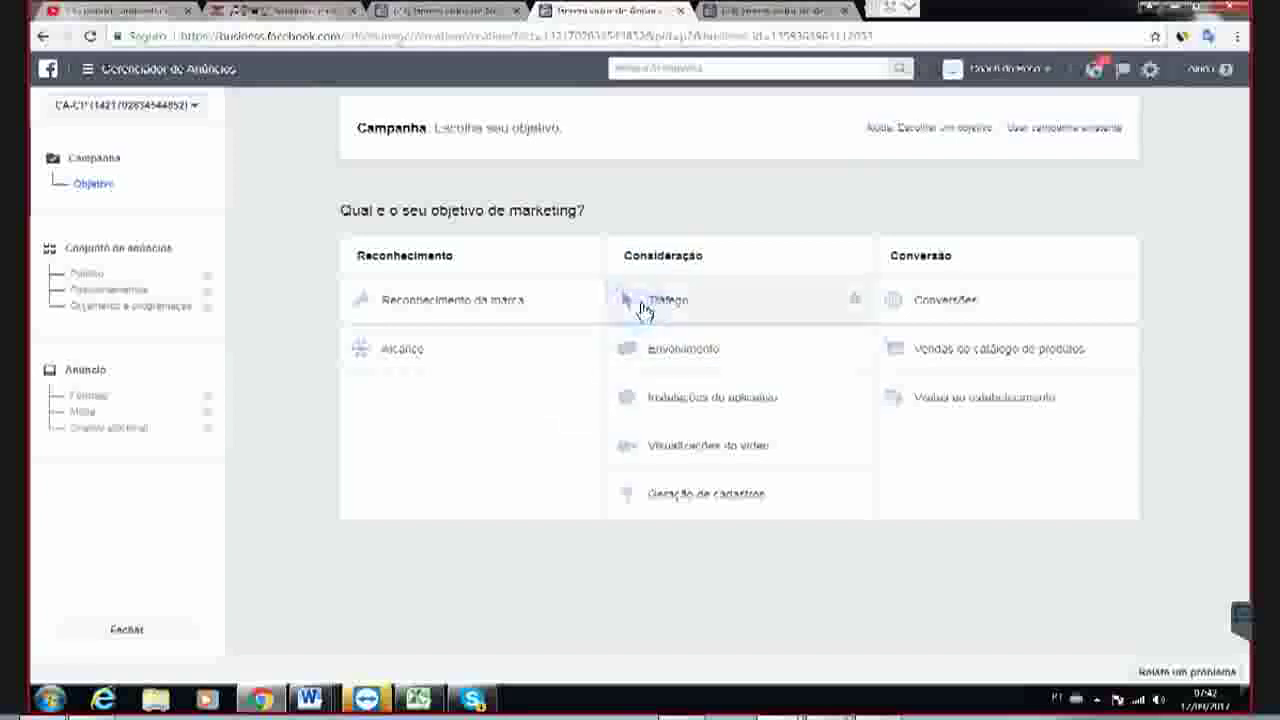
click(643, 310)
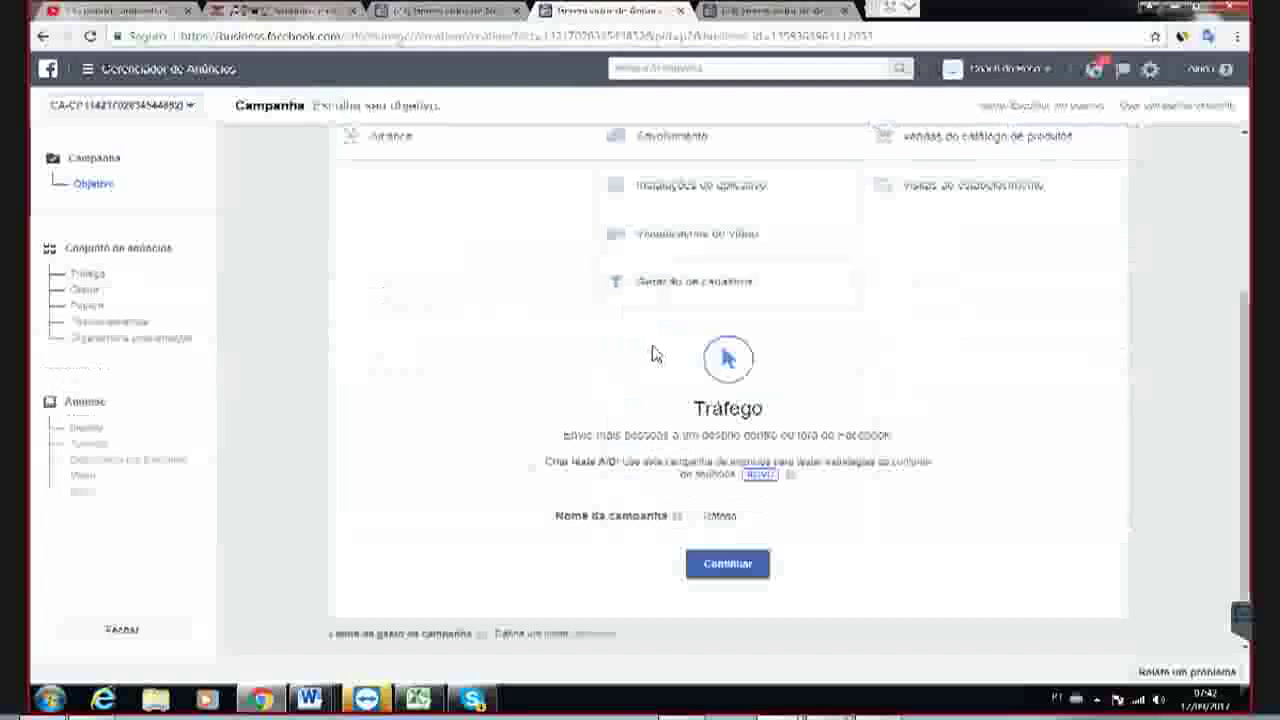
- Replace the default name of the traffic campaign with a custom one and continue to the ad set settings
click(798, 519)
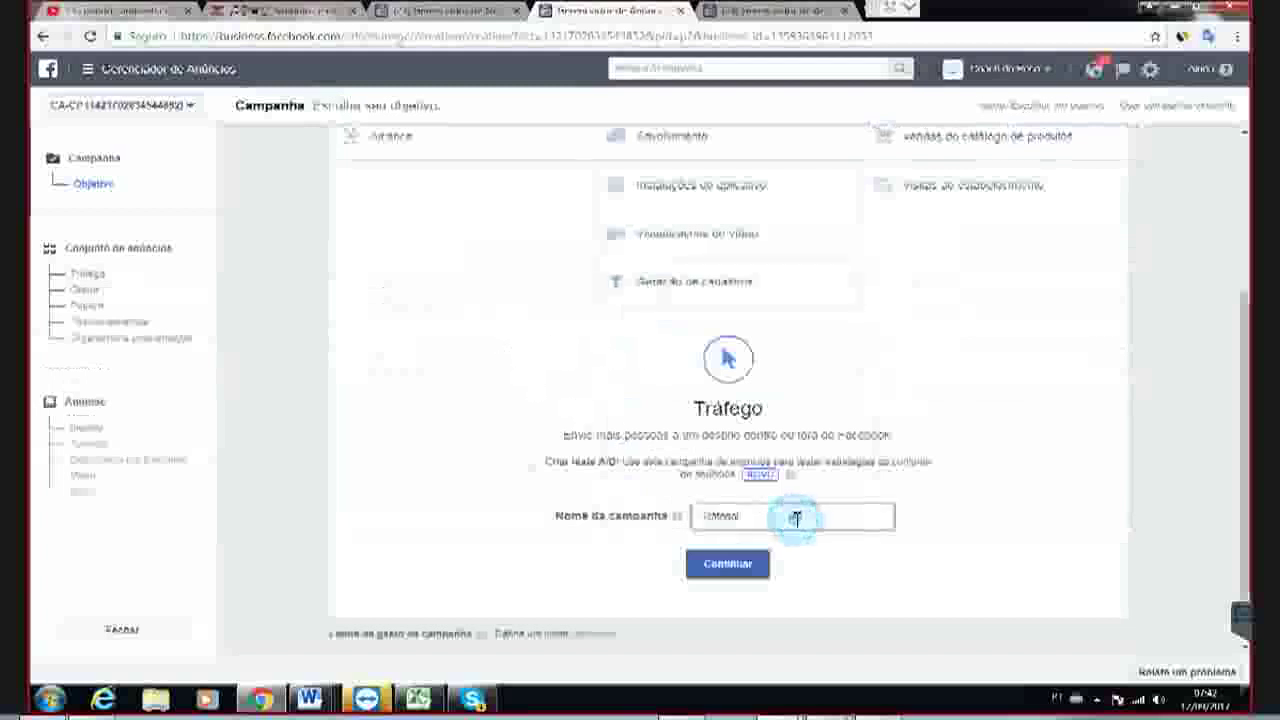
text(DATRI)
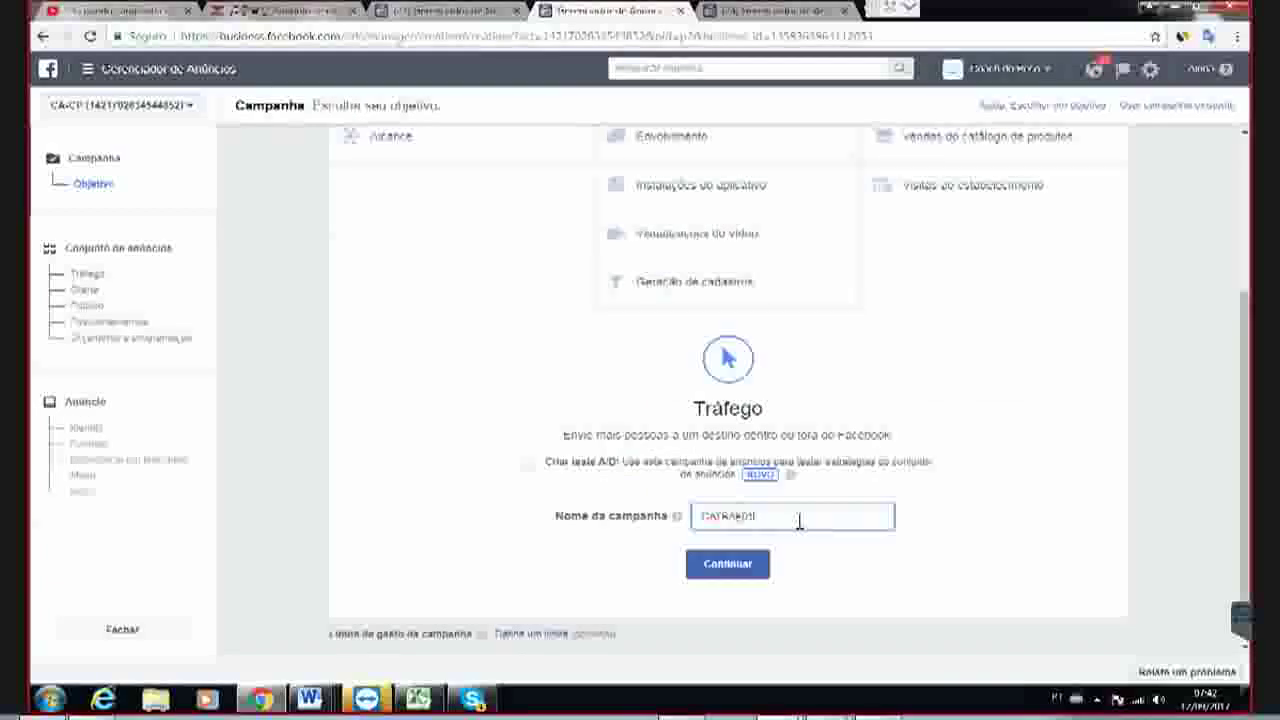
click(755, 566)
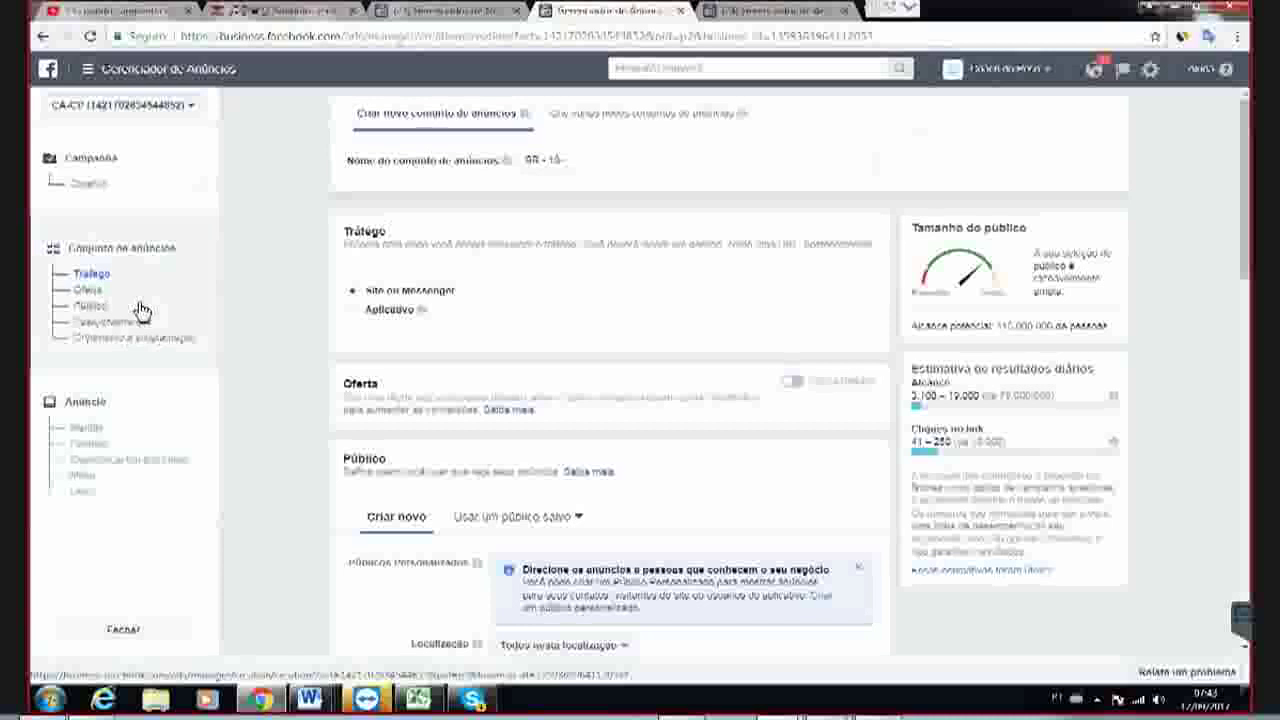
- Name the new ad set GA-EMAGRECER-01 in place of its default name
triple_click(534, 160)
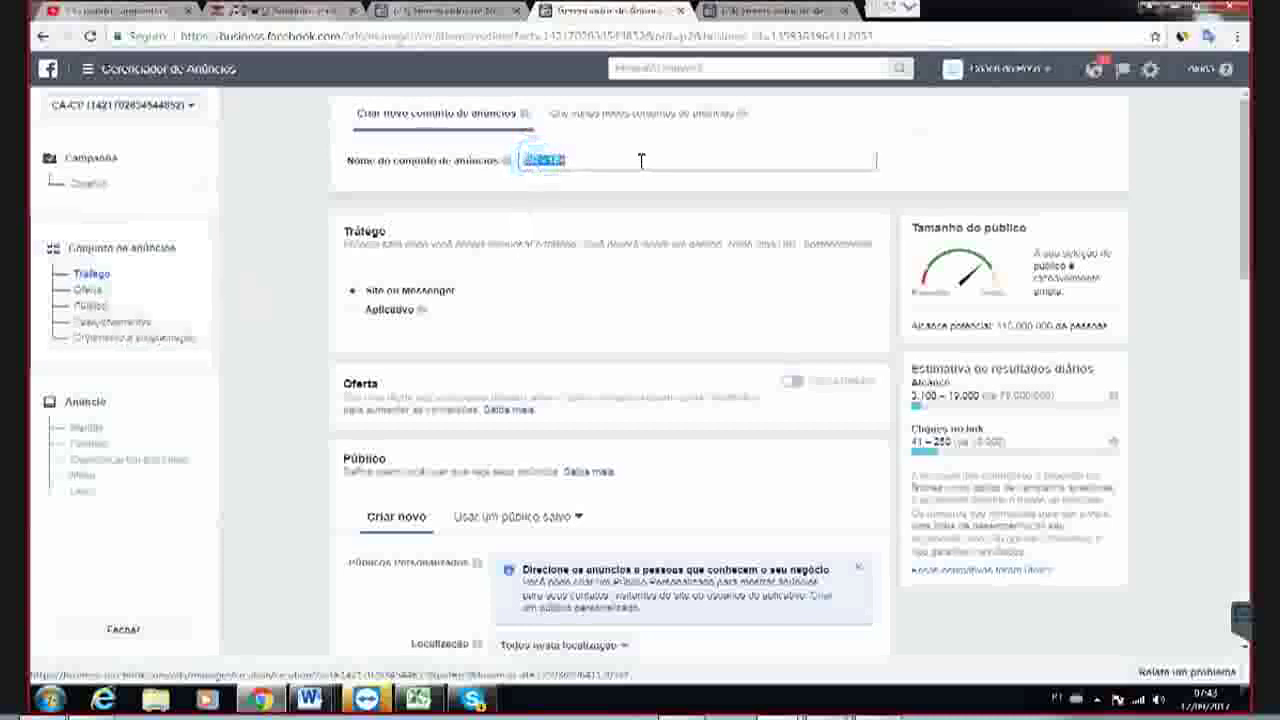
text(G4)
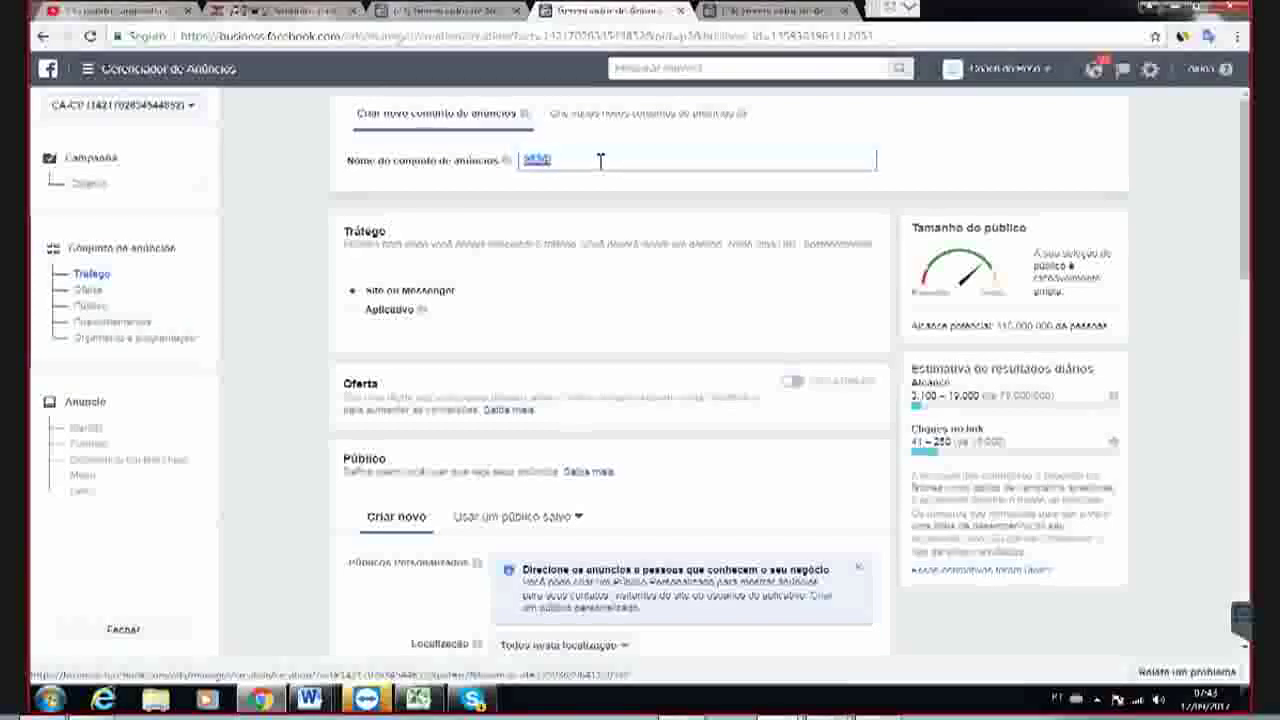
text(EMAGRECER)
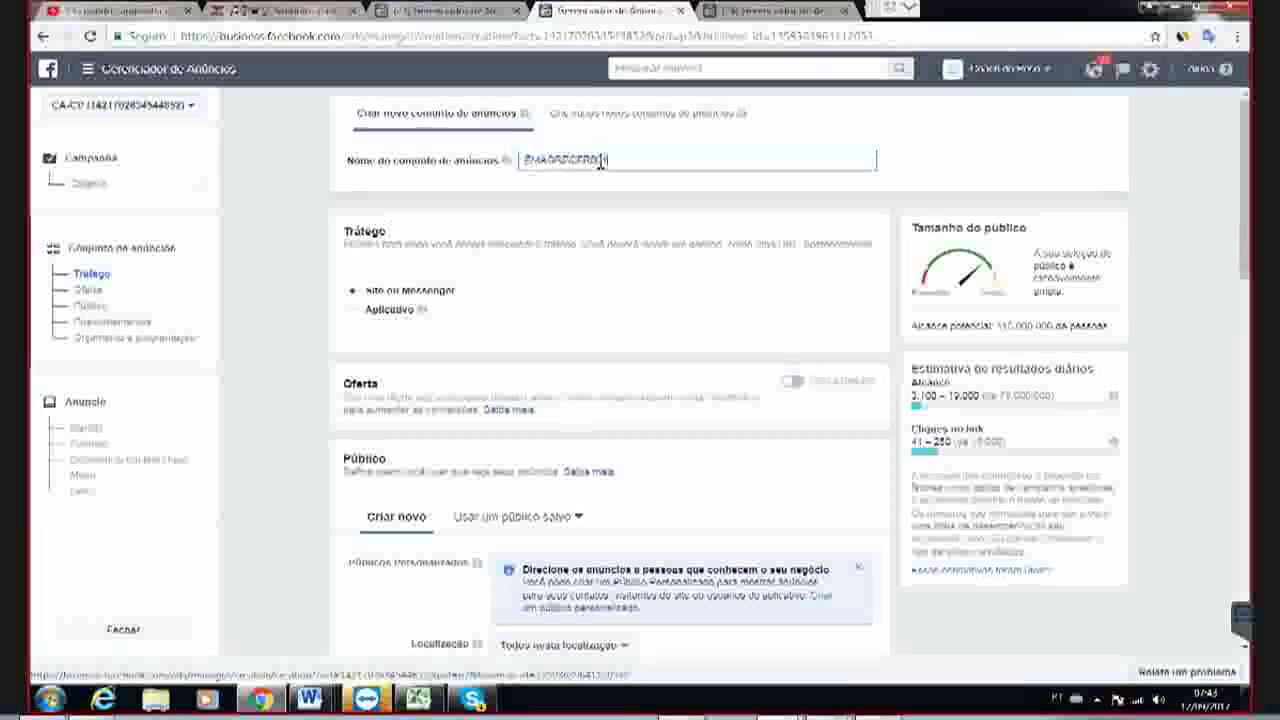
text(0)
key(BackSpace)
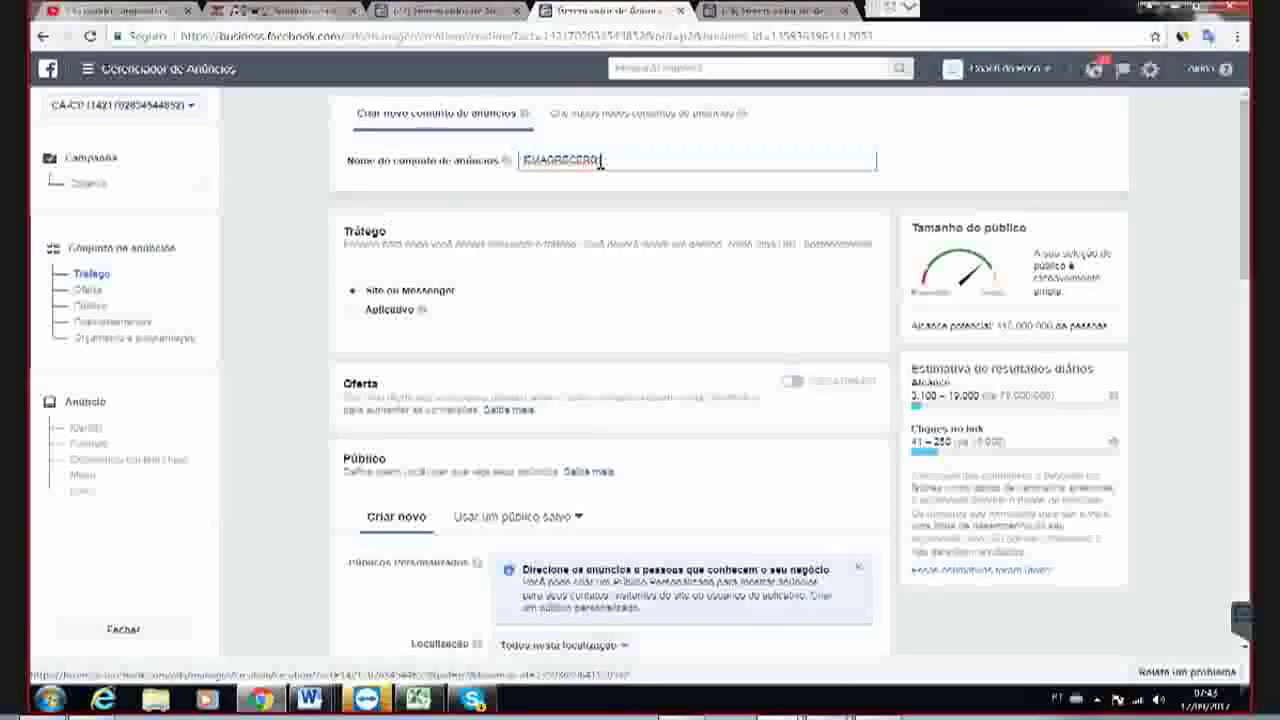
key(Home)
text(CA)
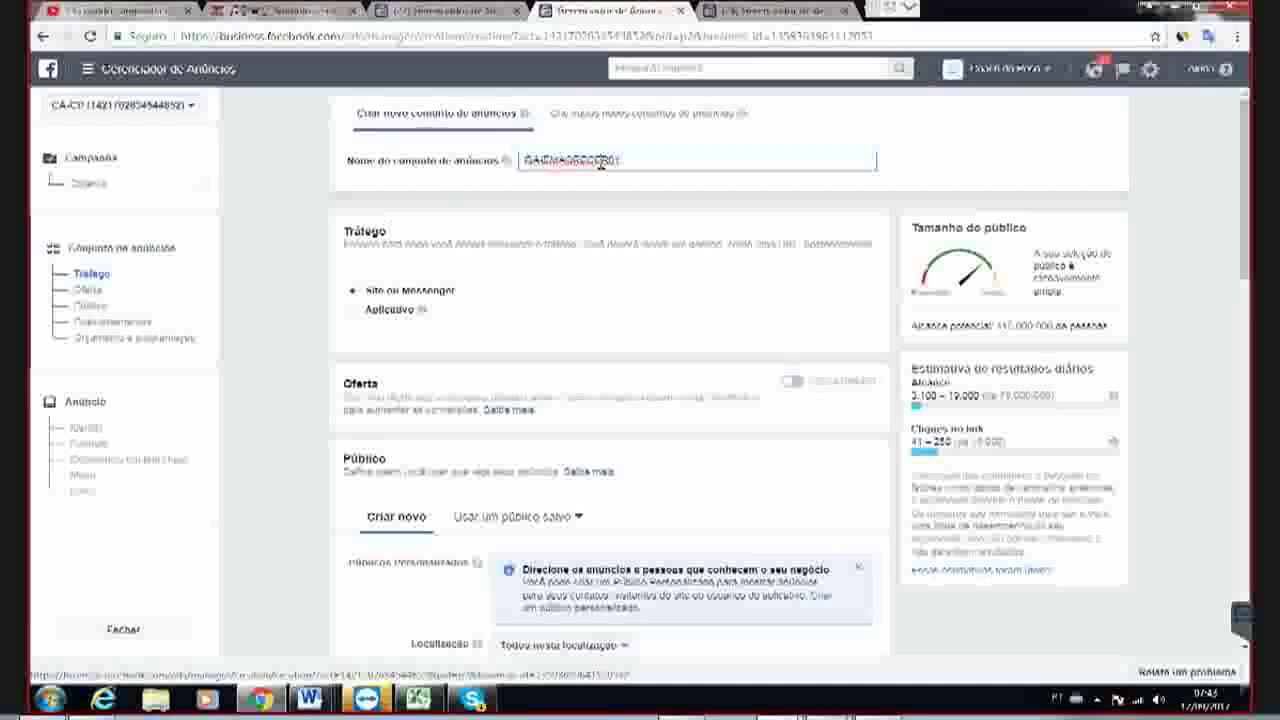
drag(546, 160, 608, 160)
click(576, 274)
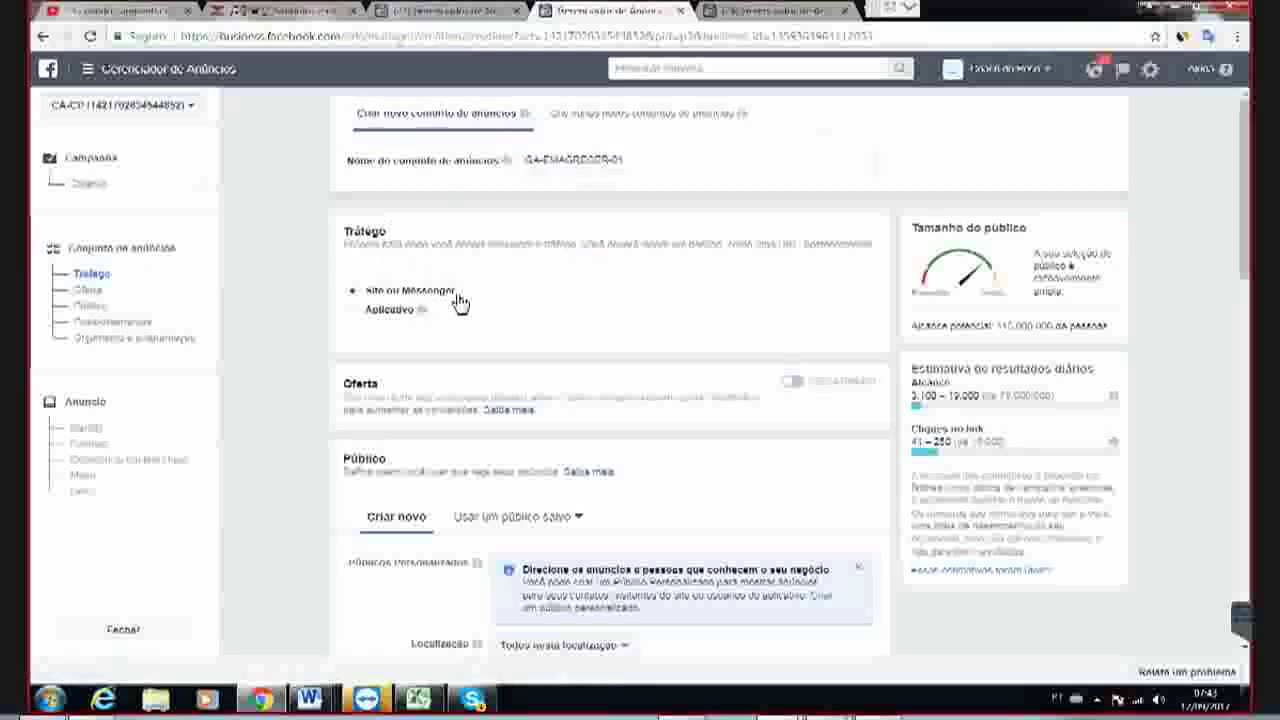
- Dismiss the custom audience tip in the Público section of the ad set
scroll(458, 301, down, 1)
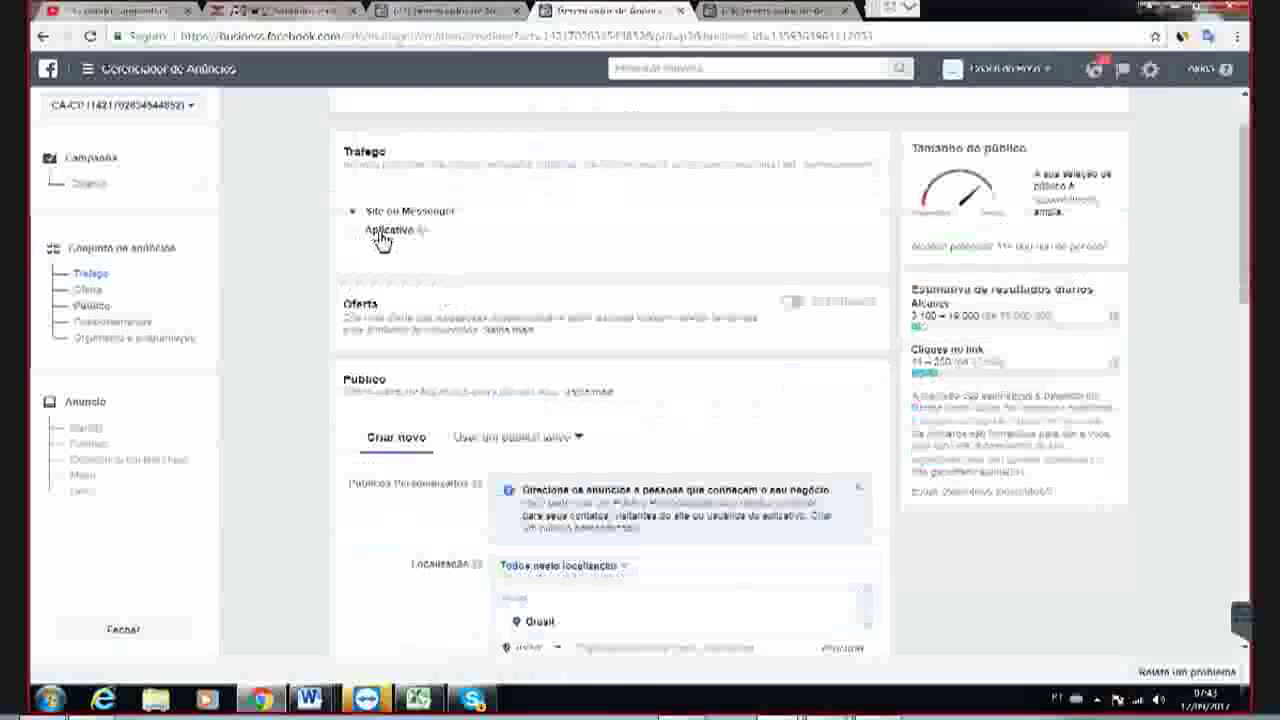
click(281, 343)
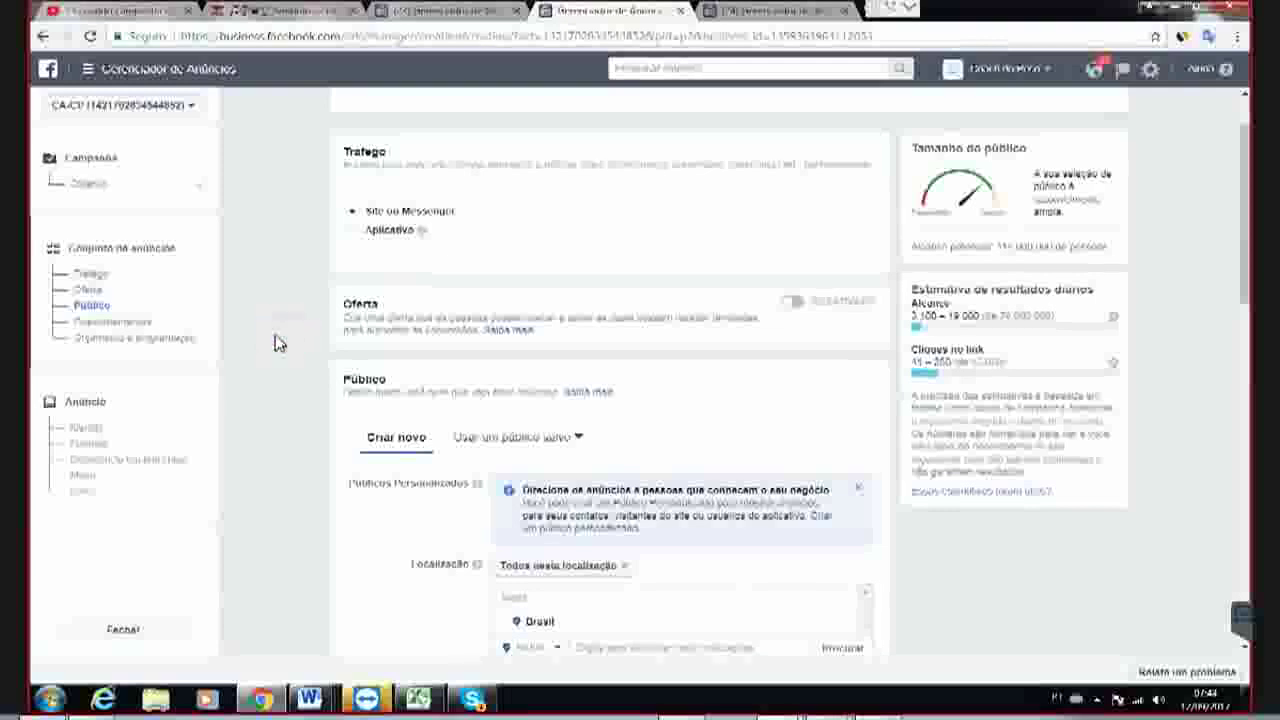
scroll(300, 325, down, 1)
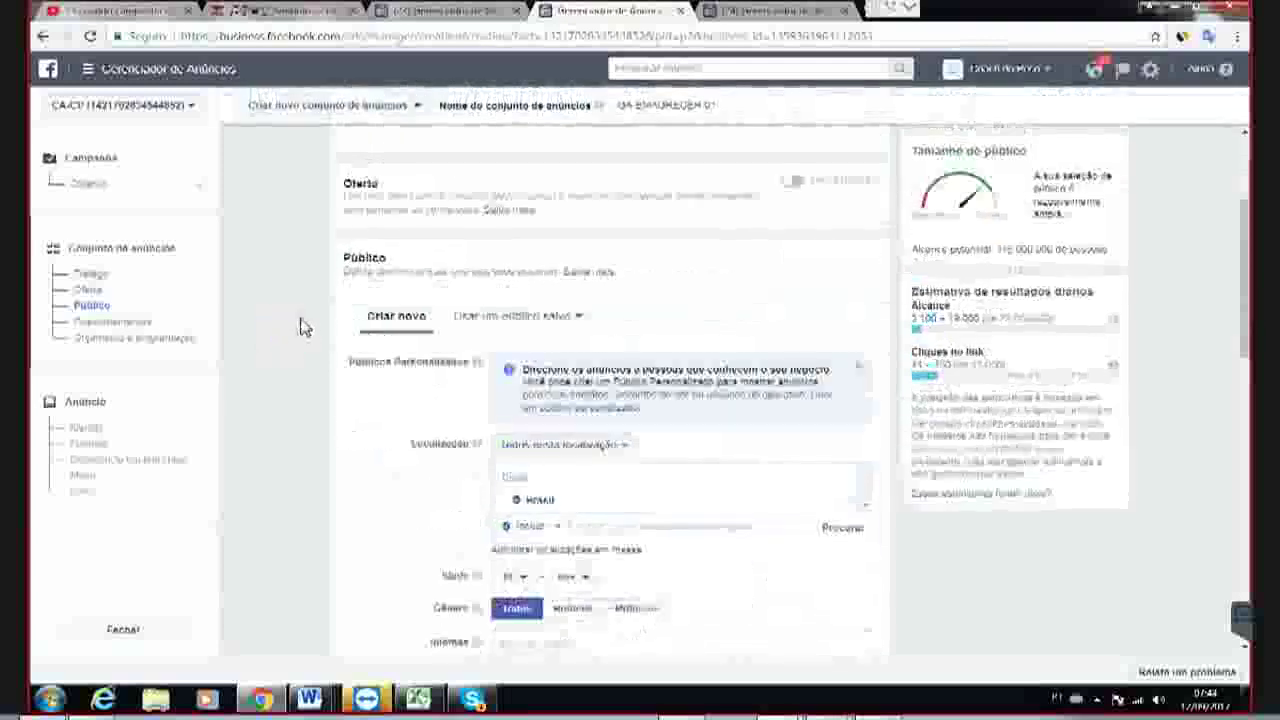
click(858, 366)
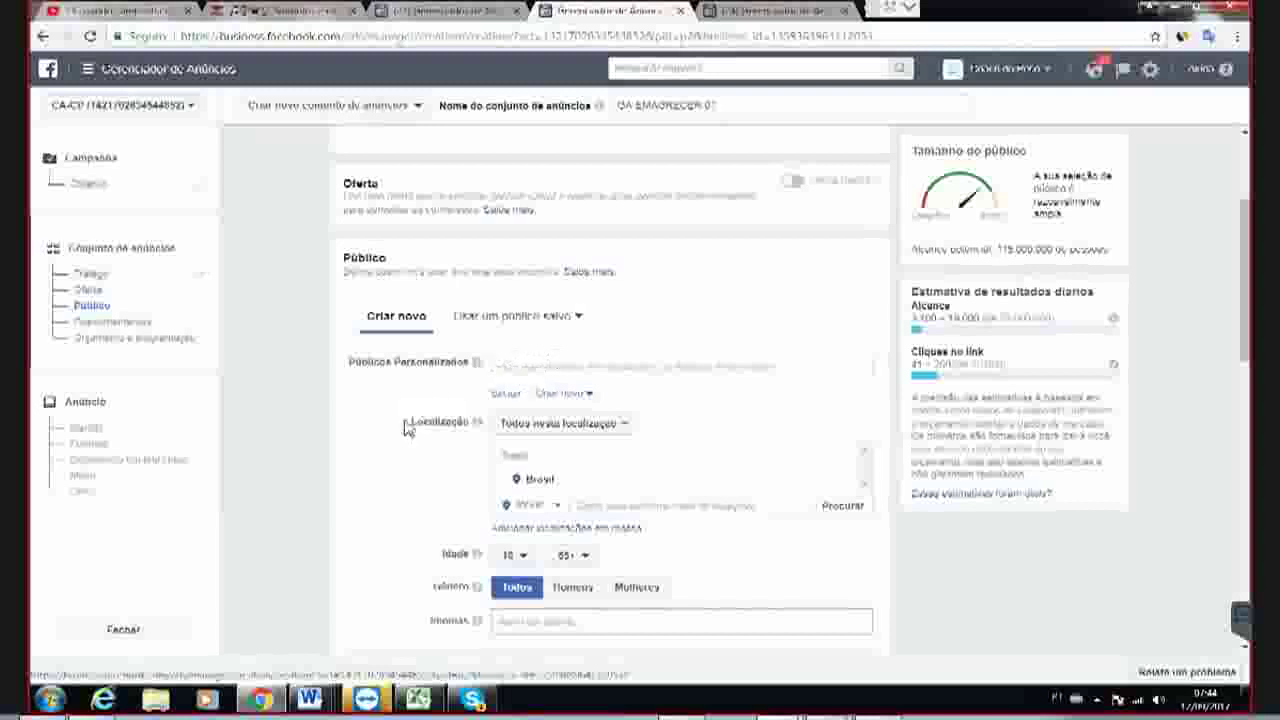
- Add the interest Emagrecer Certo to the audience's detailed targeting by searching for "emagrecer"
scroll(335, 480, down, 1)
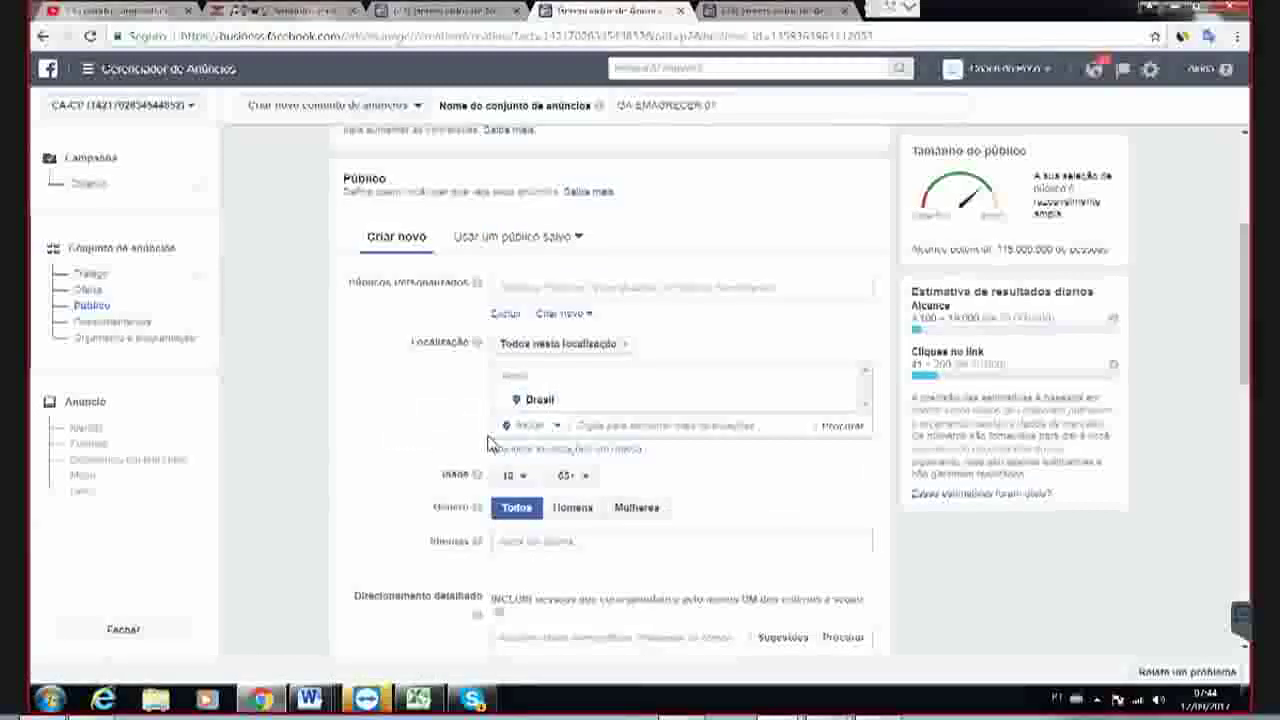
scroll(445, 432, down, 1)
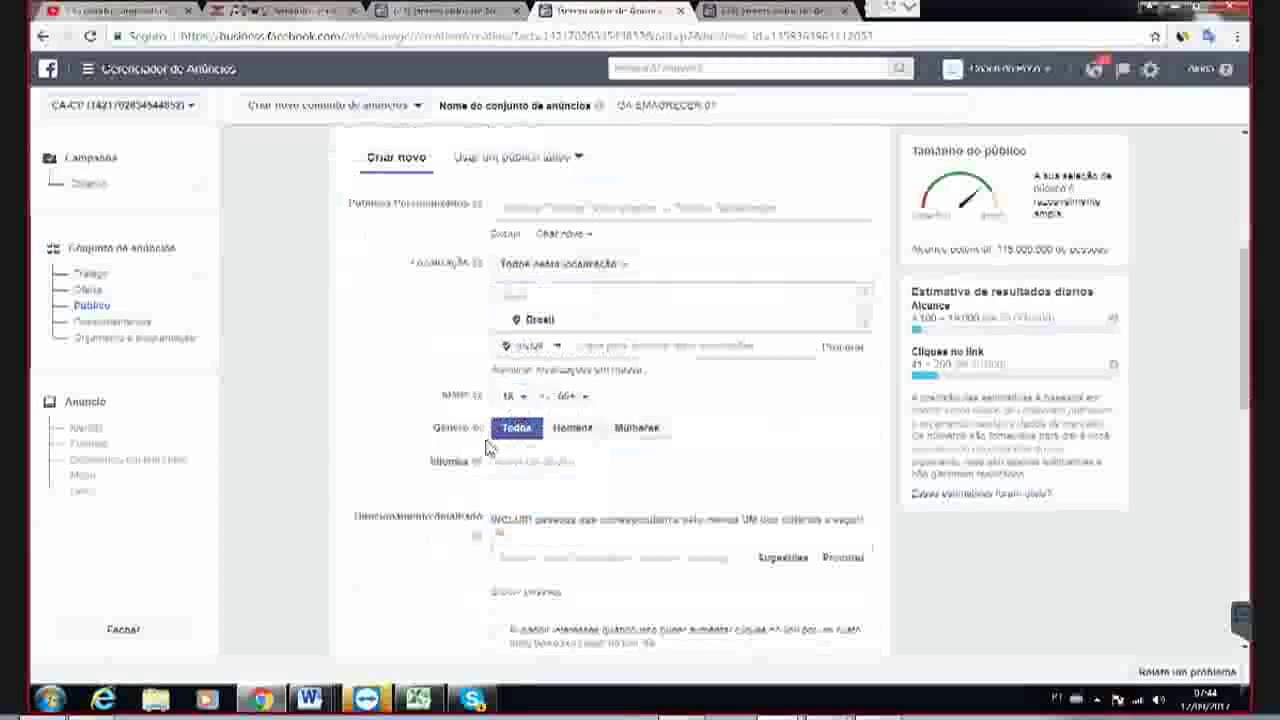
scroll(395, 440, down, 2)
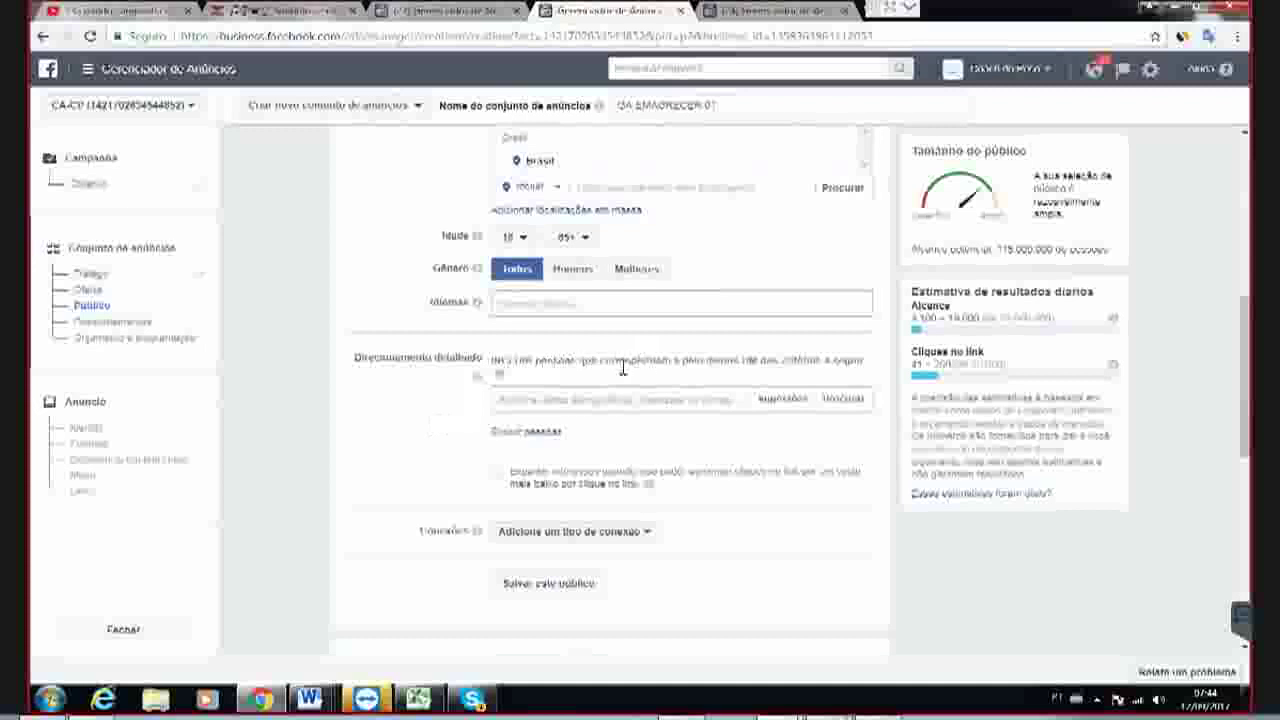
click(587, 408)
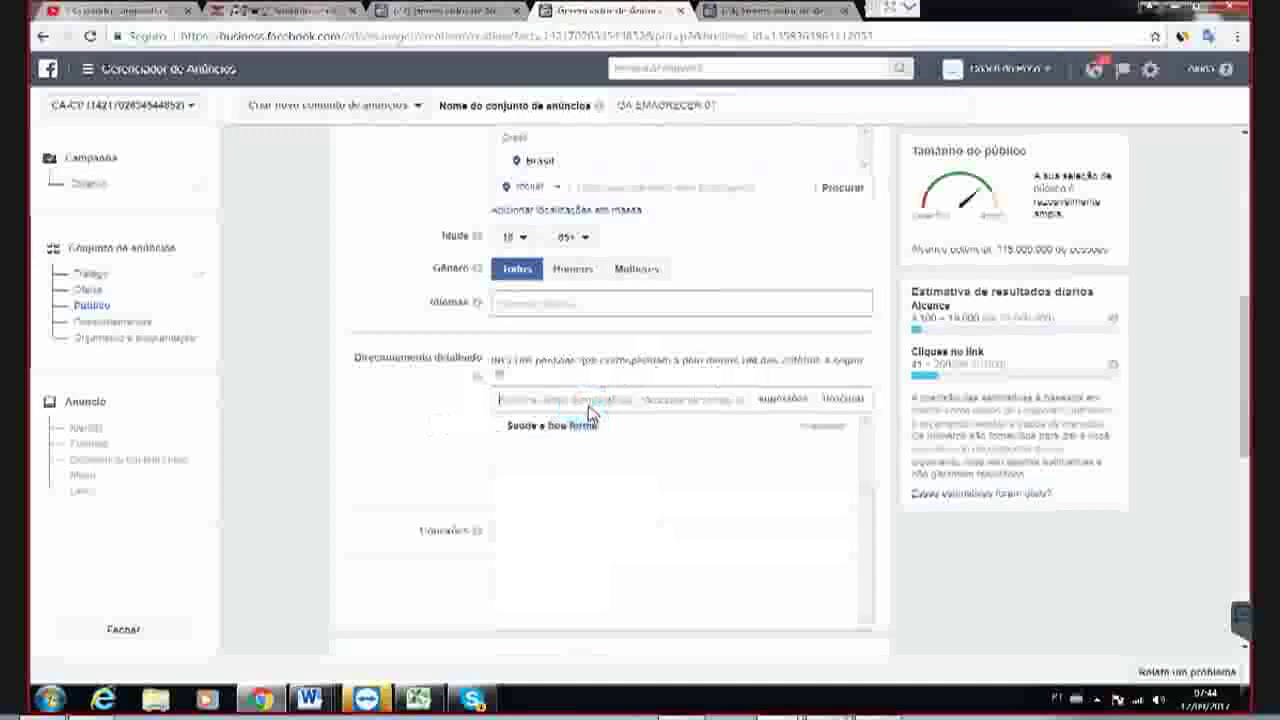
text(emagreci)
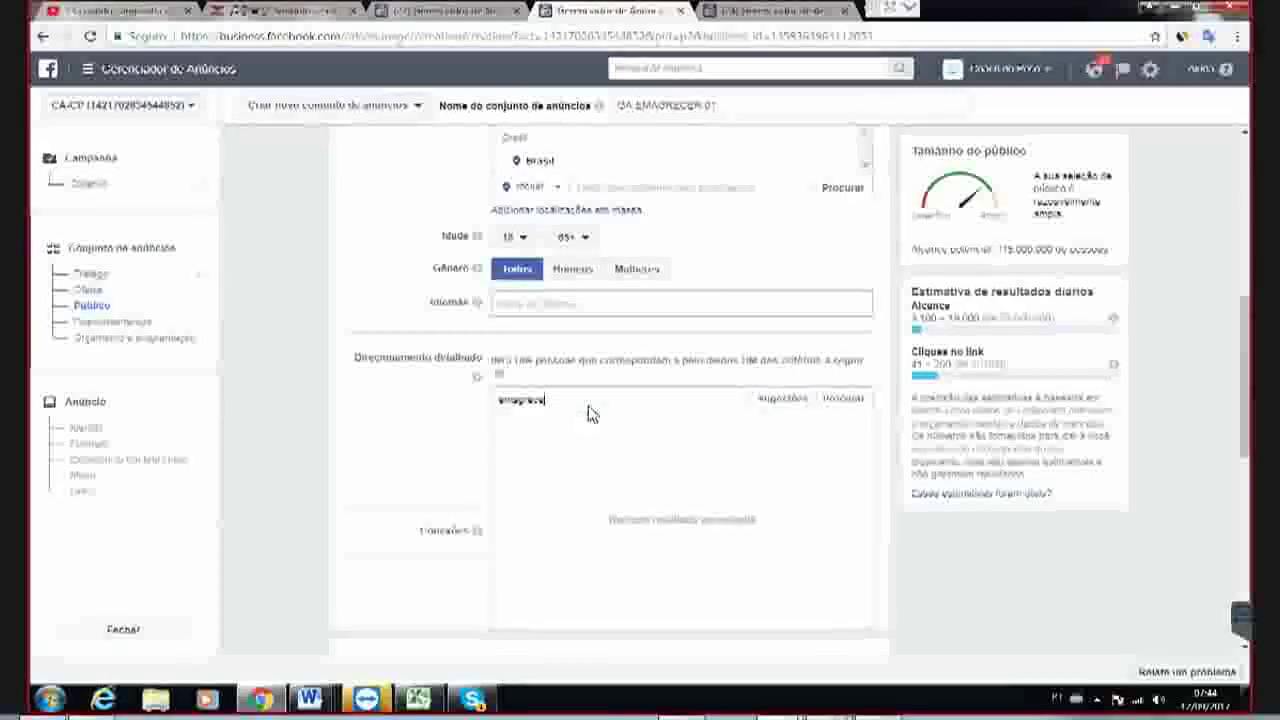
text(r)
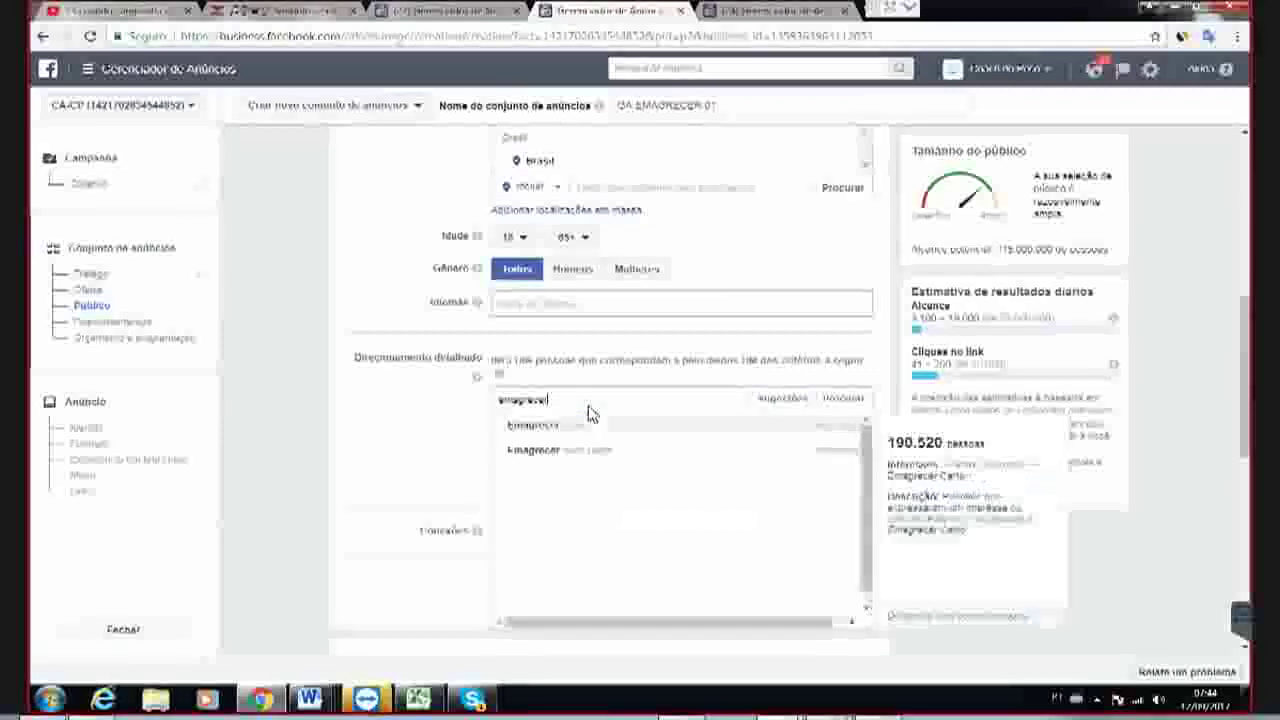
click(587, 428)
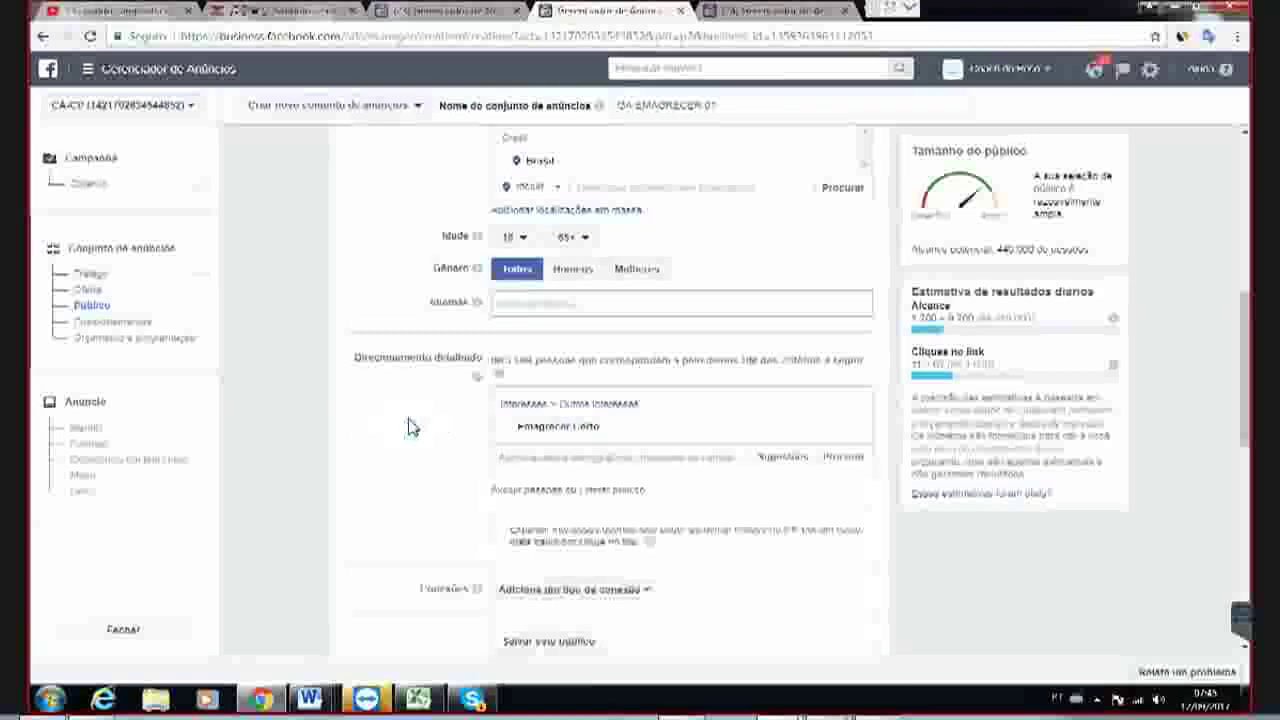
- Extend the ad set name with the targeted interest so it reads GA-EMAGRECERCERTO-01
scroll(408, 427, up, 5)
click(616, 160)
text(-CERTO)
click(286, 277)
click(600, 160)
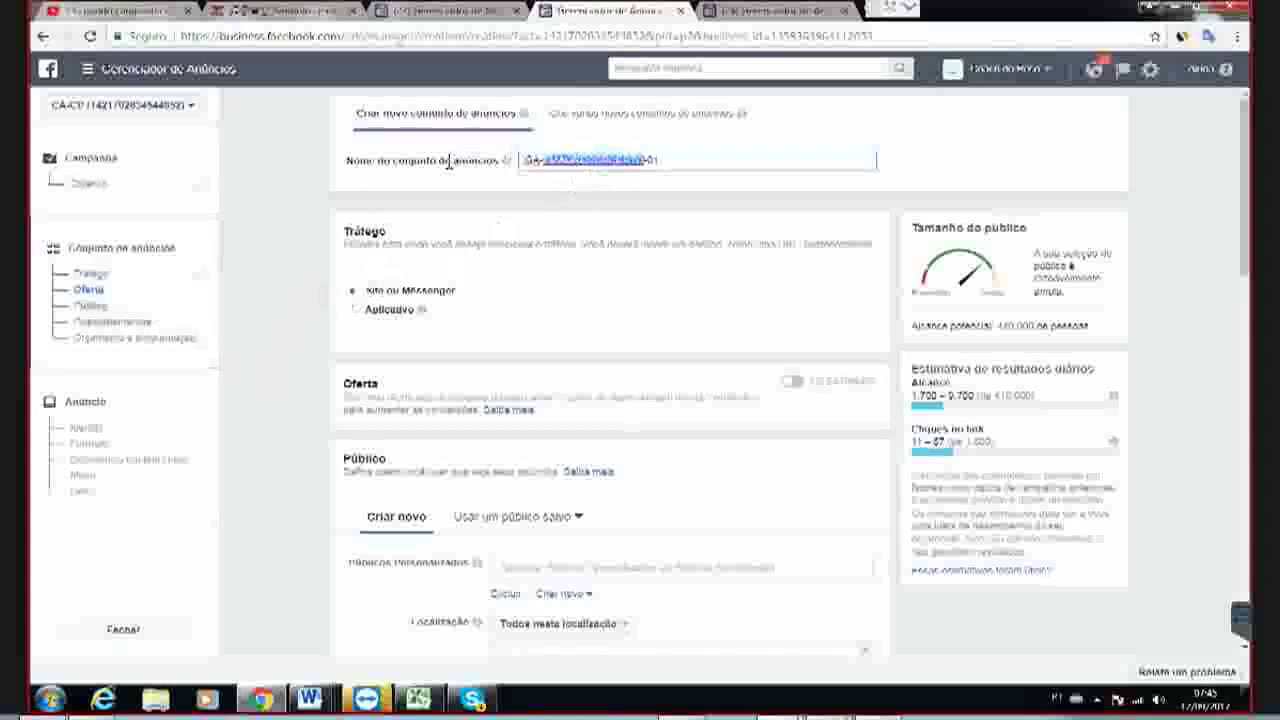
click(274, 319)
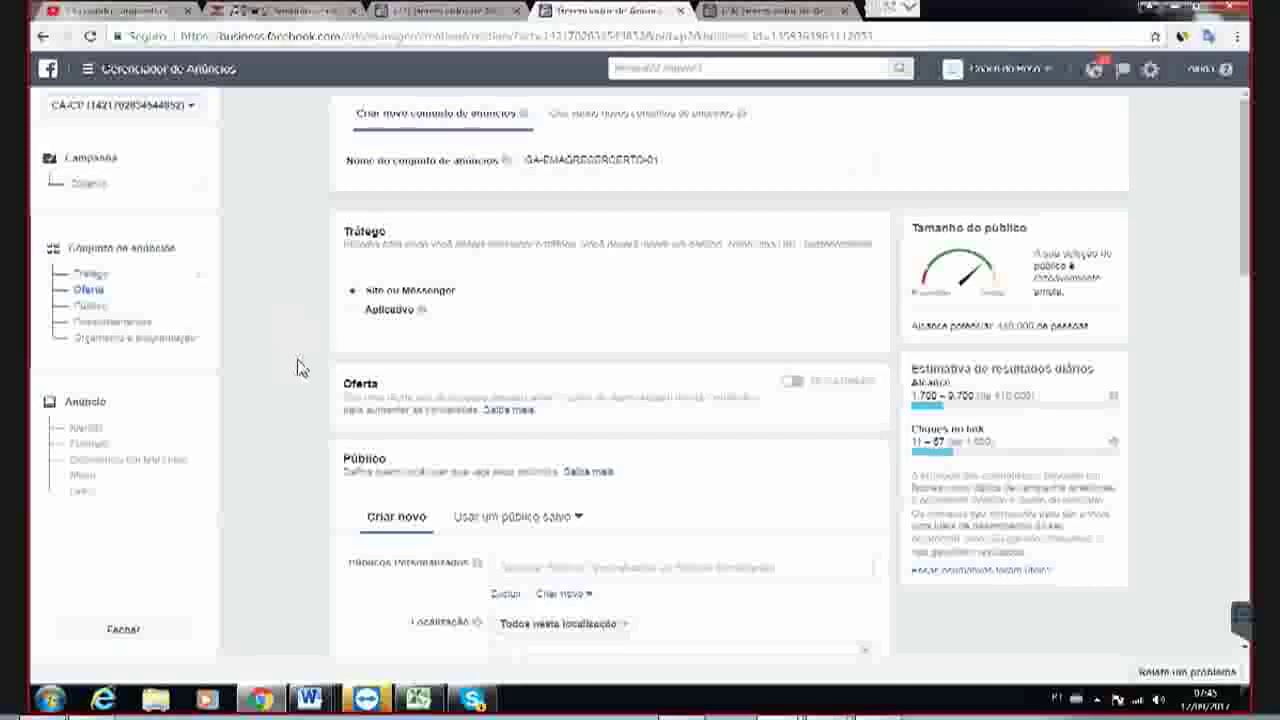
- Search Google for "emagrecer certo", the targeted interest, in a new browser tab
scroll(305, 368, down, 1)
scroll(305, 368, down, 4)
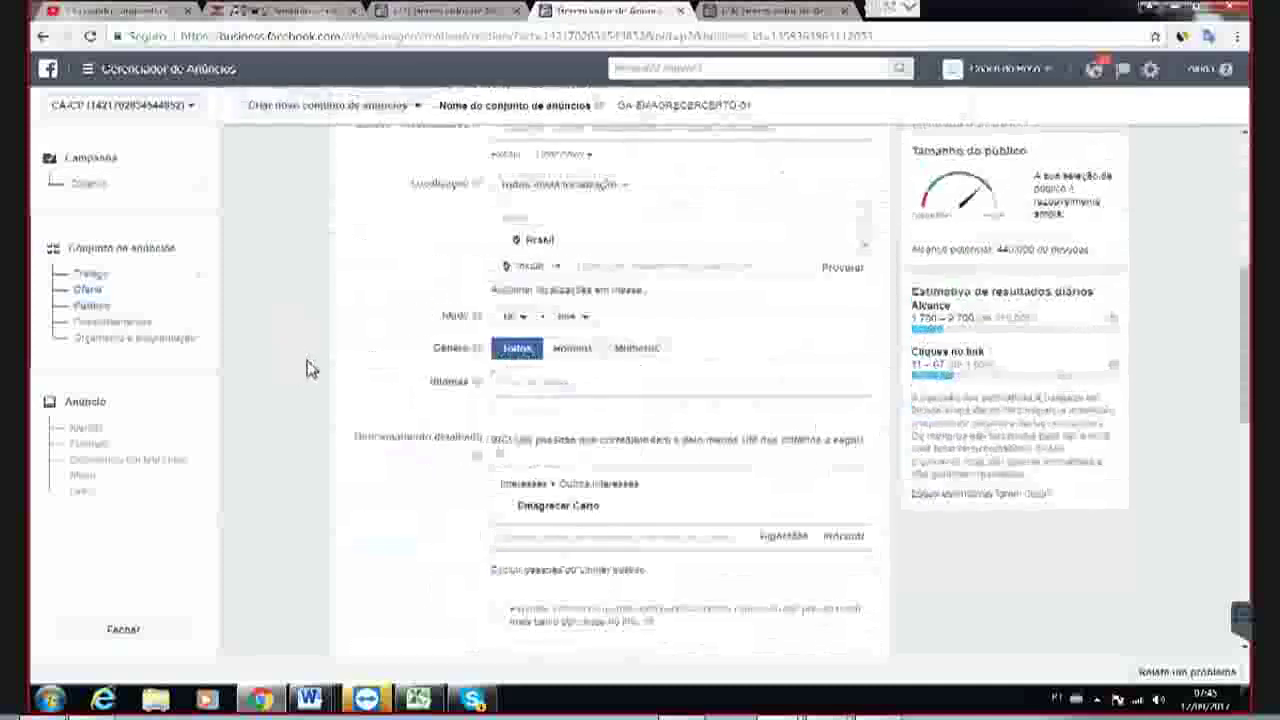
scroll(308, 368, down, 1)
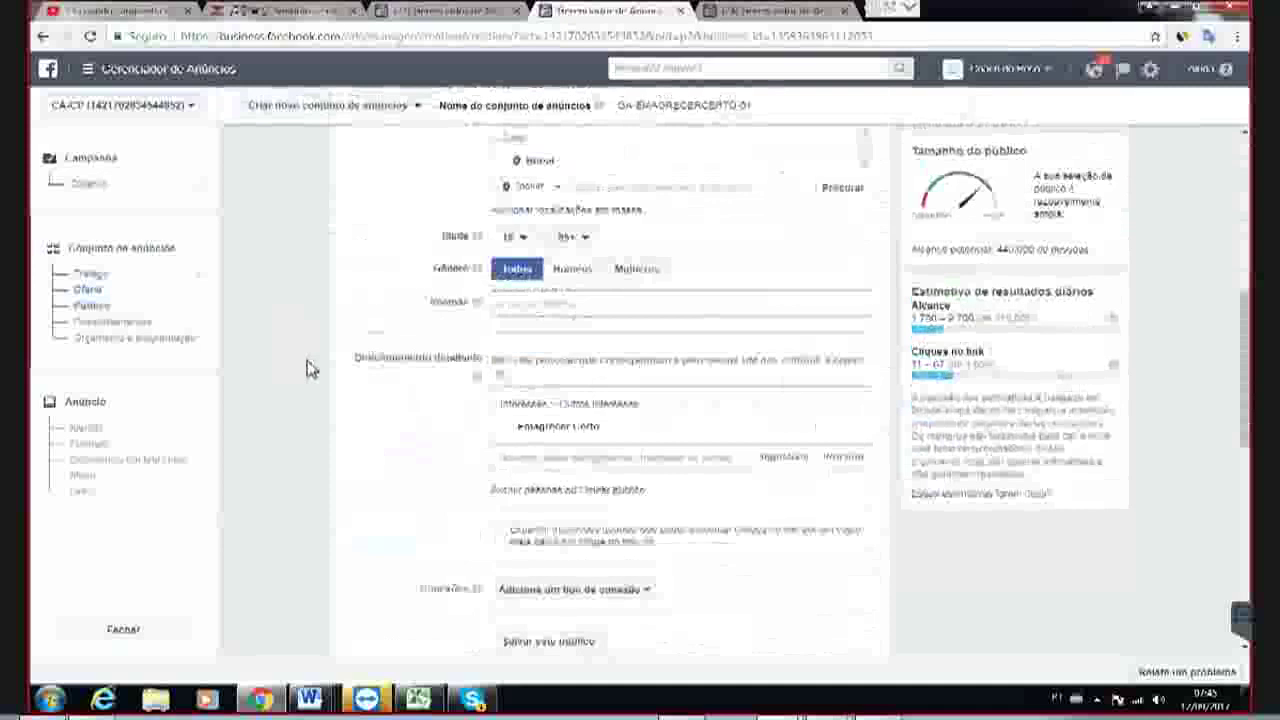
scroll(308, 368, down, 1)
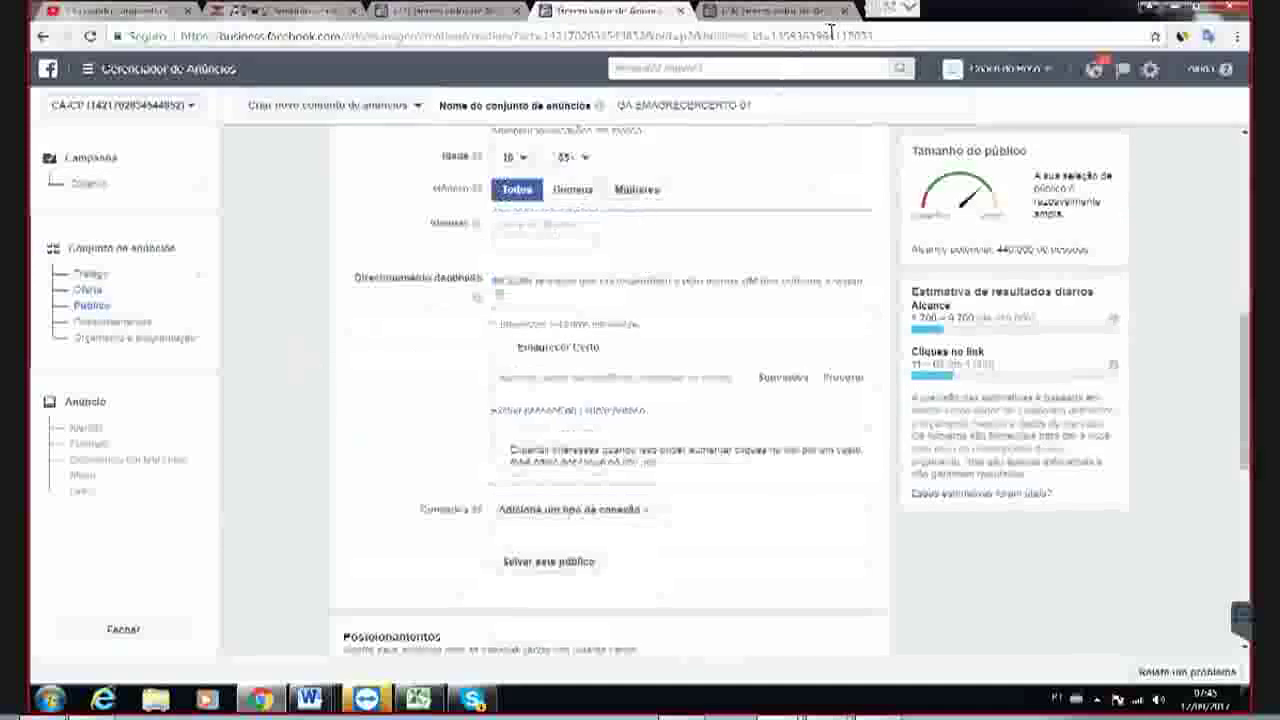
key(ctrl+t)
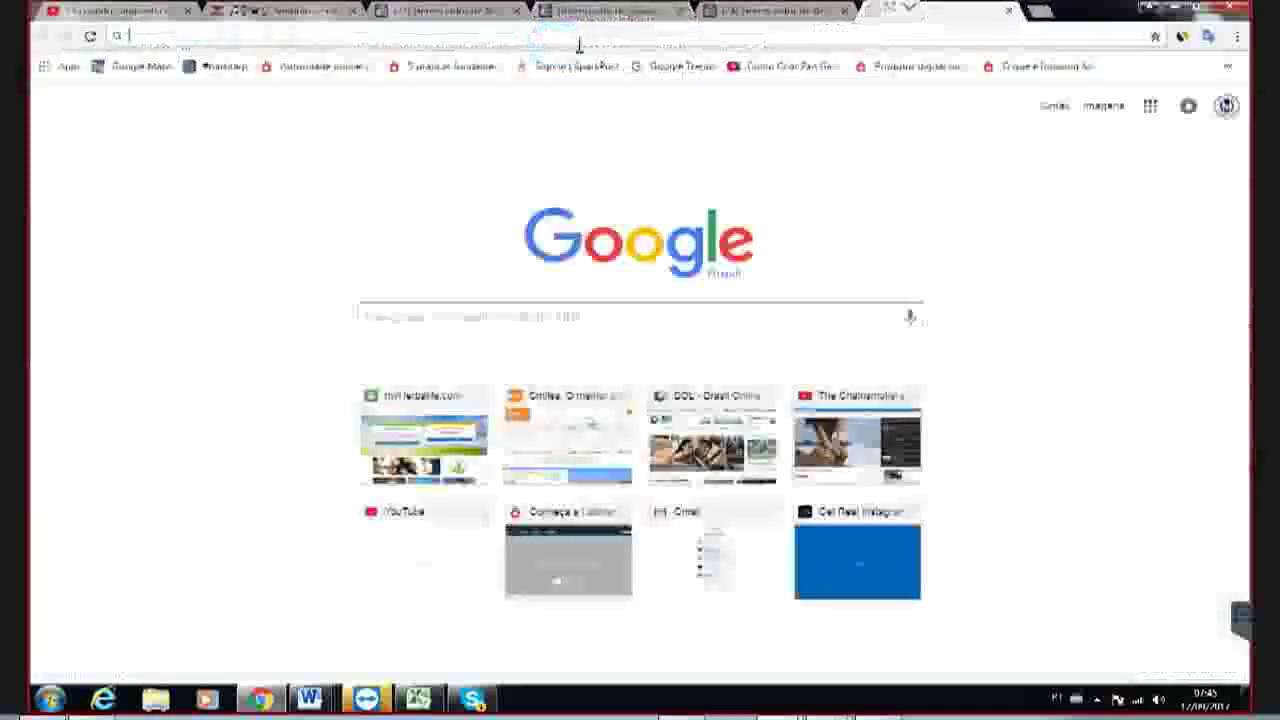
text(emagrecer cer)
key(BackSpace)
key(BackSpace)
key(BackSpace)
key(BackSpace)
text(certo)
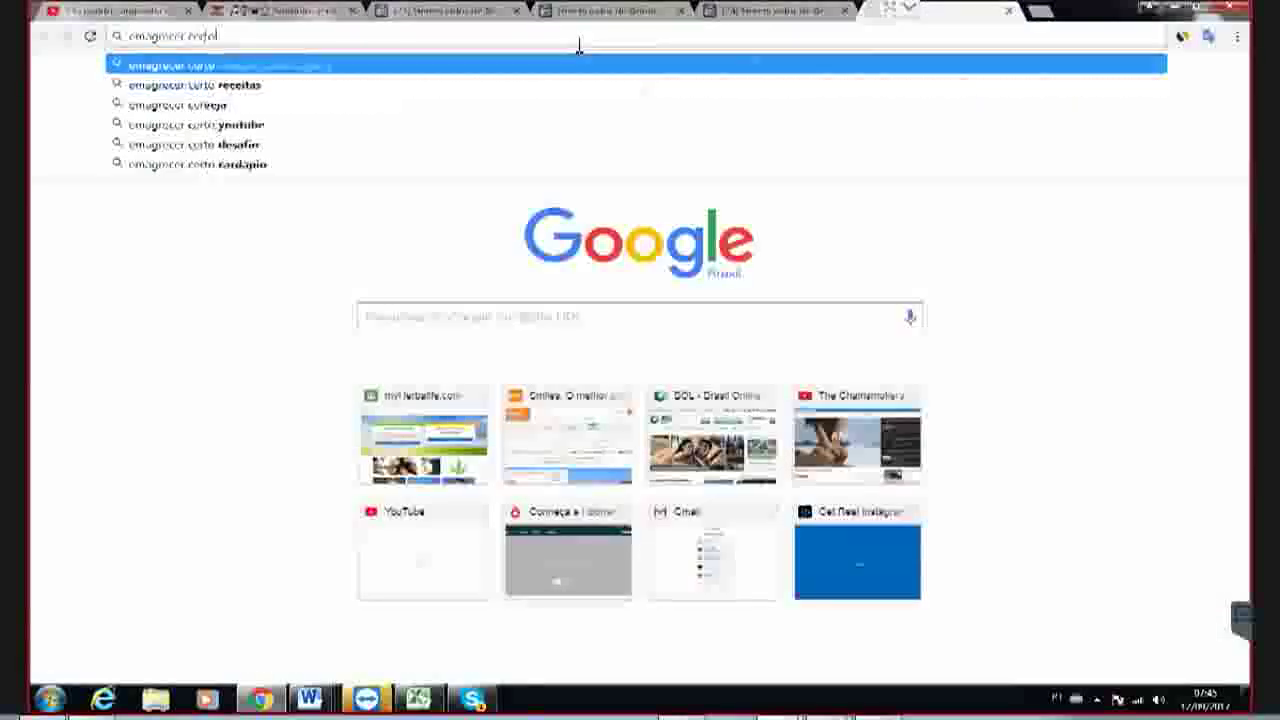
key(Return)
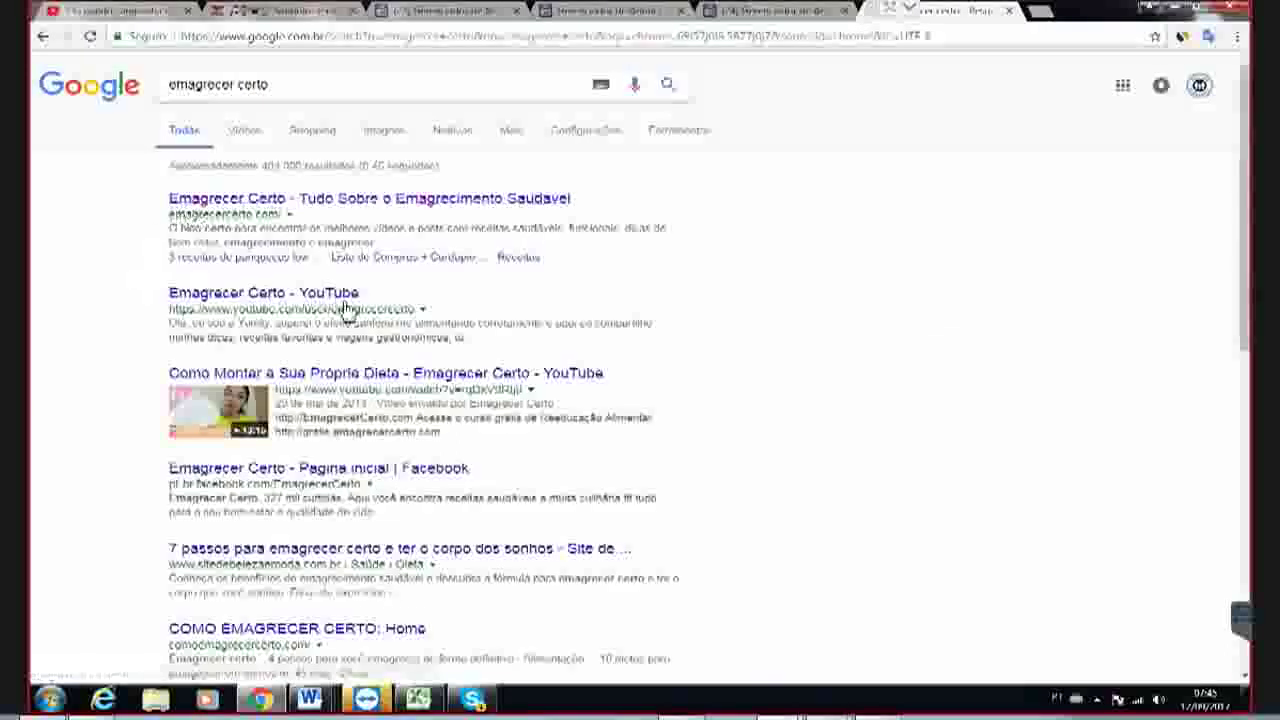
- Open the emagrecercerto.com search result in a separate tab and switch to that website
middle_click(255, 350)
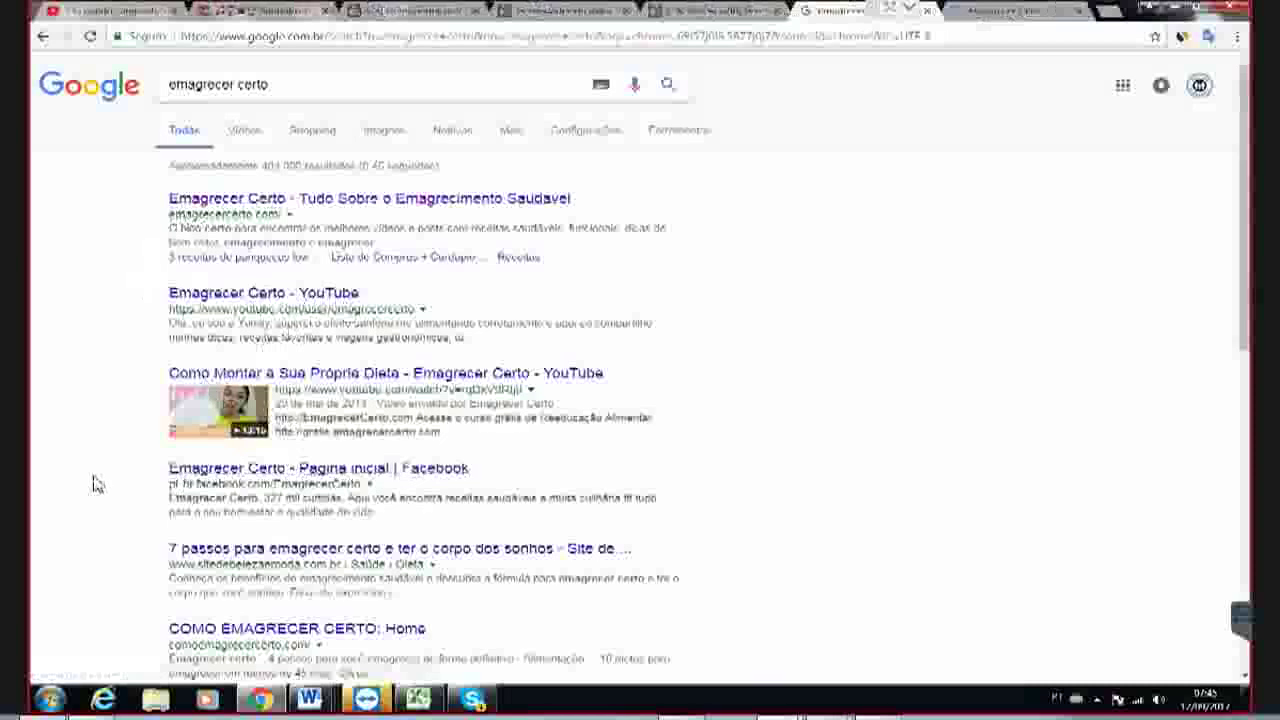
scroll(92, 484, down, 1)
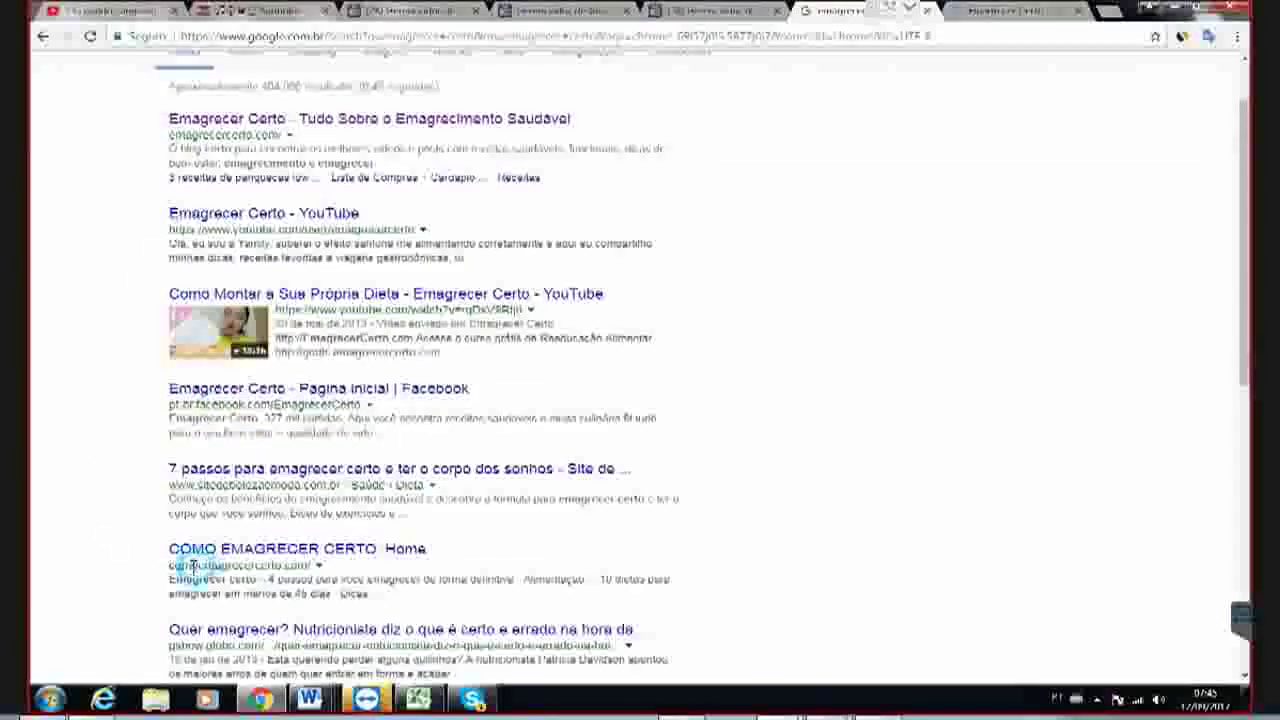
drag(196, 566, 312, 566)
click(106, 553)
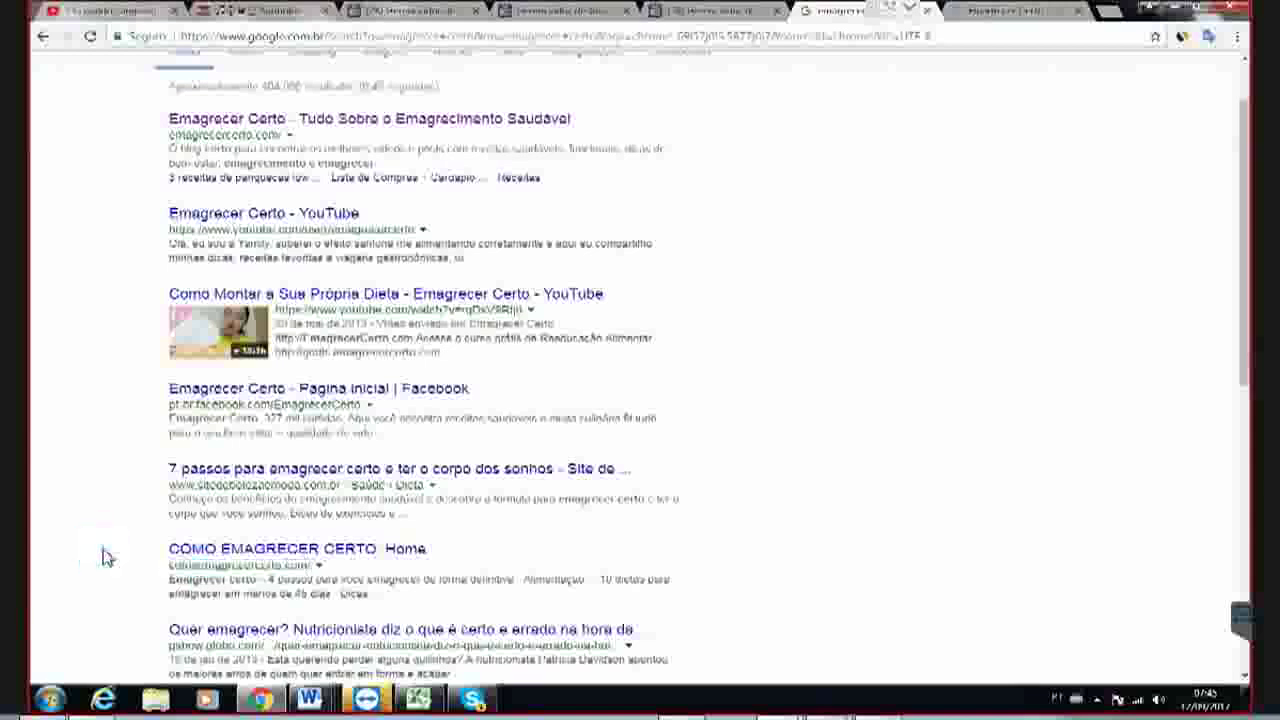
click(996, 14)
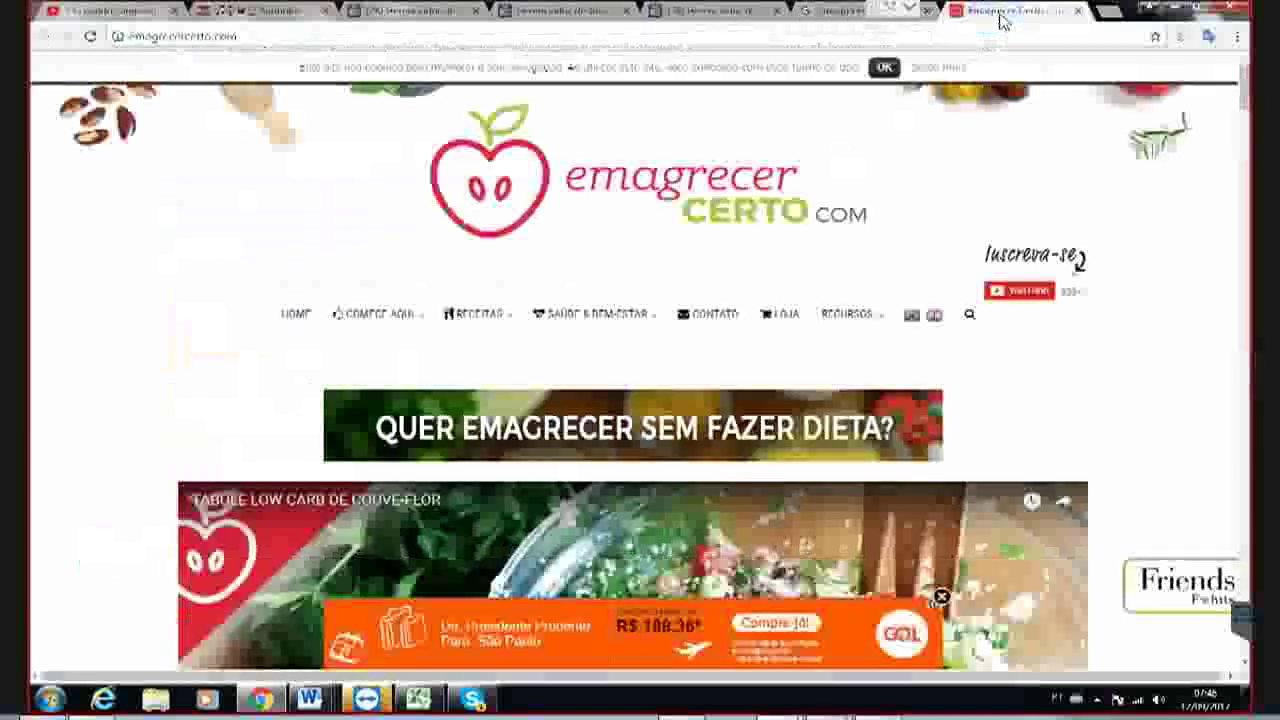
- Examine the rank, engagement and monthly visits of emagrecercerto.com with the SimilarWeb extension
mouse_move(381, 308)
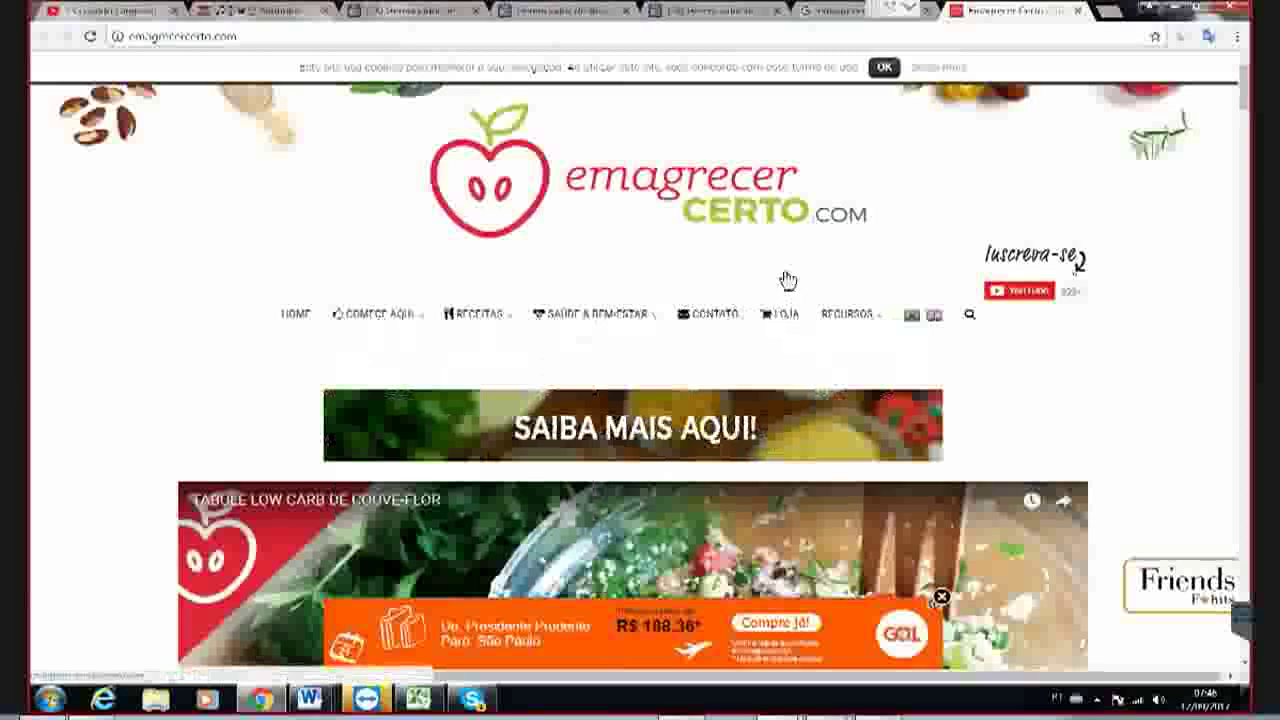
click(1182, 37)
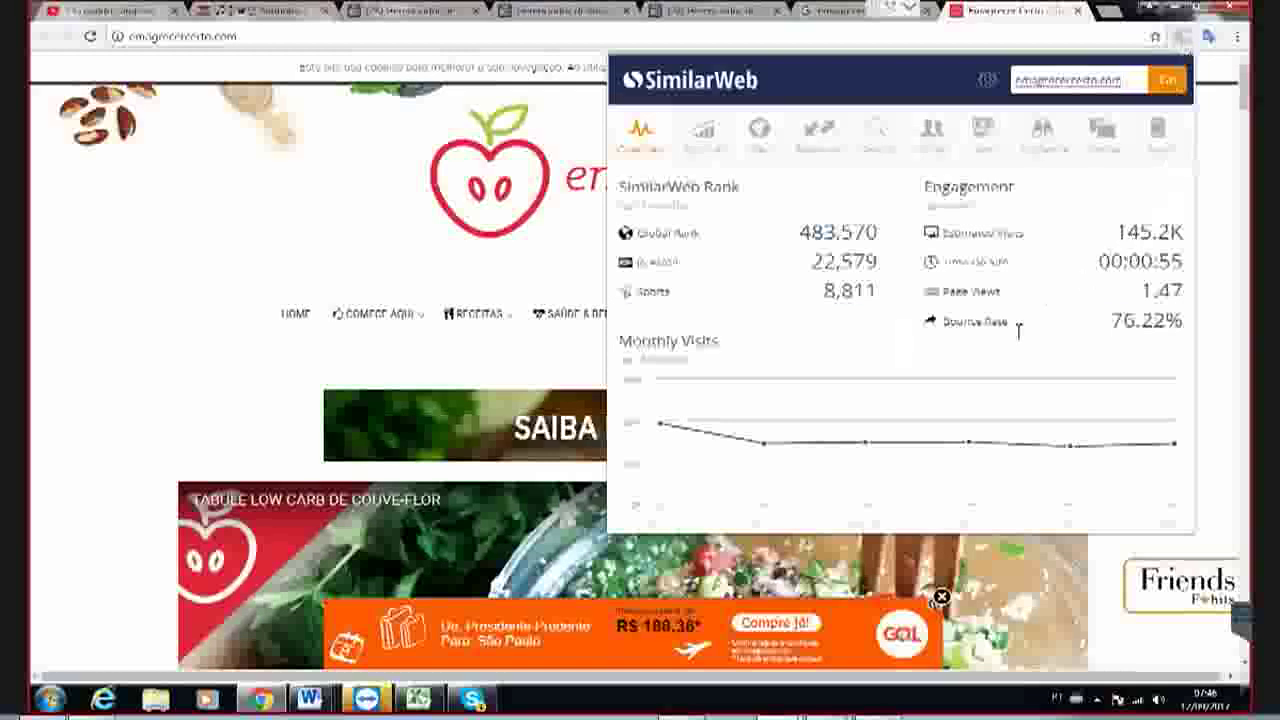
mouse_move(762, 452)
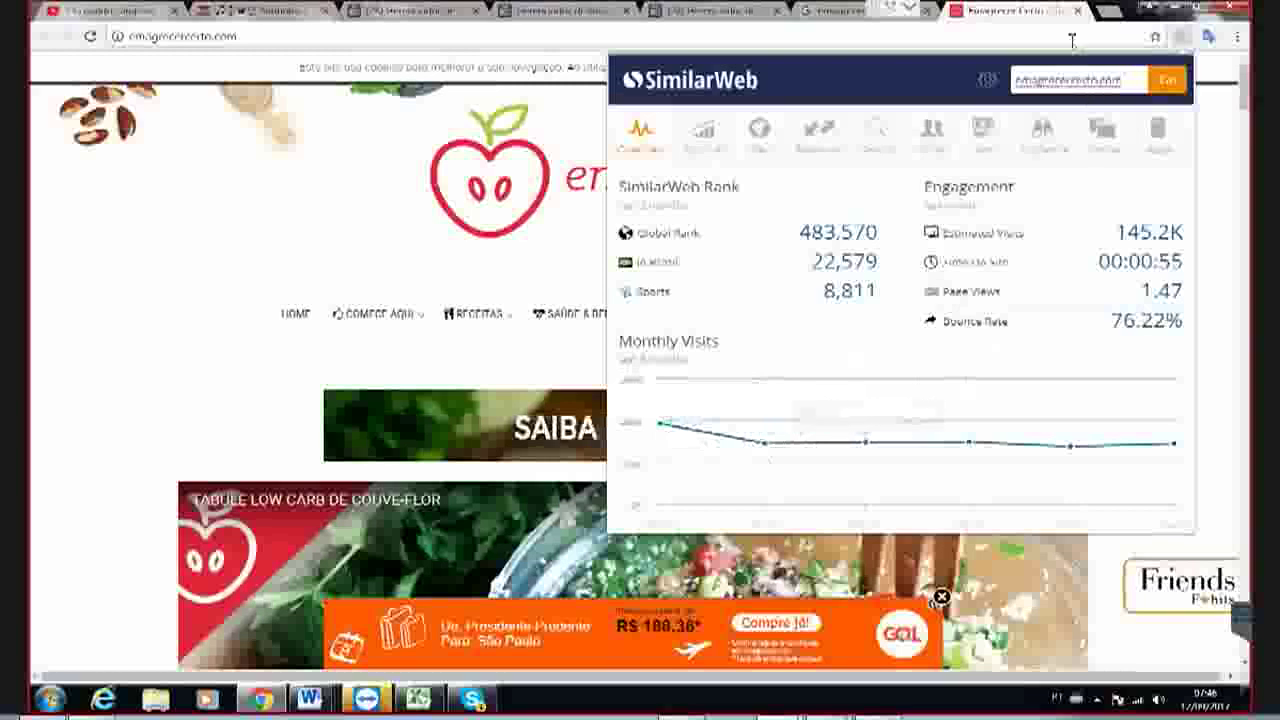
- Close the Google results and emagrecercerto.com tabs and view the existing-post ad's page and publication settings in the other ad manager tab
click(838, 18)
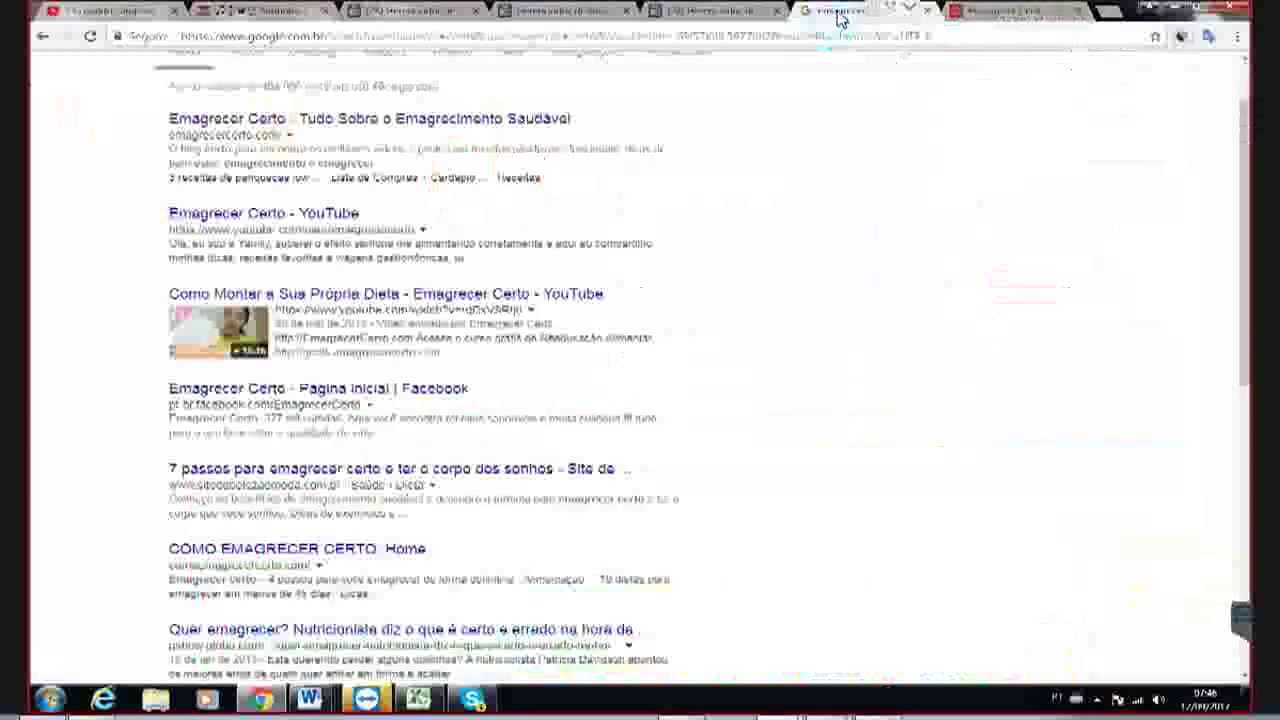
key(ctrl+w)
key(ctrl+w)
click(289, 473)
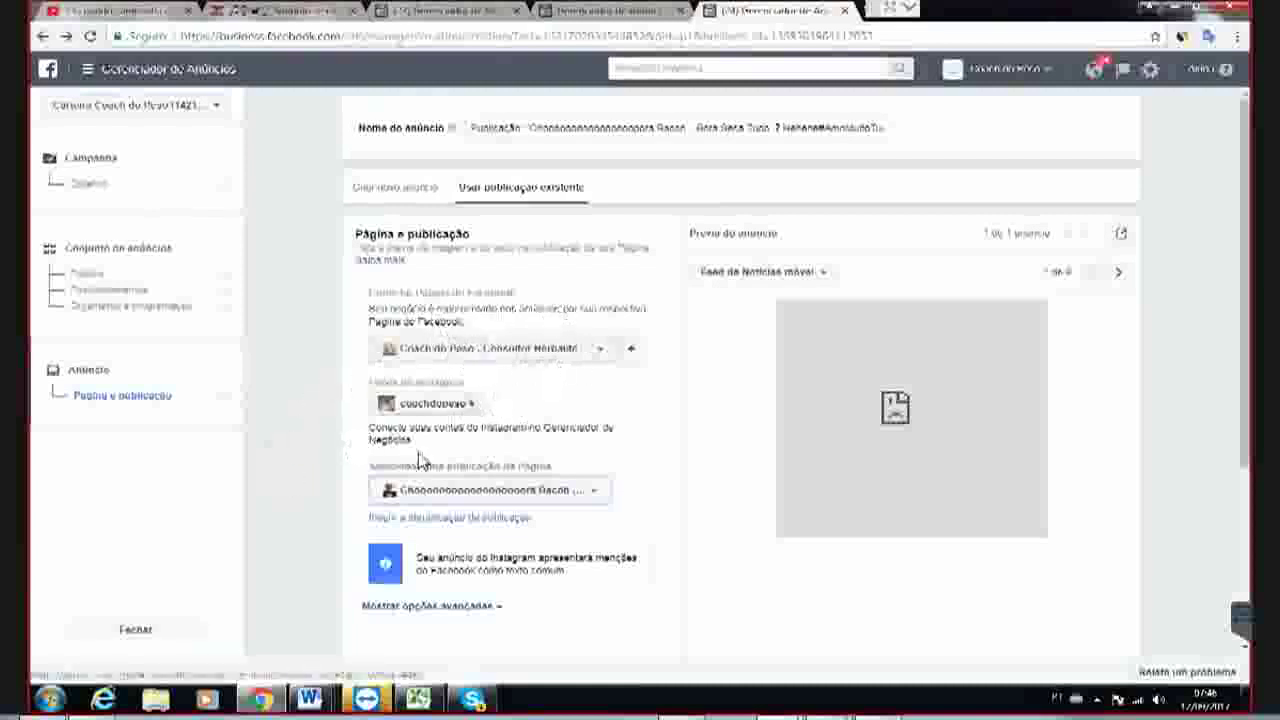
scroll(332, 490, down, 1)
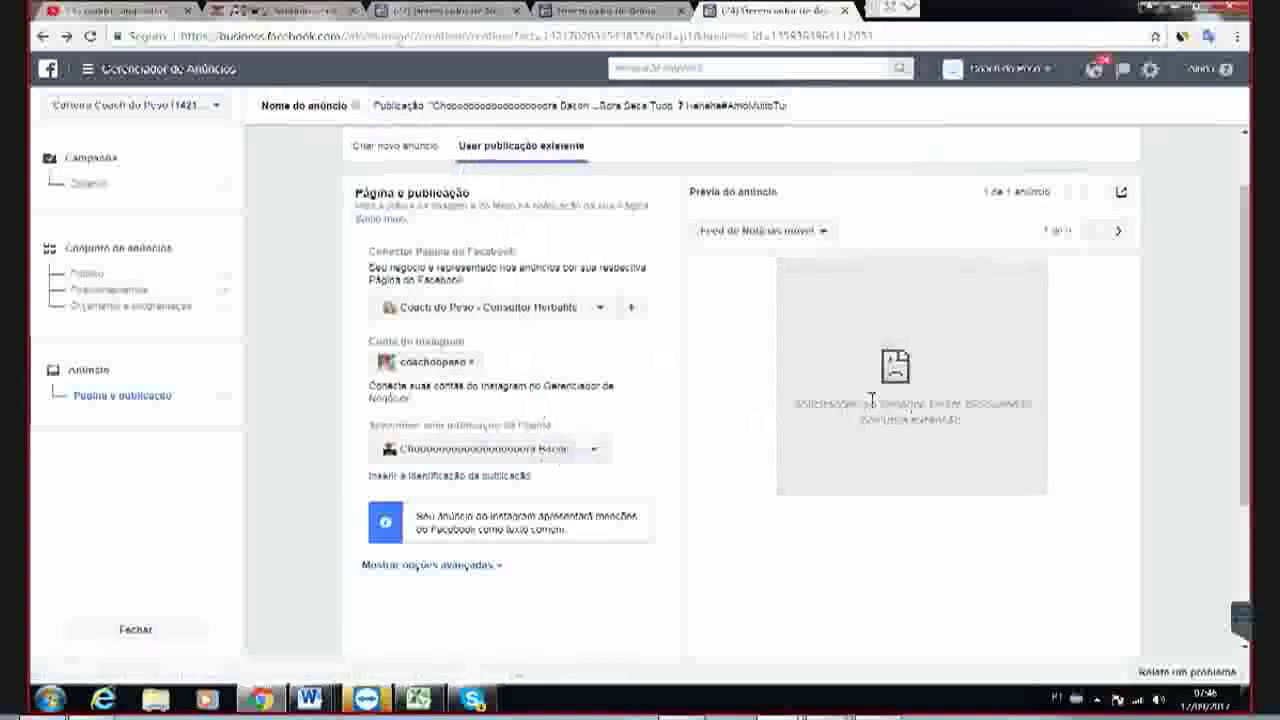
- Select the Nosso Jingle Oficial page post as the ad's publication and view the list of connectable Facebook pages
click(574, 455)
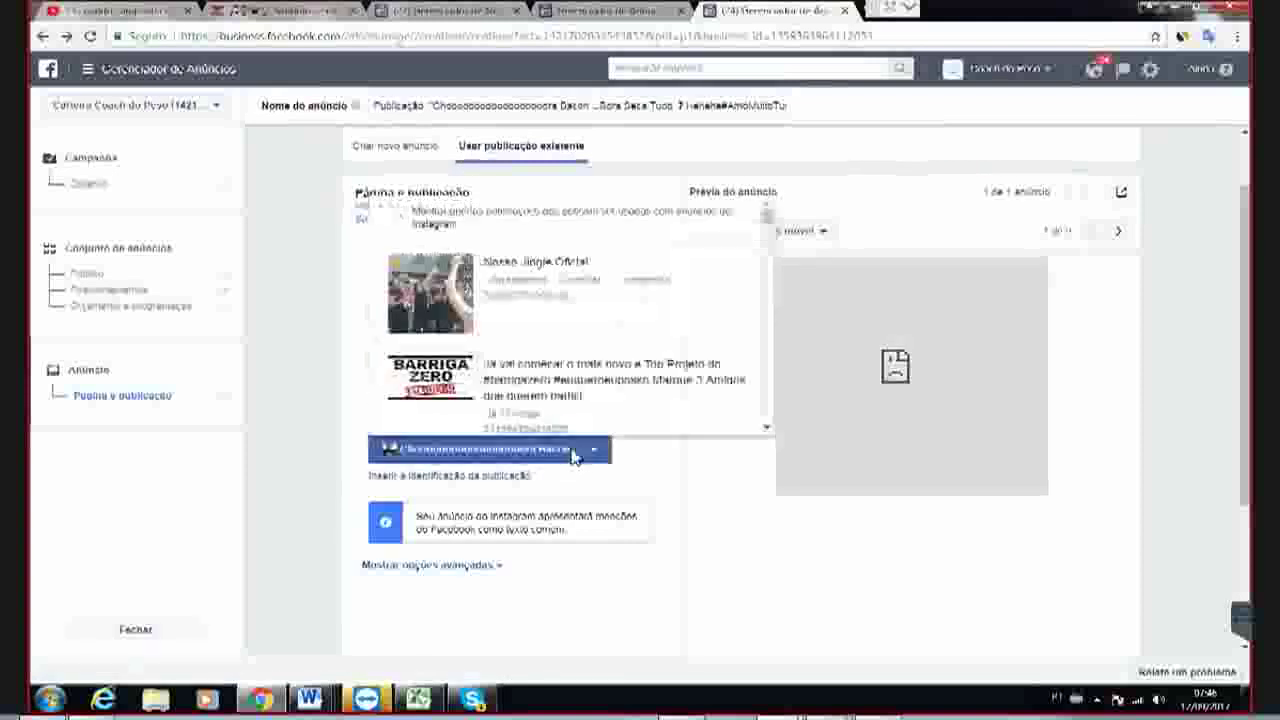
click(538, 291)
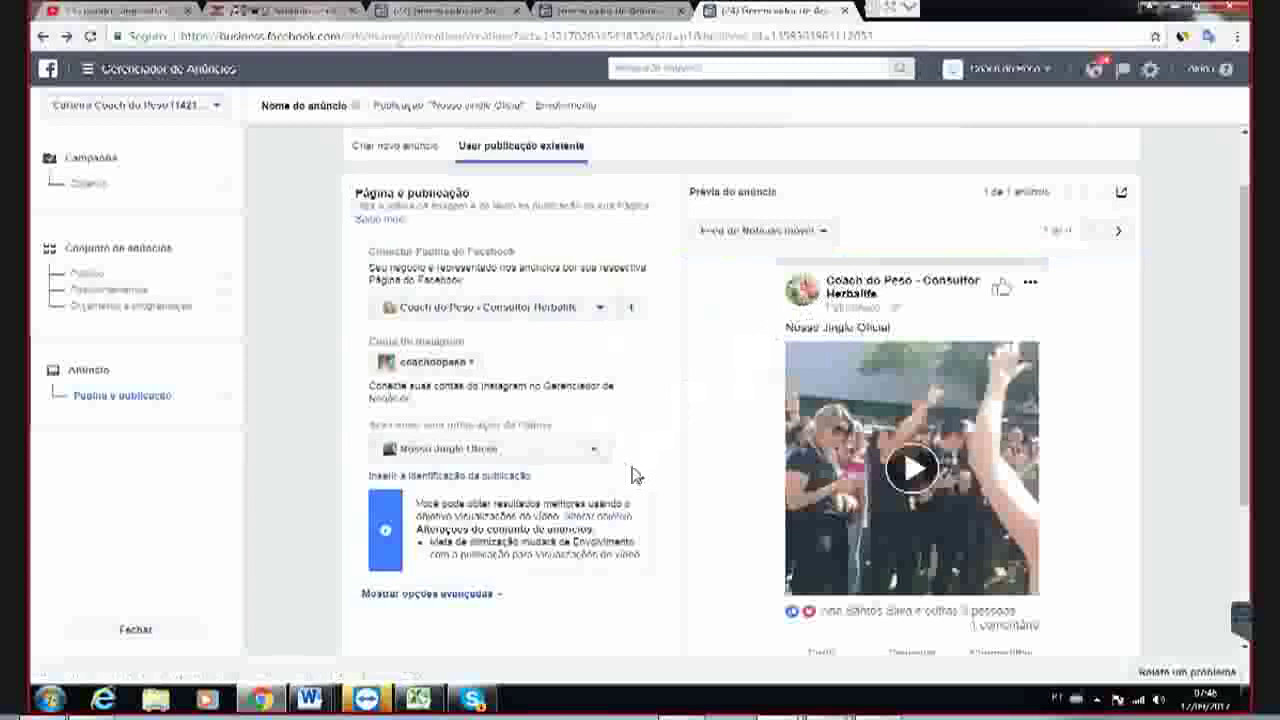
click(601, 308)
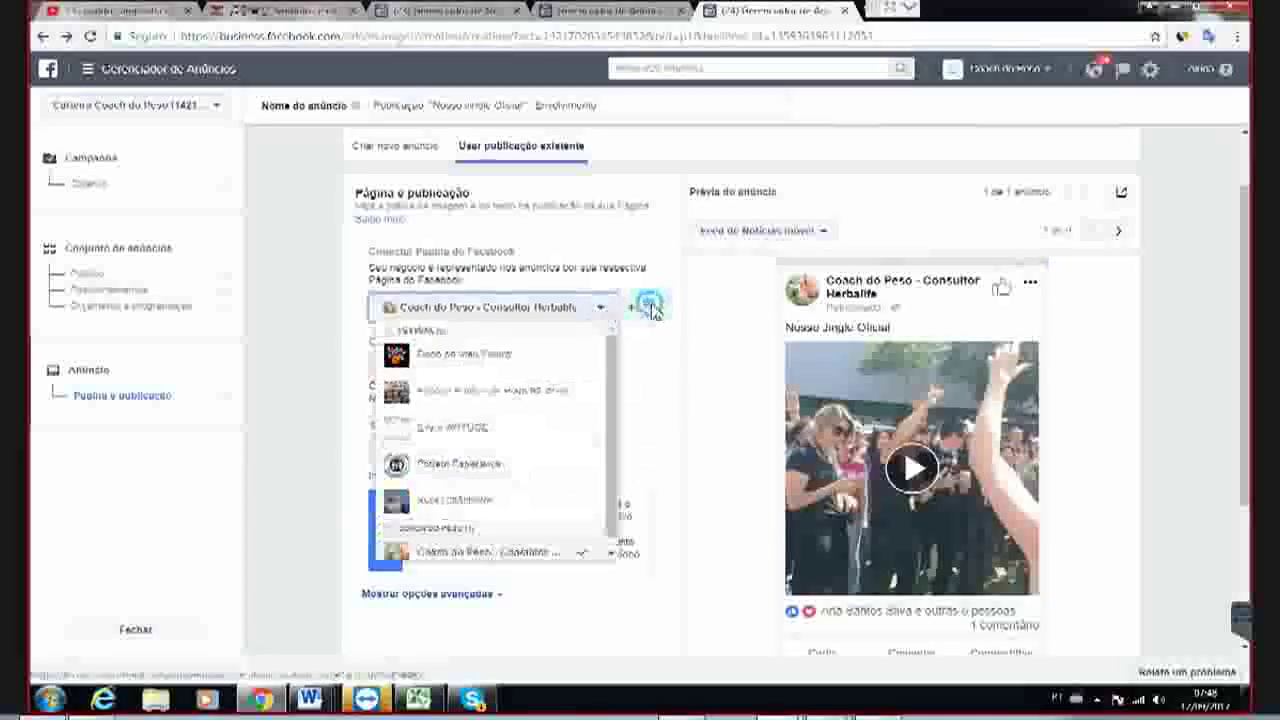
click(652, 308)
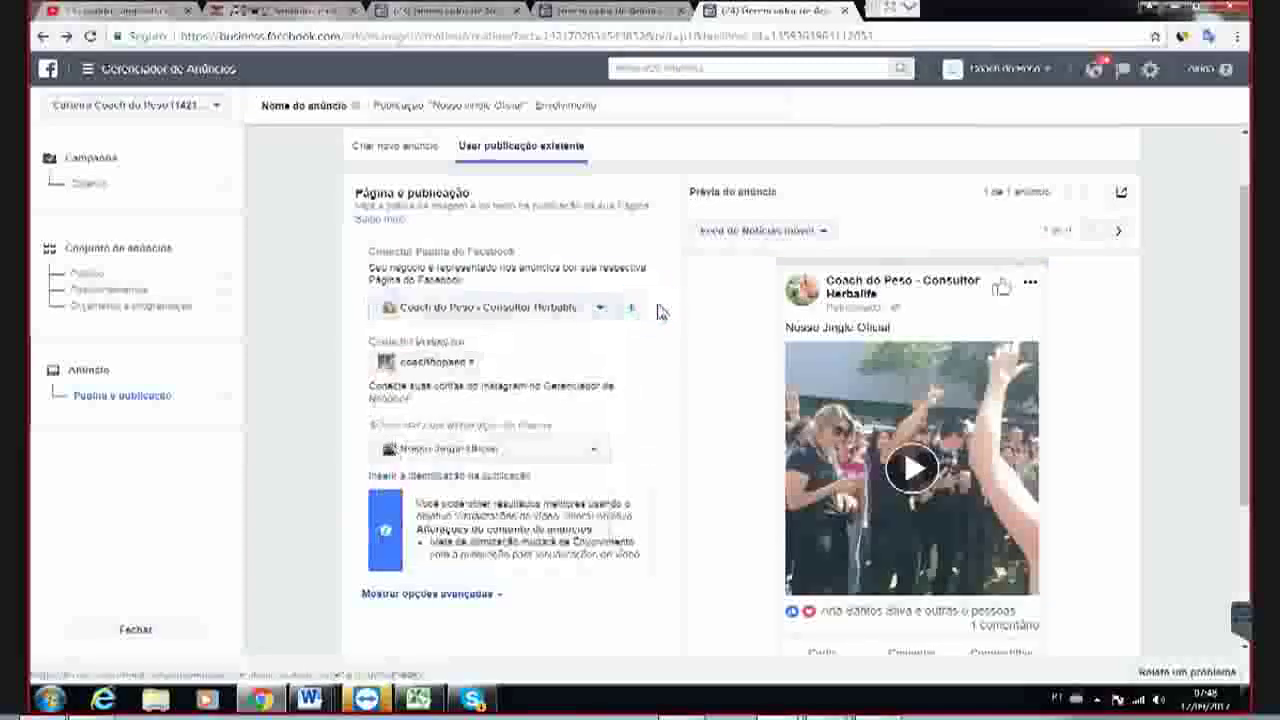
- Set the ad's page publication to the Barriga Zero post, "Já vai começar o mais novo e Top Projeto"
click(595, 461)
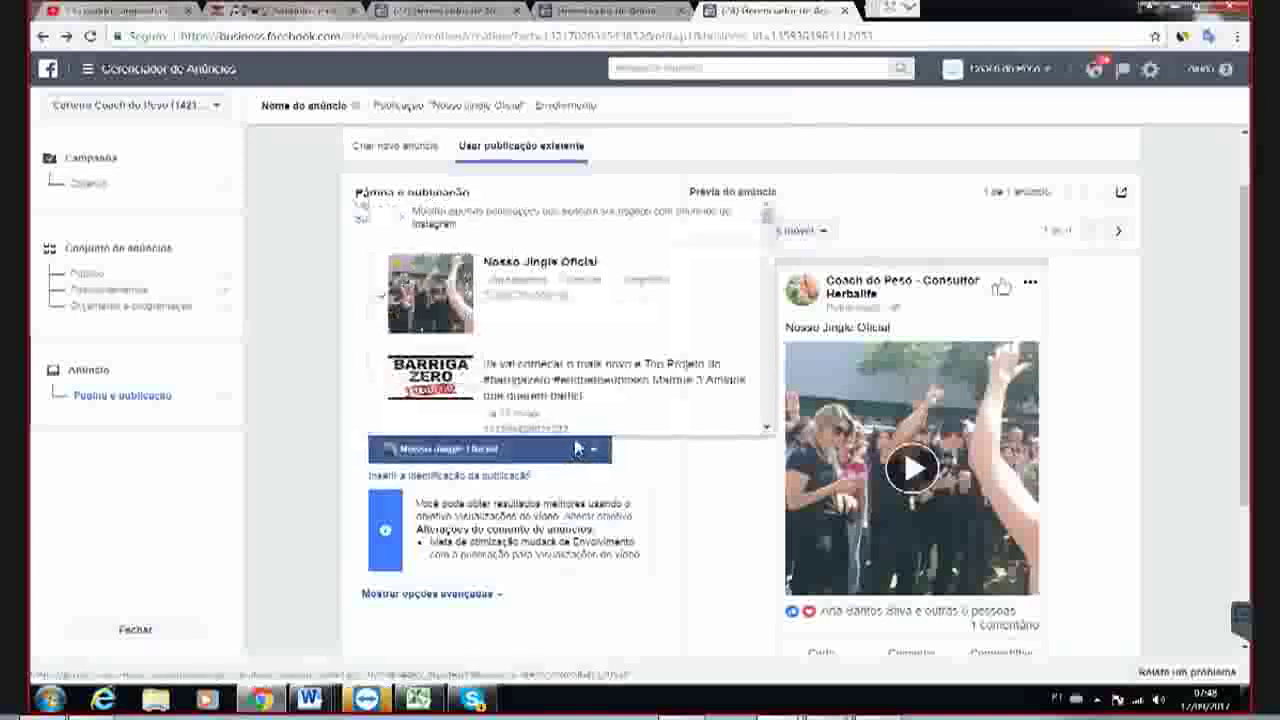
click(494, 393)
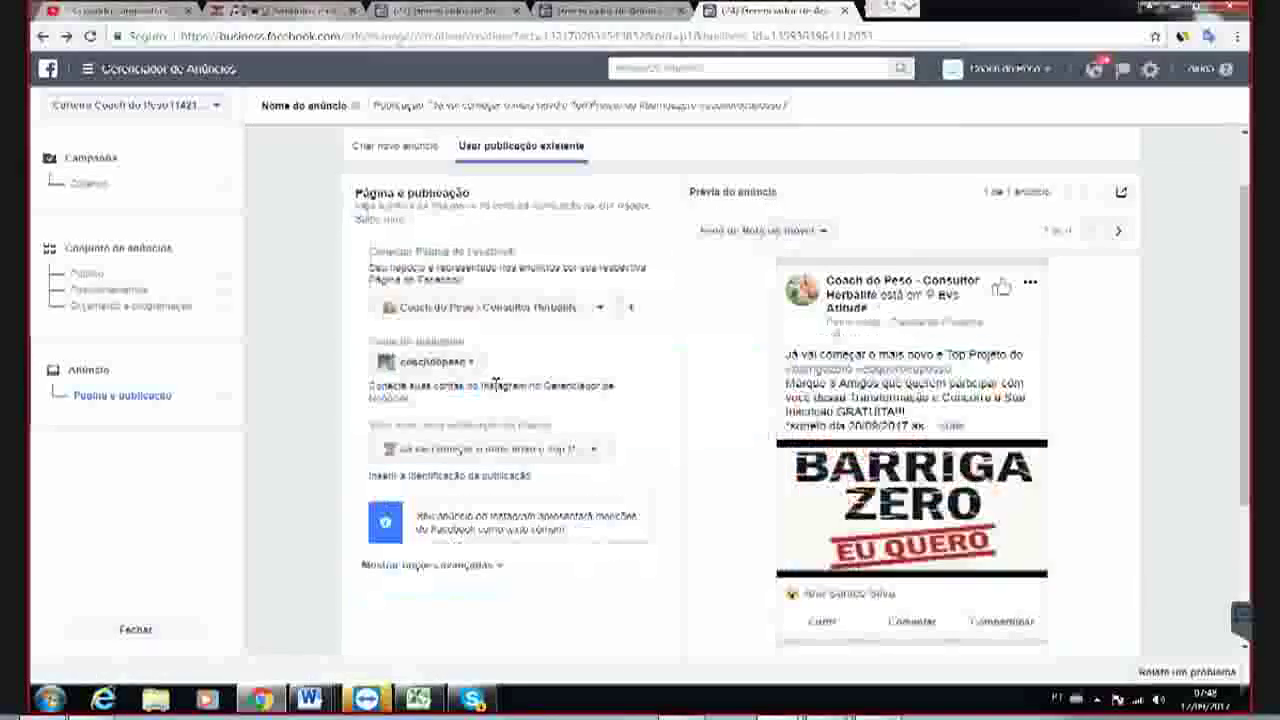
- Examine the Barriga Zero ad's preview in each placement format through the Instagram feed, returning to the mobile news feed preview
click(1120, 233)
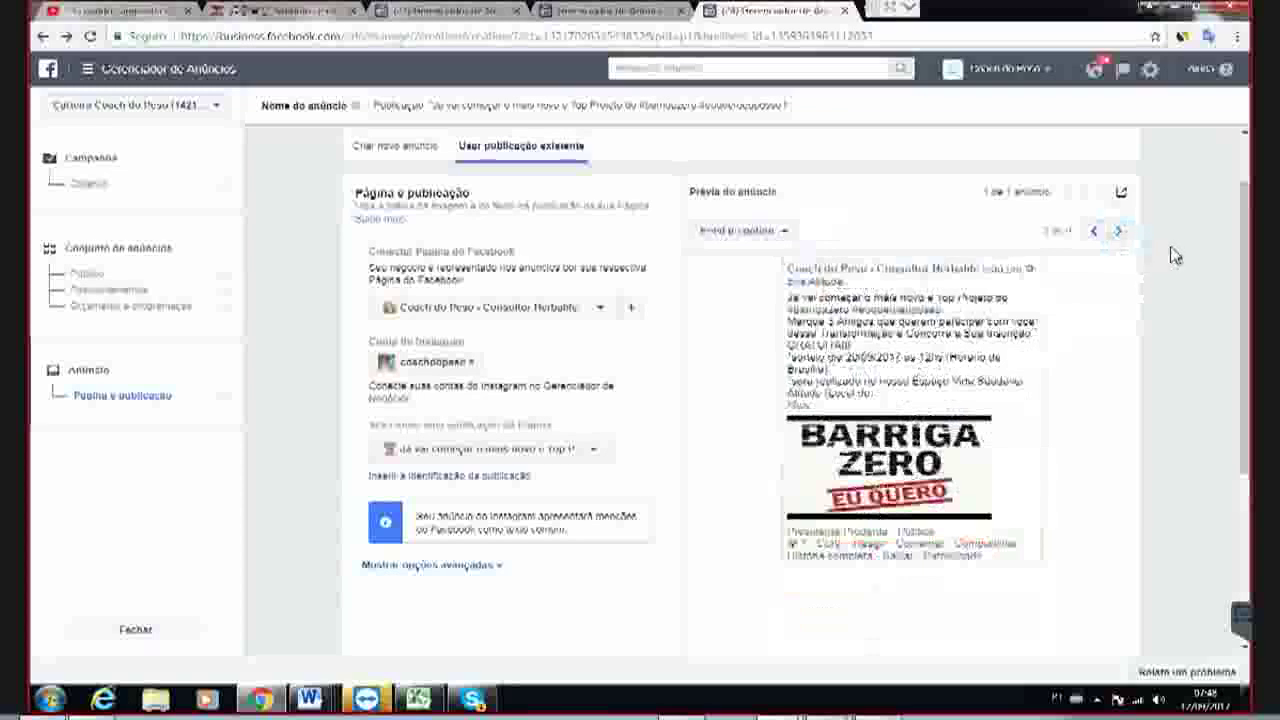
click(1120, 233)
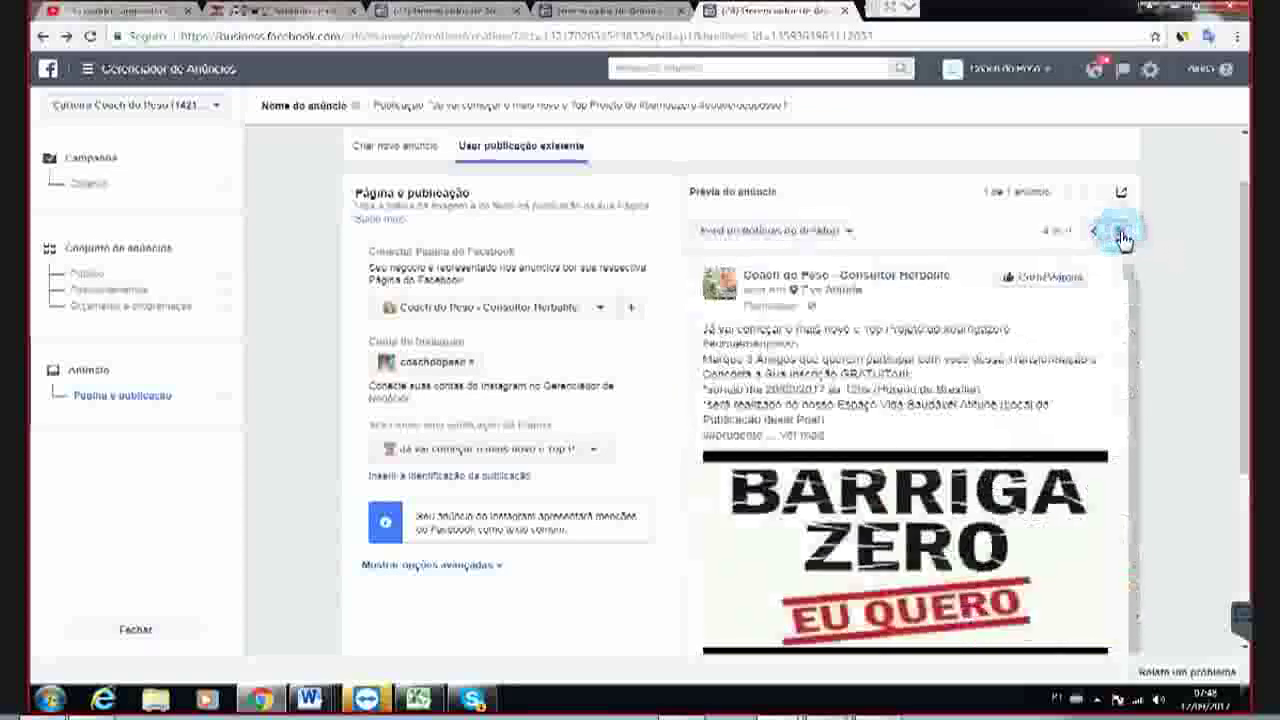
click(1121, 233)
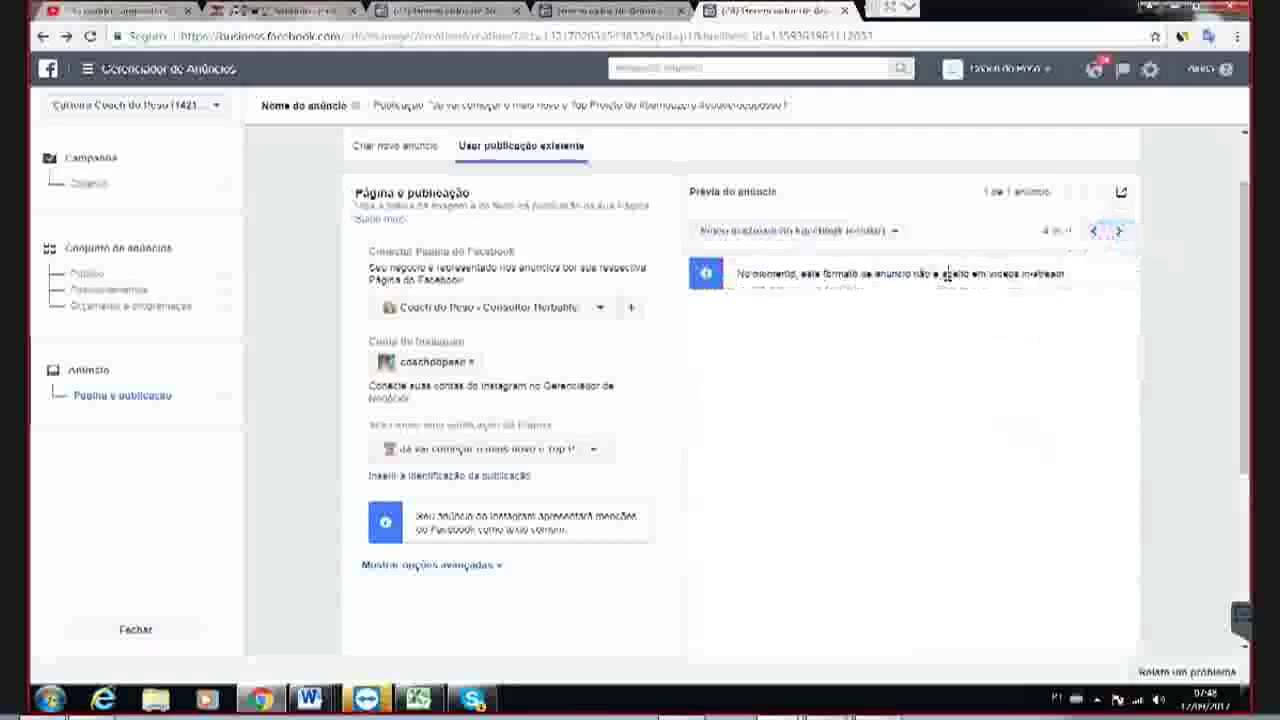
click(1120, 236)
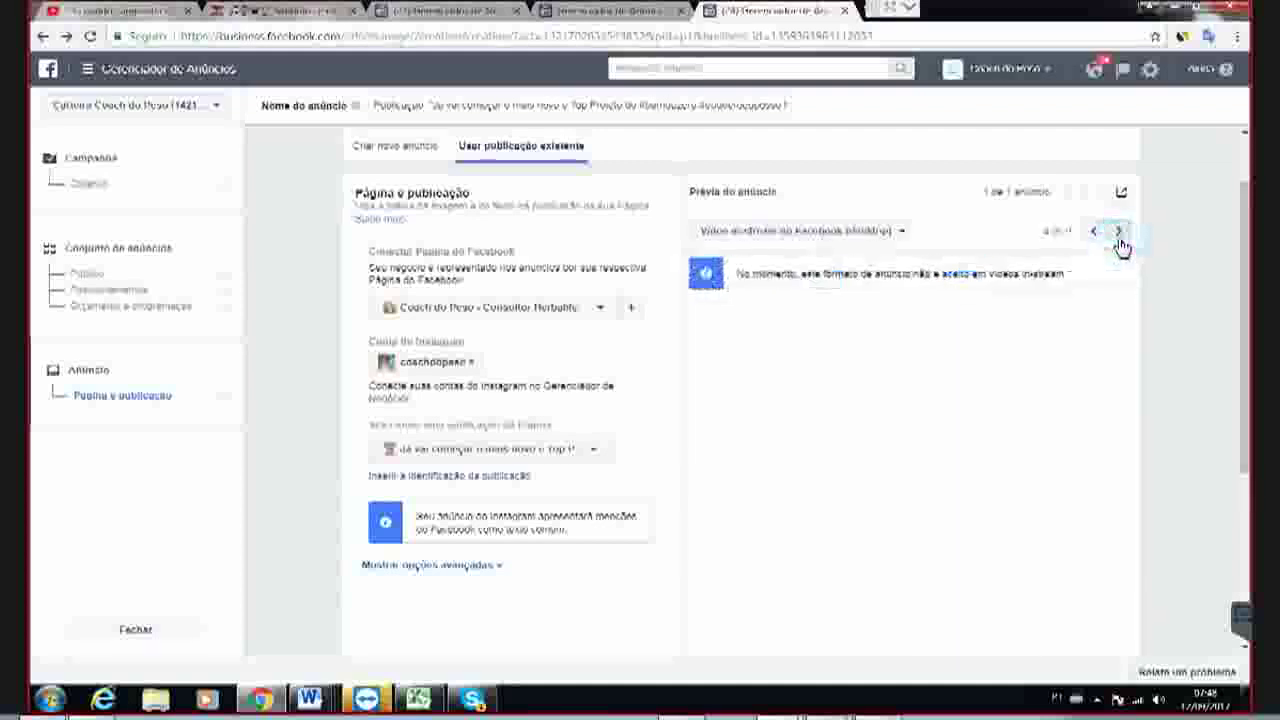
click(1119, 235)
click(1119, 236)
click(1119, 236)
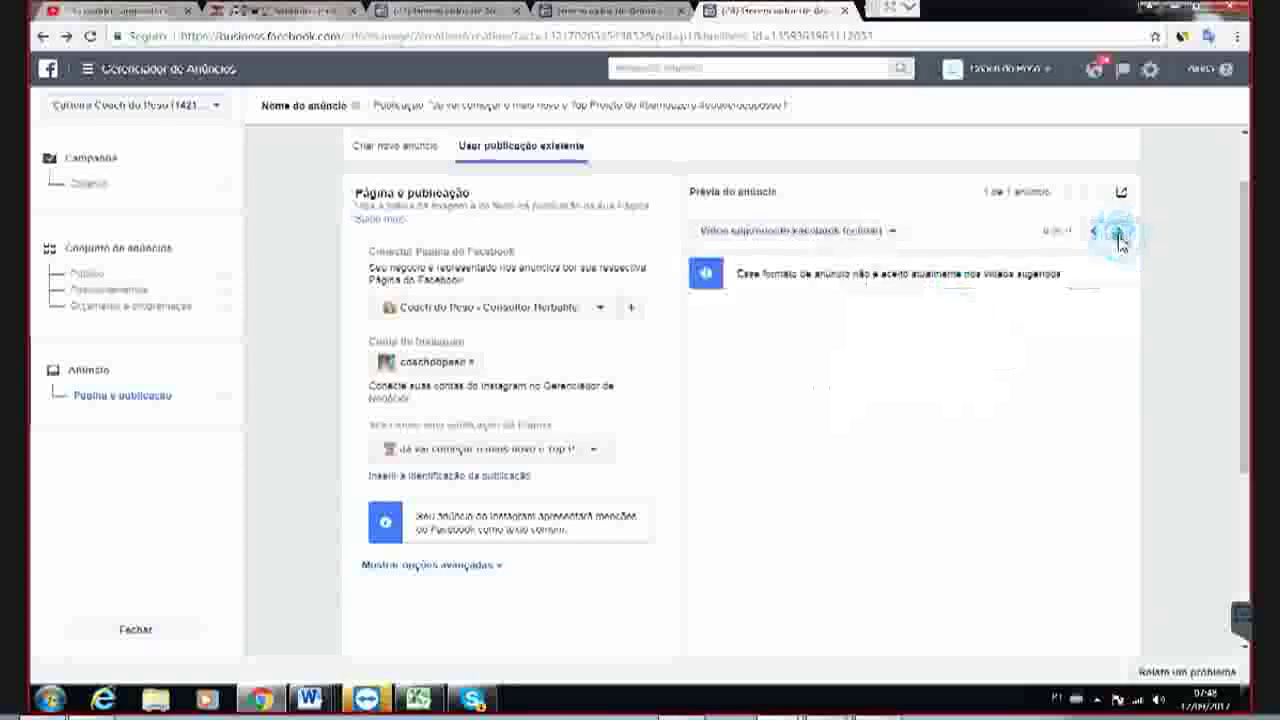
click(1119, 236)
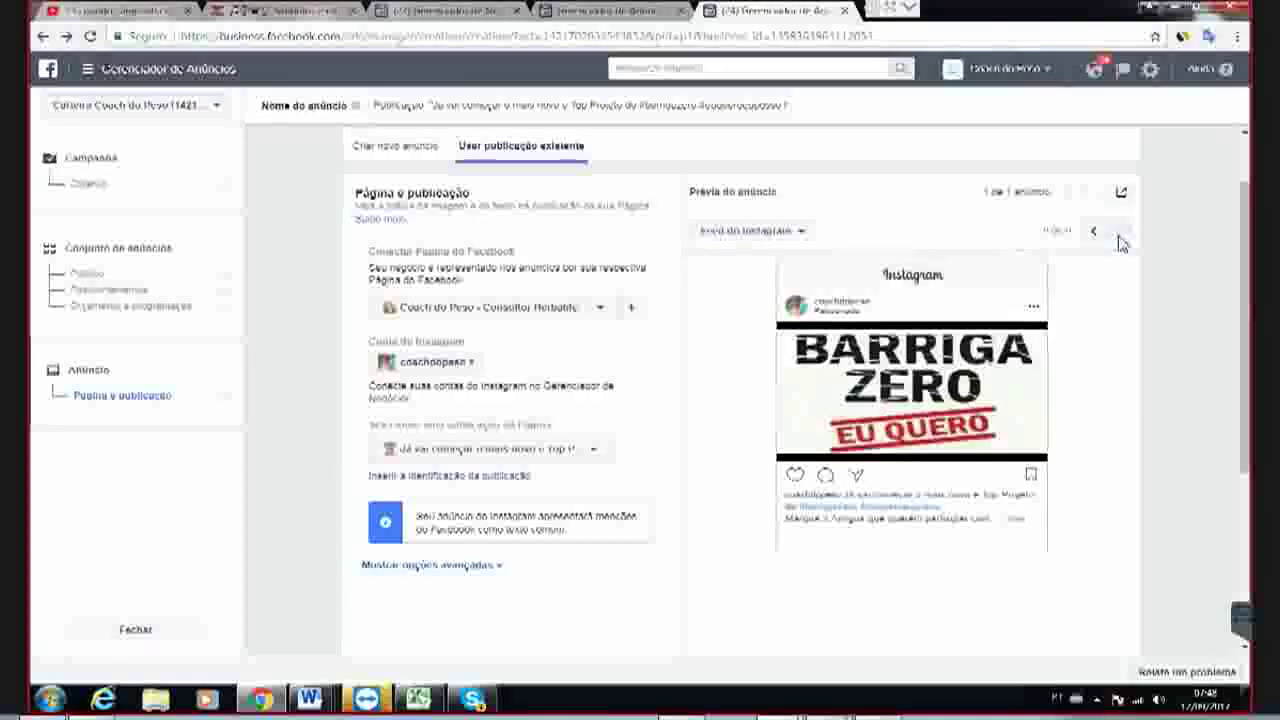
click(1094, 238)
click(1094, 238)
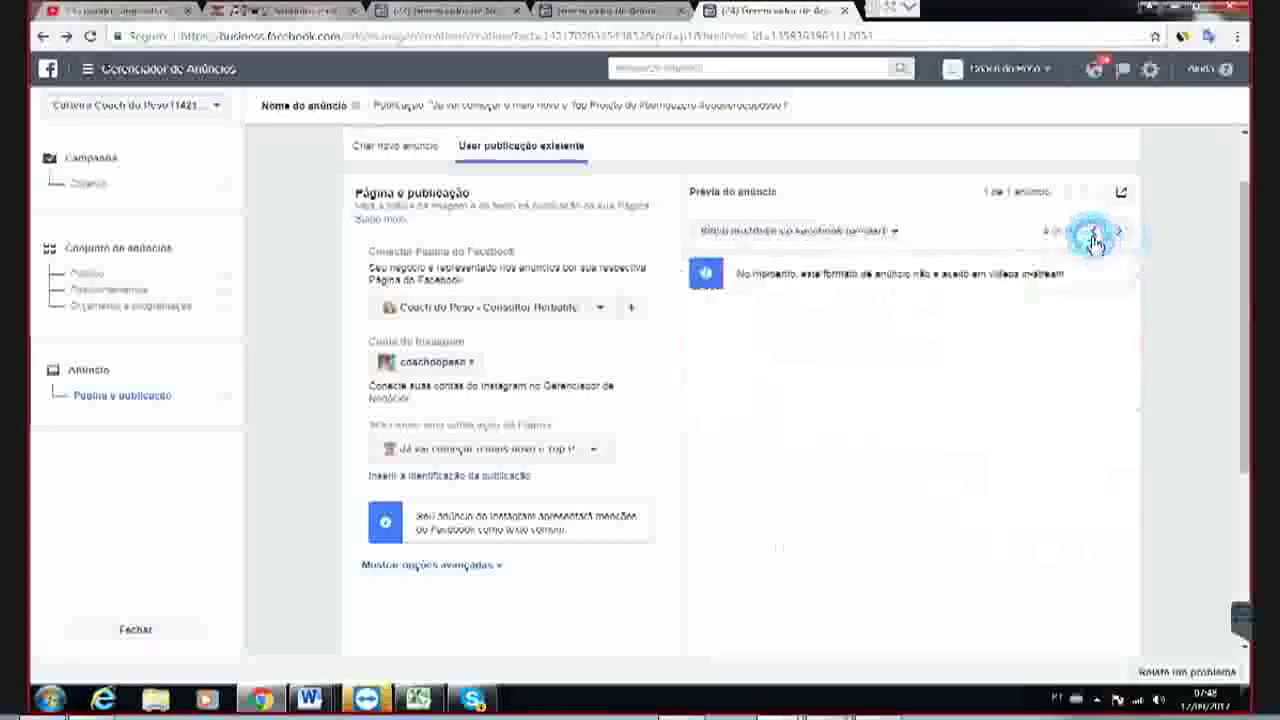
click(1165, 234)
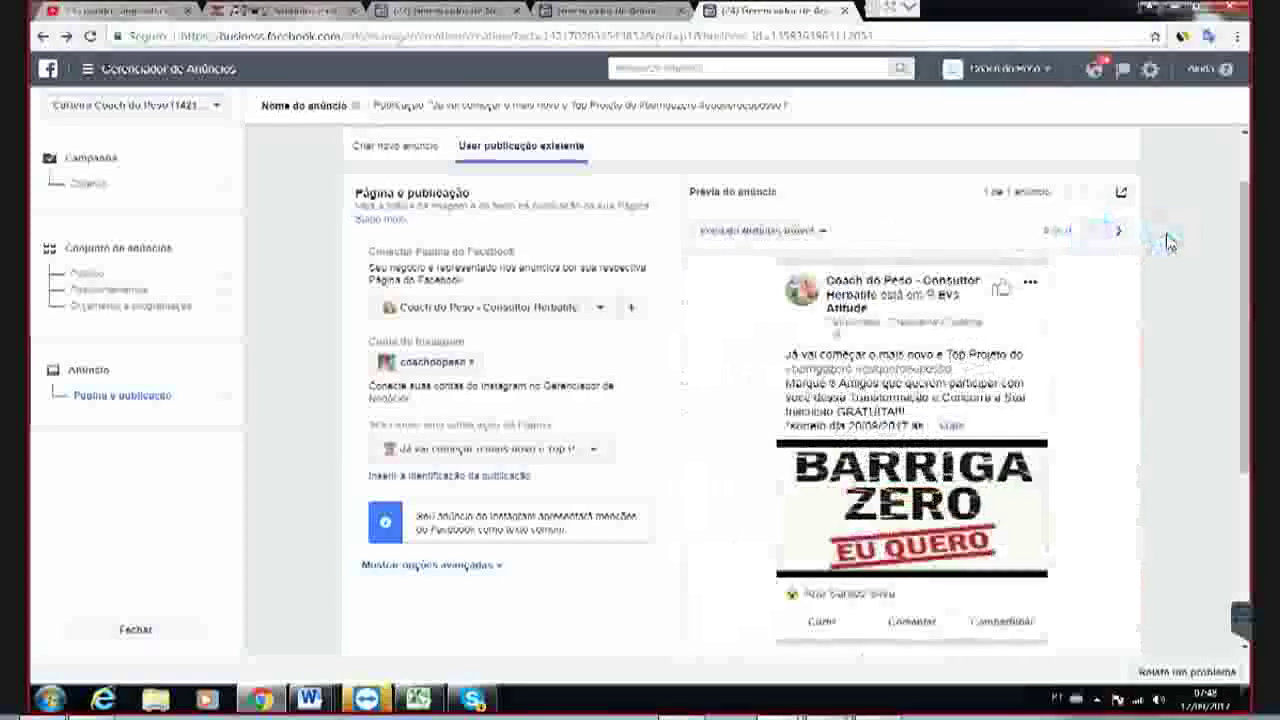
scroll(688, 413, down, 1)
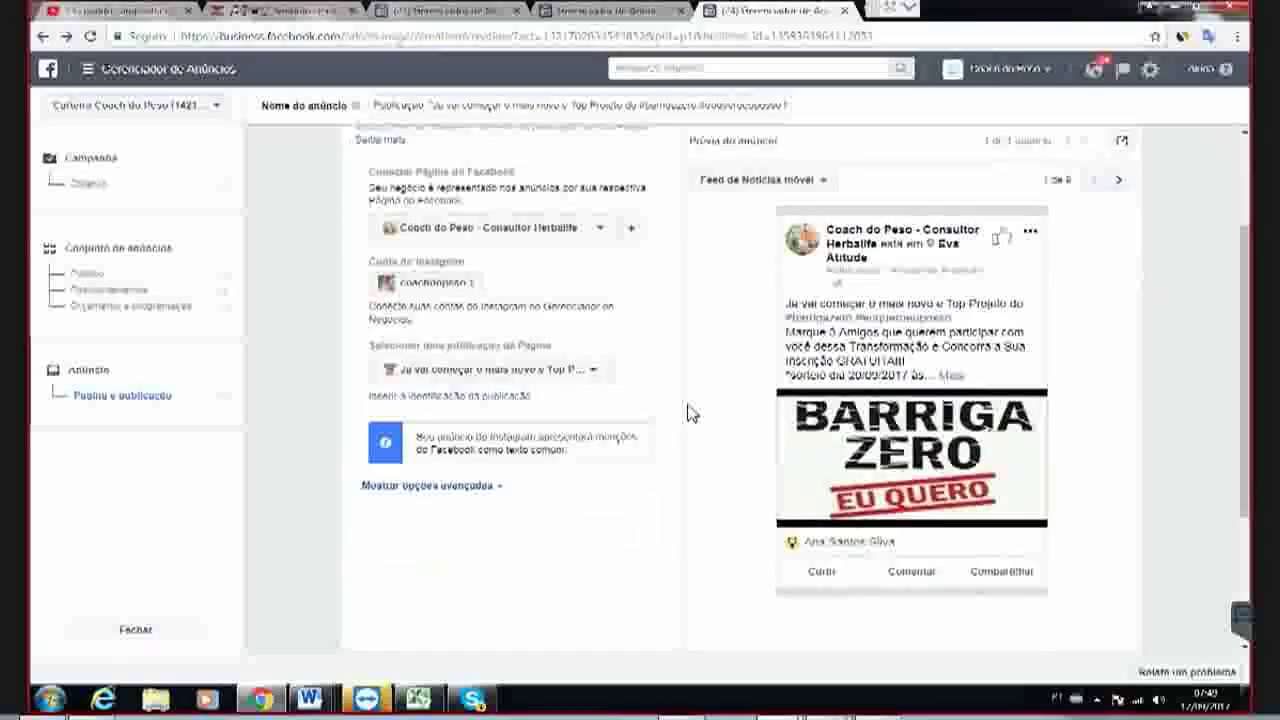
scroll(688, 413, down, 1)
scroll(688, 413, up, 3)
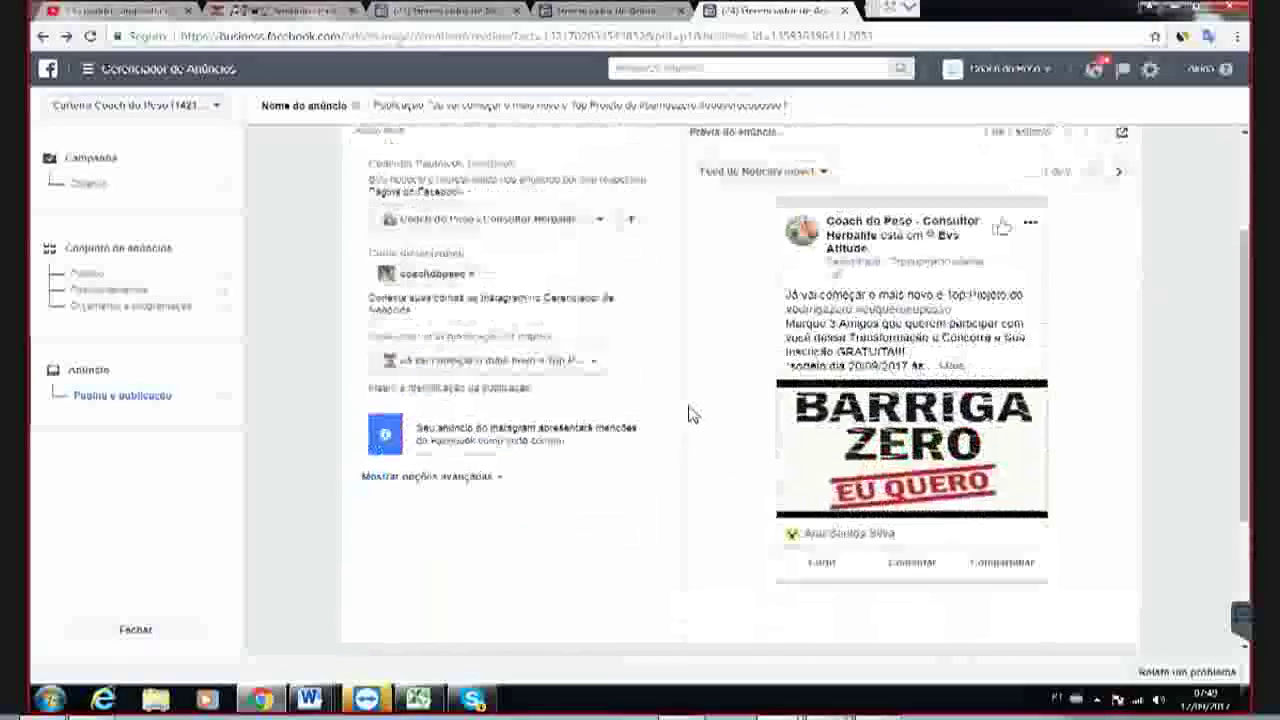
scroll(693, 413, down, 1)
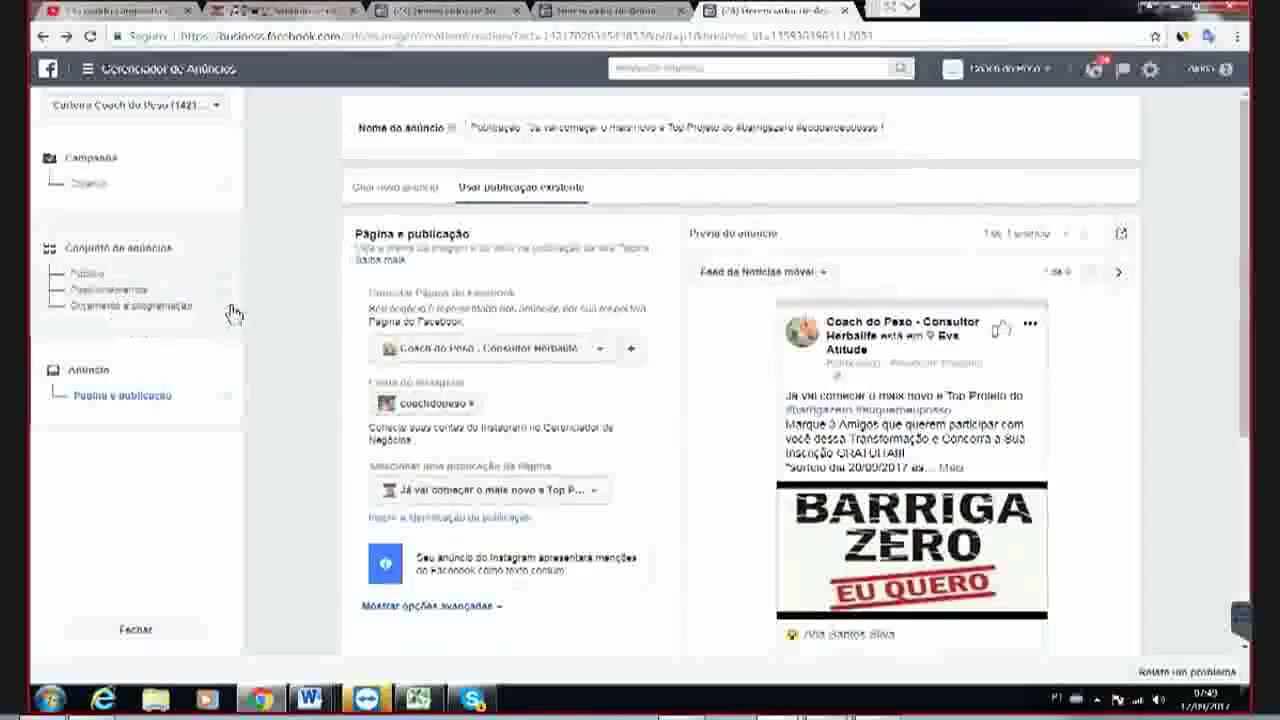
- Open the audience settings of the ad set and dismiss the tip about custom audiences
drag(130, 308, 87, 282)
click(88, 276)
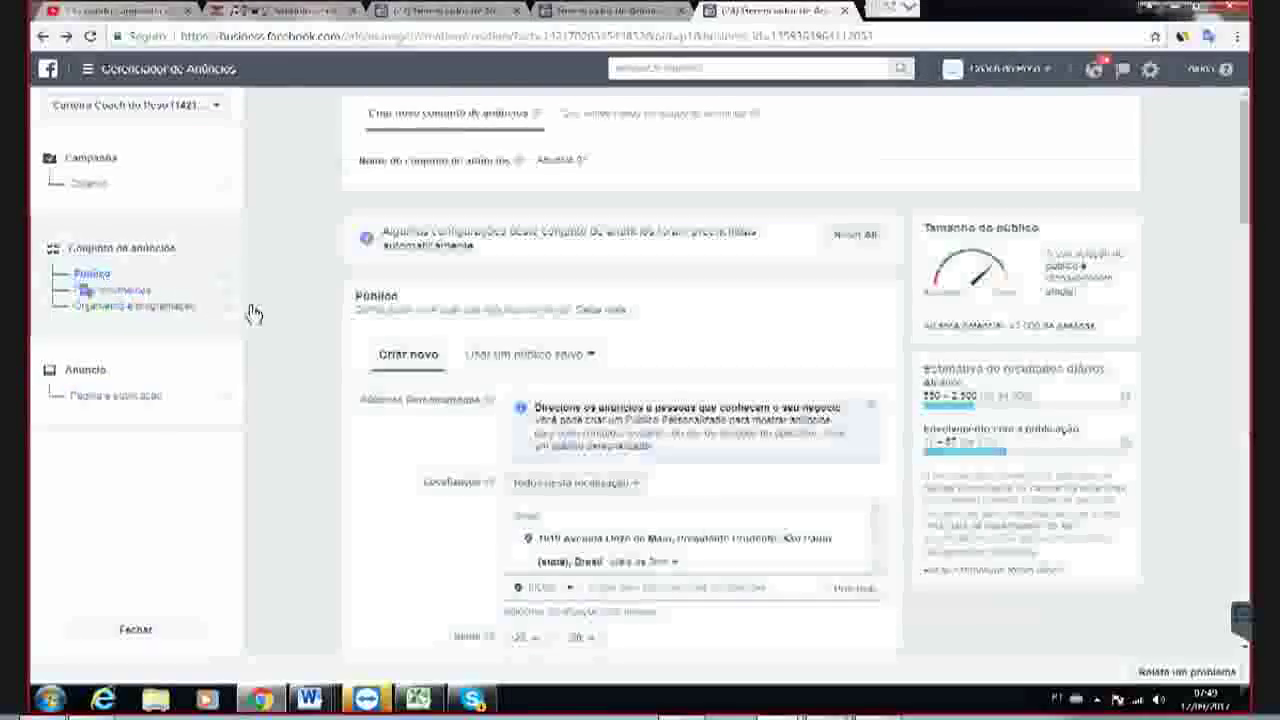
click(286, 312)
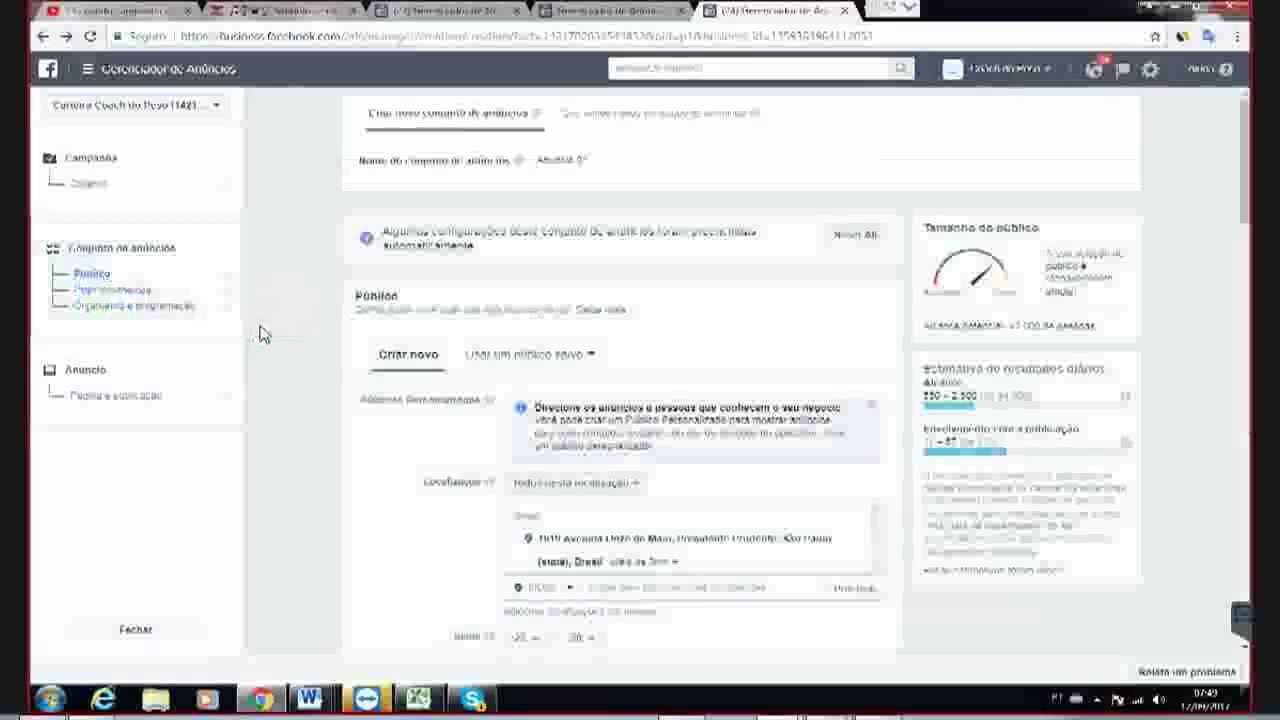
scroll(434, 469, down, 1)
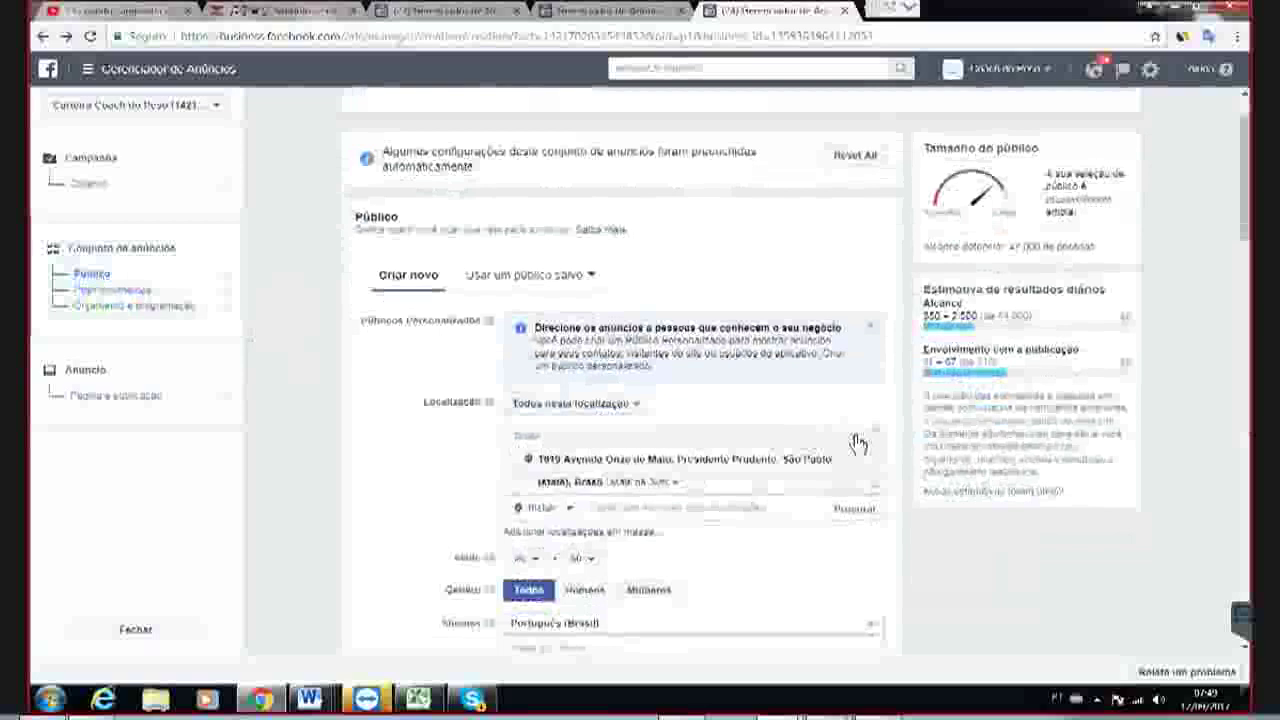
click(868, 325)
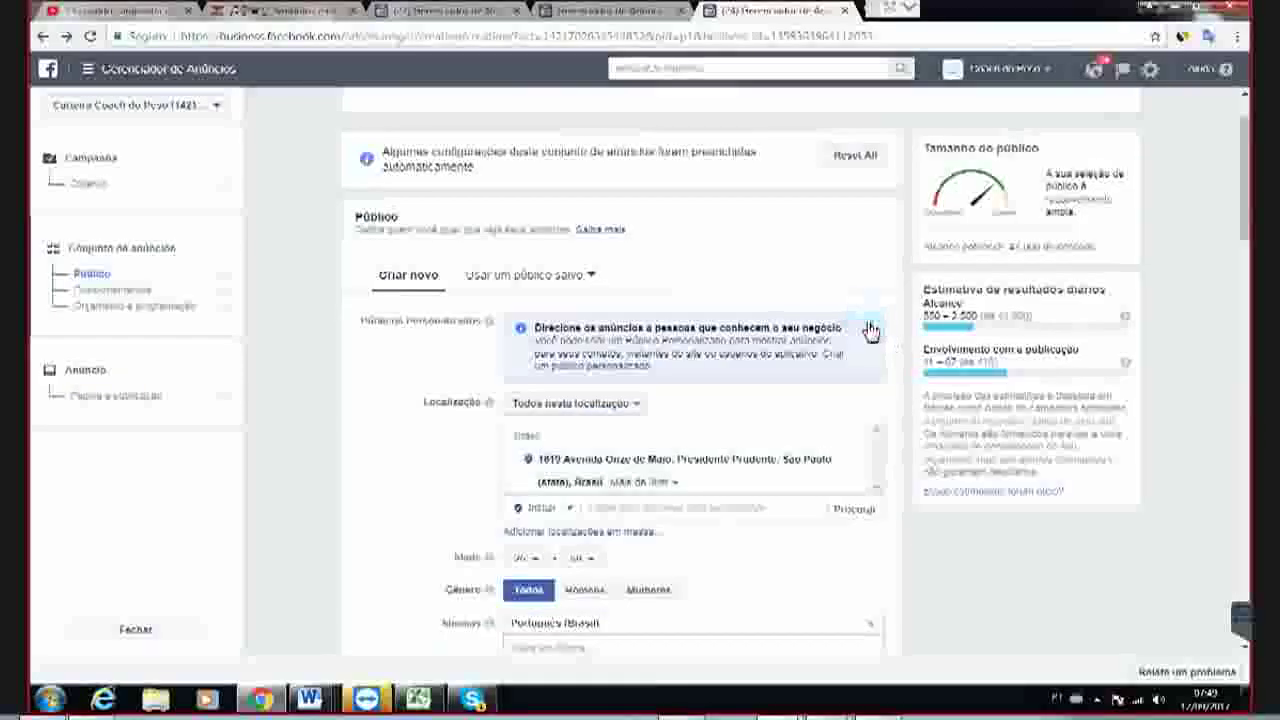
click(874, 330)
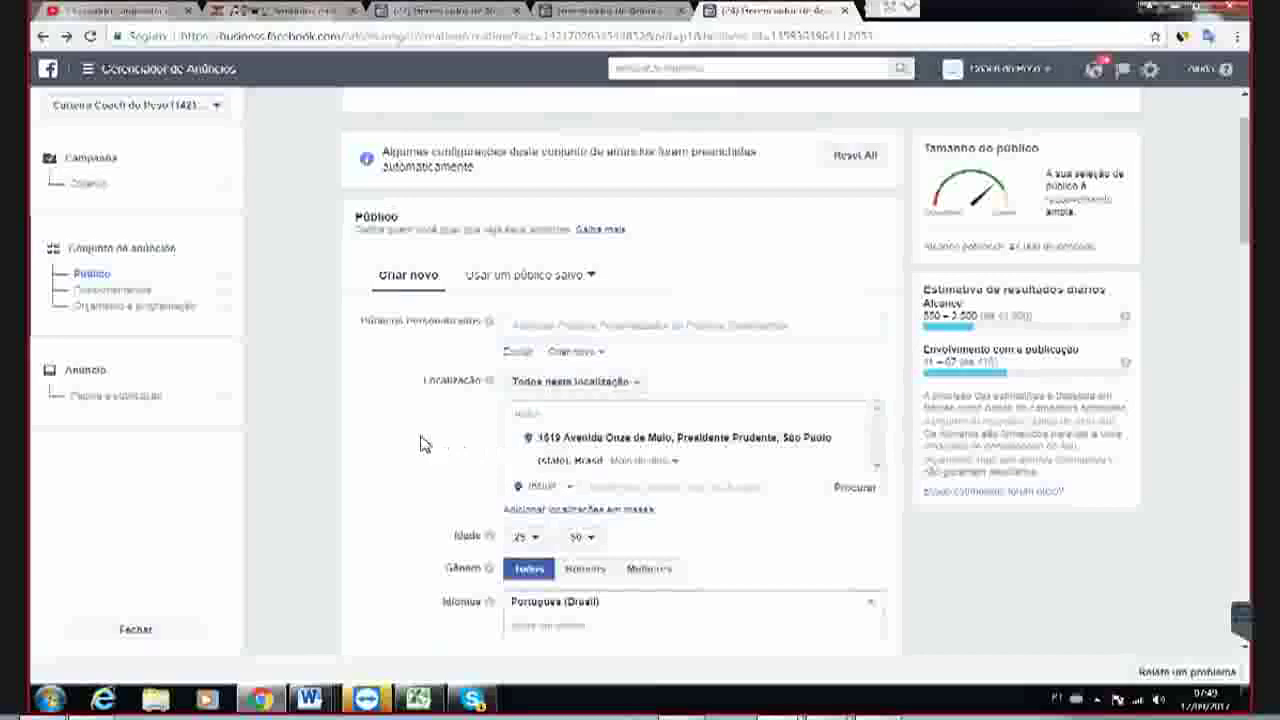
- Examine the audience's location, age, gender, language and detailed-targeting interests, dismissing the Windows colour scheme prompt without choosing an option
scroll(420, 444, down, 1)
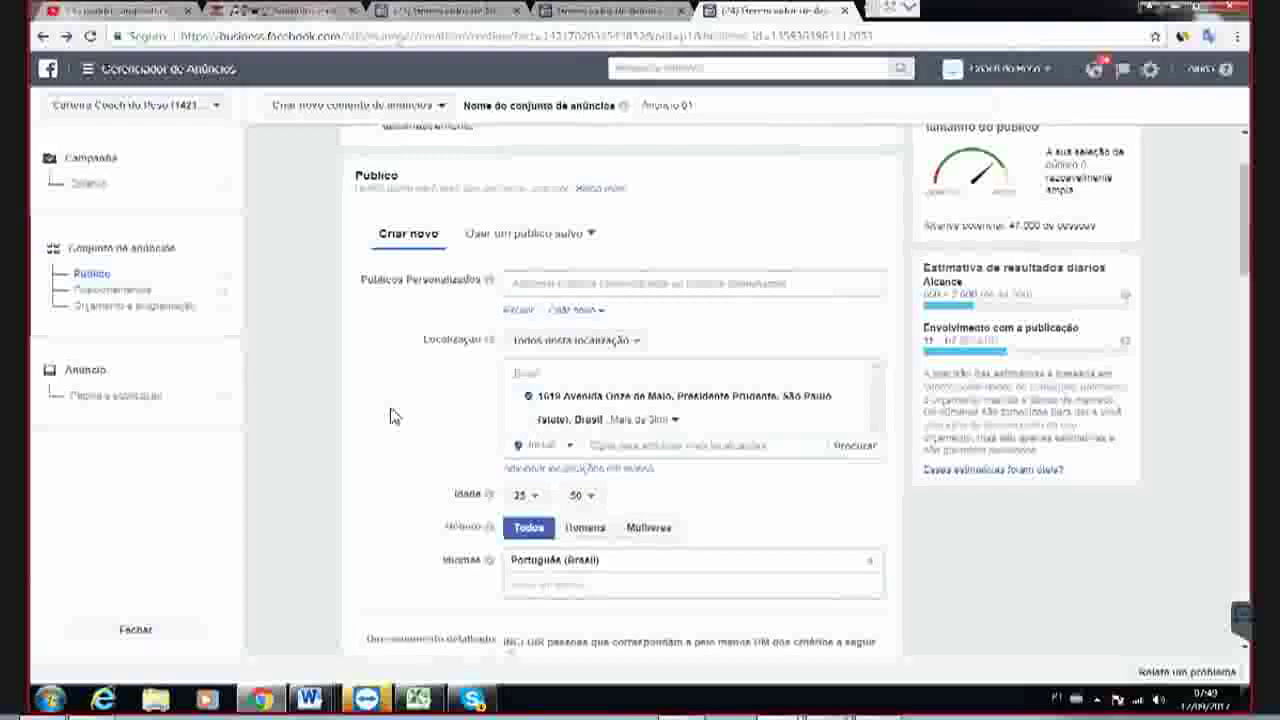
scroll(420, 380, up, 3)
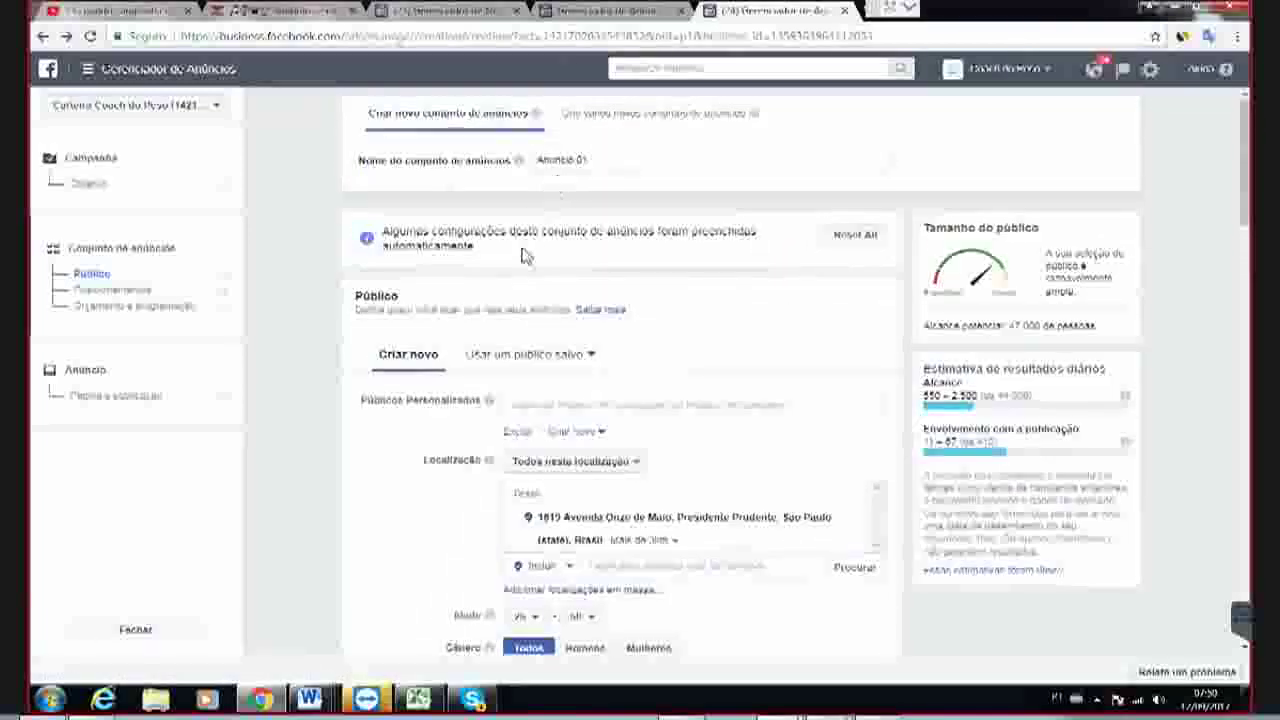
click(306, 290)
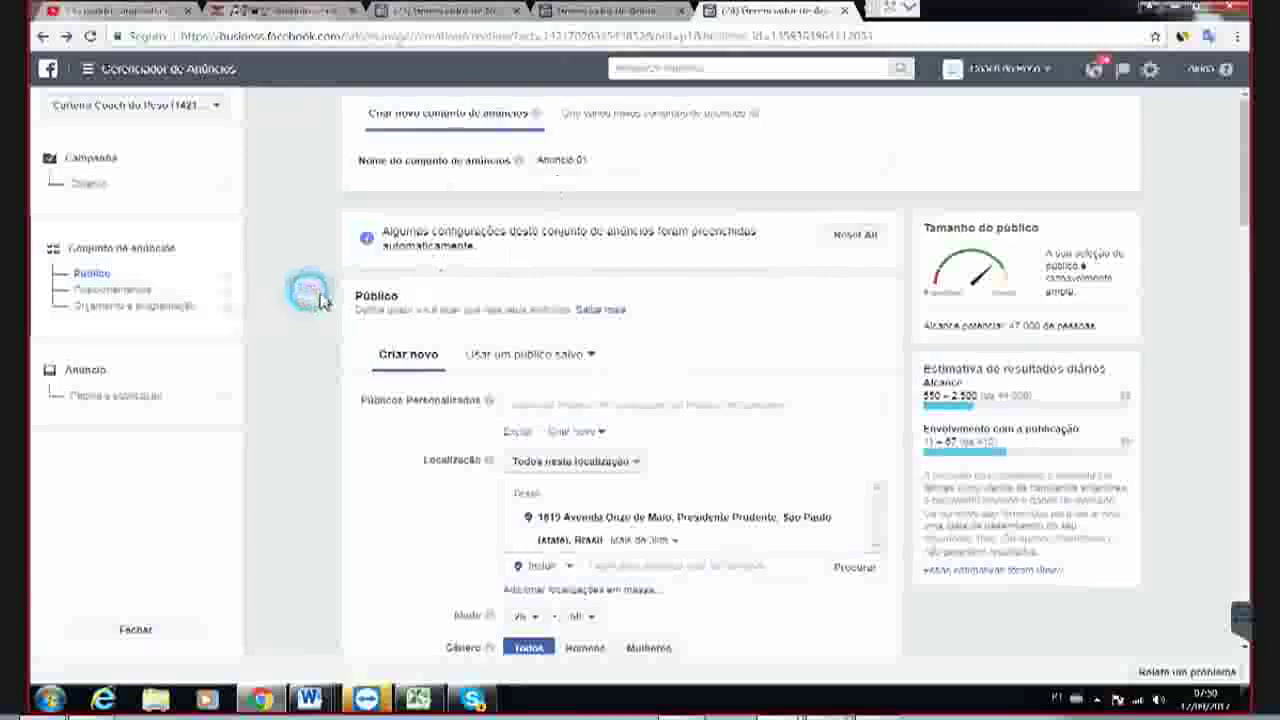
scroll(324, 305, down, 2)
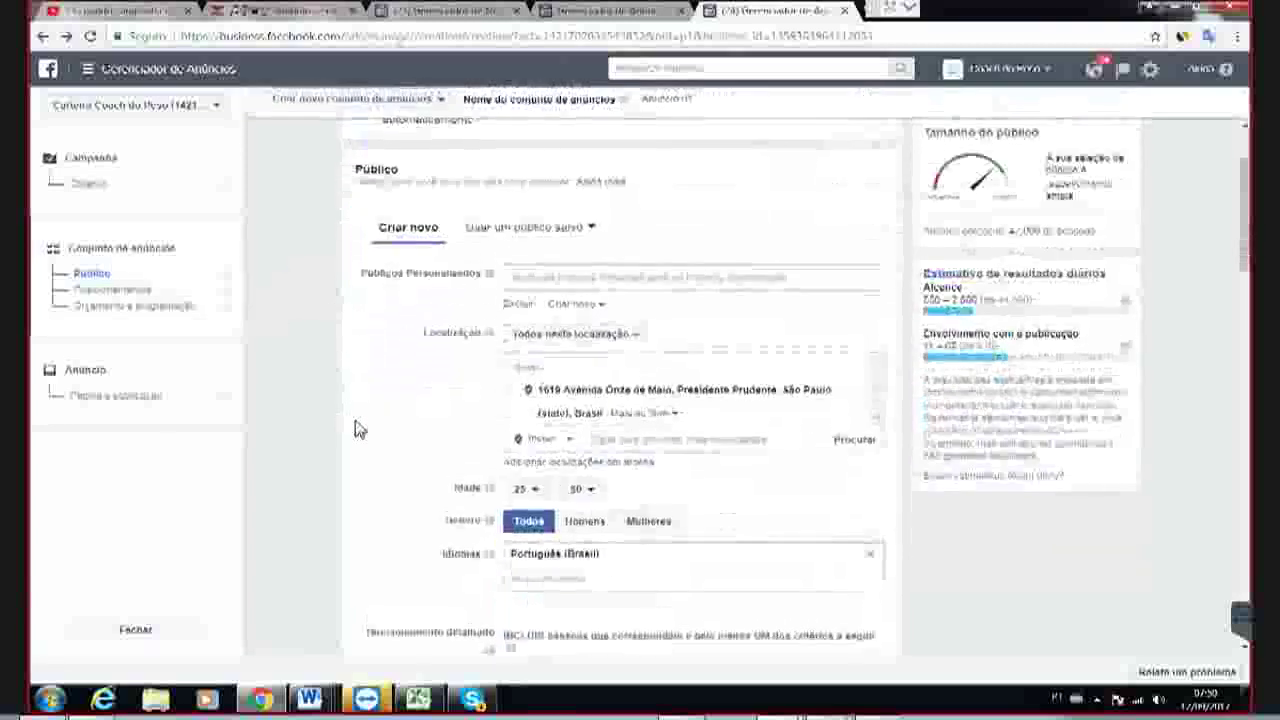
scroll(420, 447, down, 3)
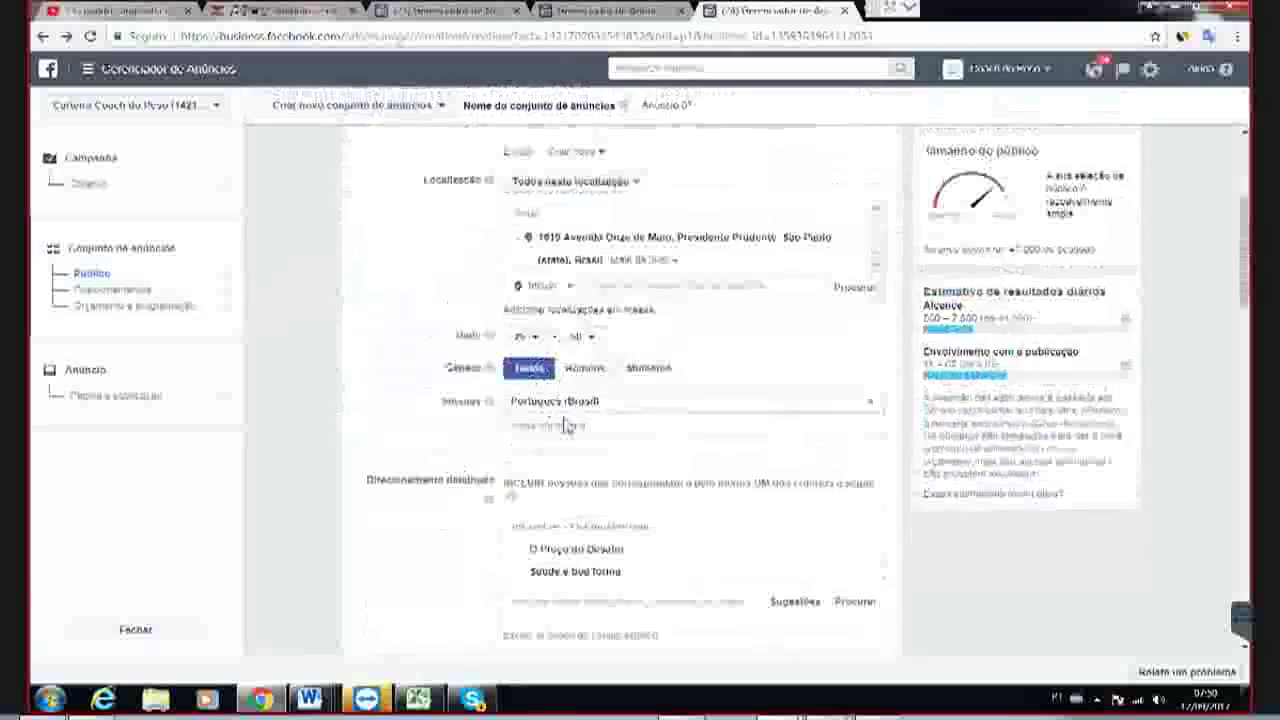
scroll(416, 538, down, 2)
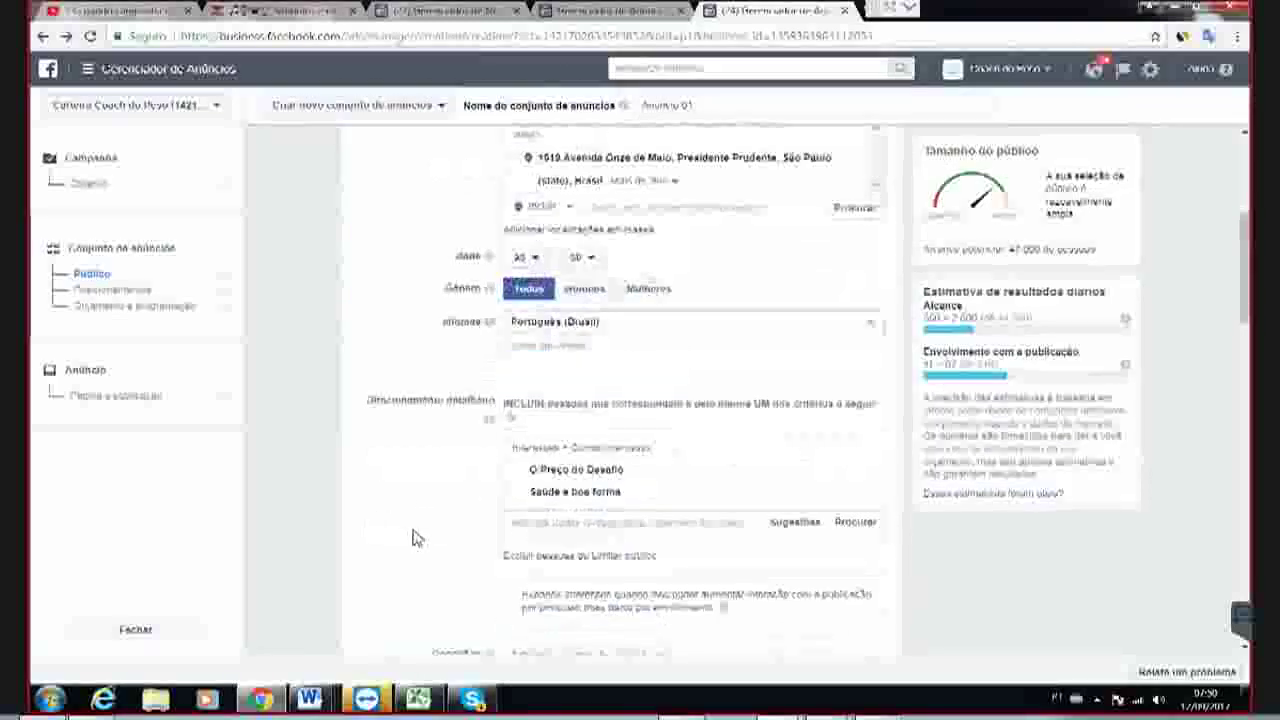
mouse_move(577, 483)
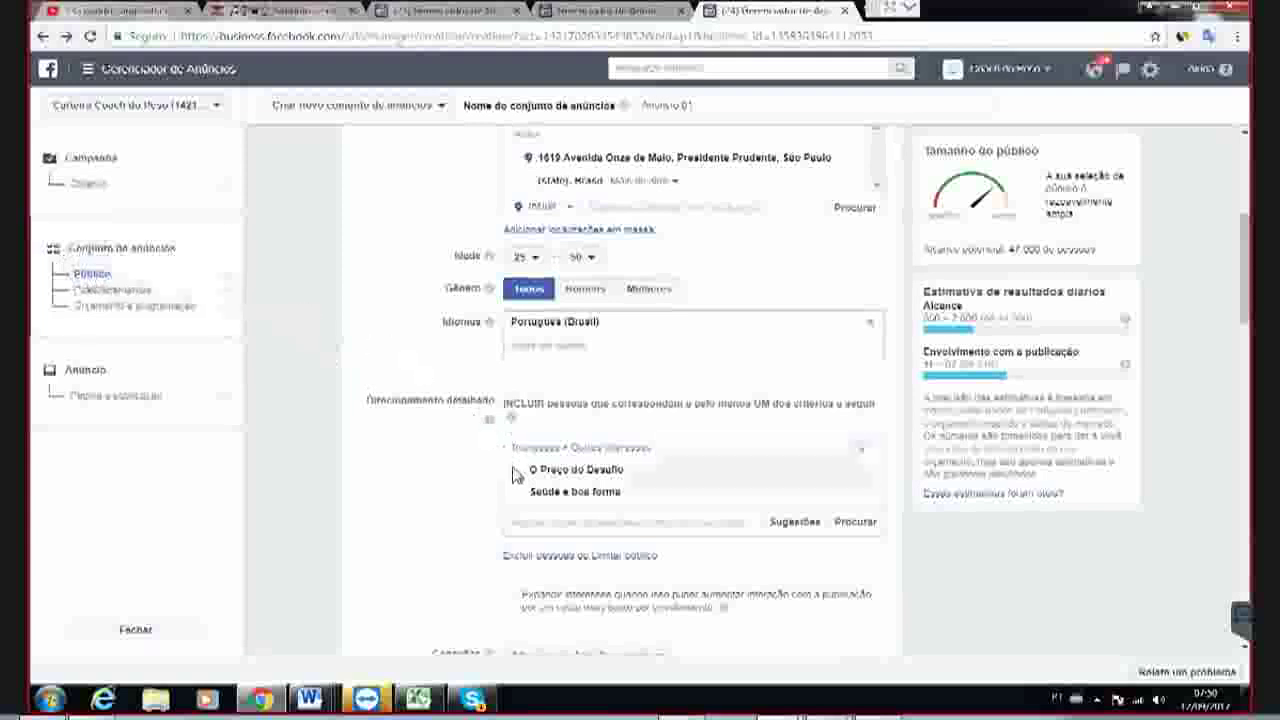
mouse_move(527, 480)
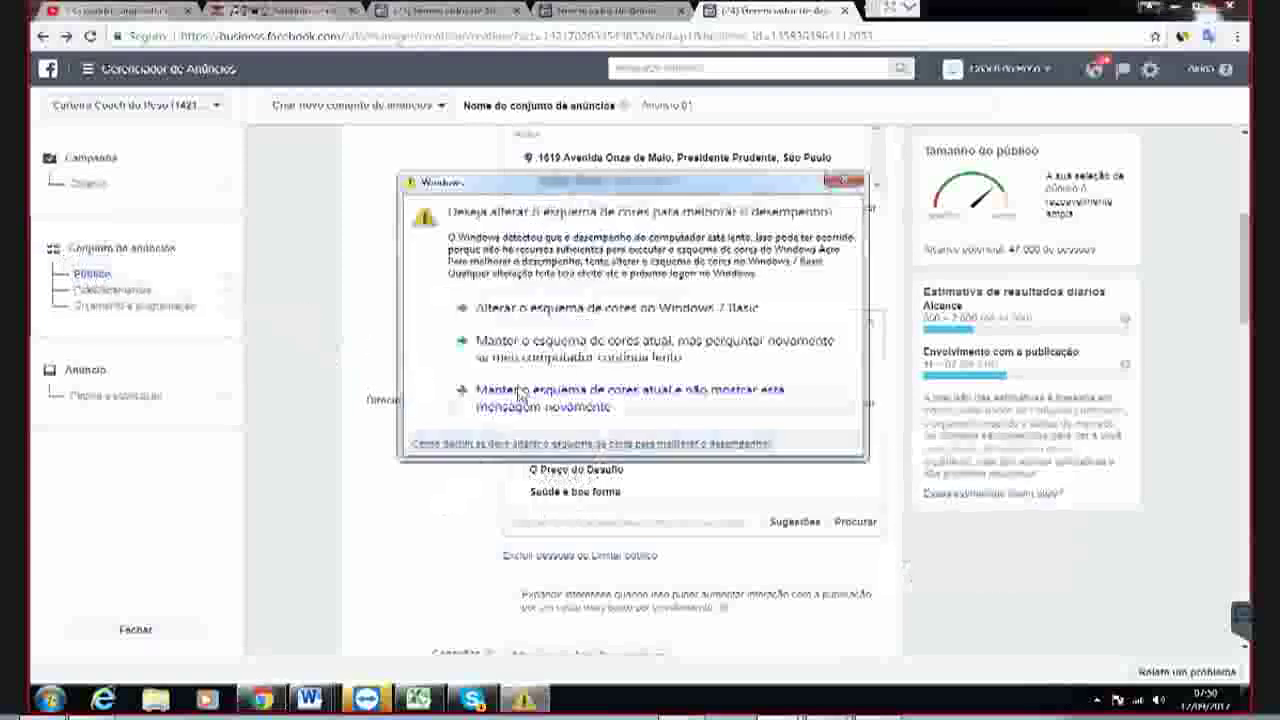
click(850, 182)
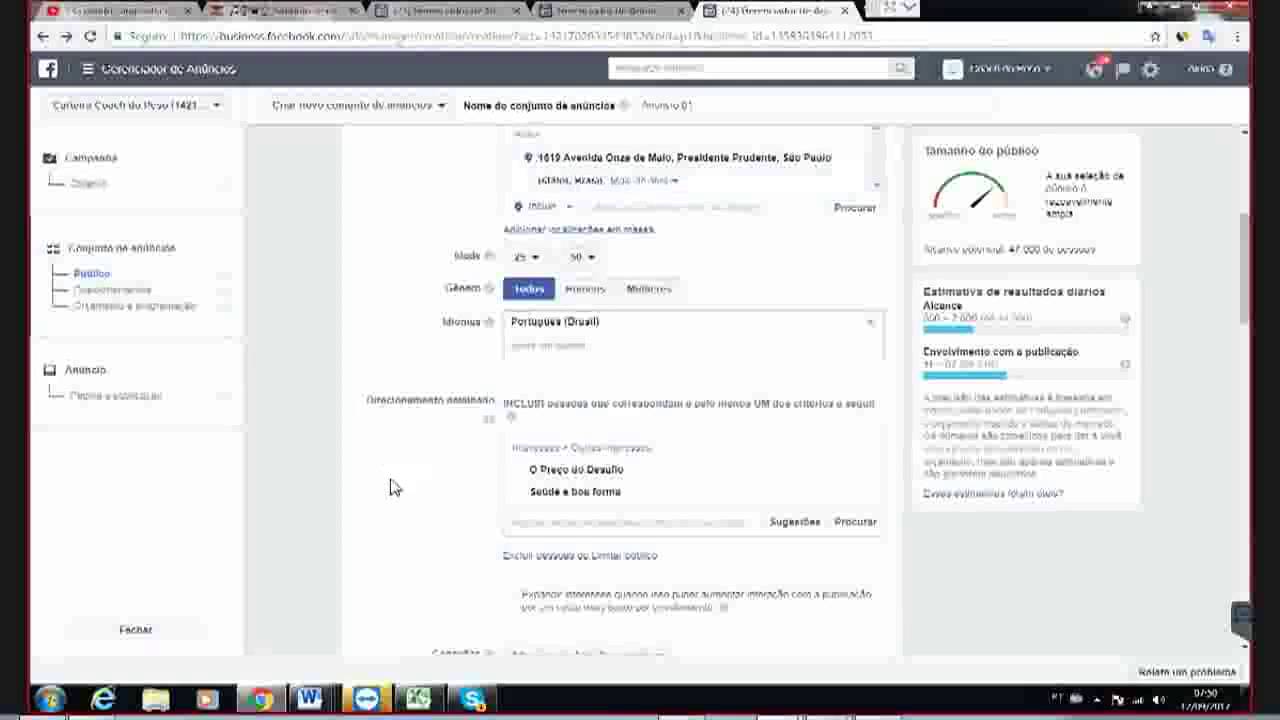
mouse_move(570, 500)
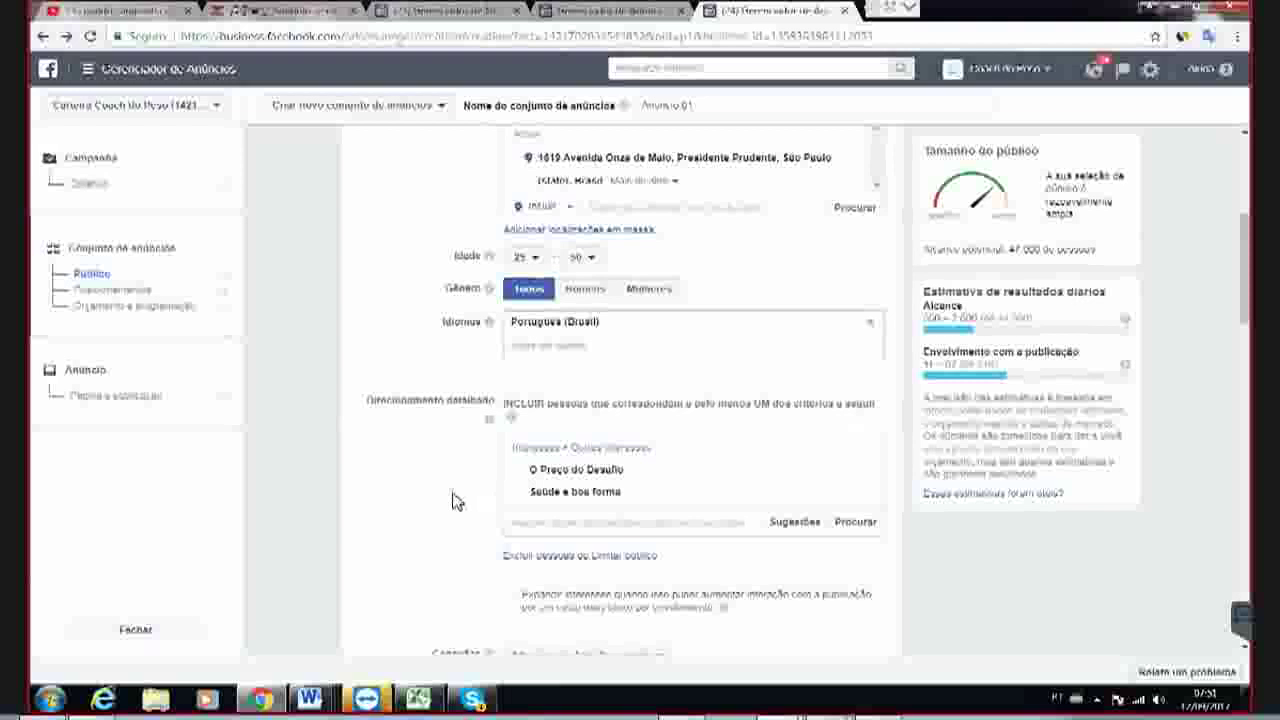
- Examine the ad set's connection options and its placements on Facebook, Instagram and Messenger
scroll(452, 500, down, 3)
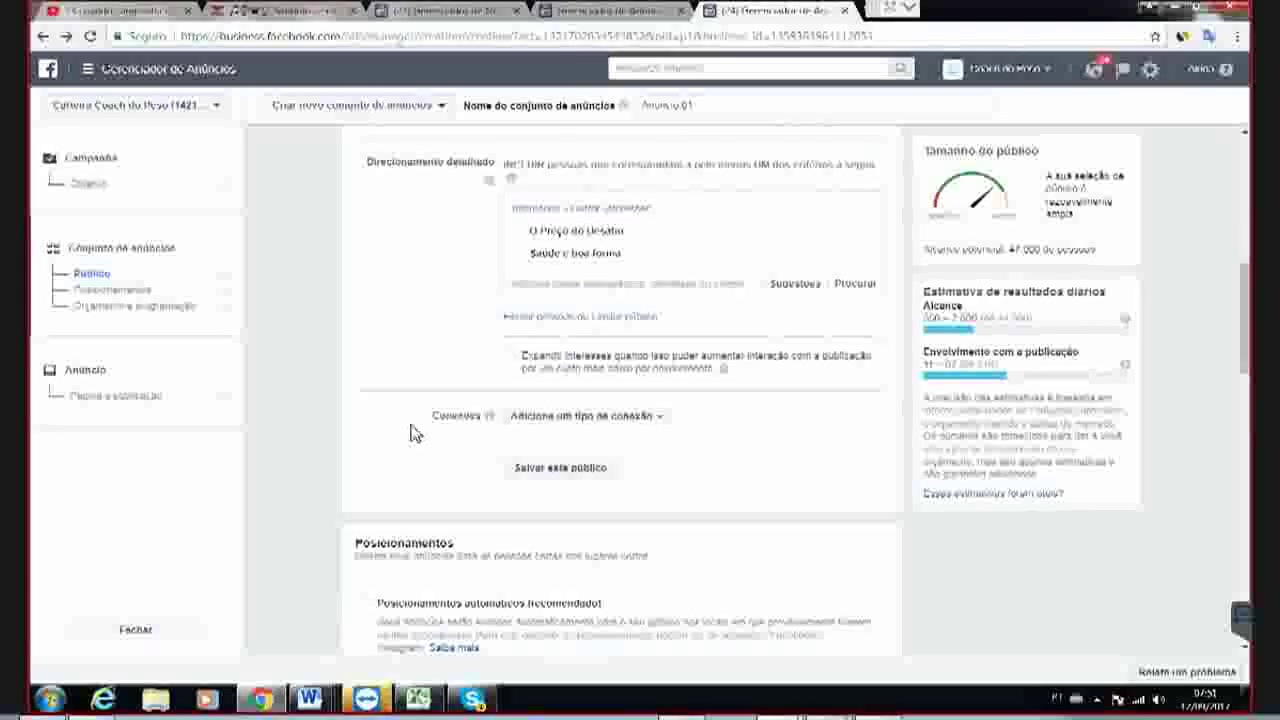
scroll(418, 414, down, 1)
scroll(418, 414, down, 3)
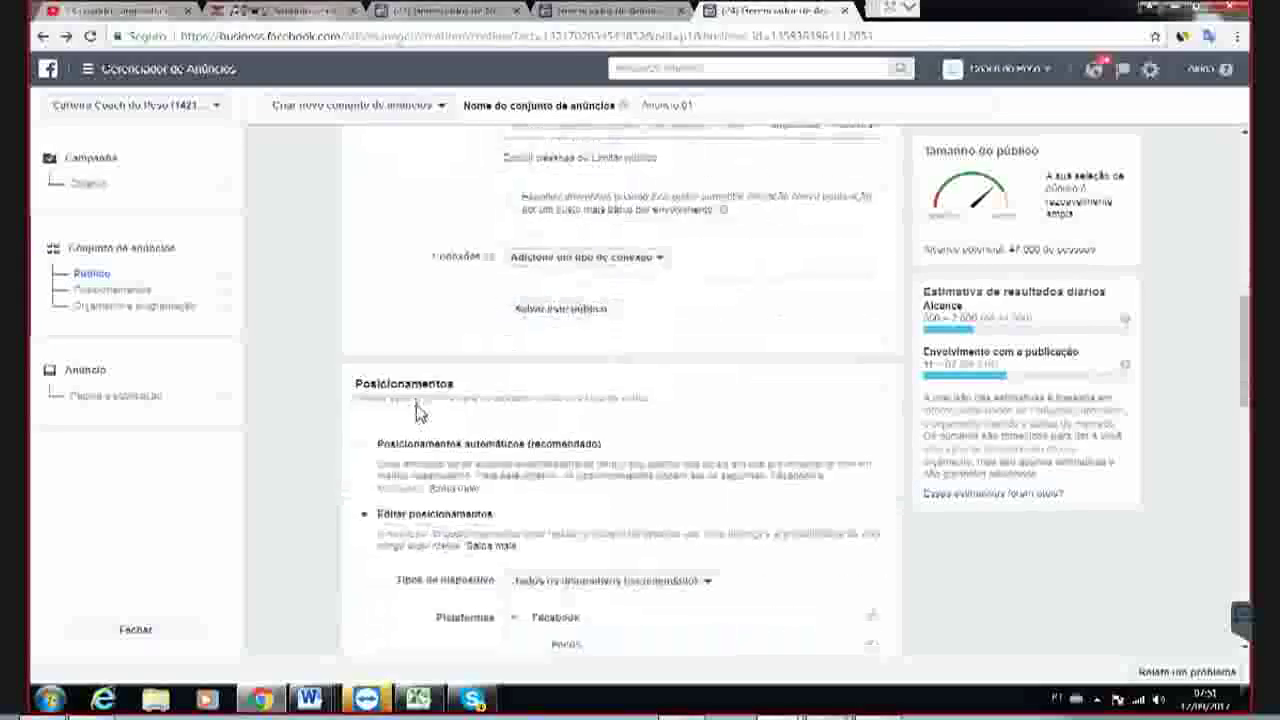
scroll(418, 412, down, 1)
scroll(418, 412, down, 2)
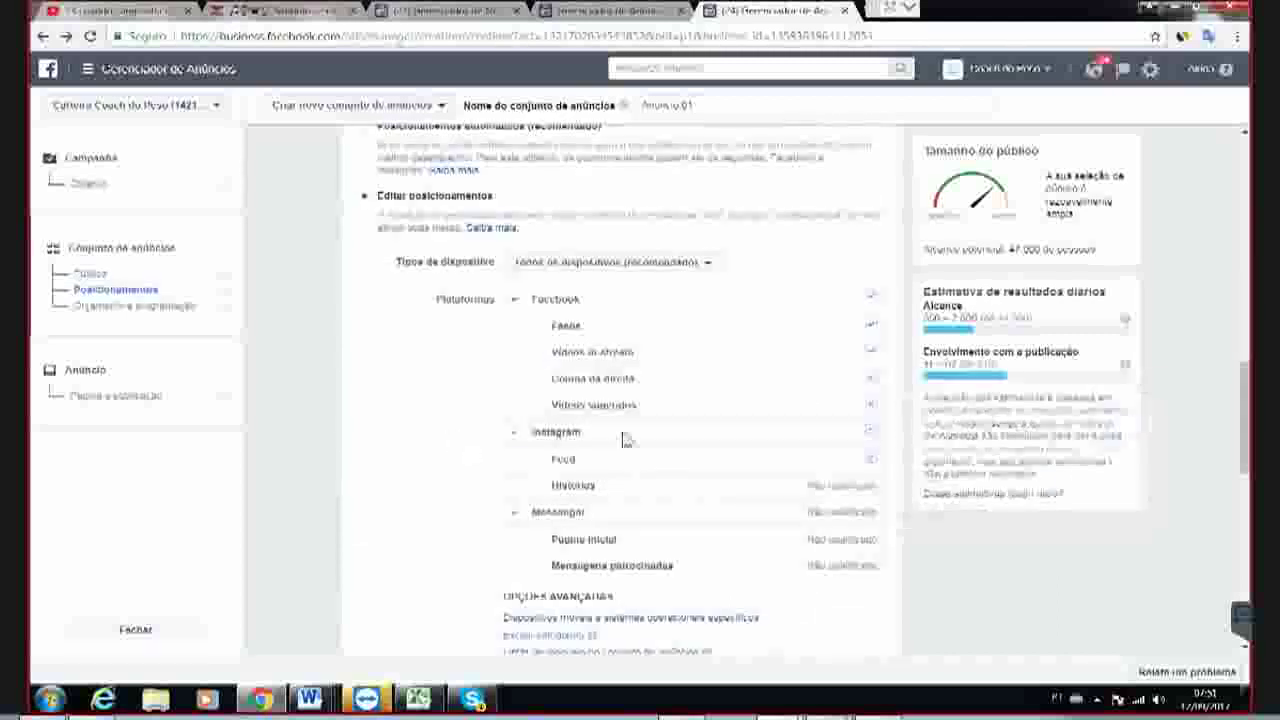
- Exclude the right-column placement on Facebook and restrict delivery on mobile devices to Wi-Fi connections only
mouse_move(868, 386)
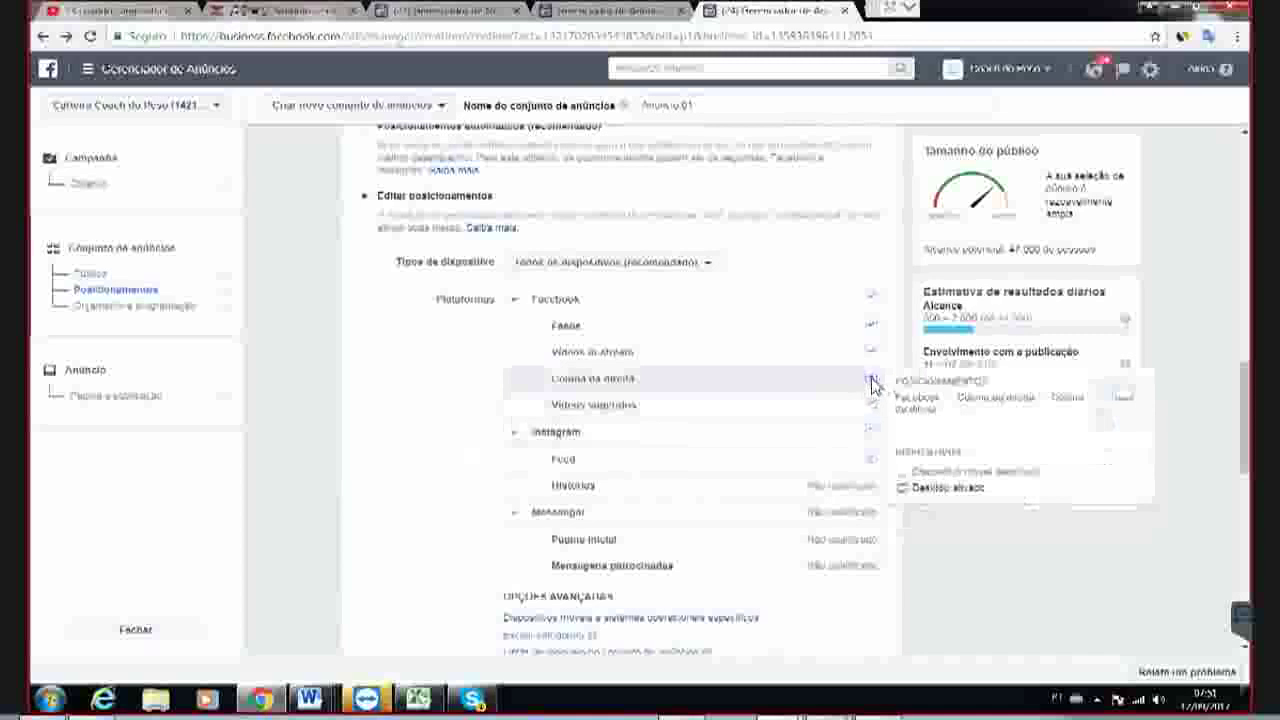
click(871, 381)
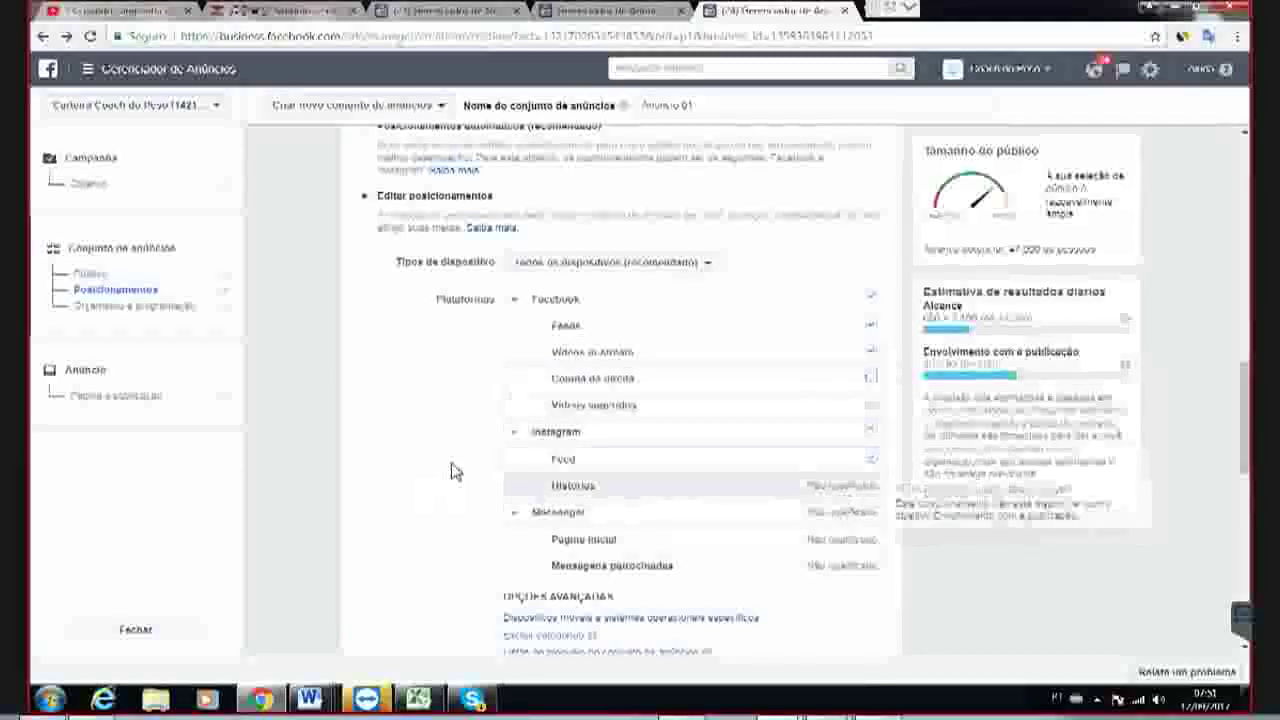
scroll(435, 483, down, 3)
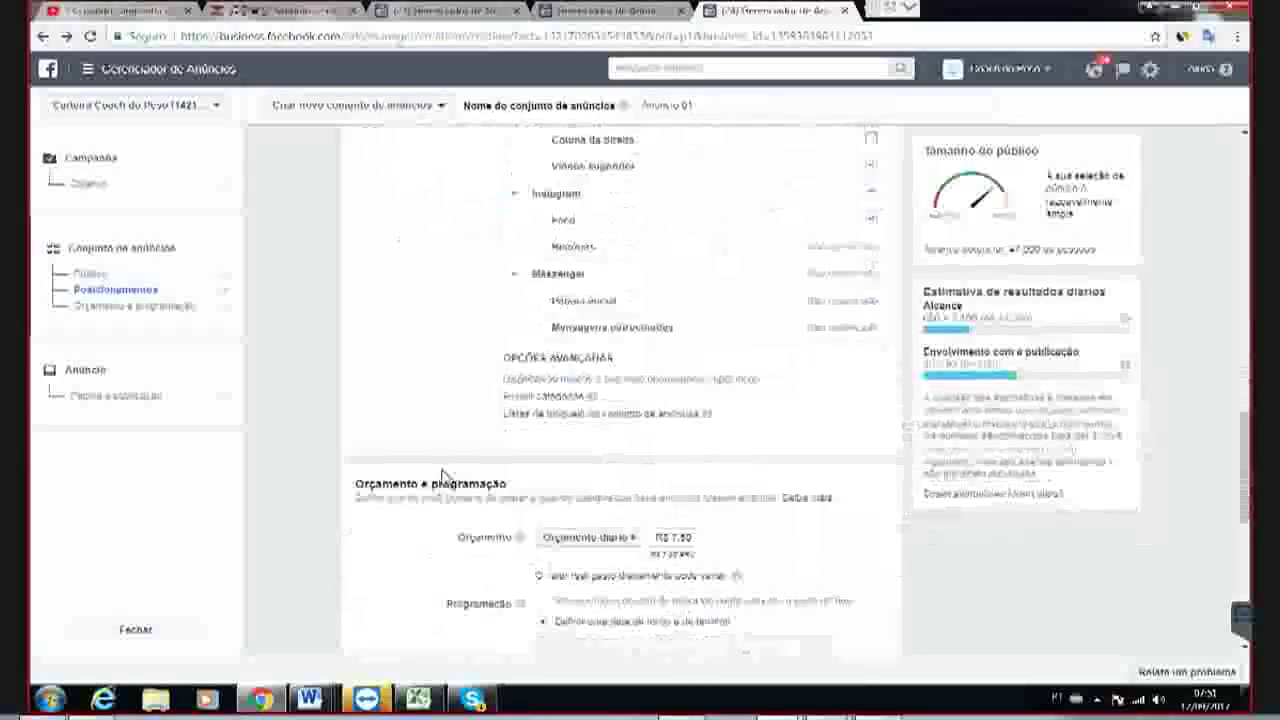
click(705, 380)
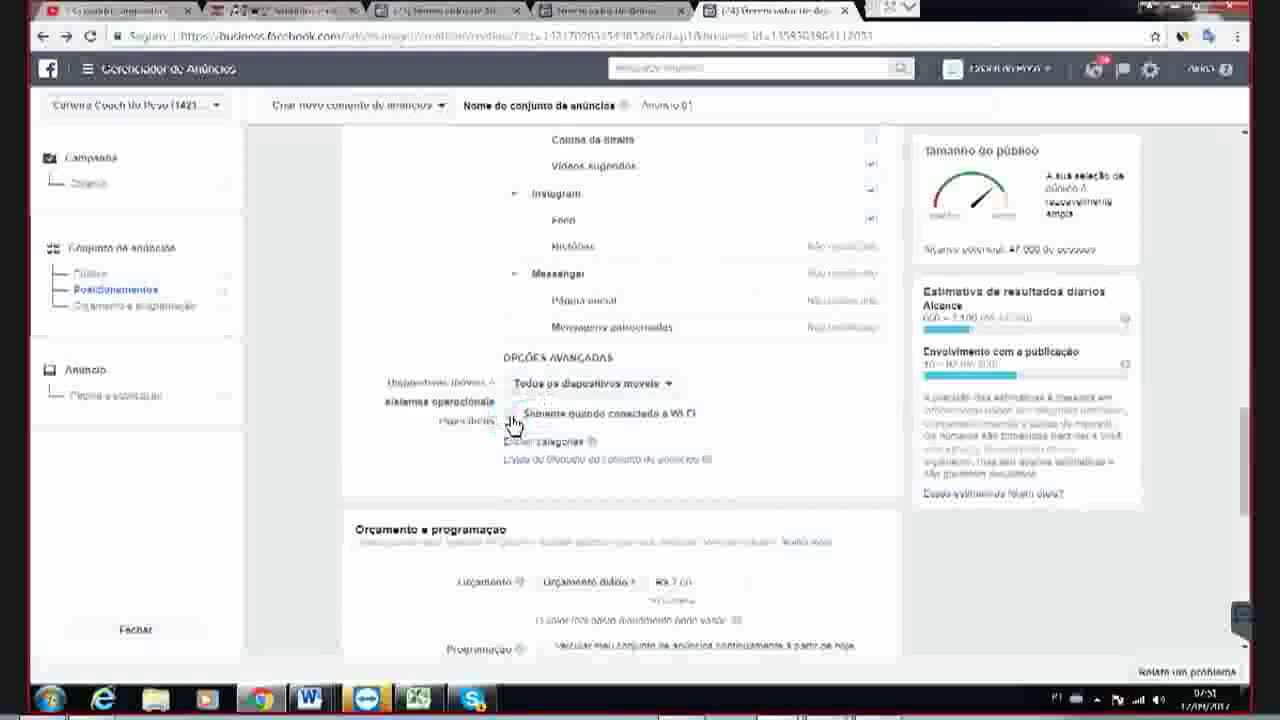
click(514, 420)
- Set the ad set's daily budget to R$ 2,50 and schedule it to run continuously from today
scroll(640, 425, down, 3)
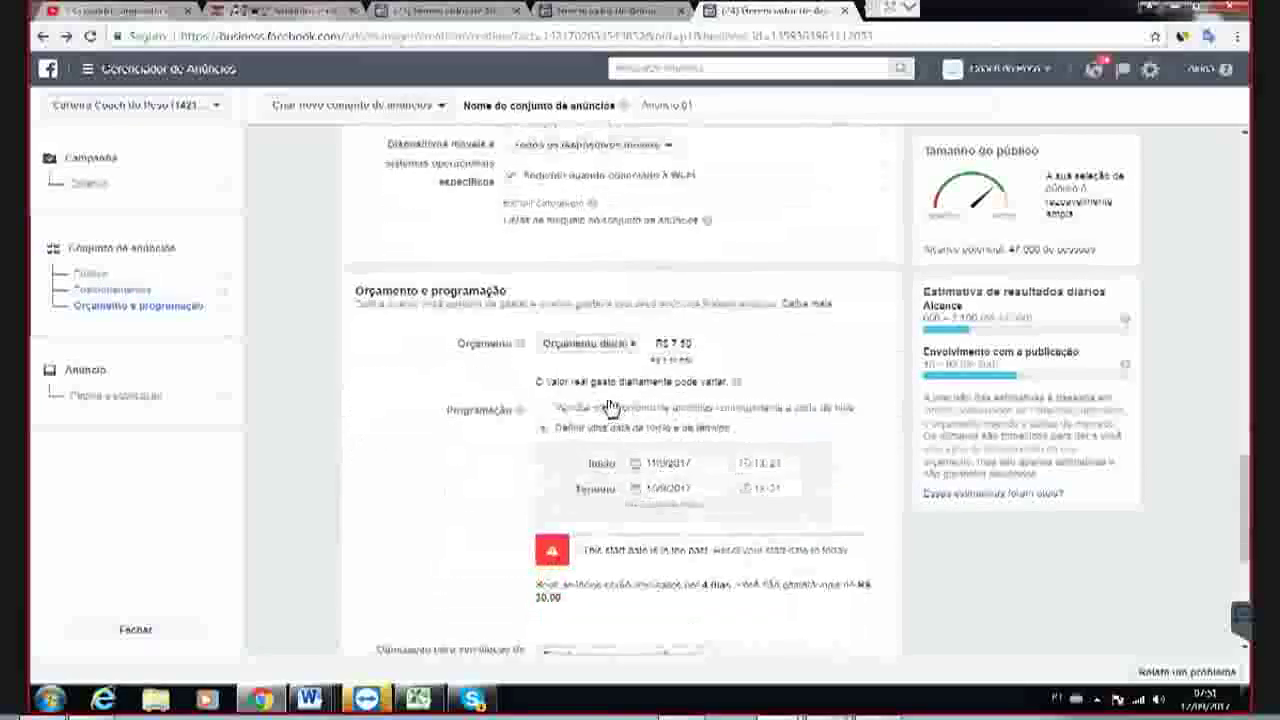
click(676, 352)
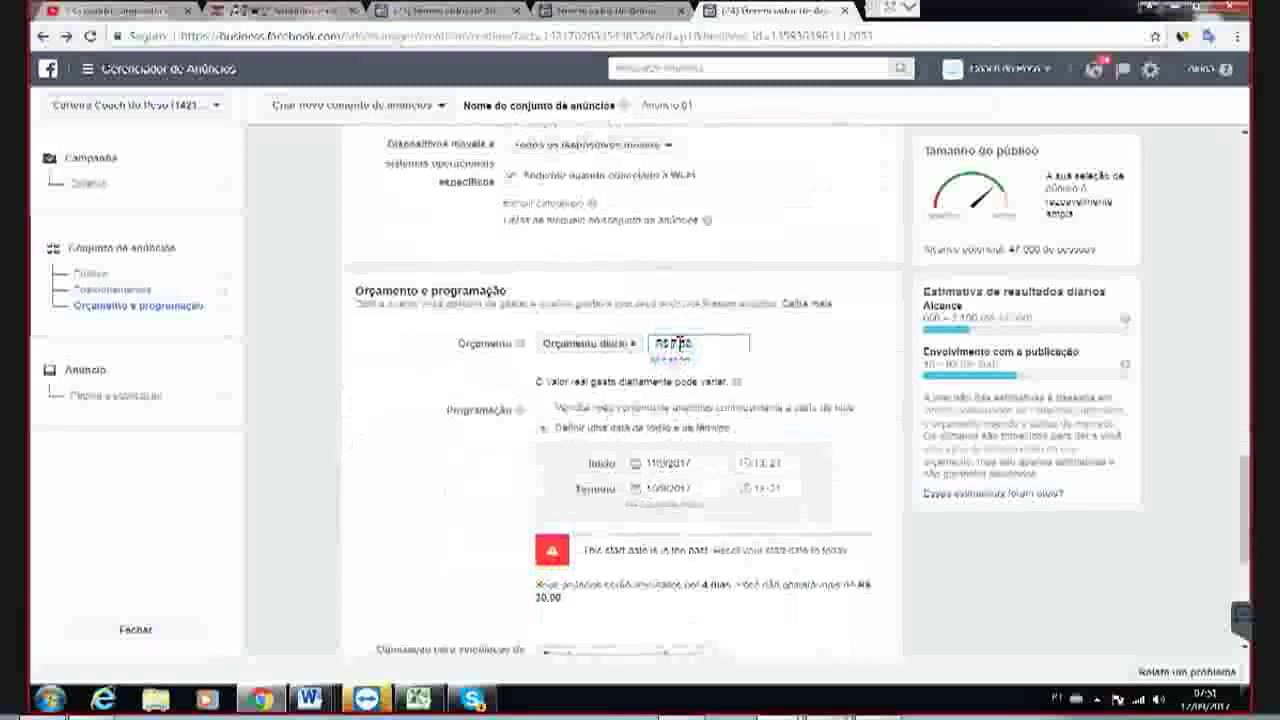
click(775, 349)
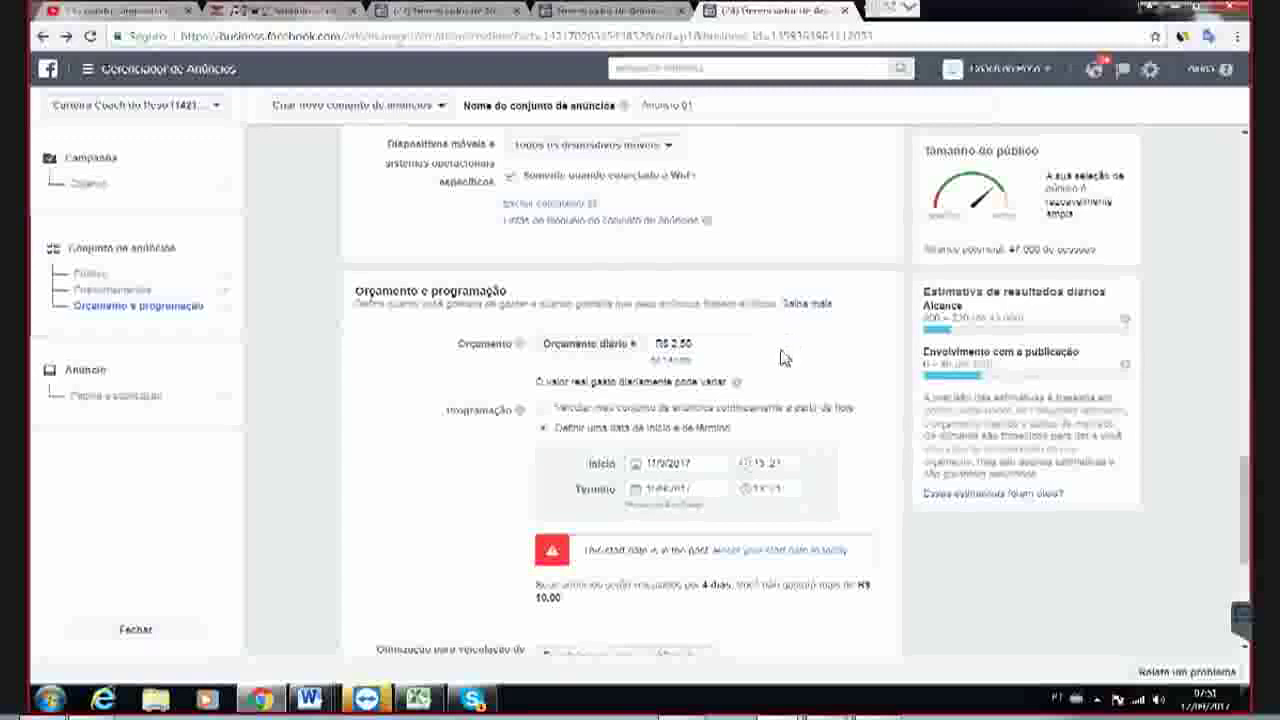
click(628, 410)
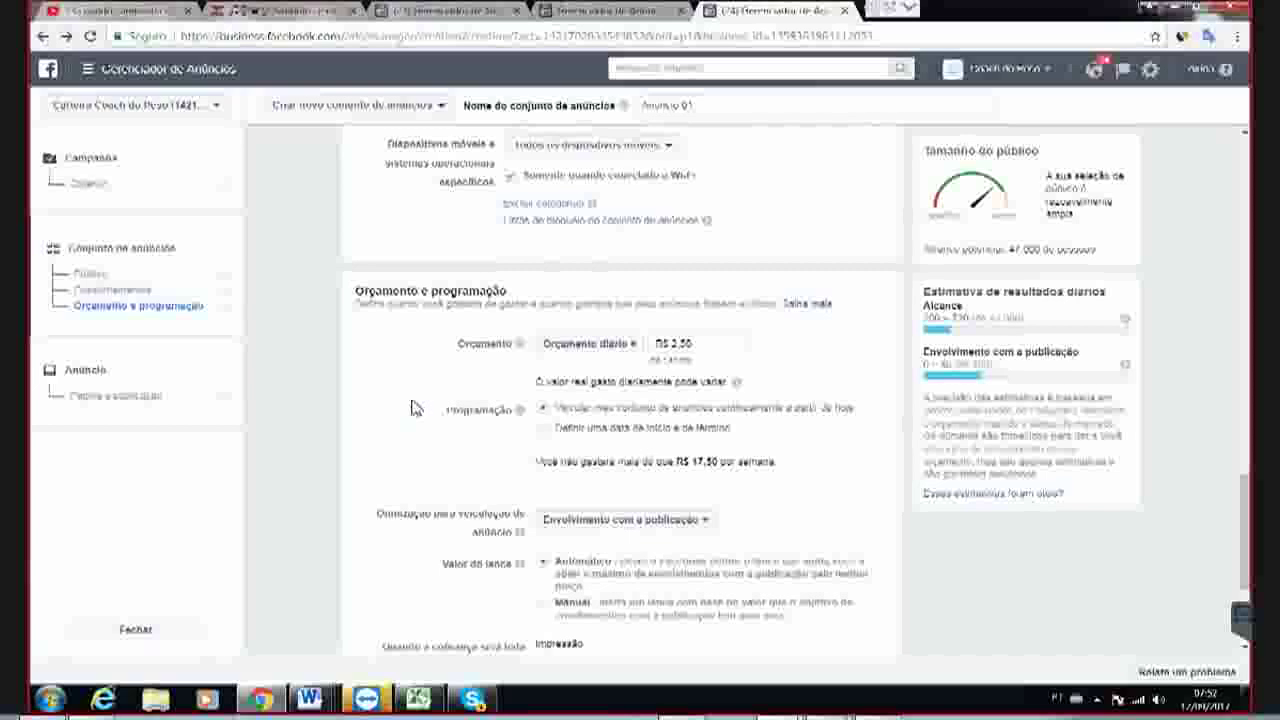
- Examine the ad set's delivery optimization, bid, charging and delivery-type settings, and recheck its placements and mobile device options
scroll(416, 408, down, 1)
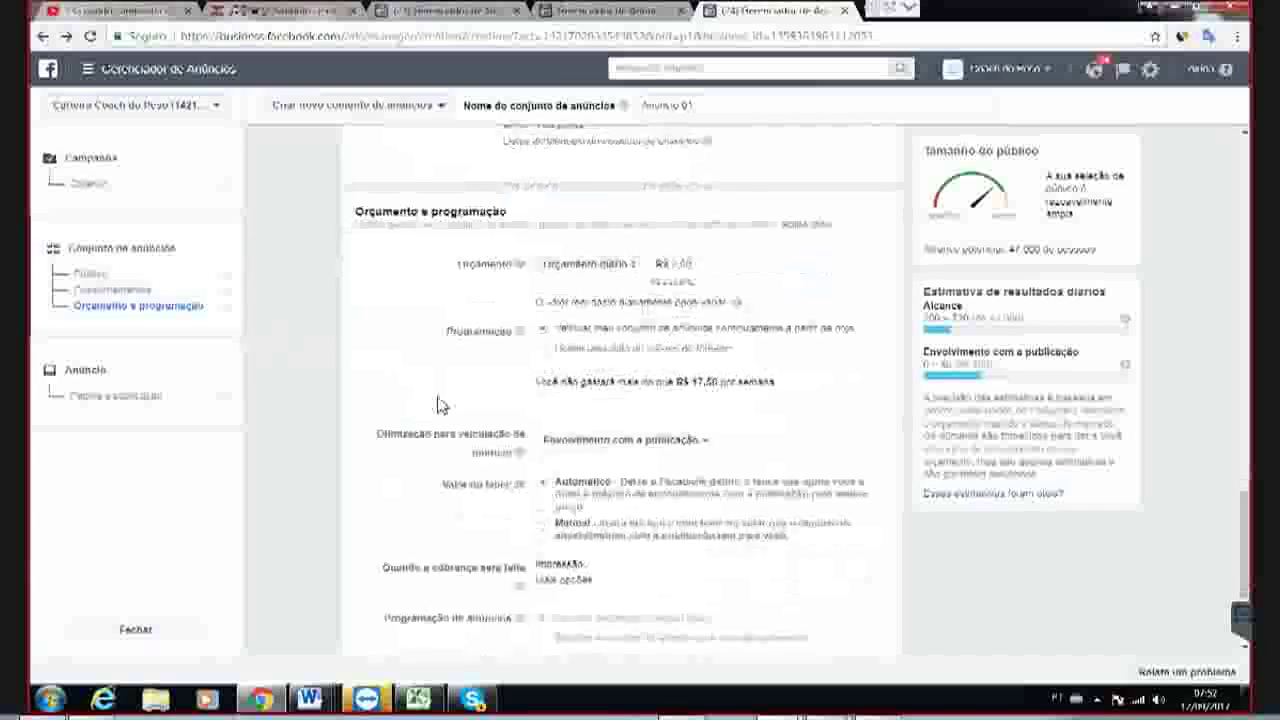
scroll(441, 453, down, 1)
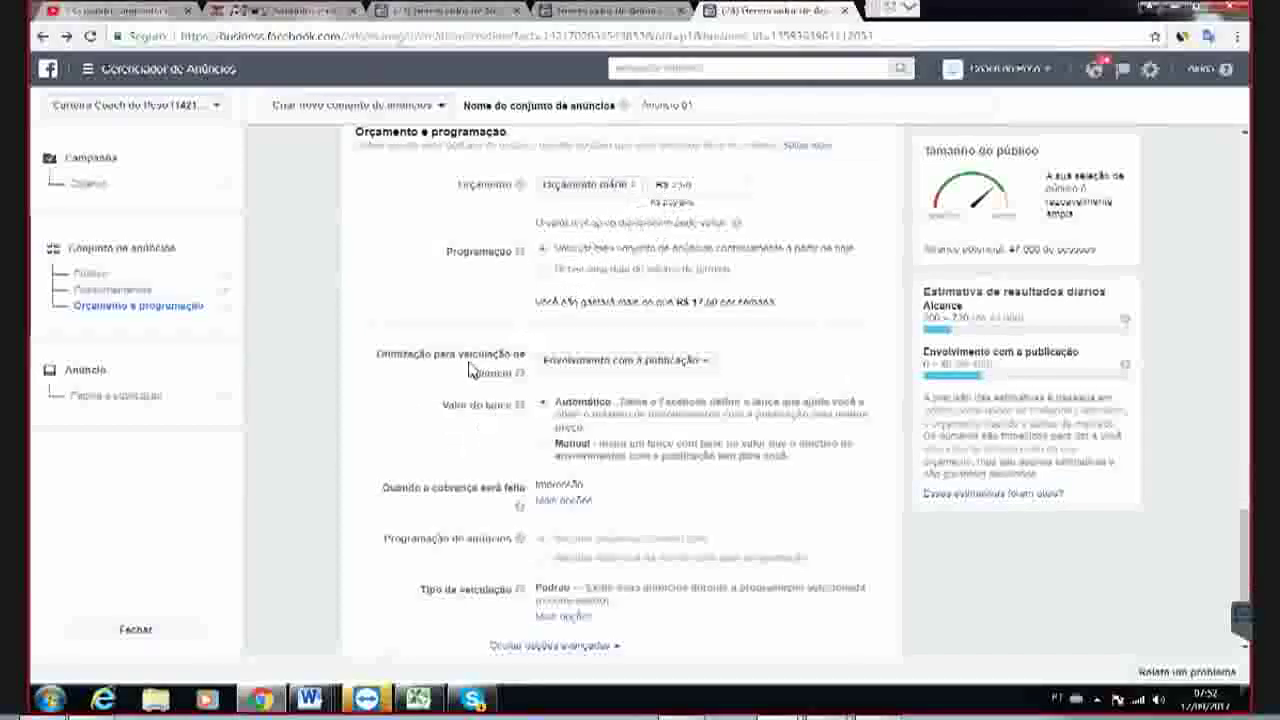
scroll(470, 380, up, 5)
scroll(489, 373, up, 3)
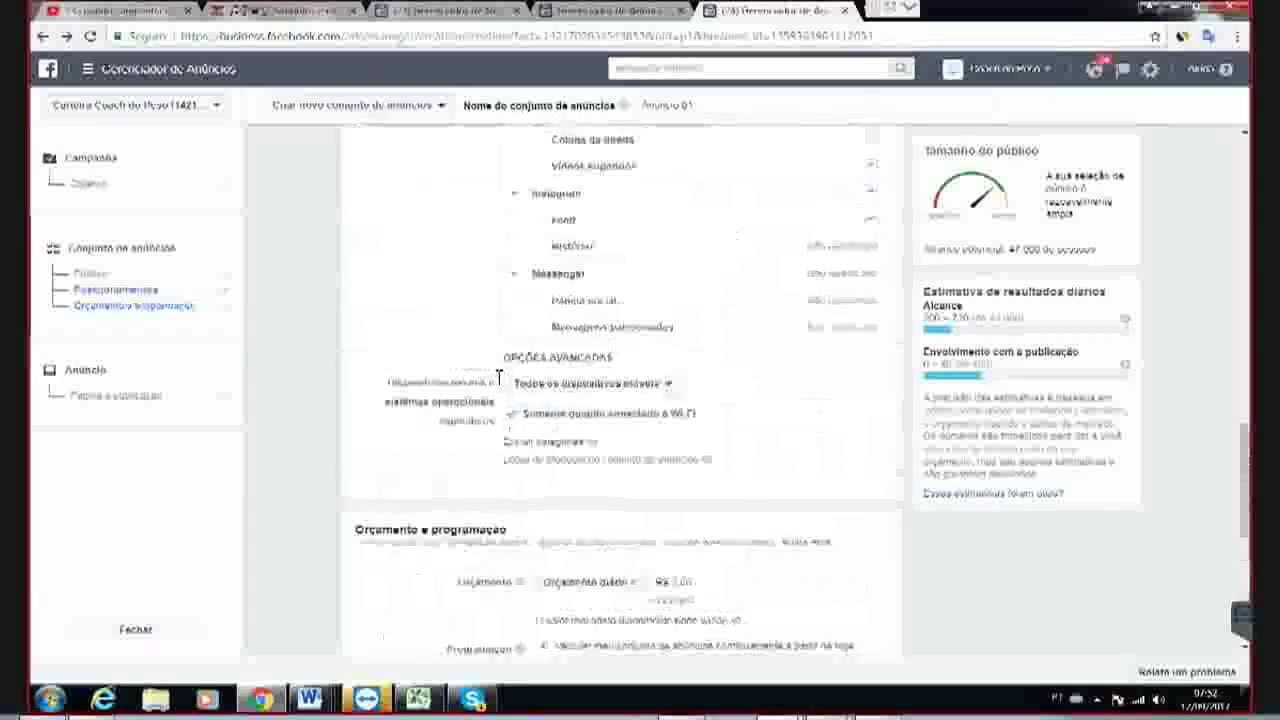
scroll(497, 385, up, 4)
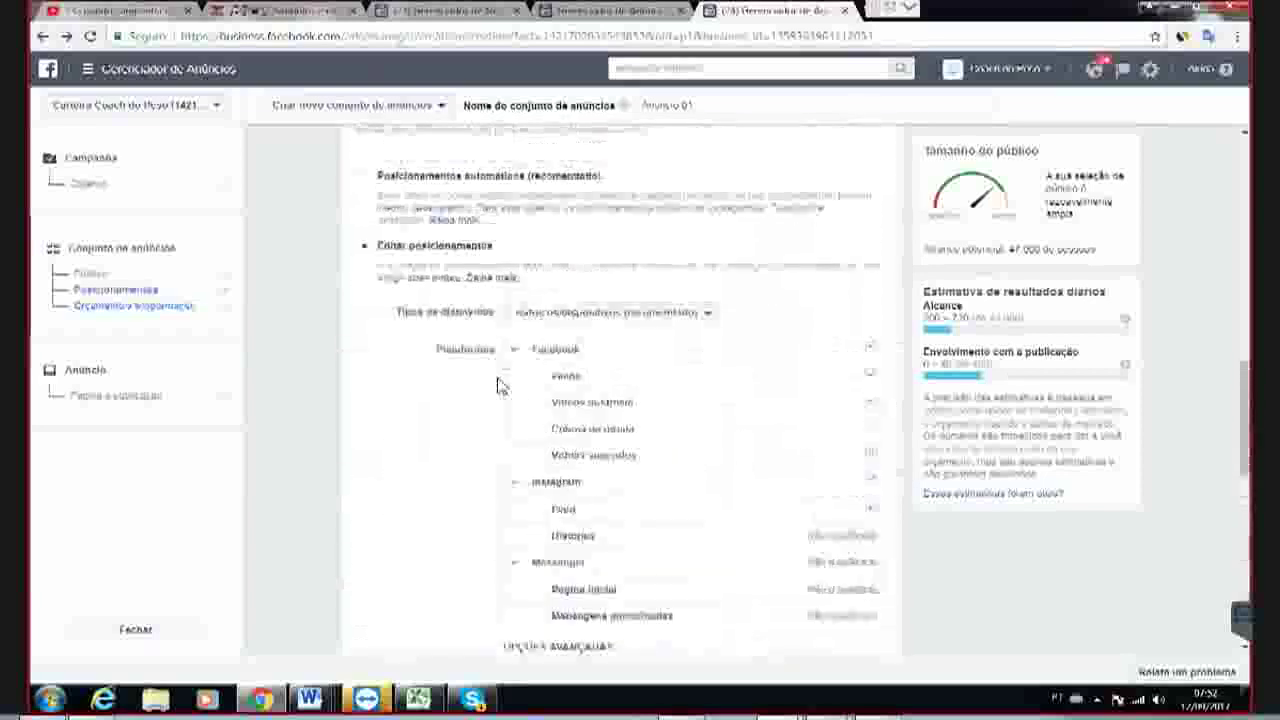
scroll(500, 385, down, 5)
scroll(500, 382, down, 3)
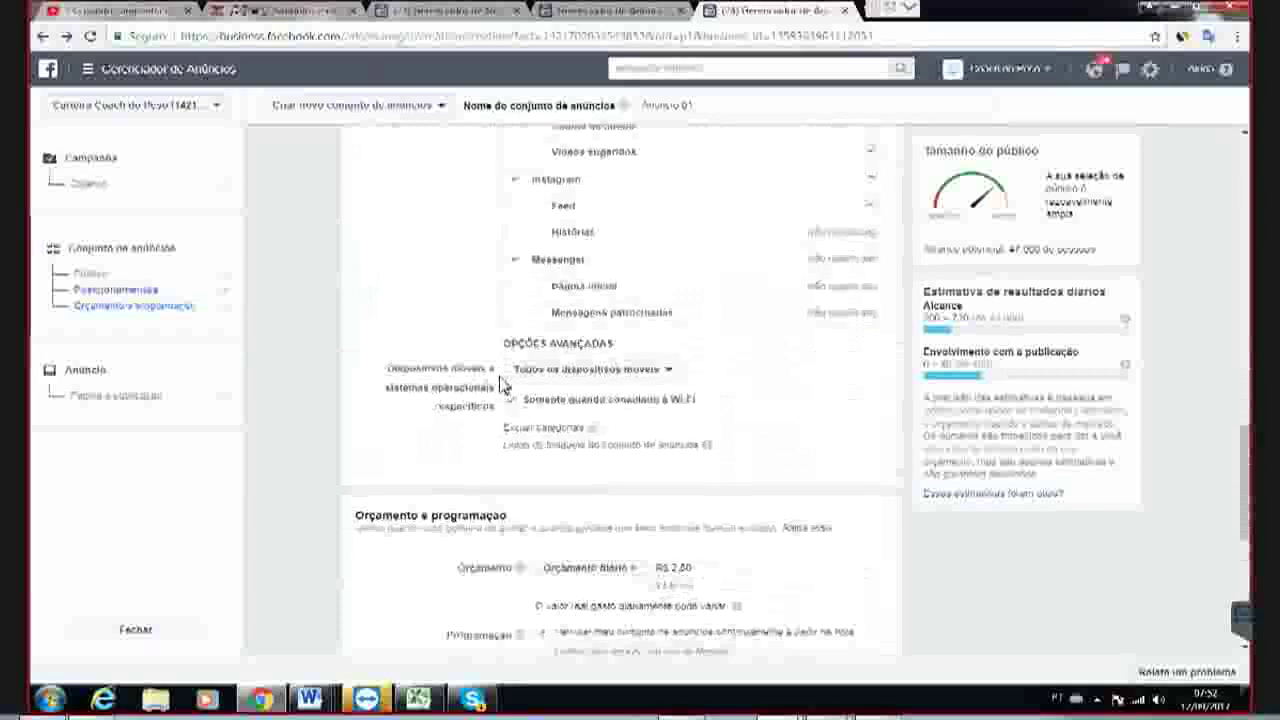
- Remove the interests Saúde e boa forma and O Preço do Desafio from the audience's detailed targeting
scroll(505, 383, up, 10)
scroll(510, 383, up, 2)
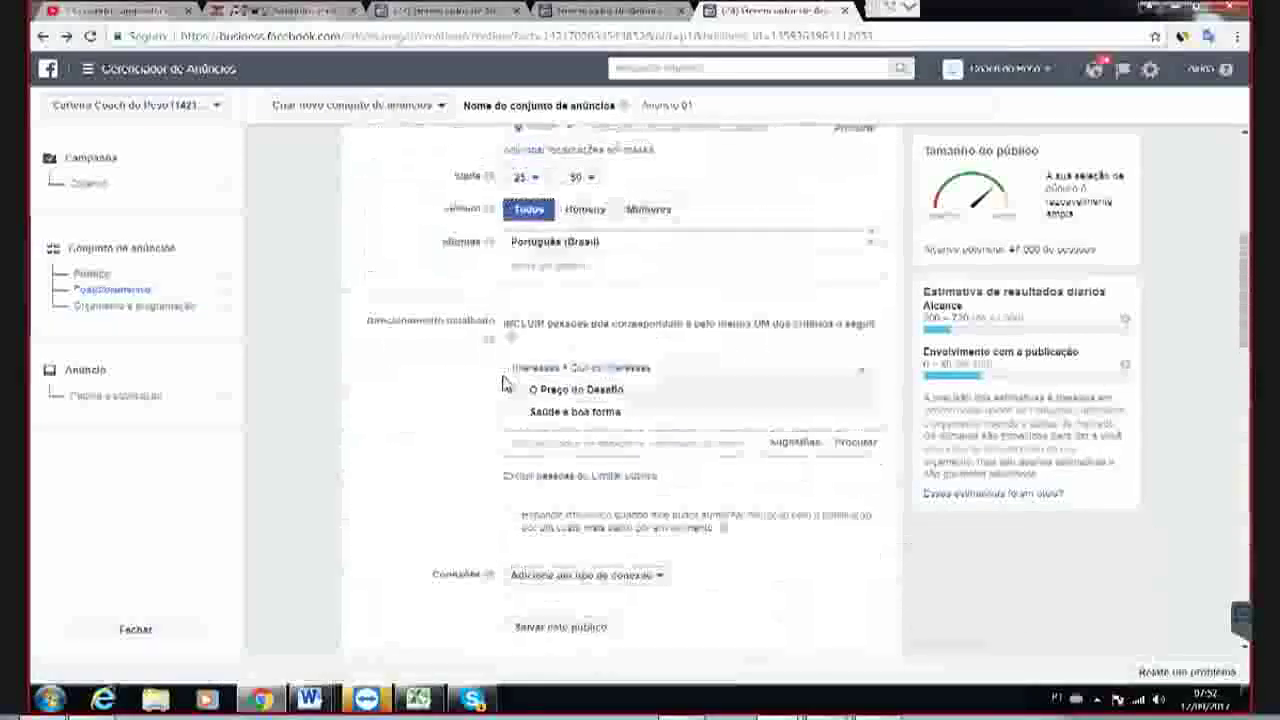
click(863, 416)
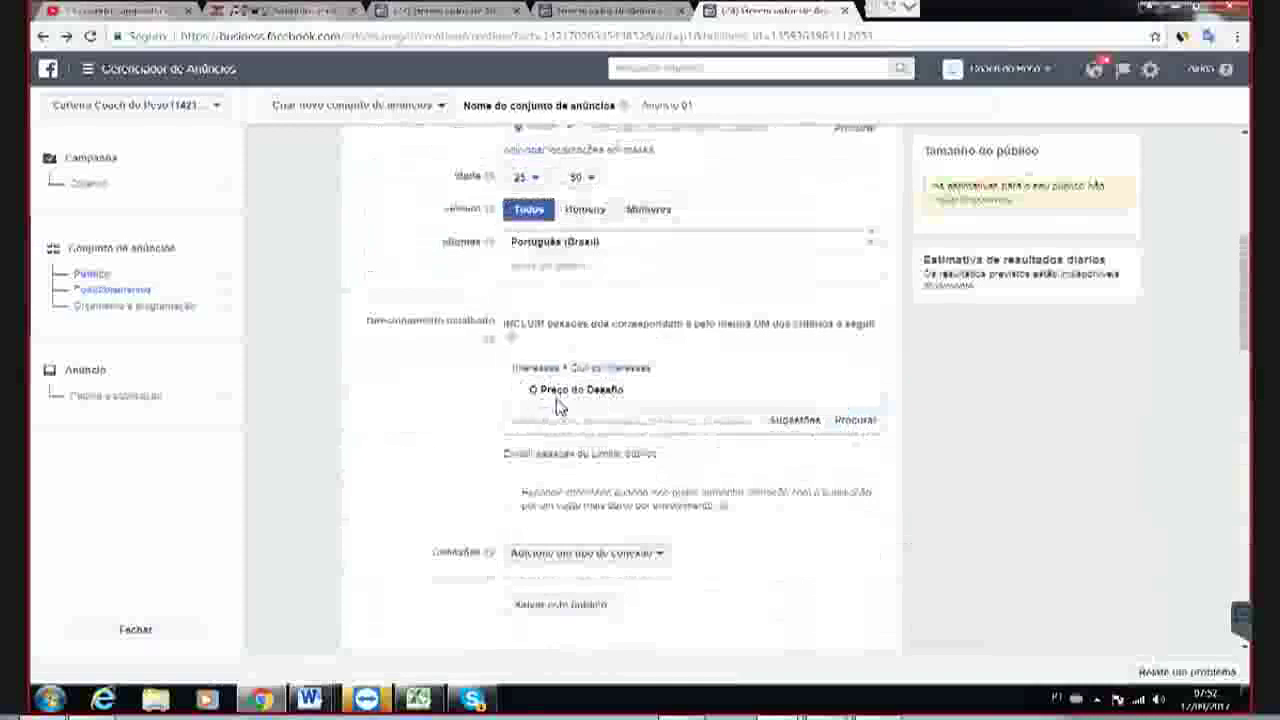
mouse_move(583, 402)
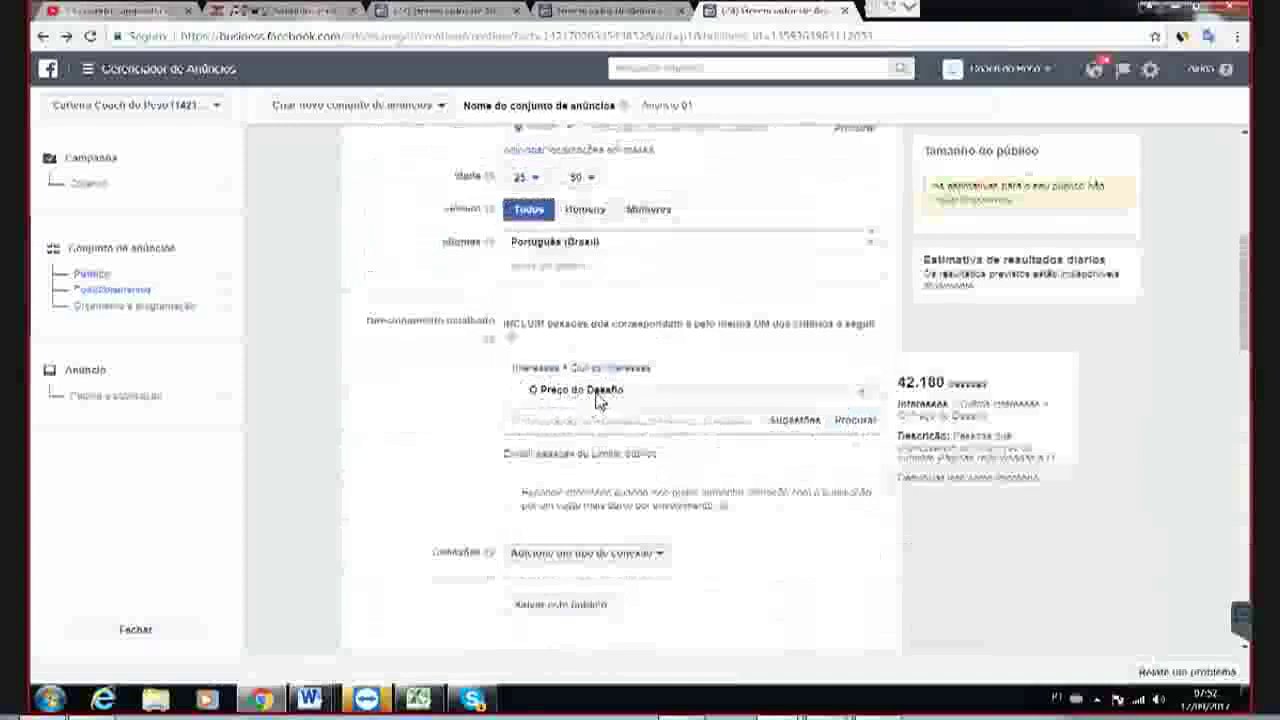
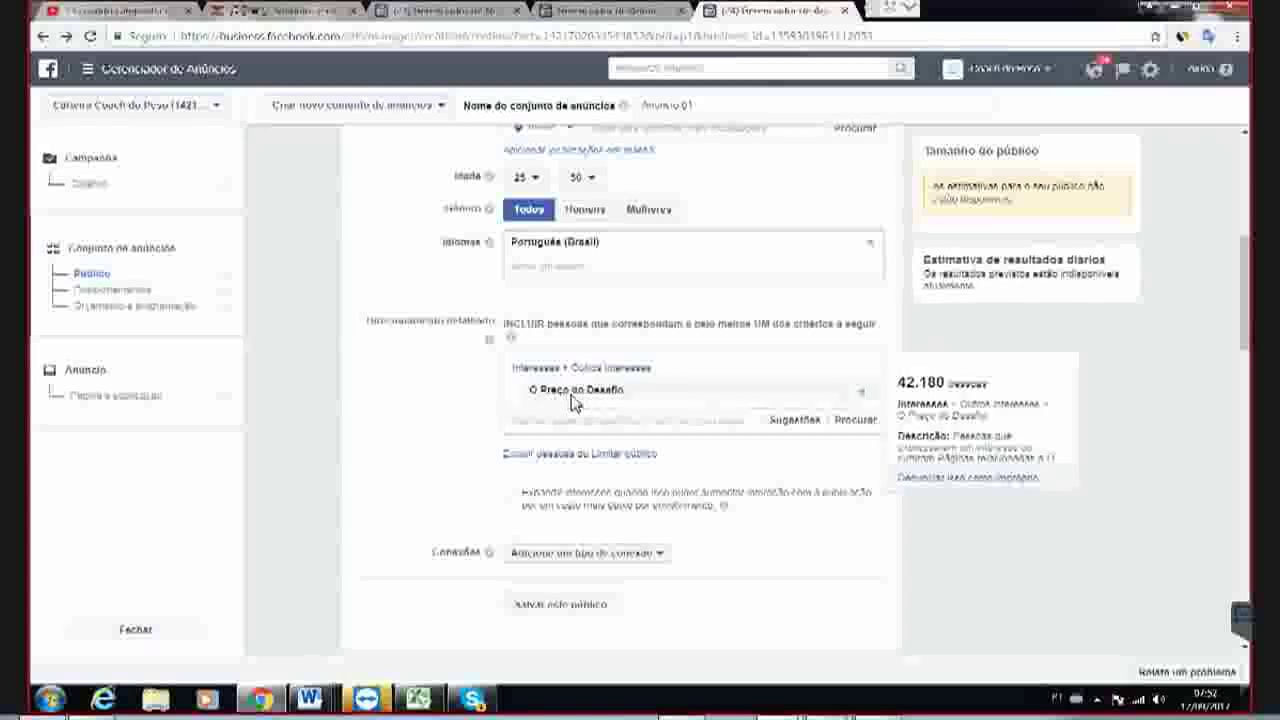
click(864, 396)
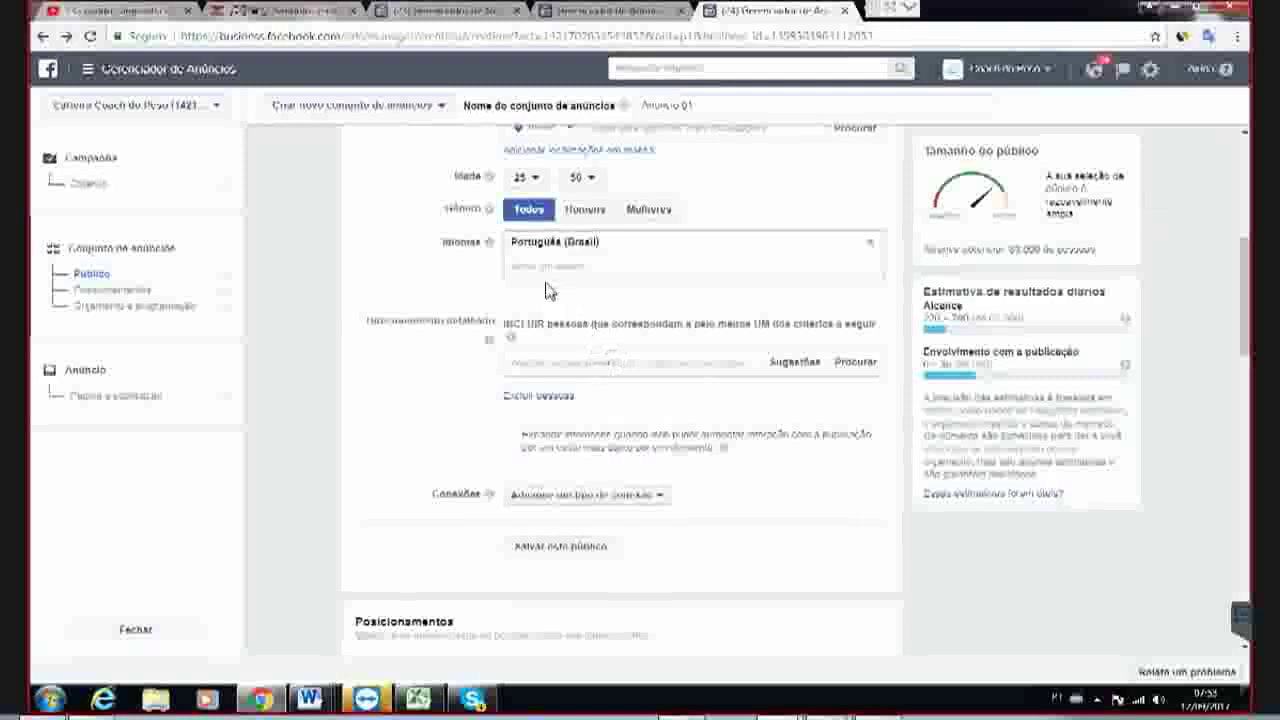
- Search the detailed-targeting interests for "desafio" and add O Preço do Desafio
click(556, 363)
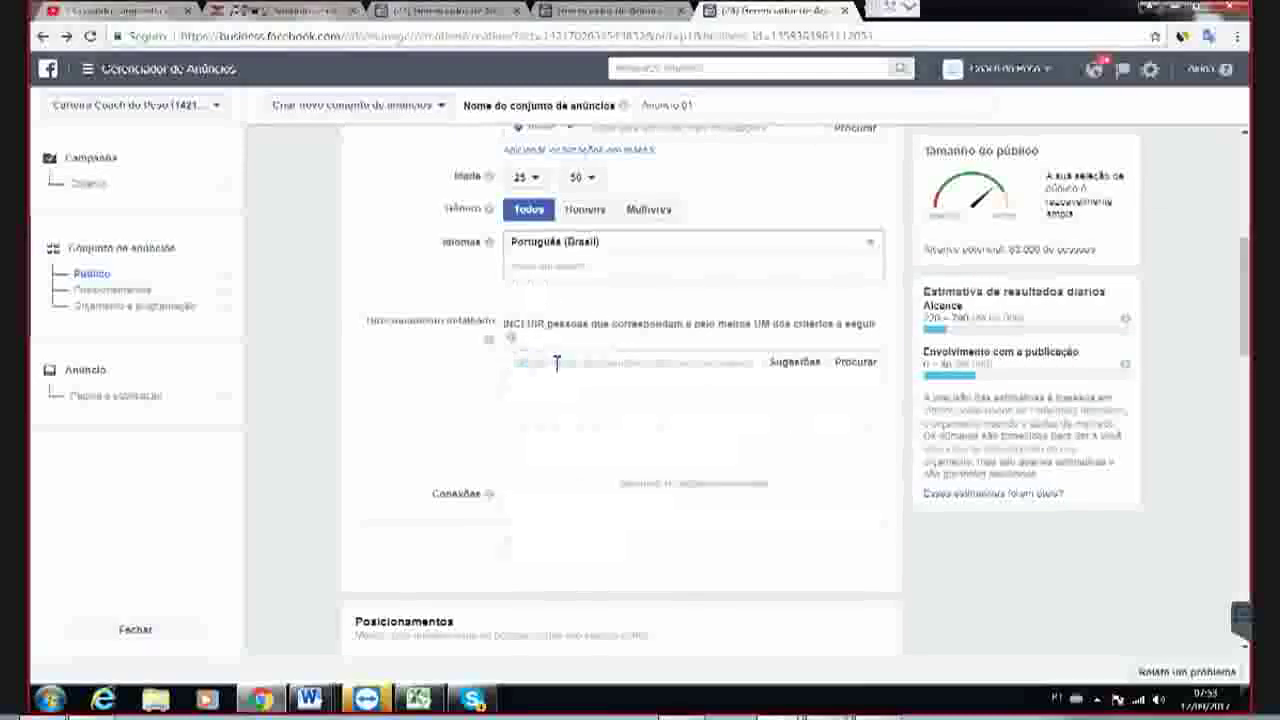
text(Bo)
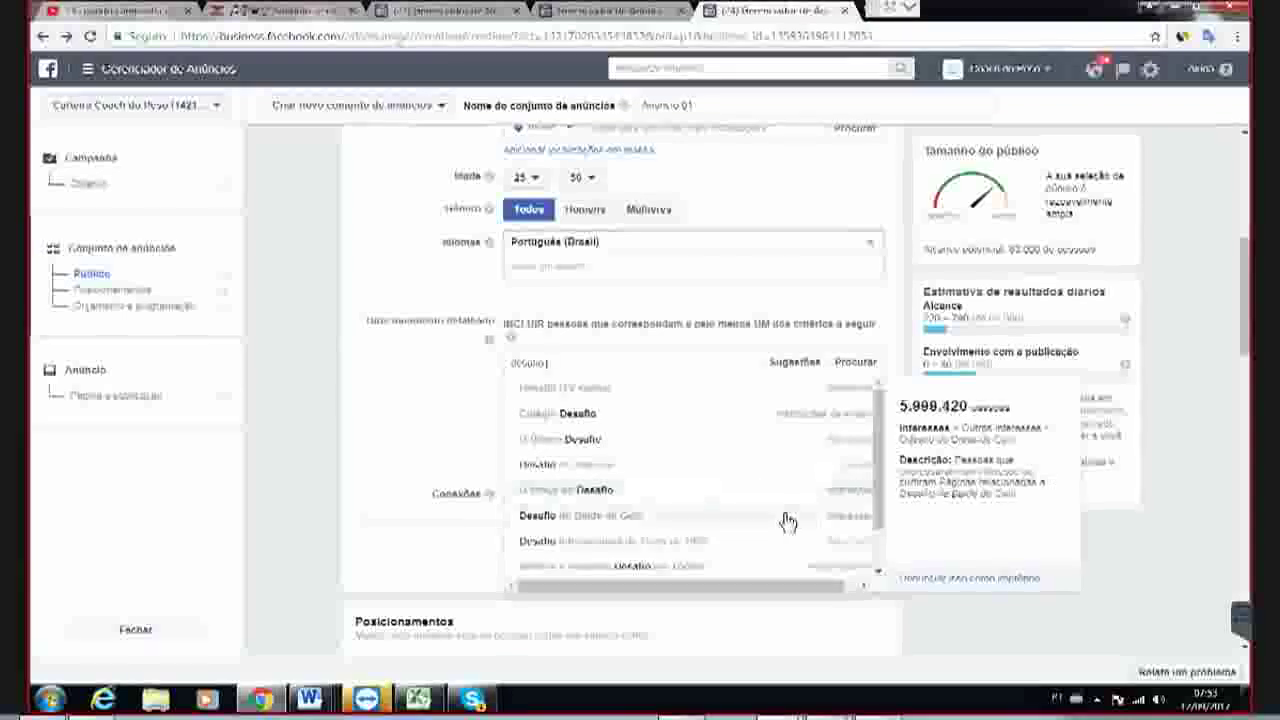
click(840, 494)
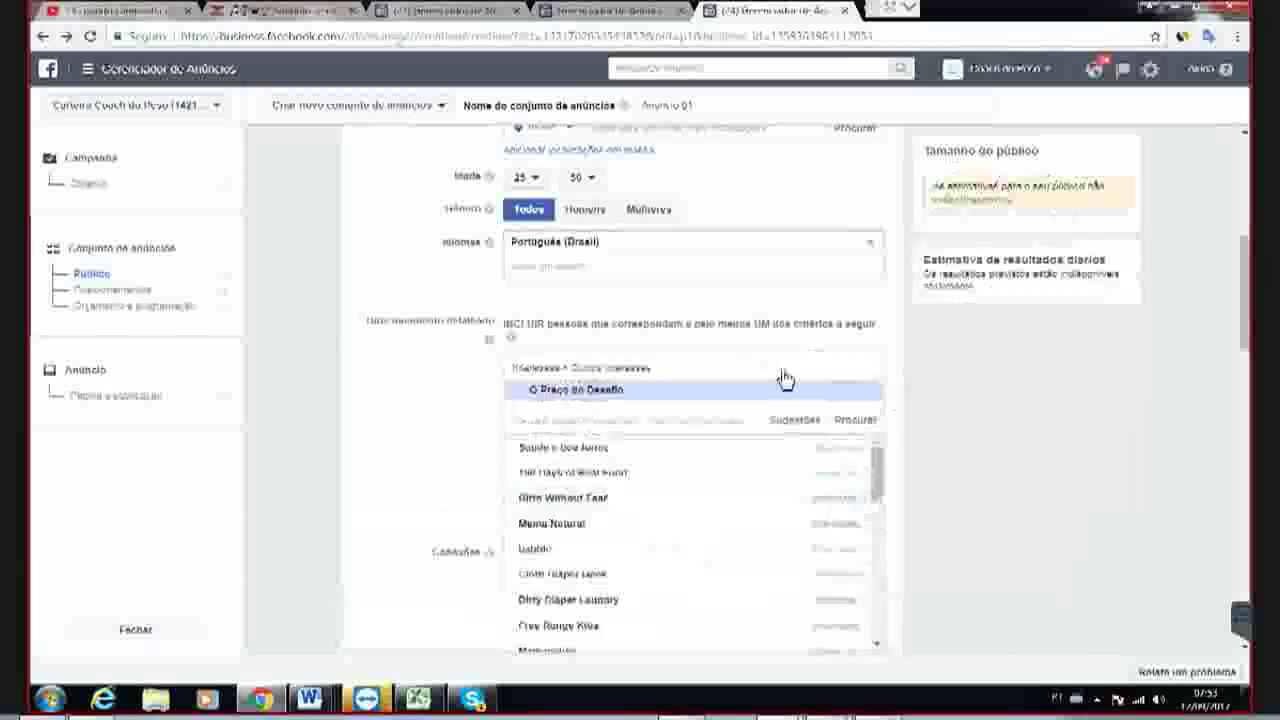
- Look up "o preço do desafio filme" on Google in a separate tab, then return to the ad set
key(ctrl+t)
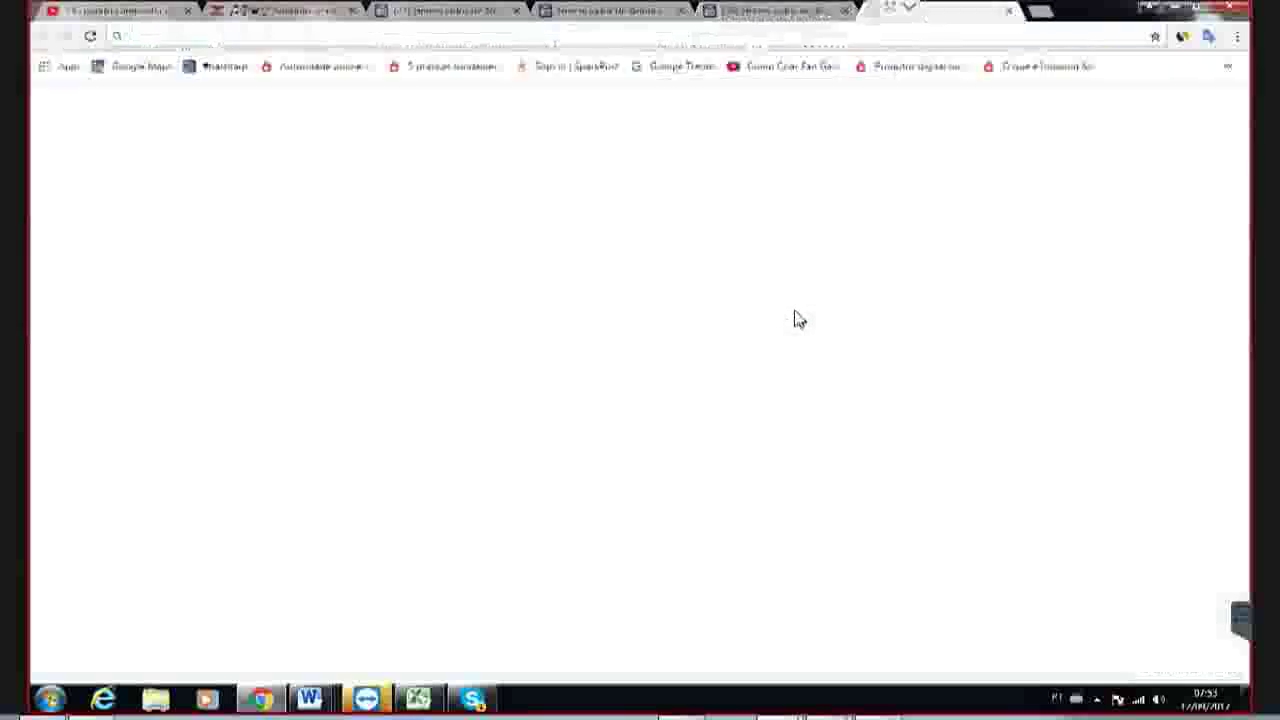
text(o preço)
text(do )
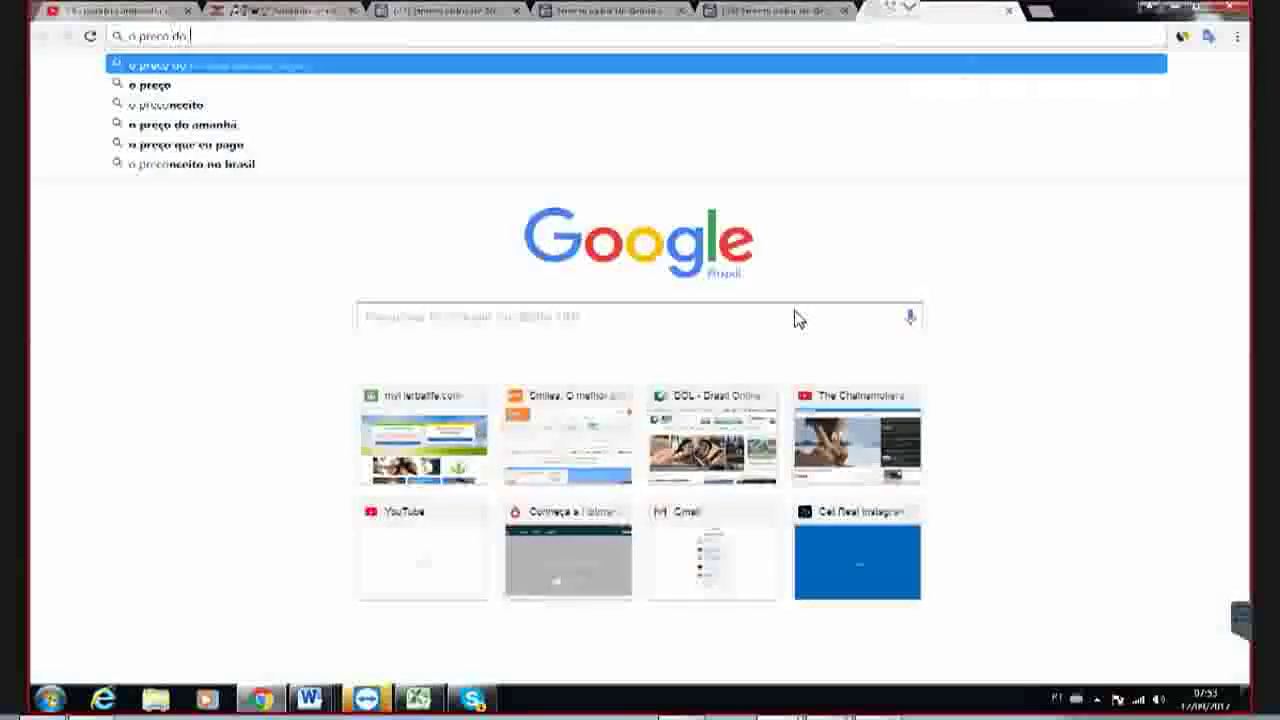
text(fesafio)
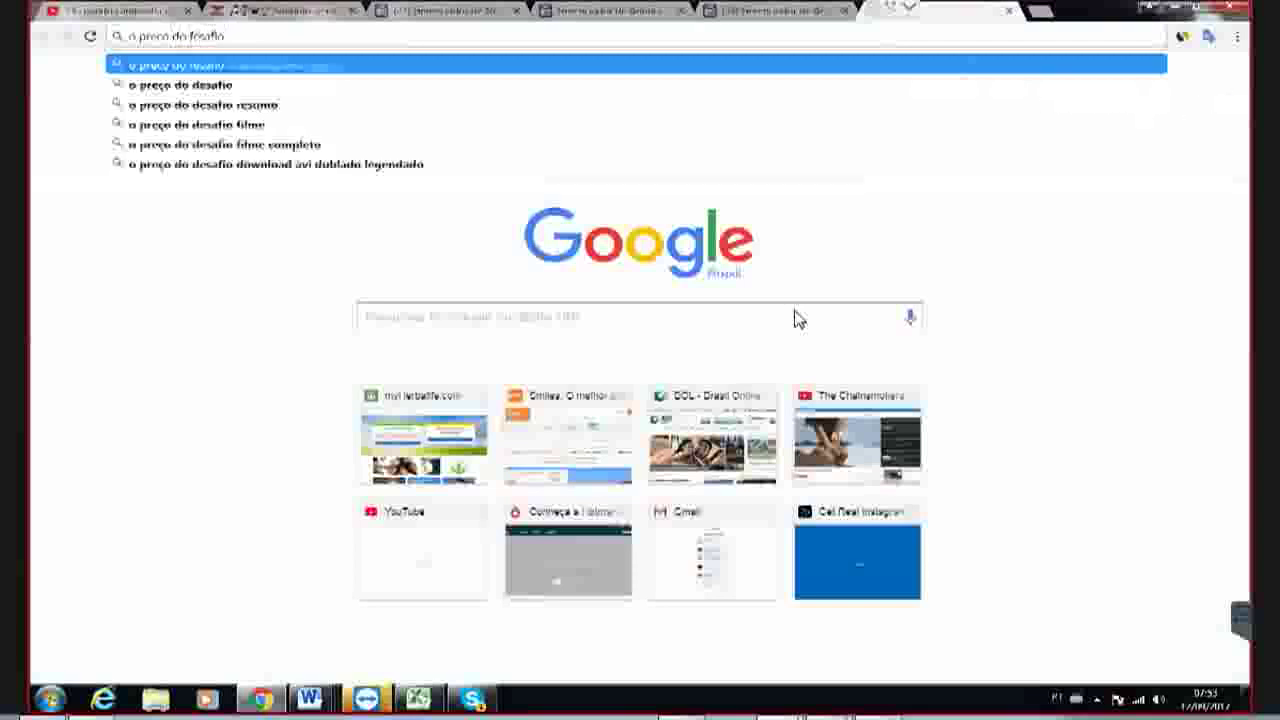
key(Down)
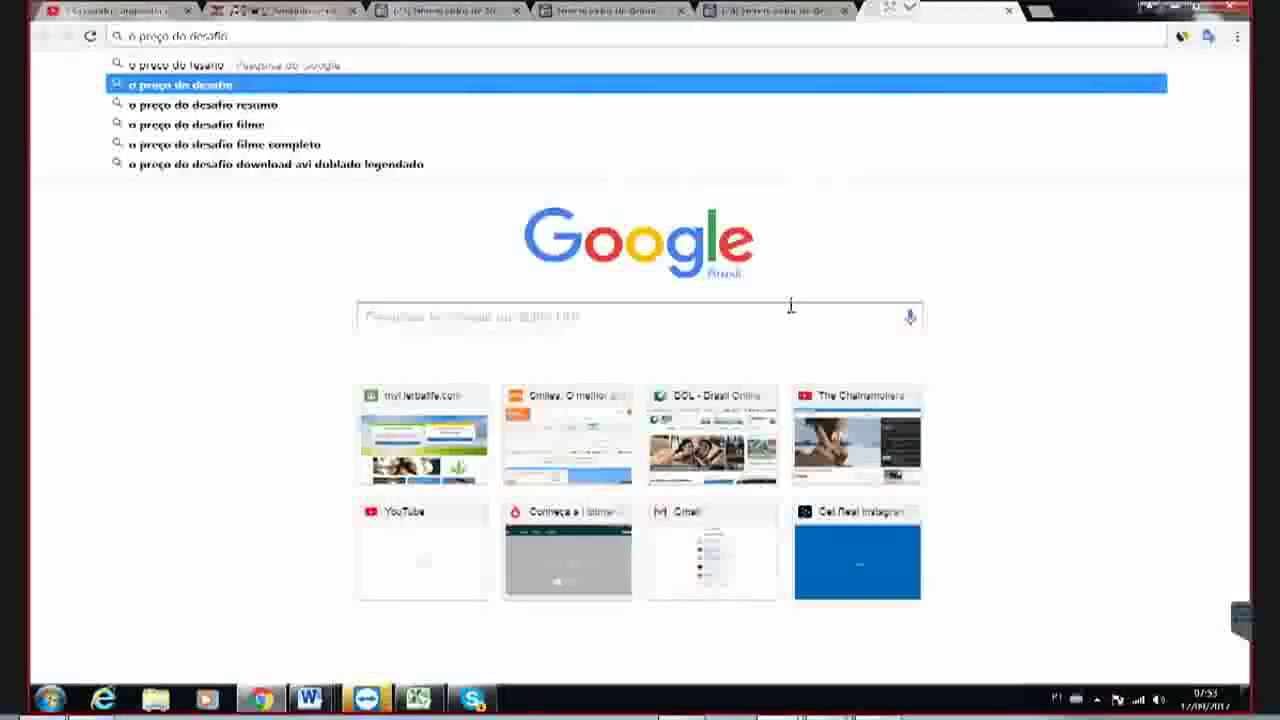
click(216, 125)
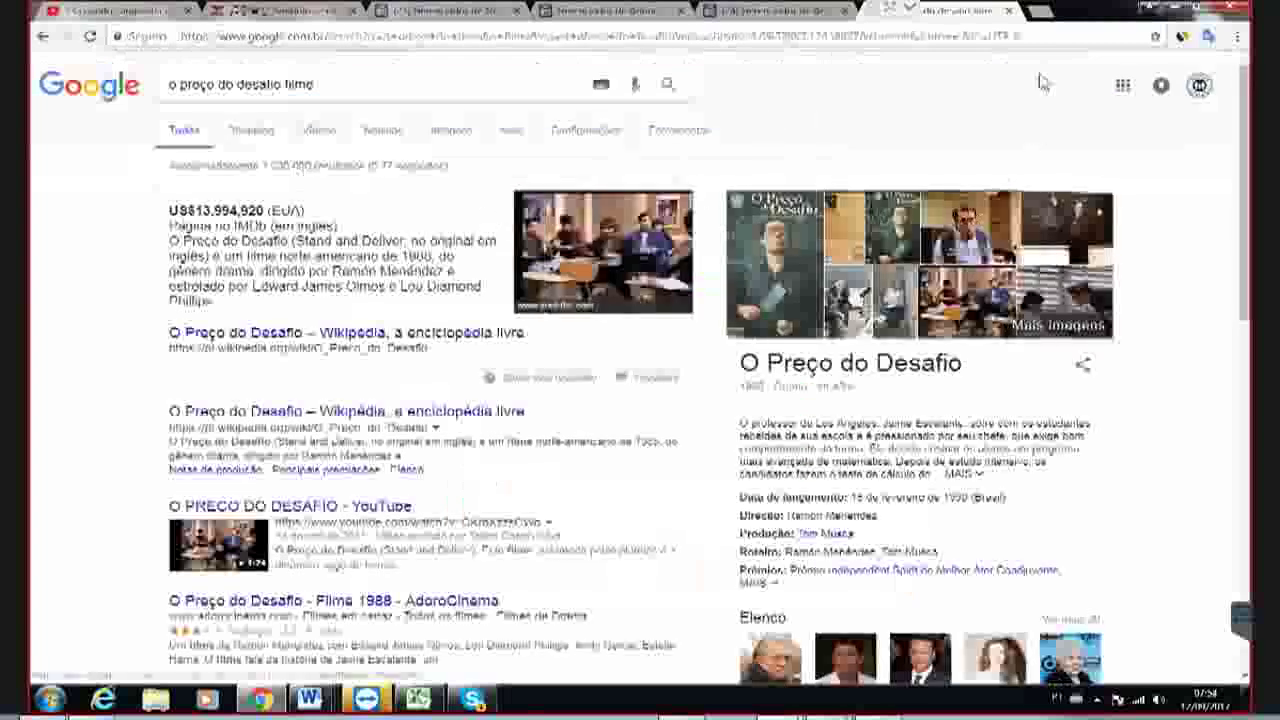
click(825, 14)
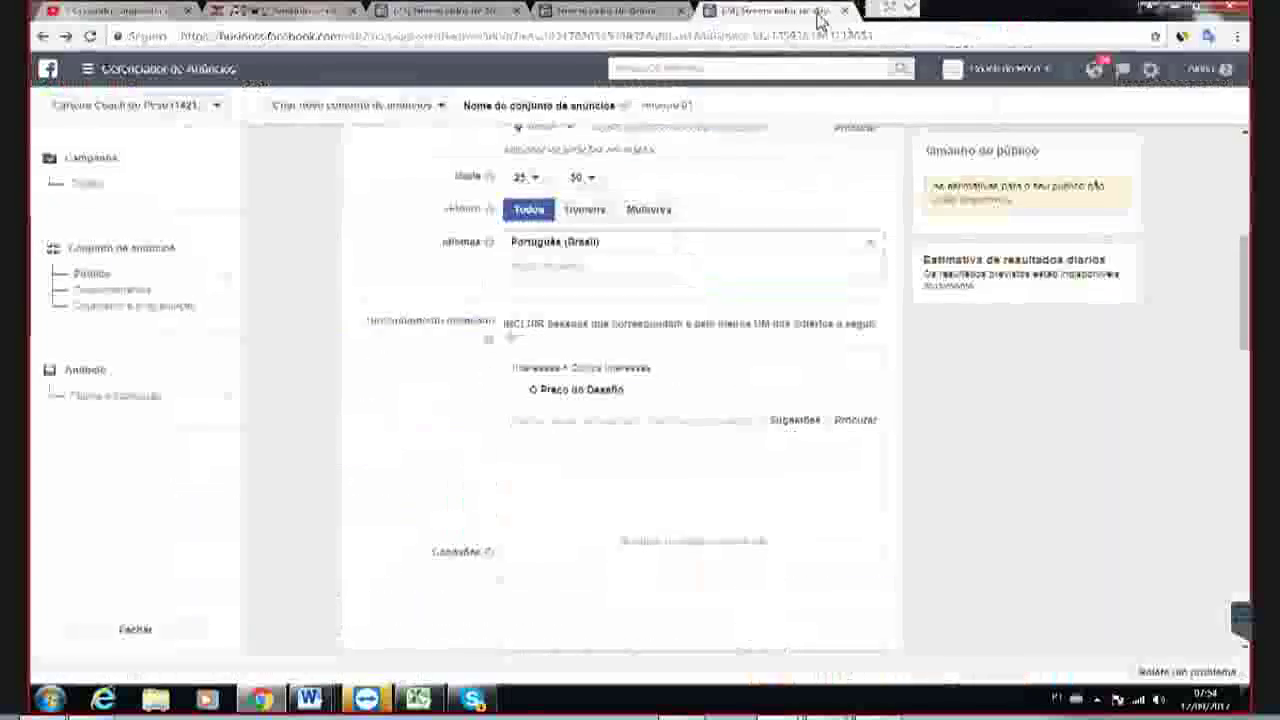
- Replace the interest O Preço do Desafio with Saúde e boa forma in the audience's detailed targeting
mouse_move(614, 394)
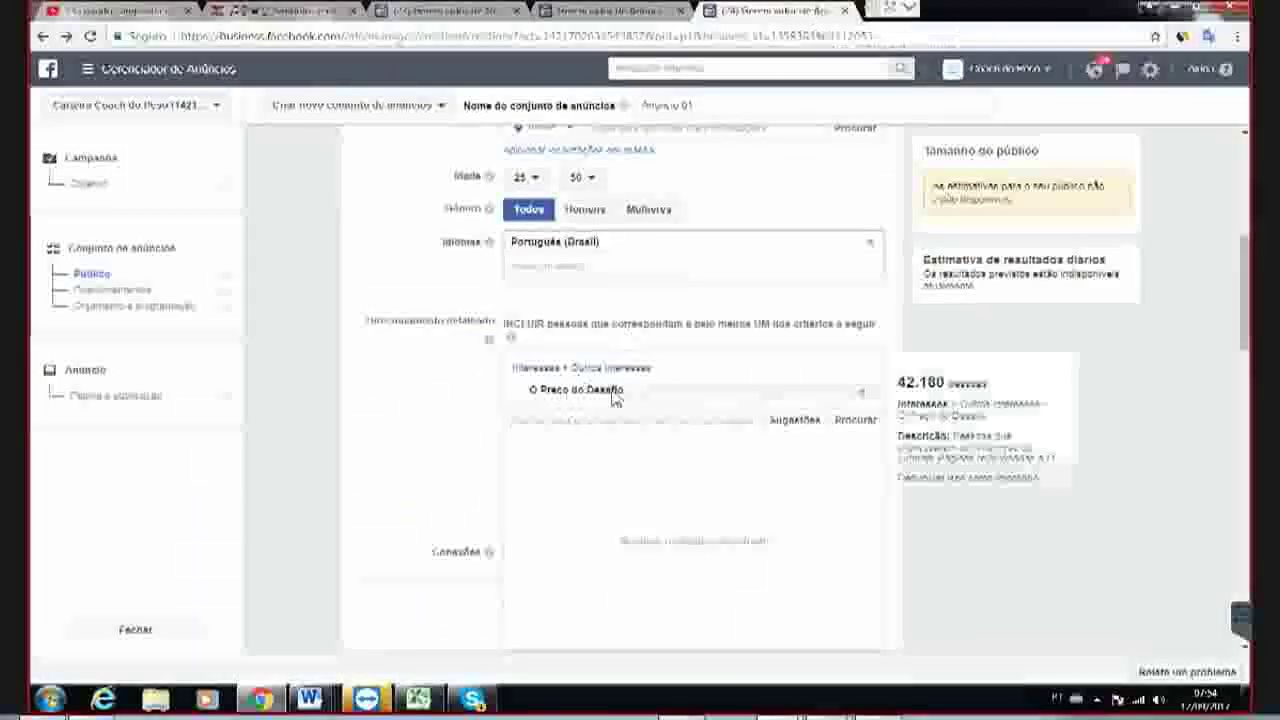
click(865, 402)
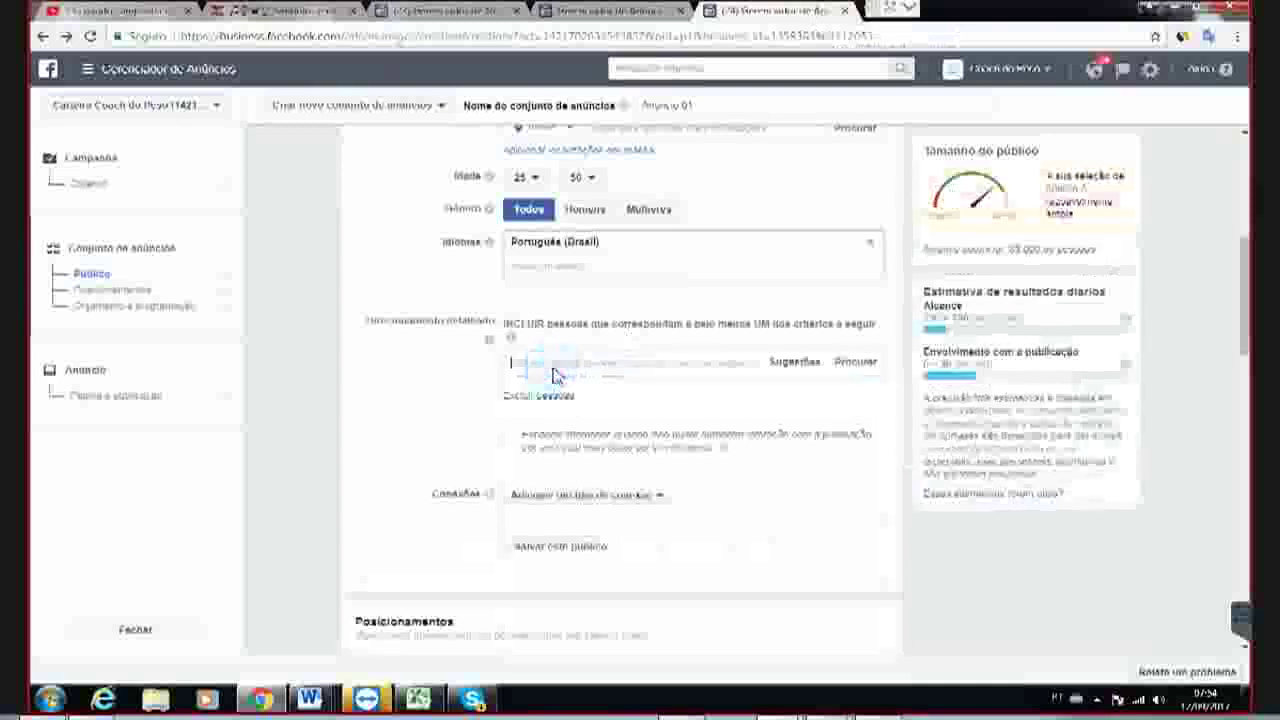
text(saúde)
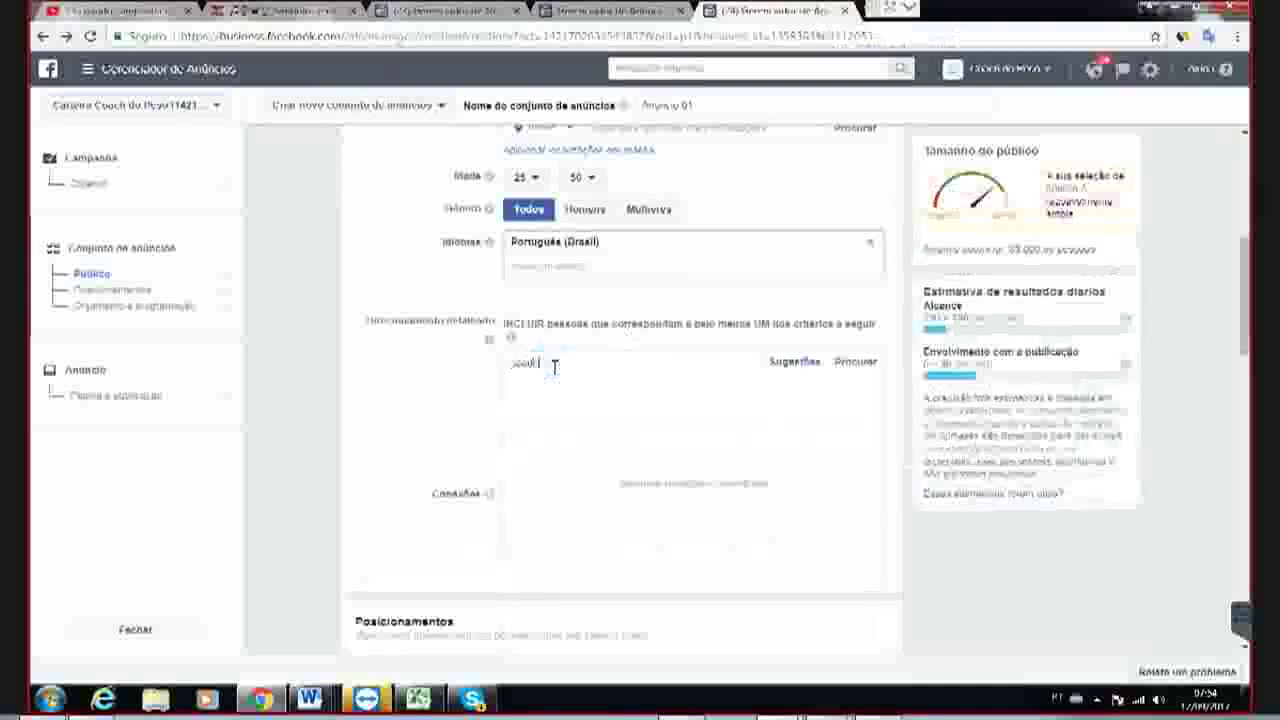
text( do corpo forma)
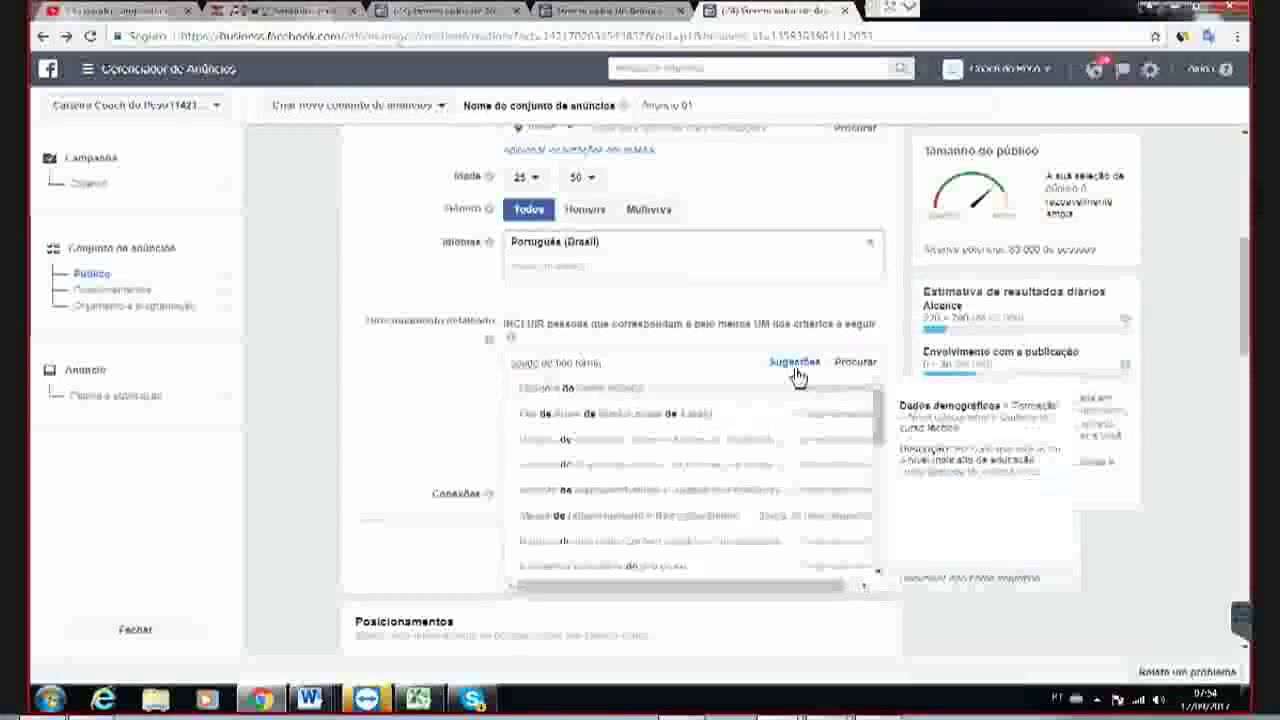
key(BackSpace)
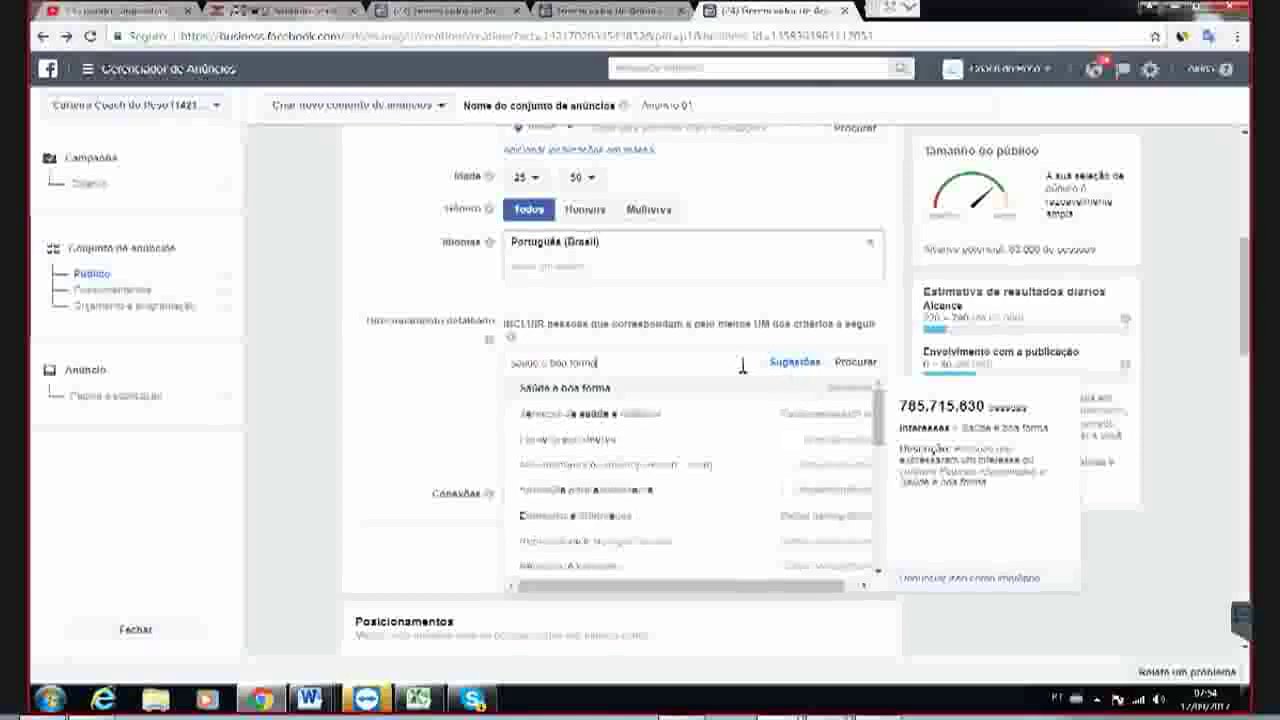
click(600, 388)
click(407, 396)
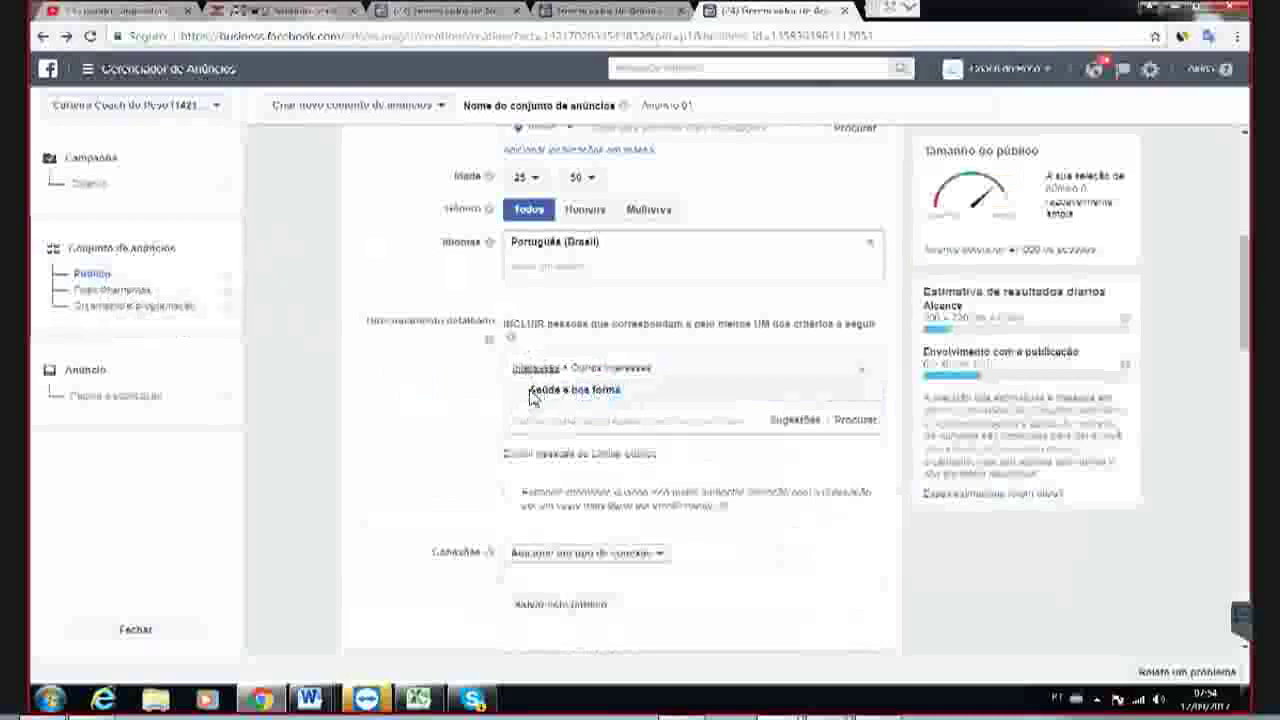
mouse_move(535, 400)
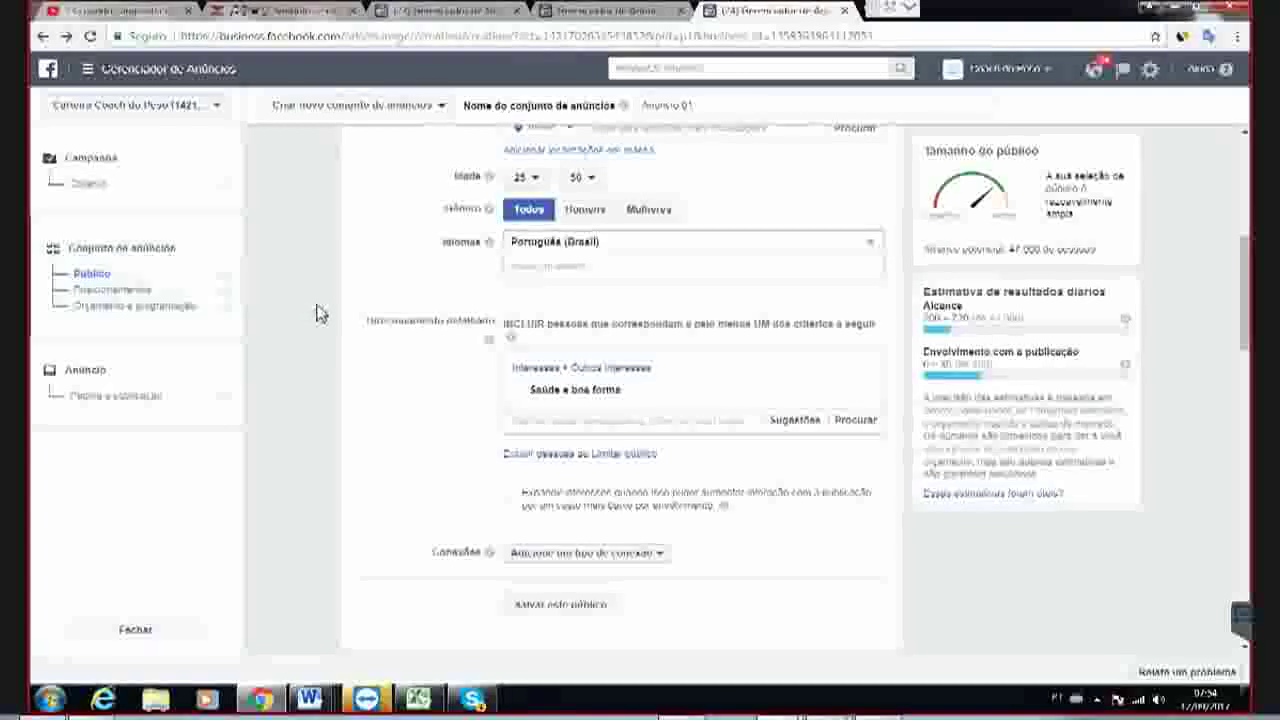
scroll(316, 313, up, 5)
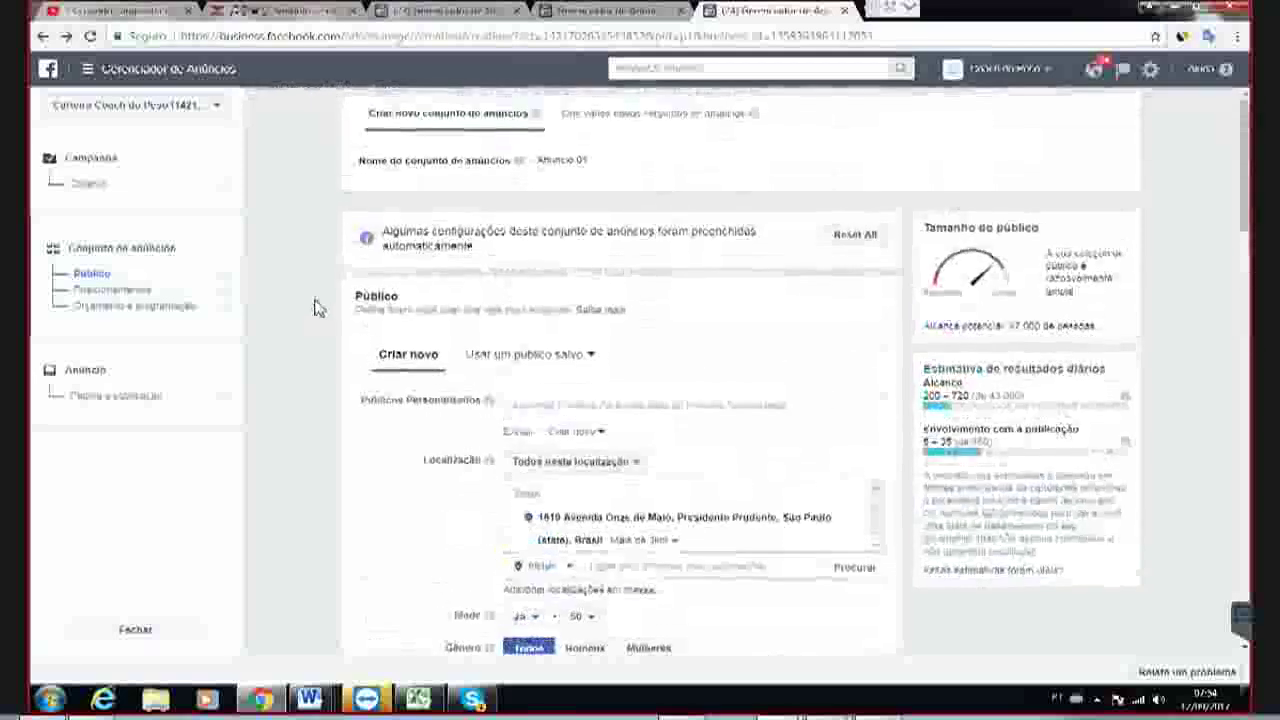
- Rename the ad set as "saude e boa forma"
click(552, 162)
drag(588, 170, 669, 163)
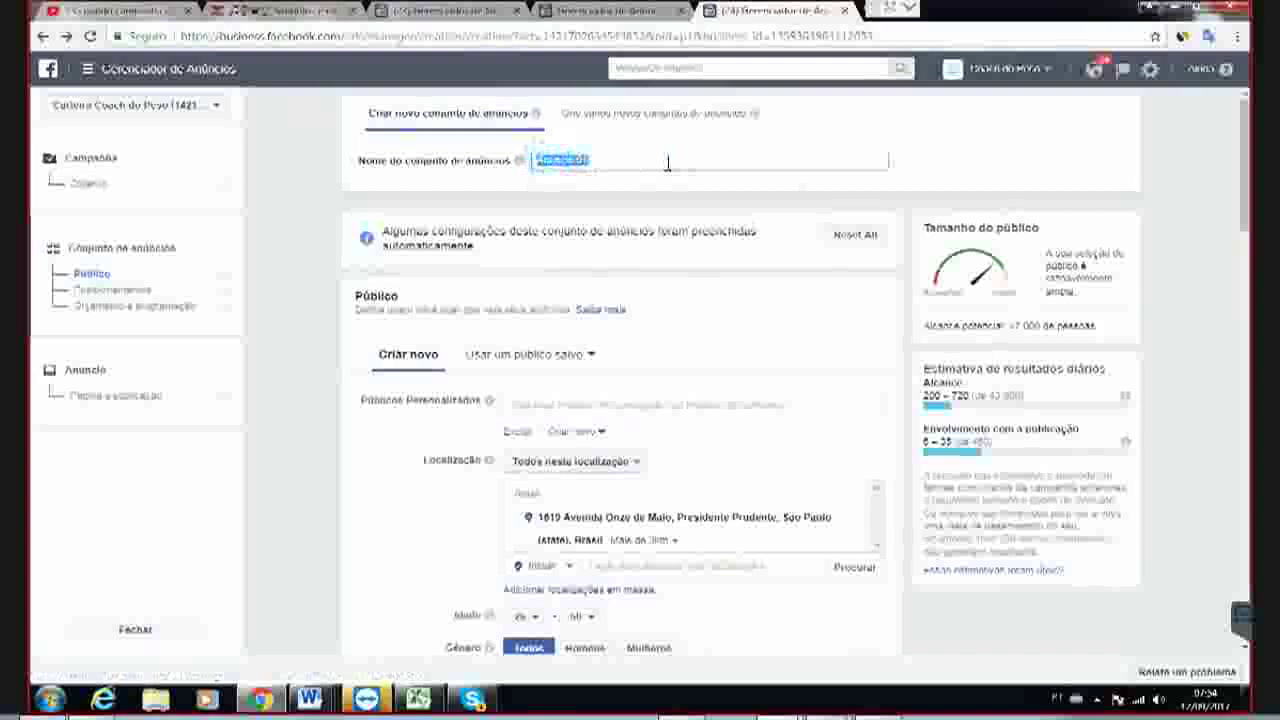
text(2)
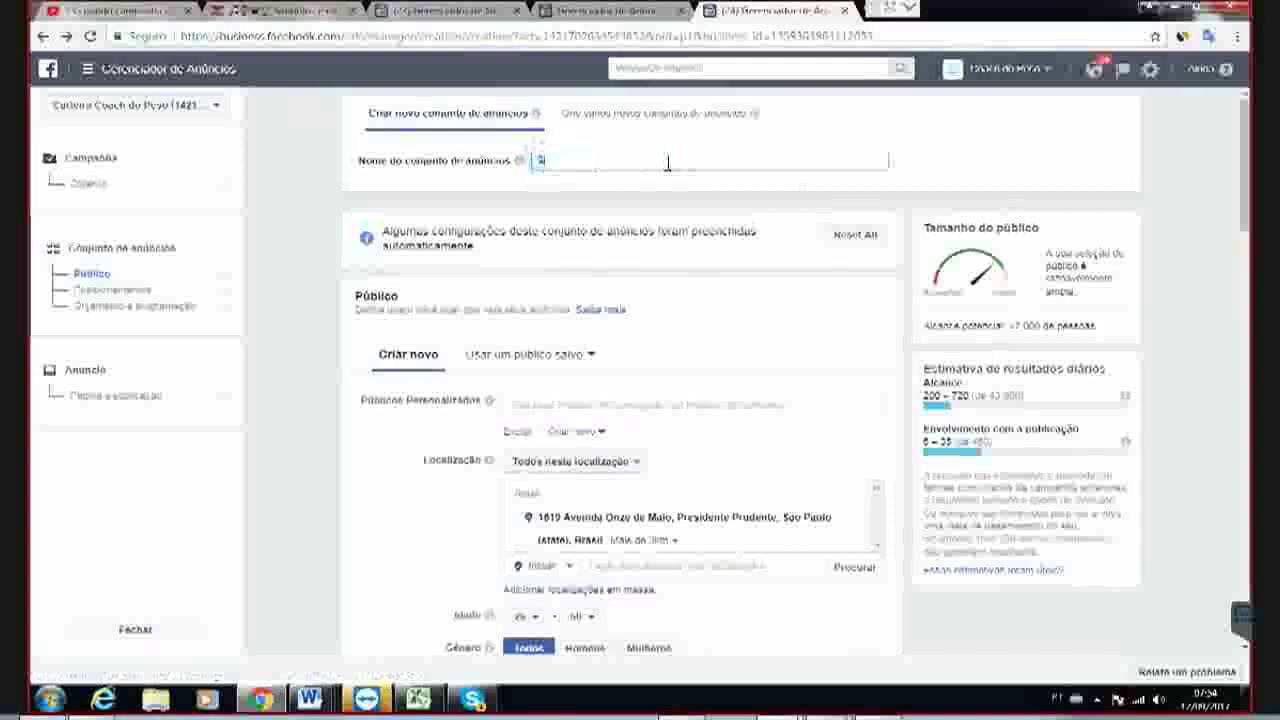
key(BackSpace)
text(AKIo 01)
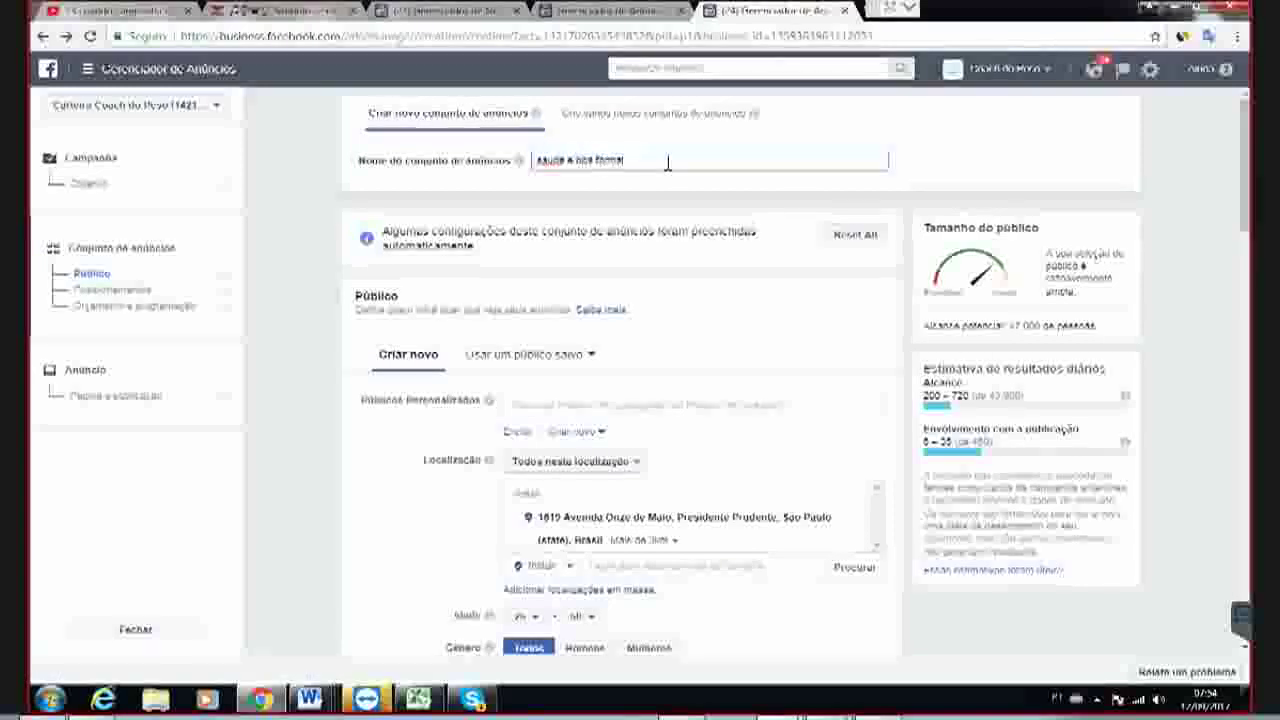
click(305, 354)
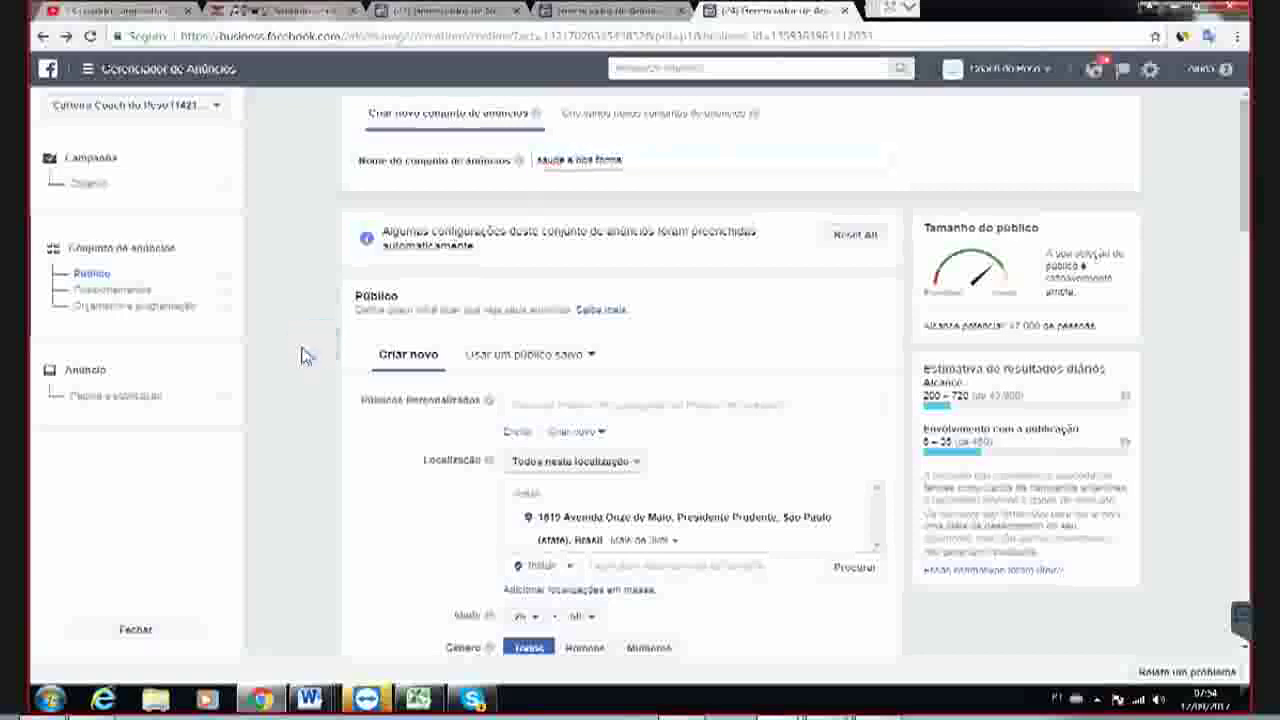
- Review the ad set's audience location, age, language and detailed targeting, as well as its placements by platform
scroll(305, 354, down, 2)
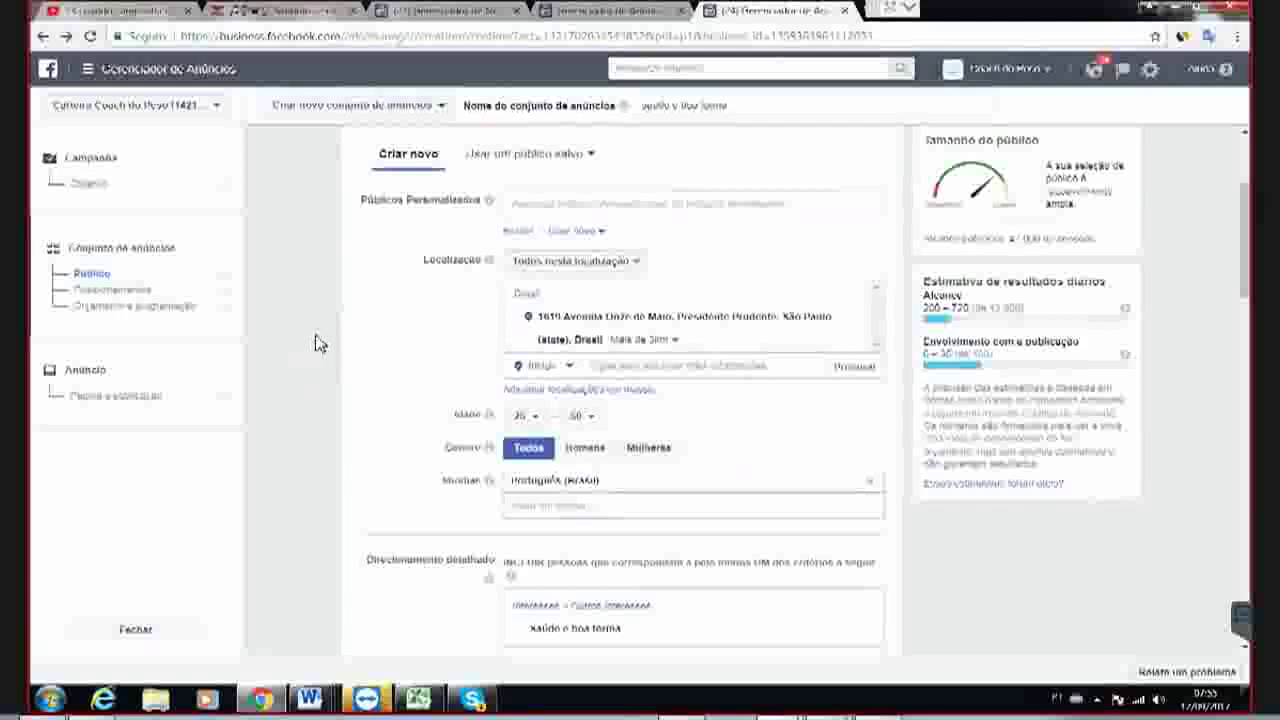
scroll(316, 342, down, 2)
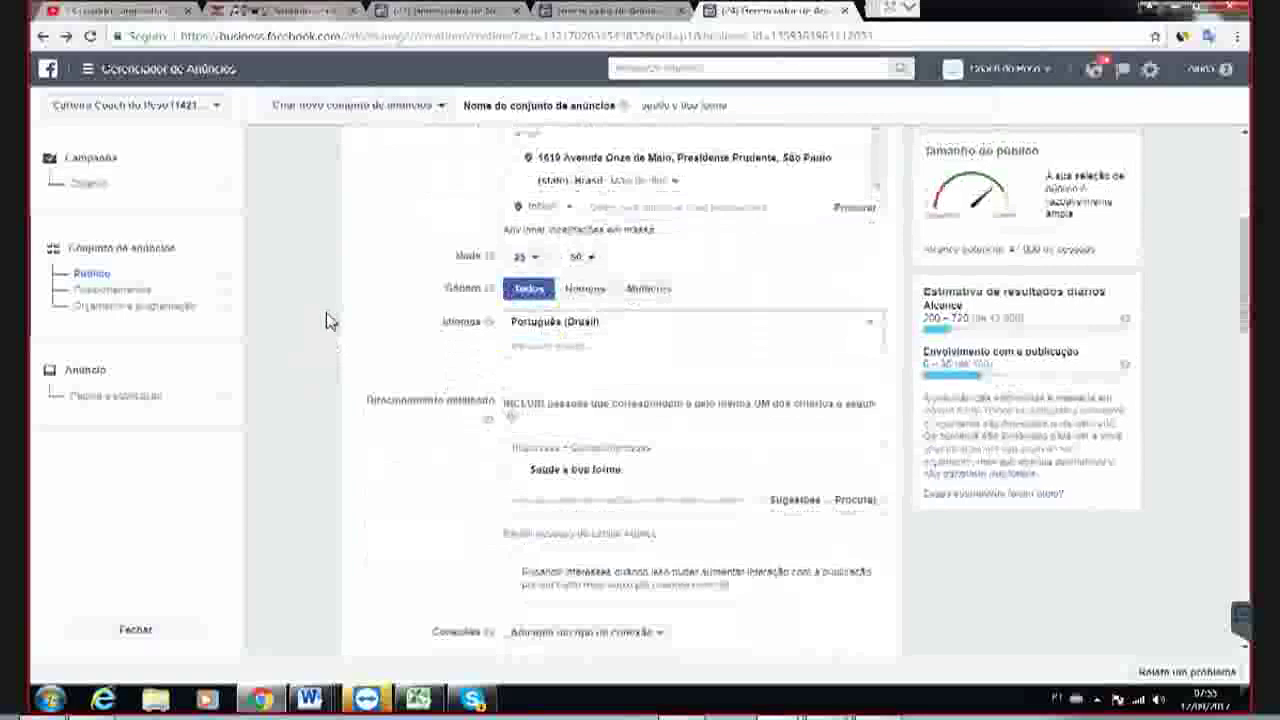
scroll(330, 320, up, 1)
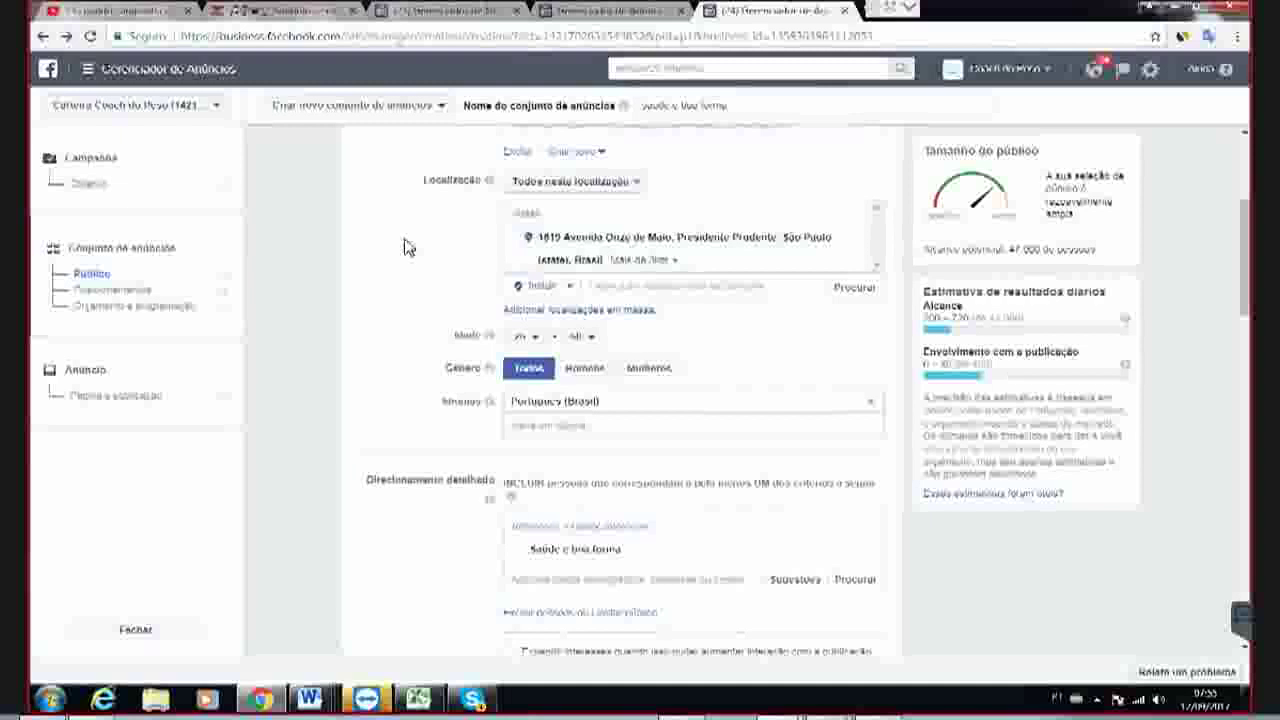
scroll(404, 247, down, 3)
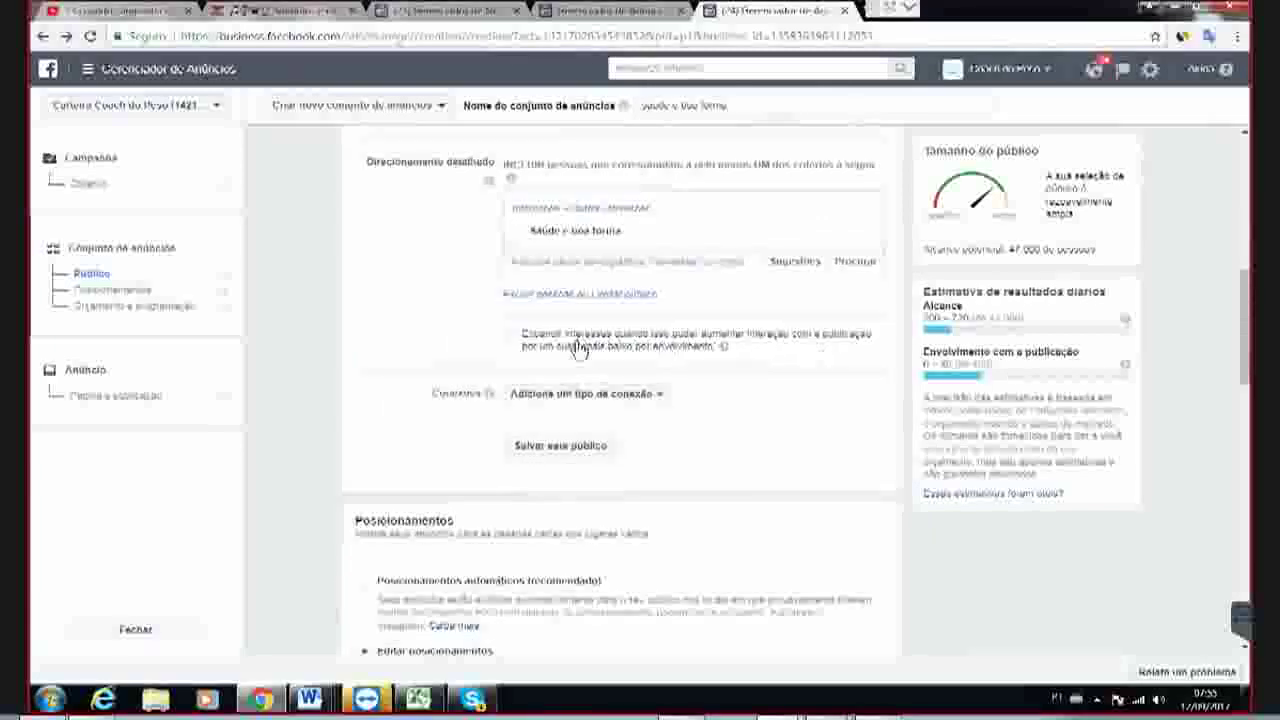
scroll(403, 383, down, 2)
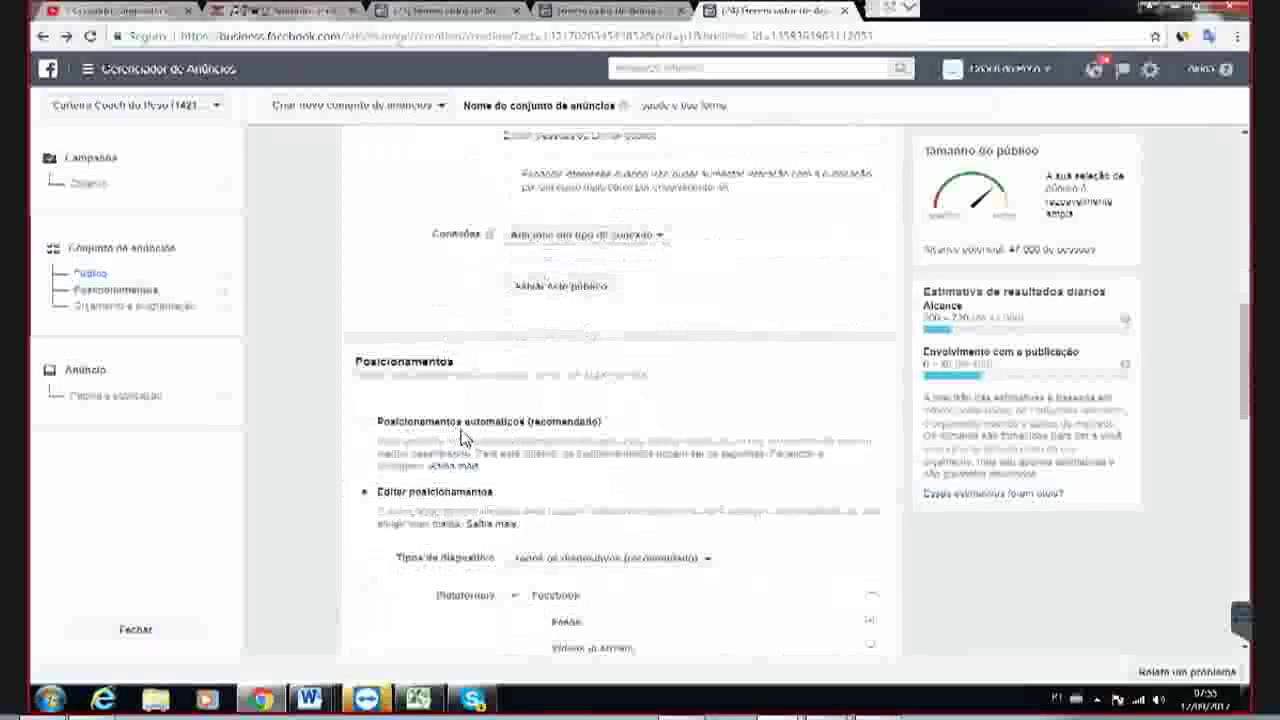
scroll(460, 443, down, 4)
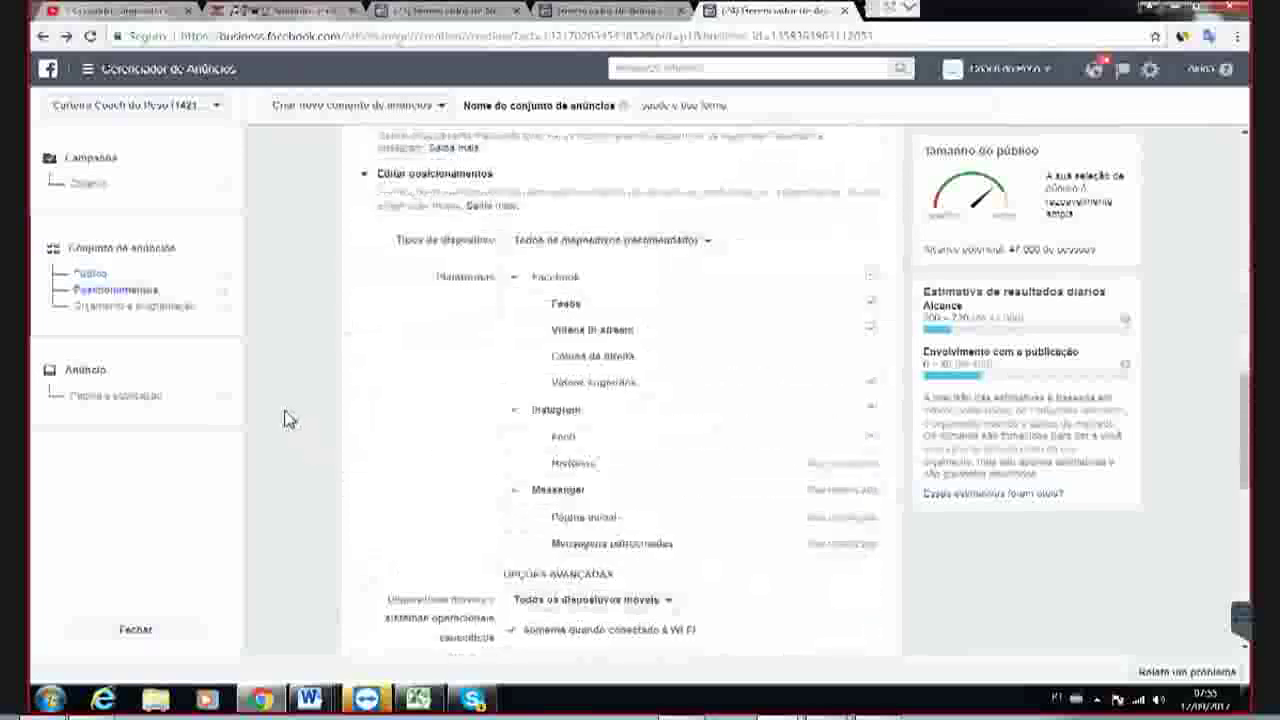
scroll(298, 395, up, 1)
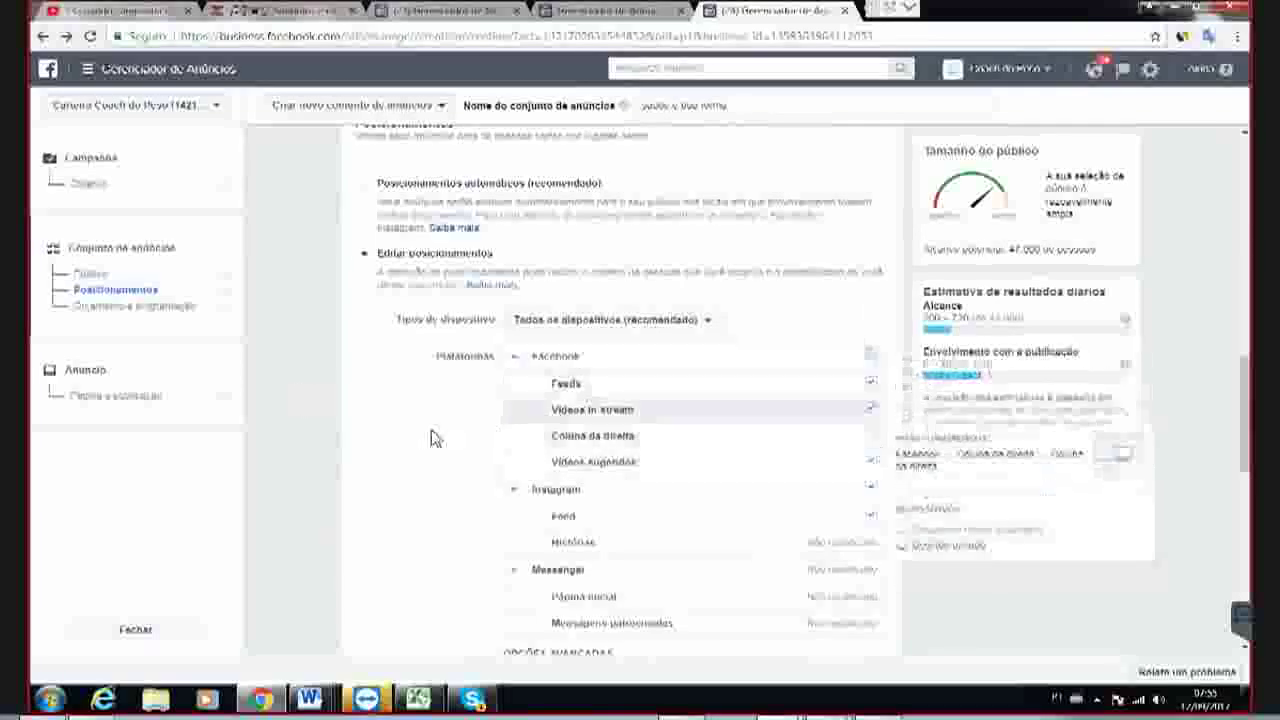
scroll(432, 437, down, 2)
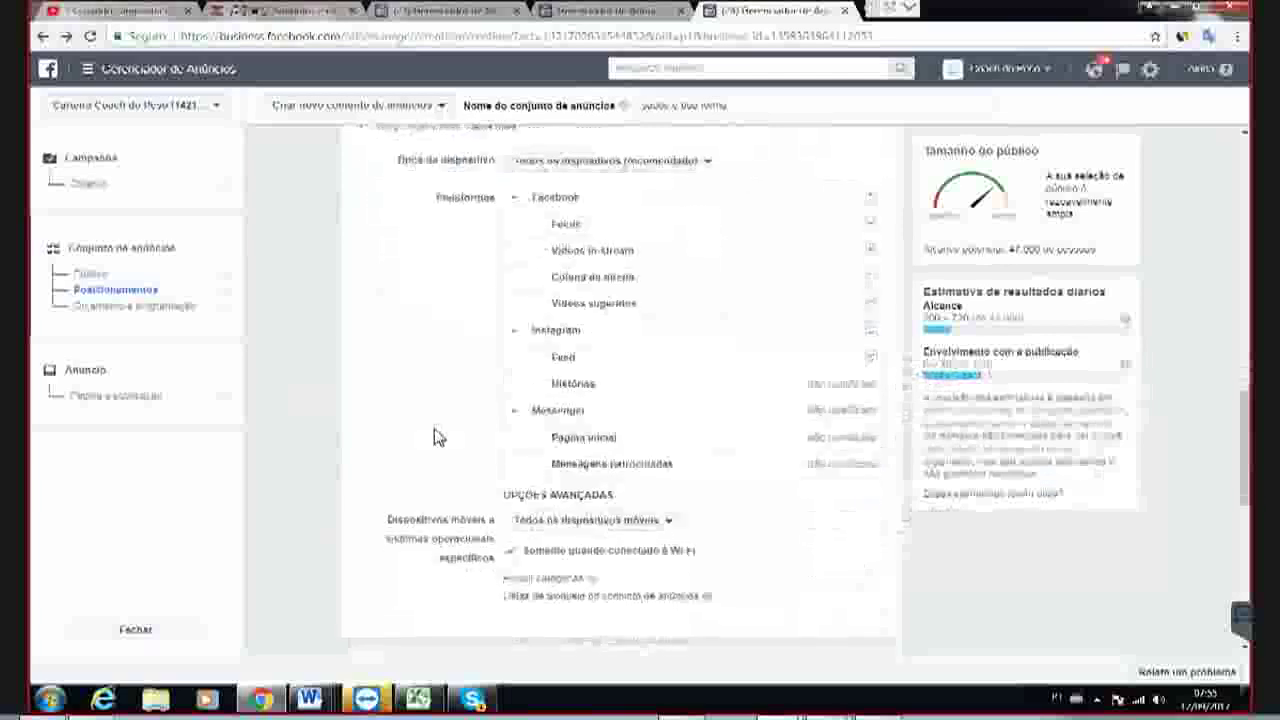
- Collapse the Messenger, Instagram and Facebook placement lists
click(514, 410)
click(514, 329)
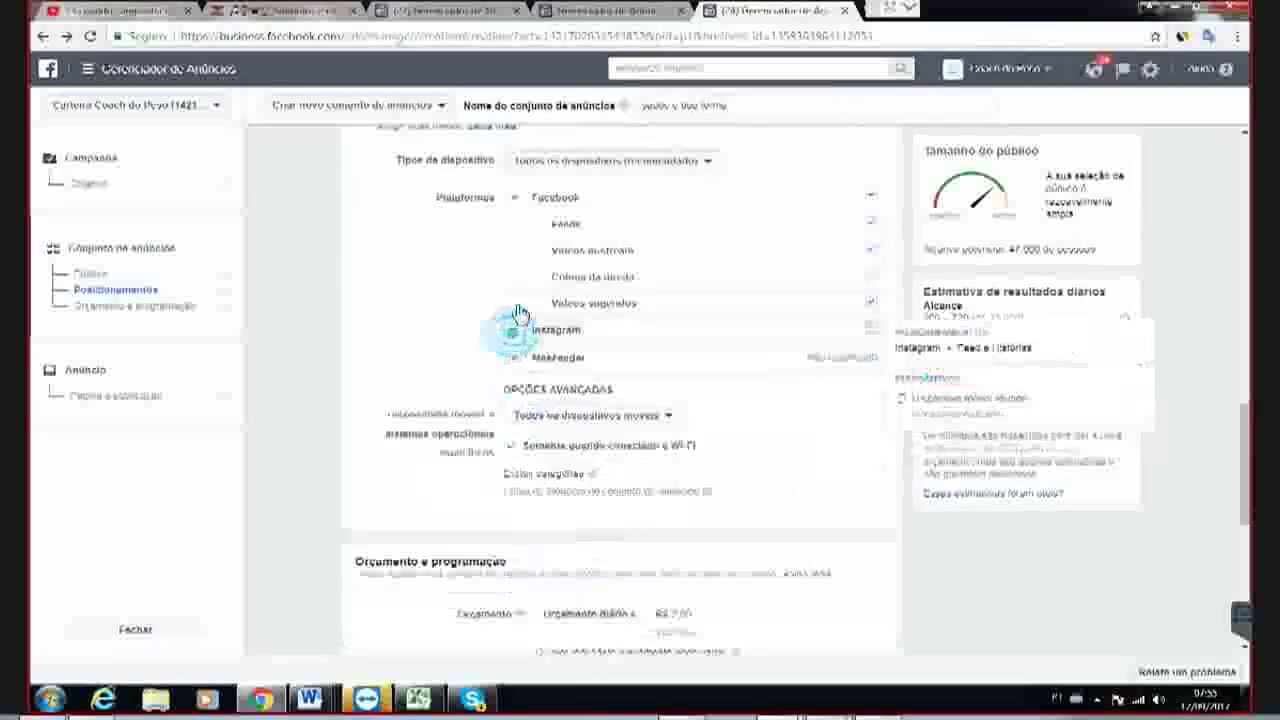
click(515, 199)
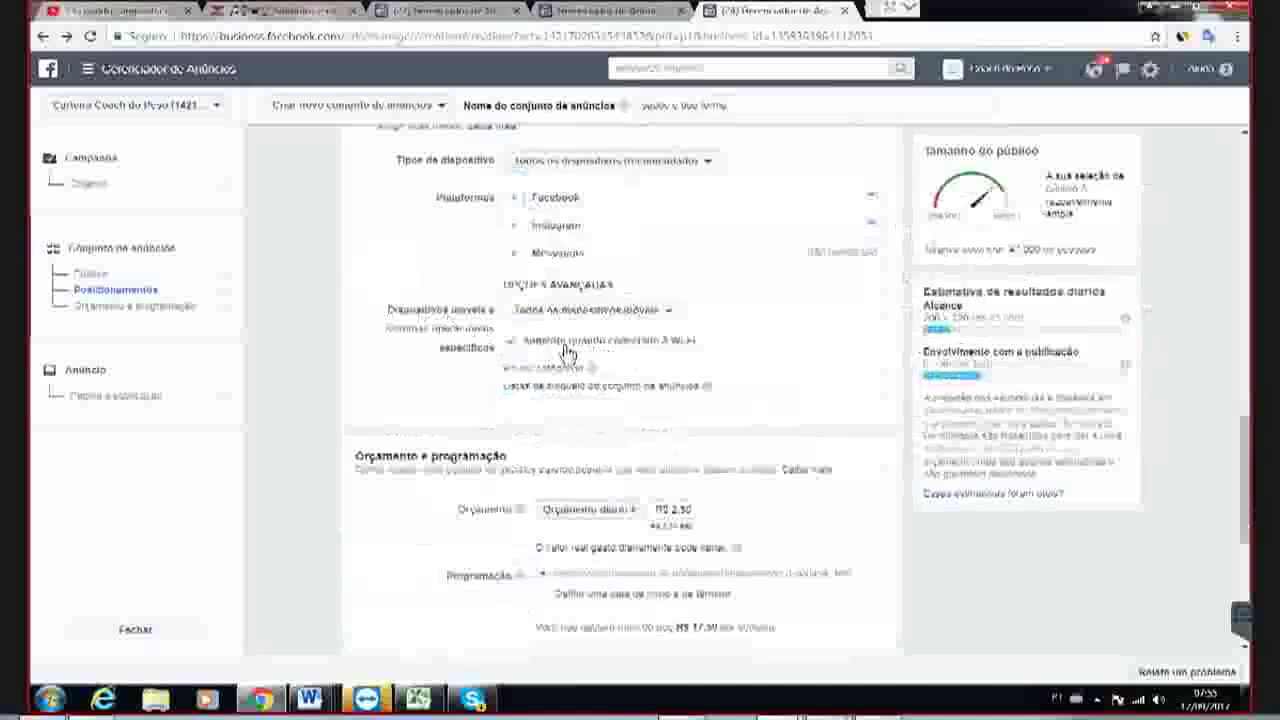
- Review the ad set's budget and schedule and look through the options for ad delivery optimization
scroll(449, 436, down, 3)
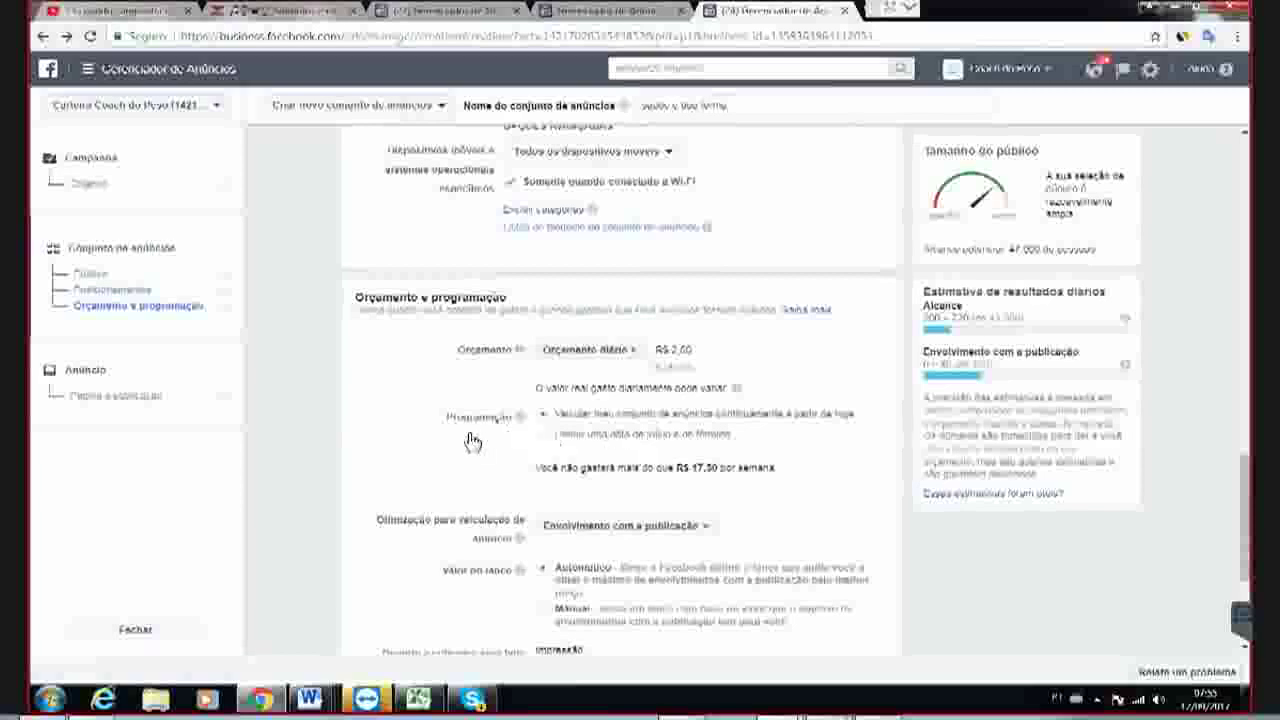
scroll(455, 440, down, 3)
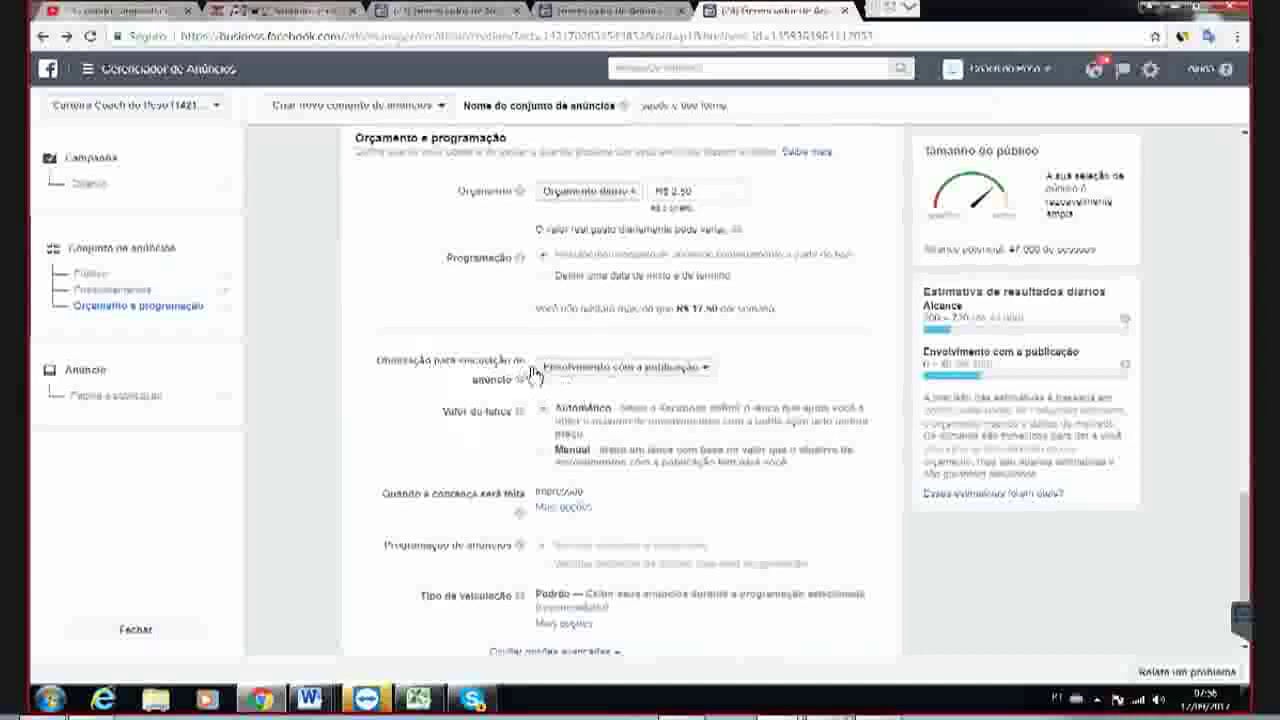
click(698, 370)
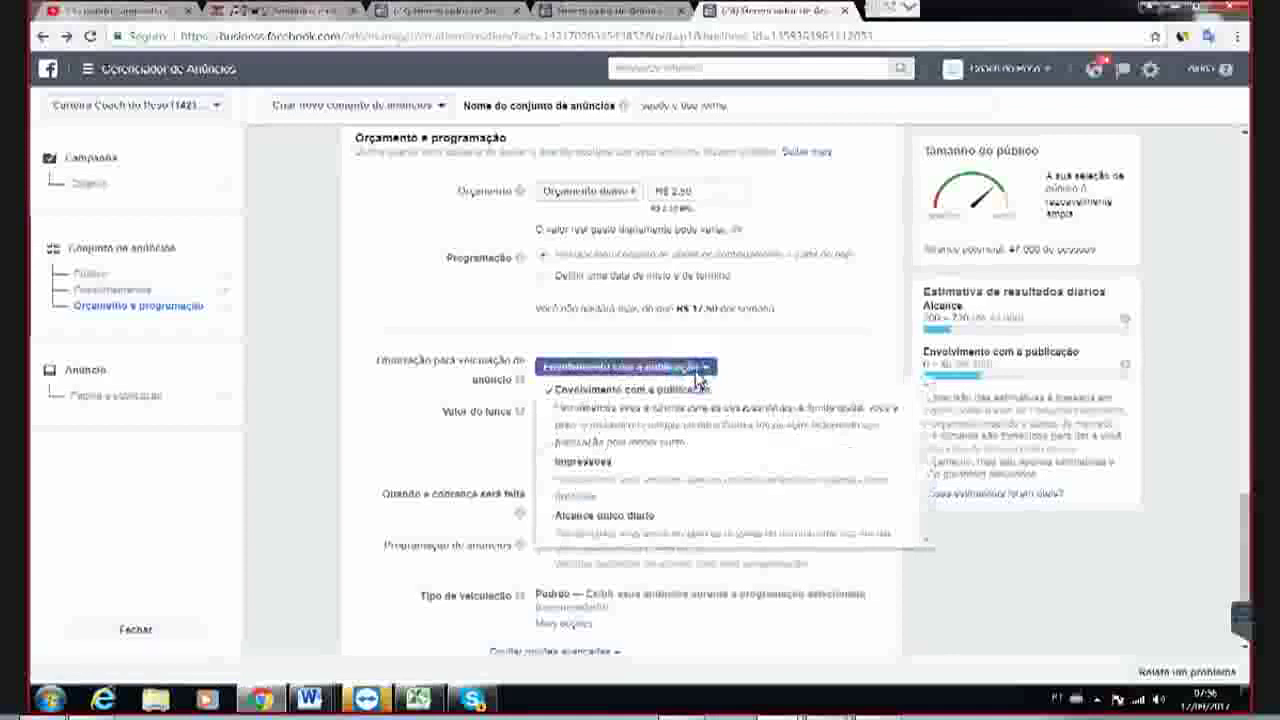
click(364, 368)
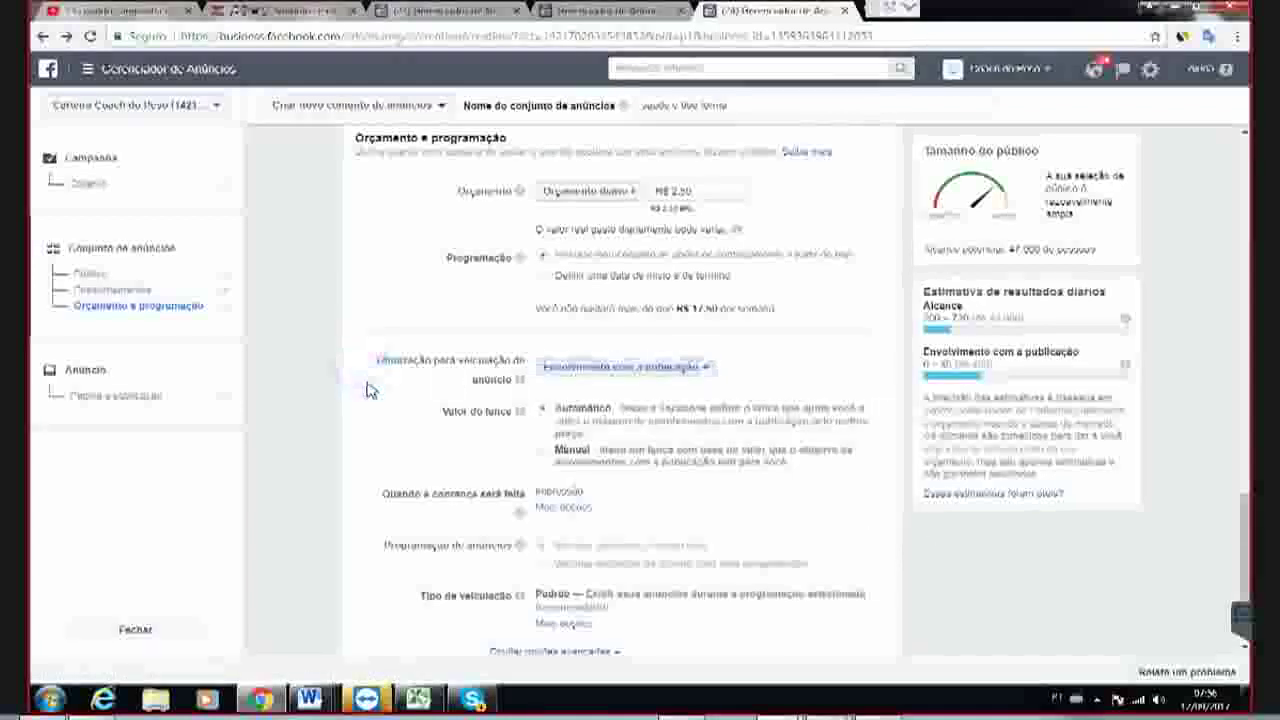
- Set the ad set to be charged by Envolvimento com a publicação and continue to the ad setup
scroll(565, 470, down, 2)
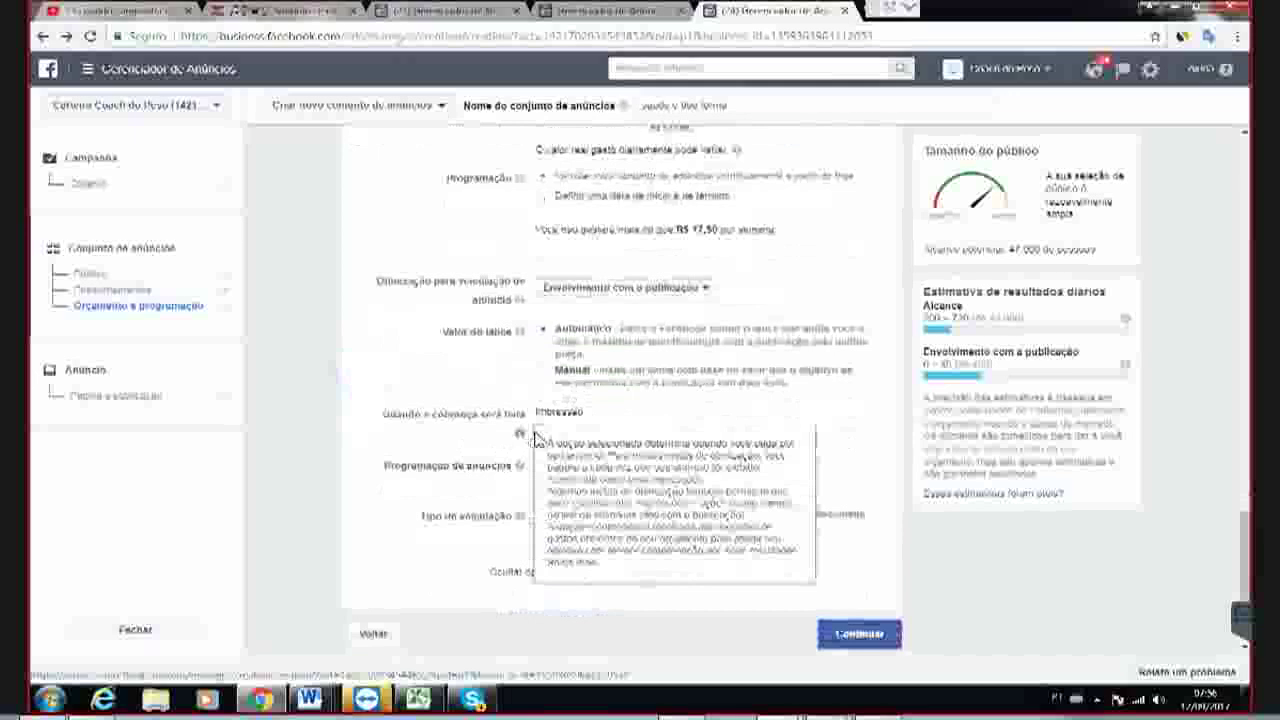
click(551, 431)
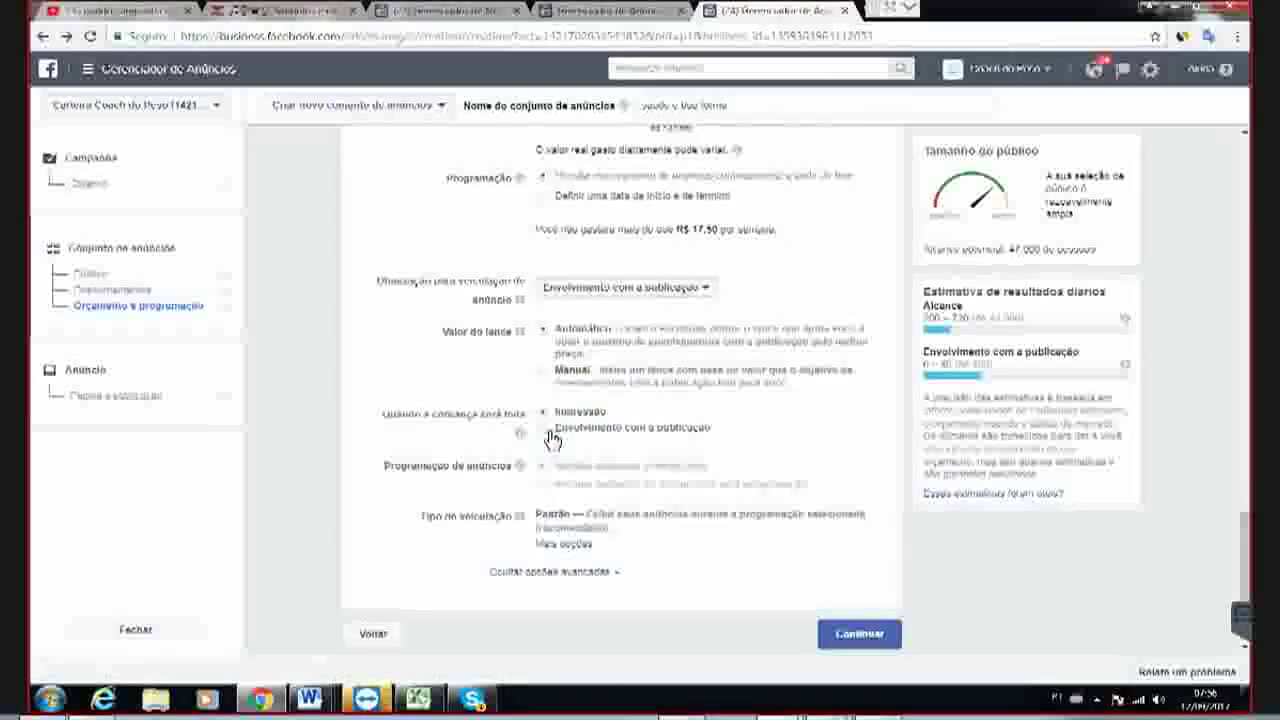
click(571, 430)
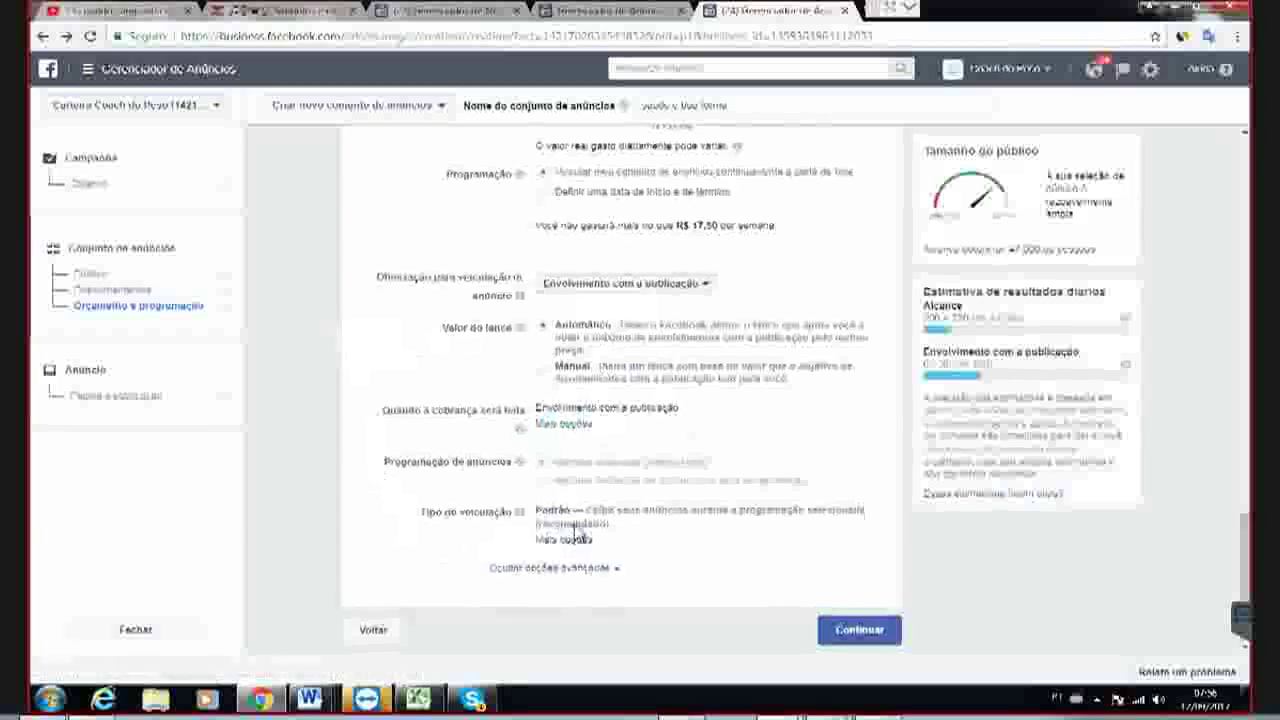
click(846, 640)
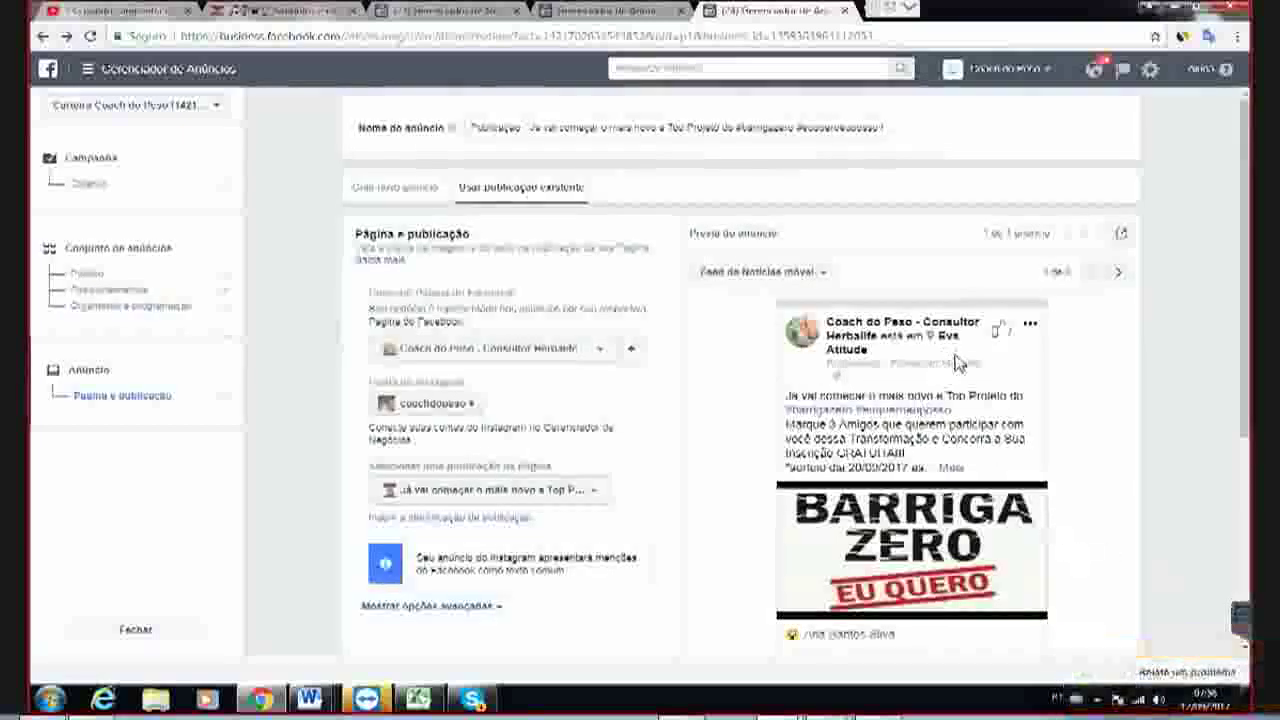
- Examine the ad's Facebook page, Instagram account, selected post and preview, including the advanced URL parameter, pixel and offline tracking options
scroll(580, 510, down, 2)
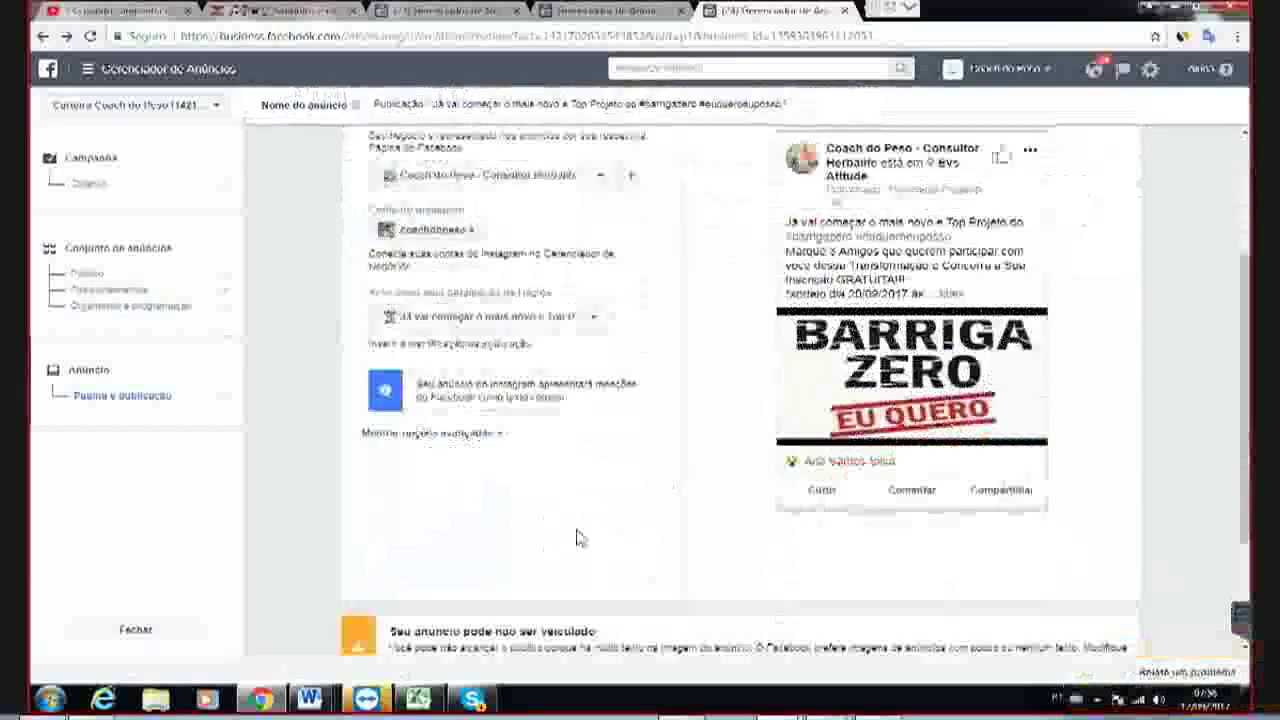
scroll(615, 542, up, 2)
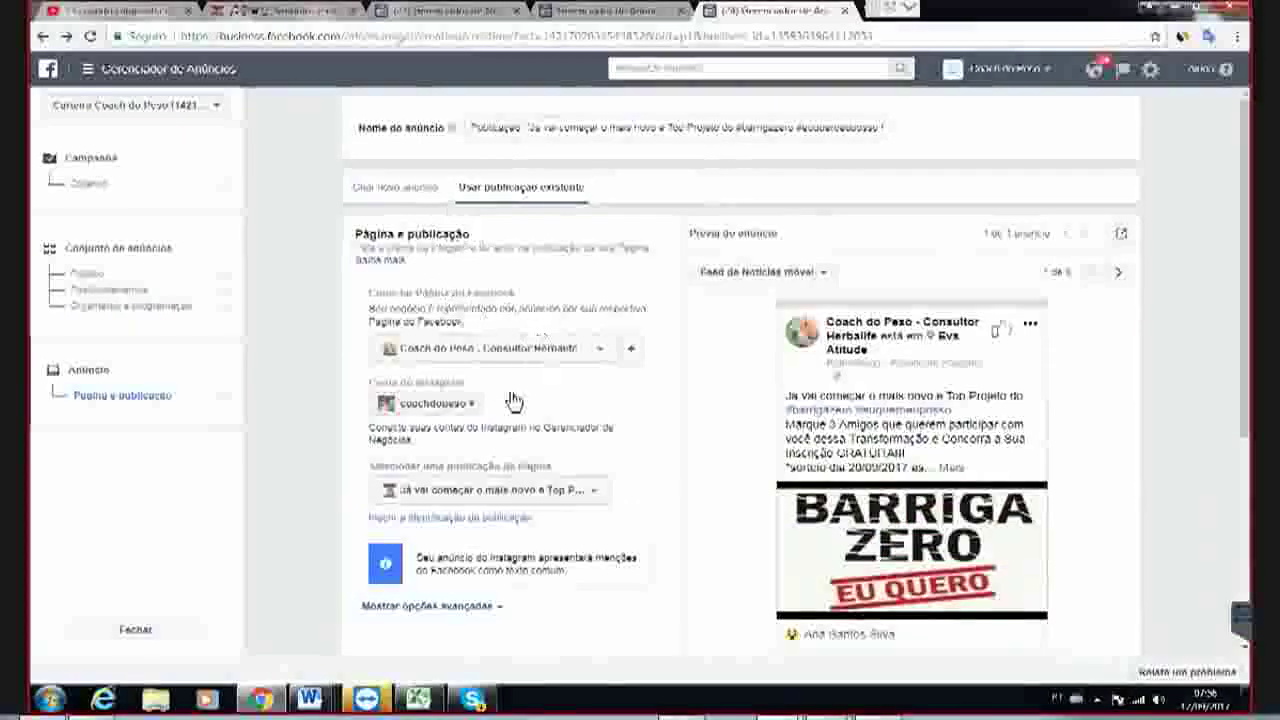
scroll(552, 452, down, 1)
scroll(565, 490, down, 1)
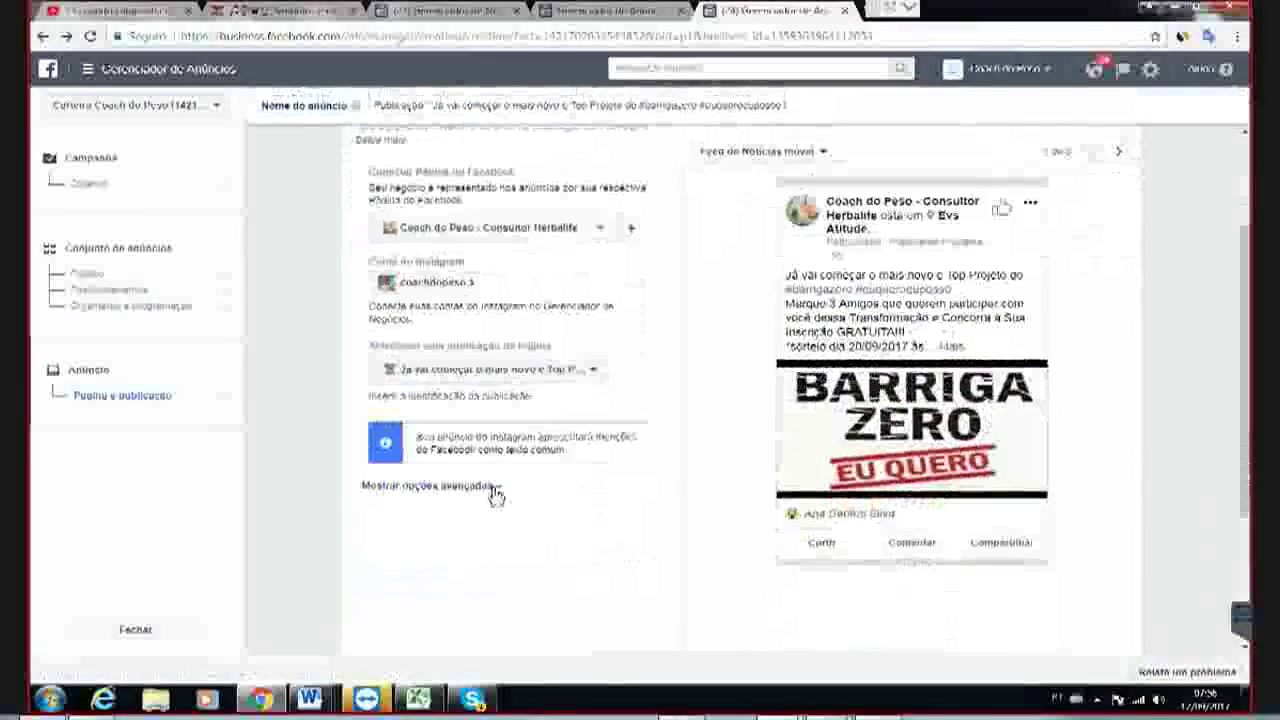
click(498, 488)
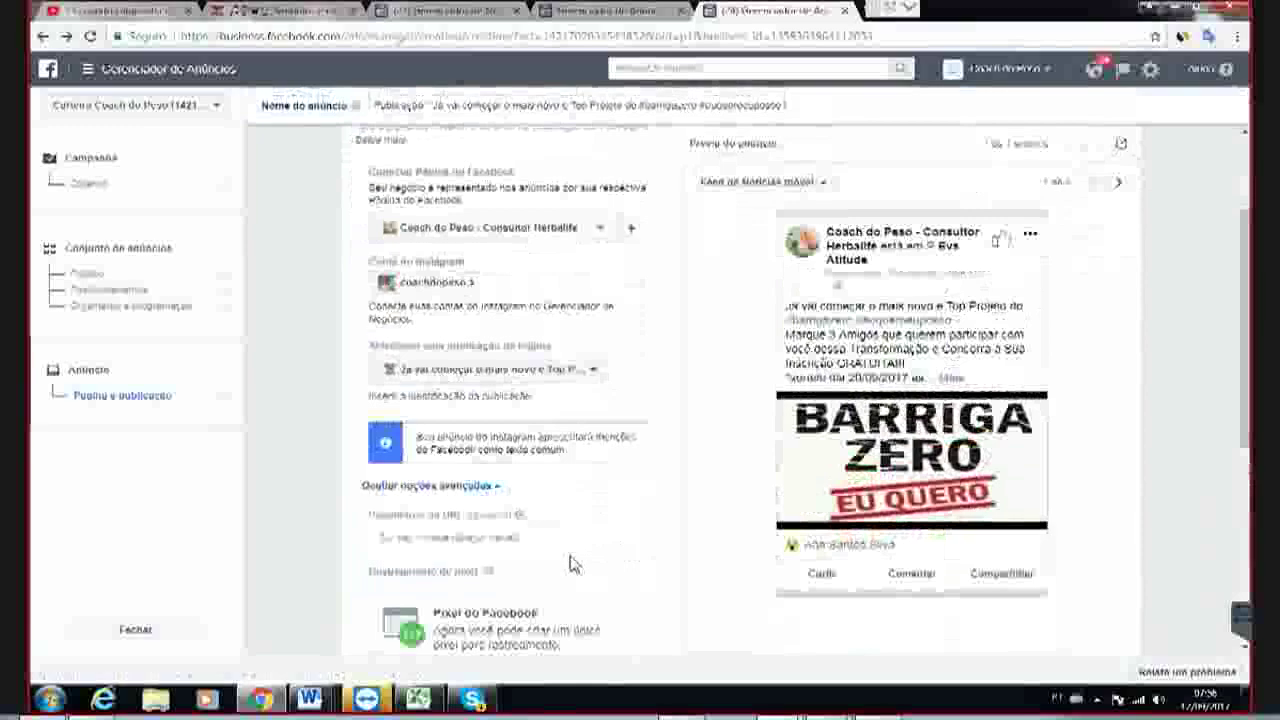
scroll(571, 563, down, 3)
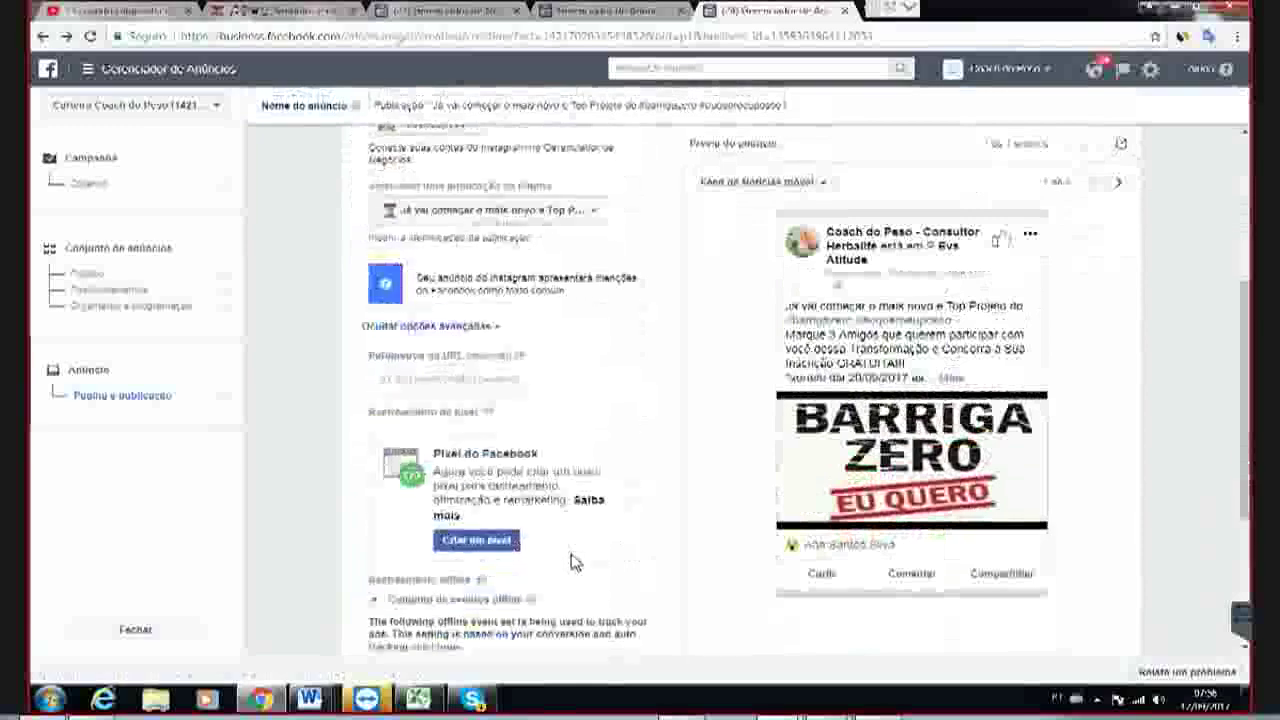
scroll(575, 562, down, 4)
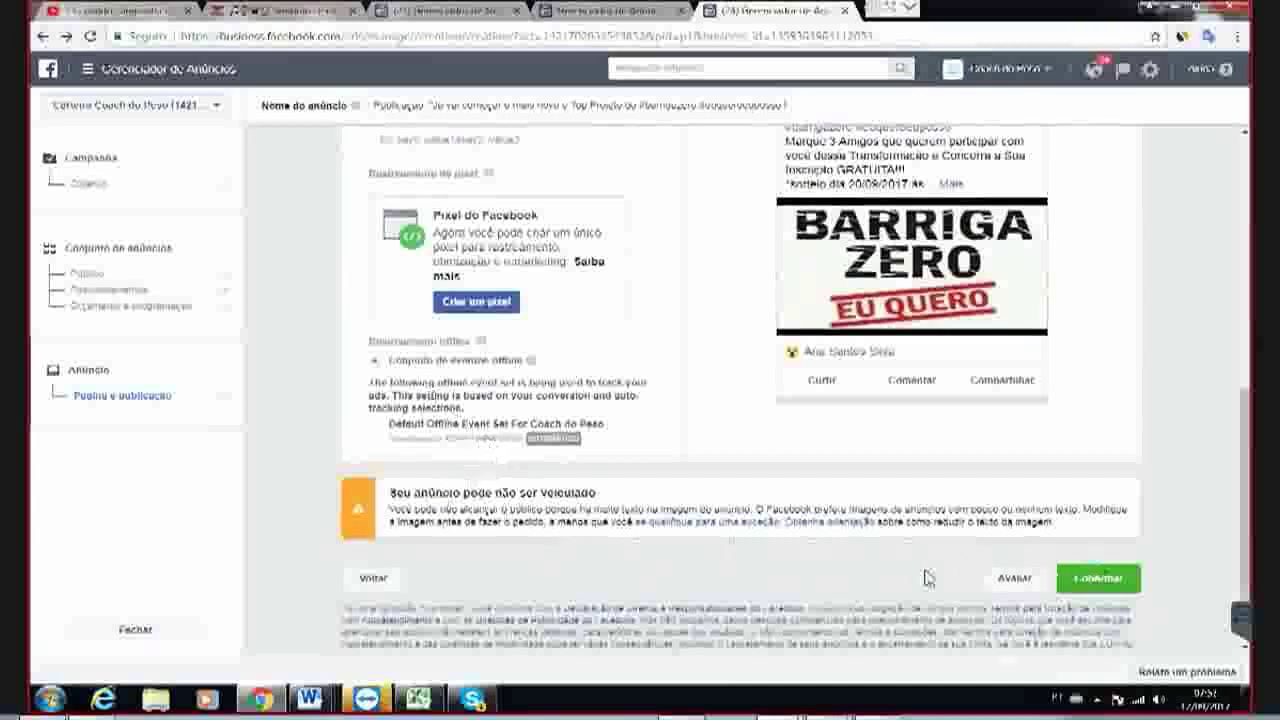
scroll(1033, 498, up, 1)
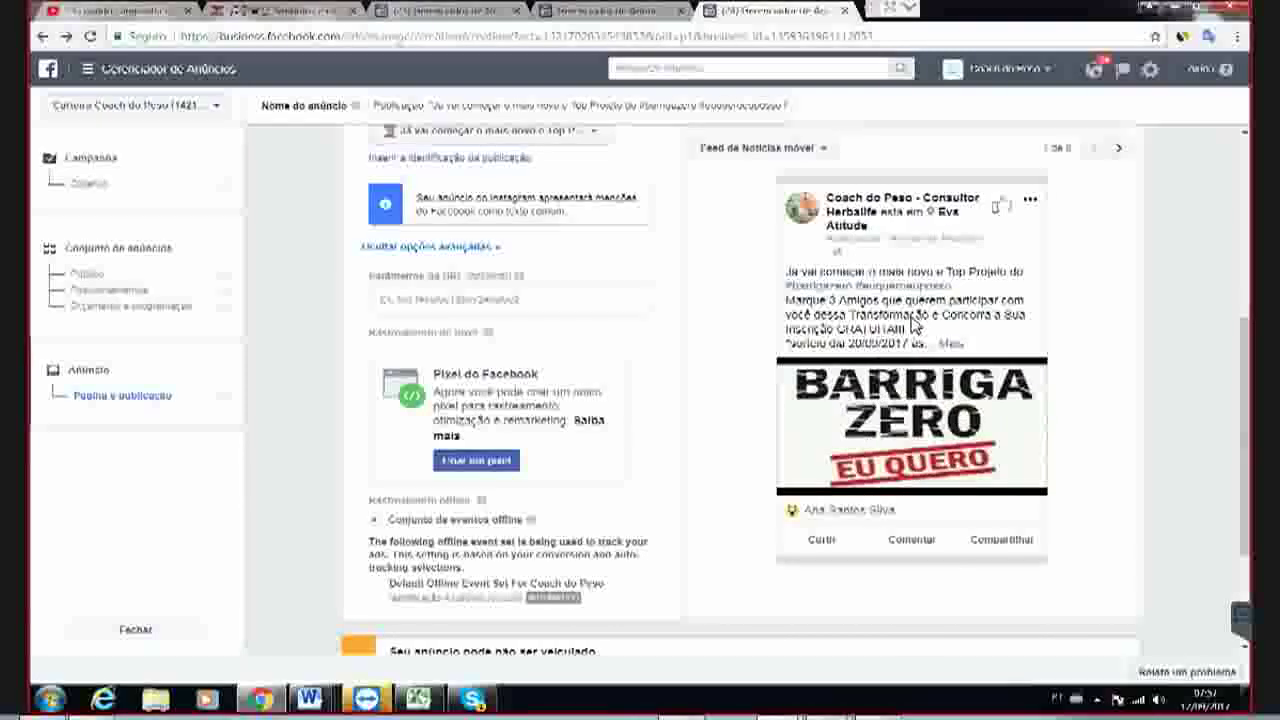
click(1149, 322)
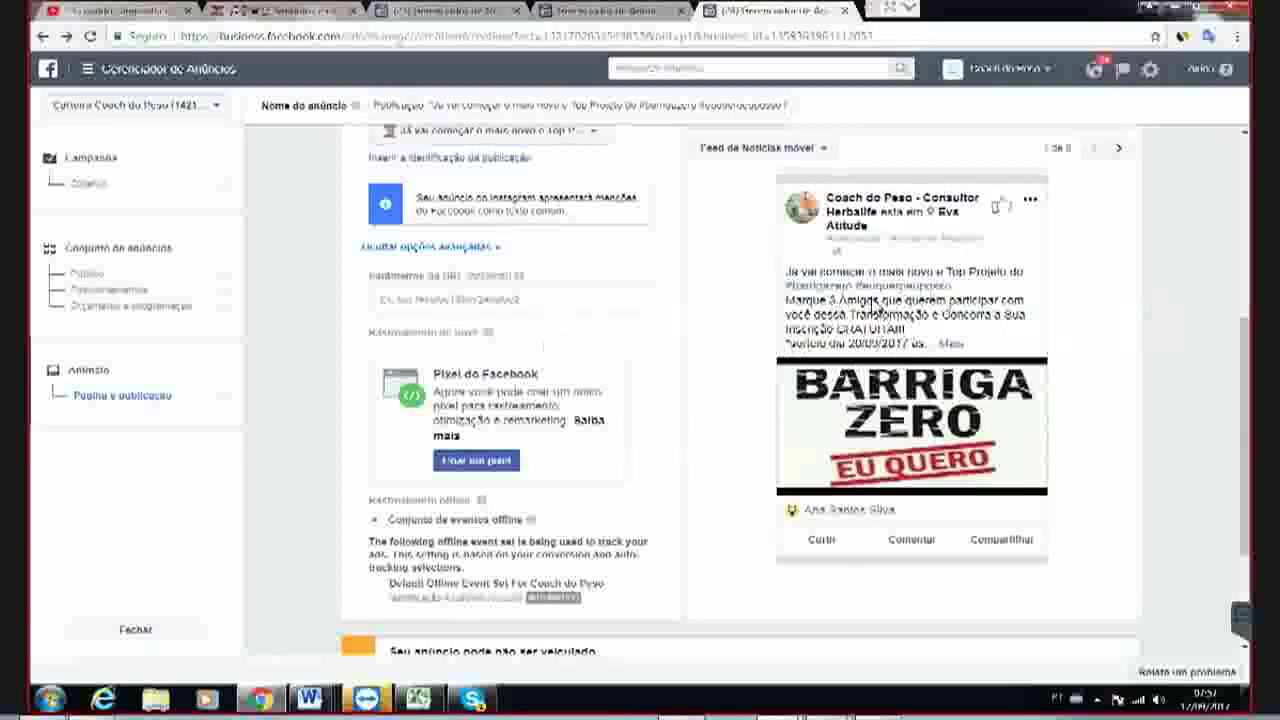
- Check the Barriga Zero ad once more and submit it for review
scroll(875, 303, down, 3)
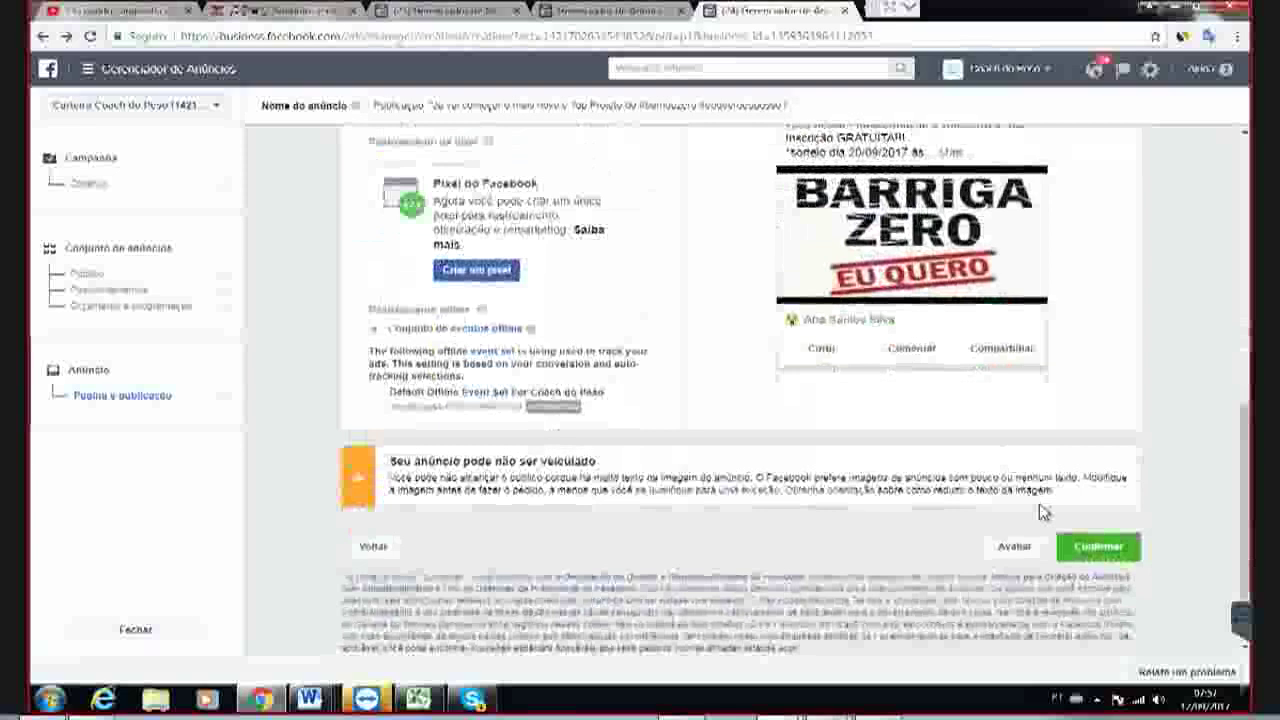
click(1090, 552)
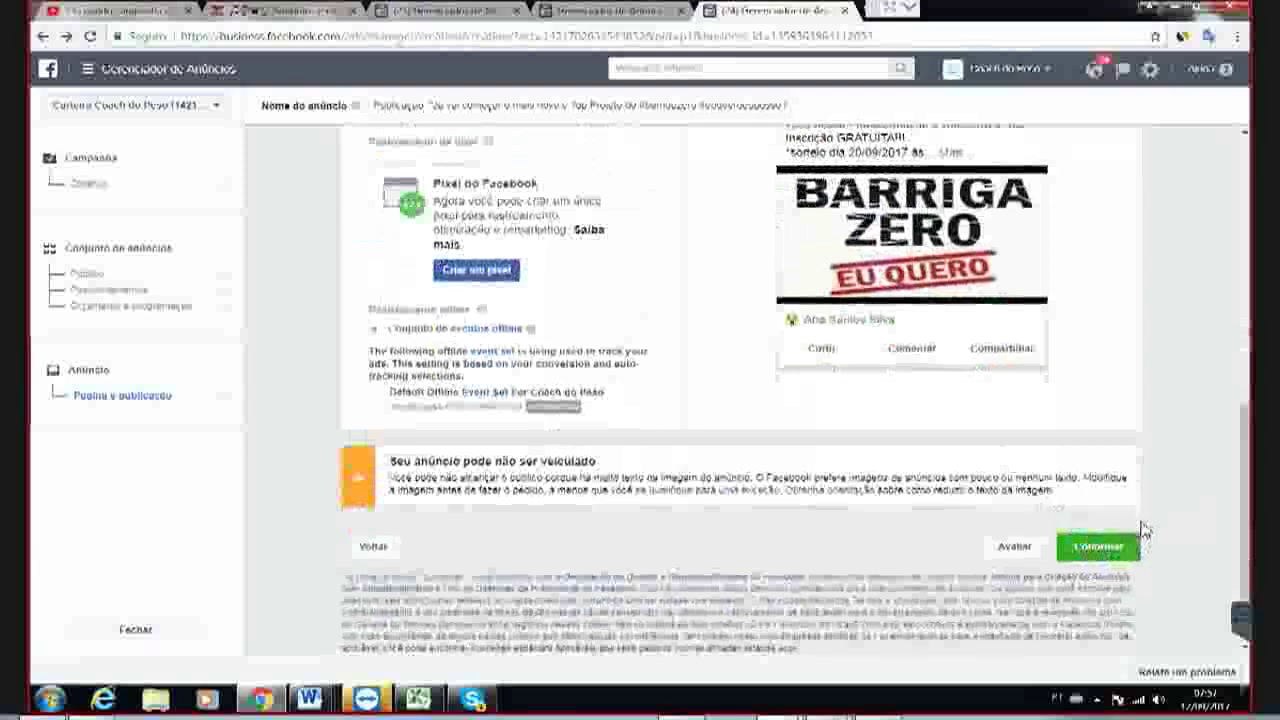
scroll(858, 305, up, 1)
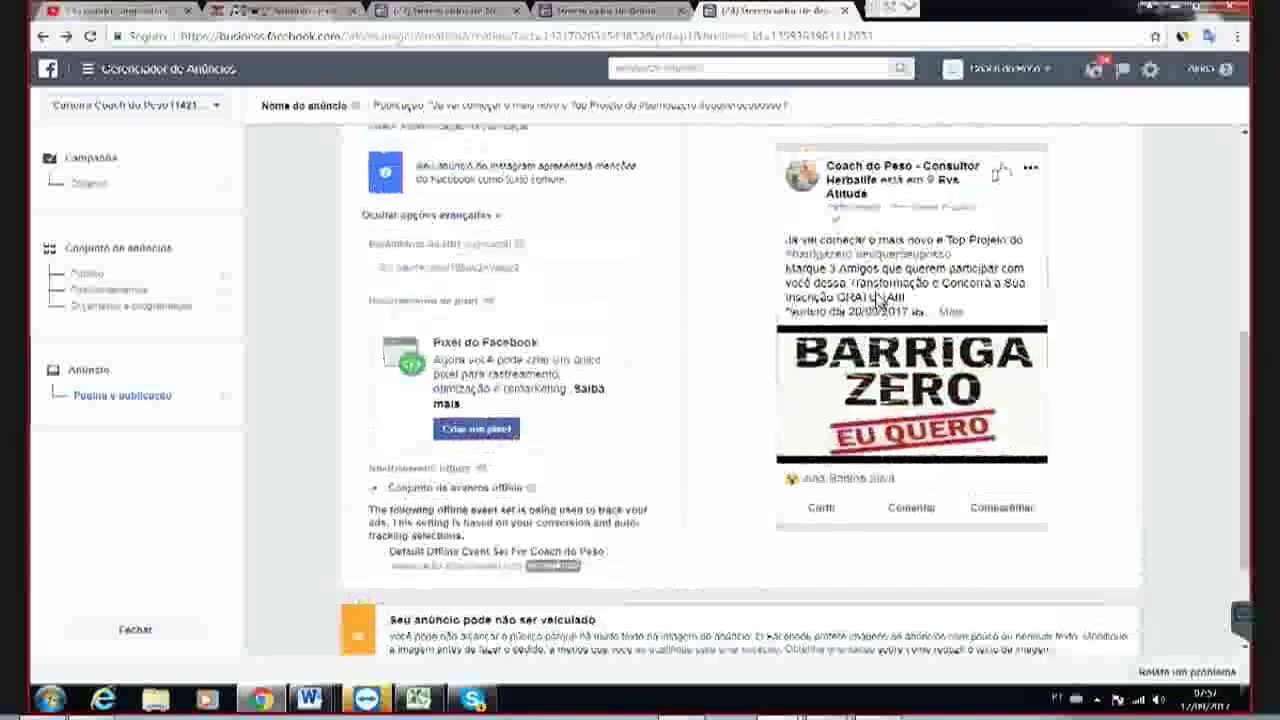
scroll(890, 295, down, 1)
scroll(895, 295, down, 1)
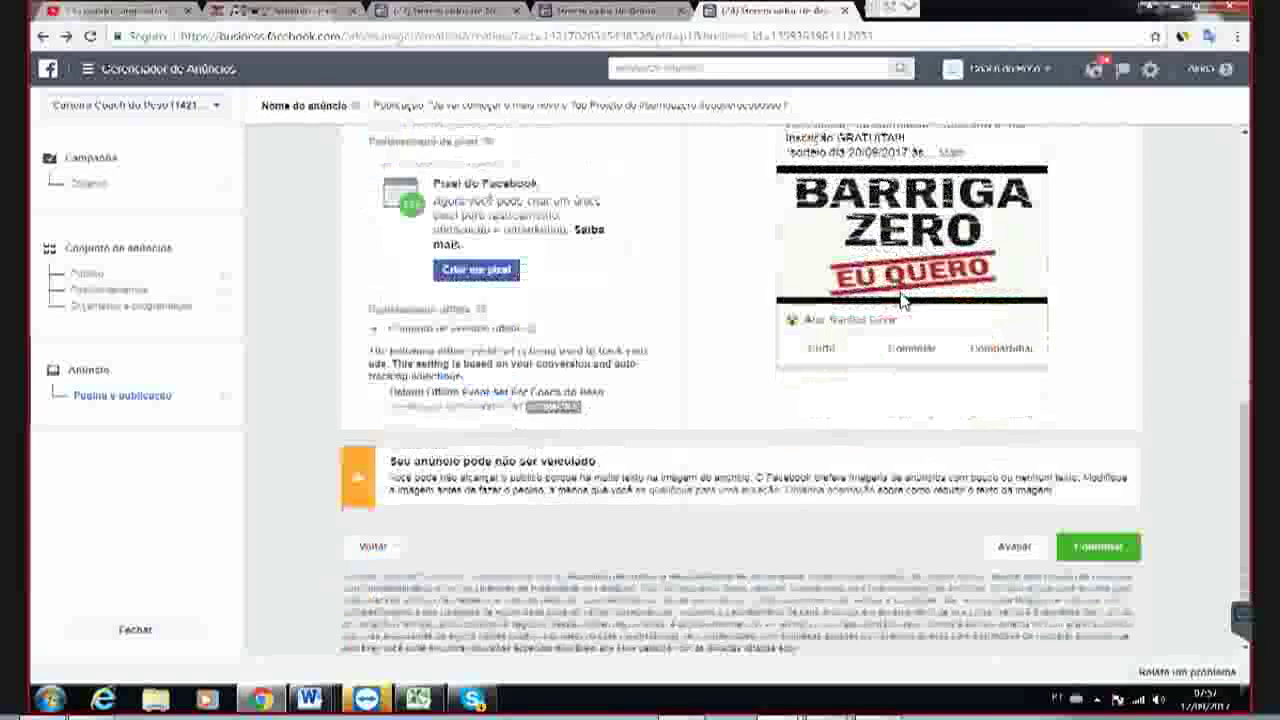
click(1106, 553)
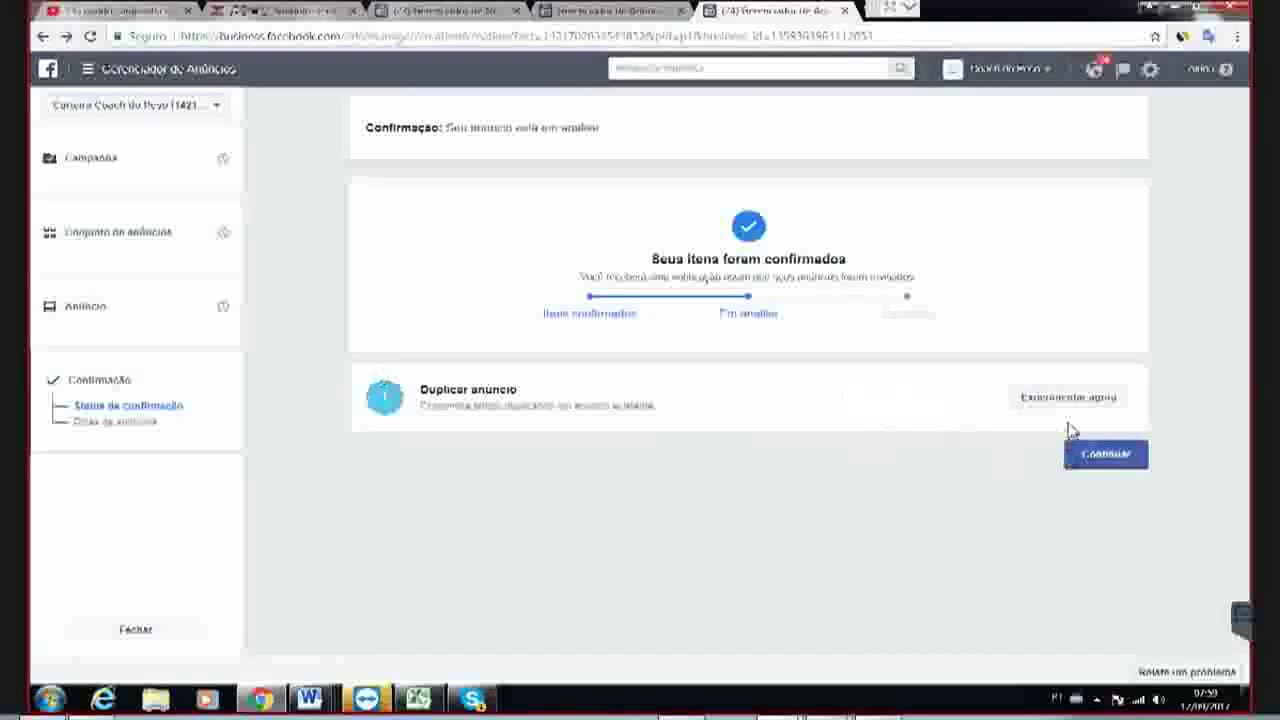
- Leave the submission confirmation and look over the new campaign's ad and its ad set
click(1118, 467)
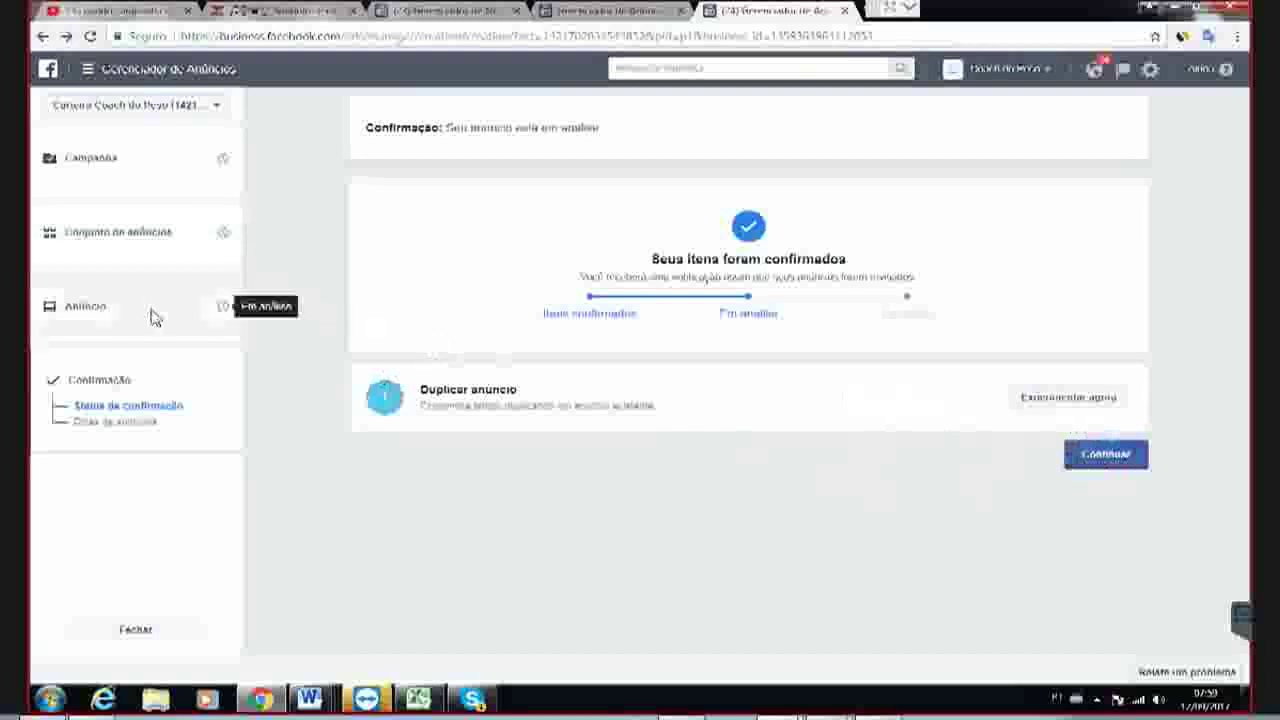
click(1107, 458)
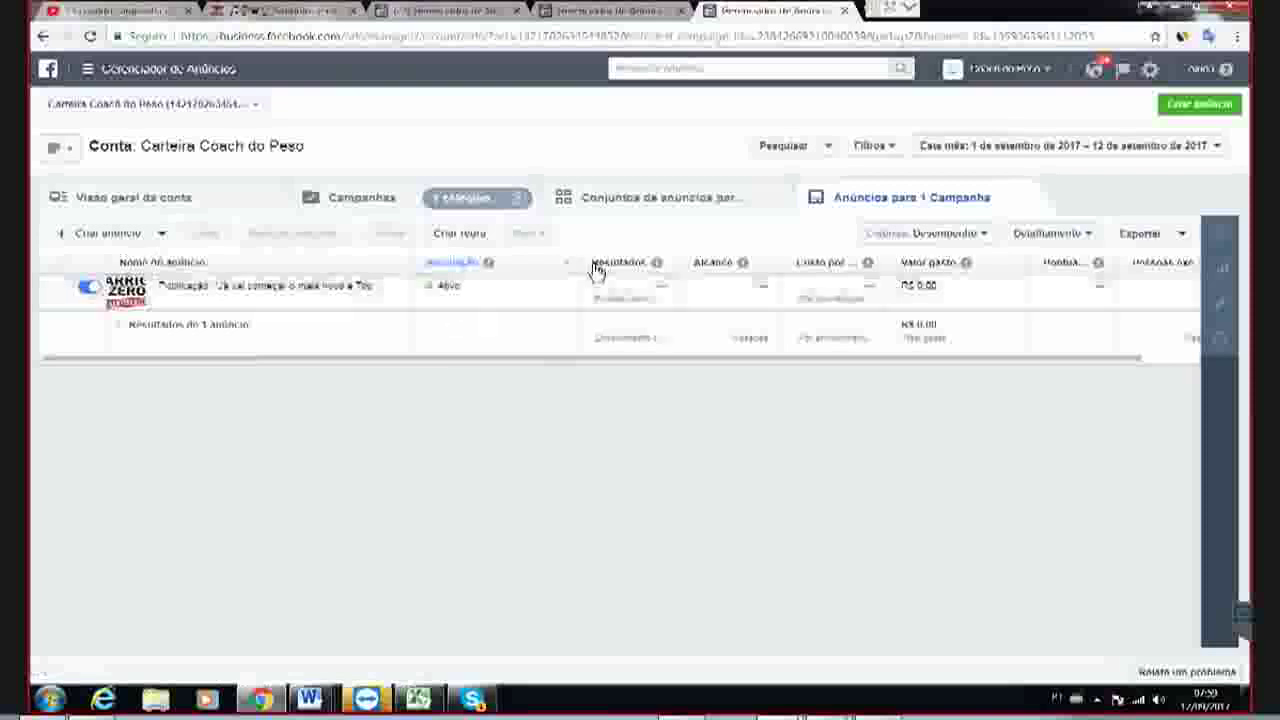
click(676, 203)
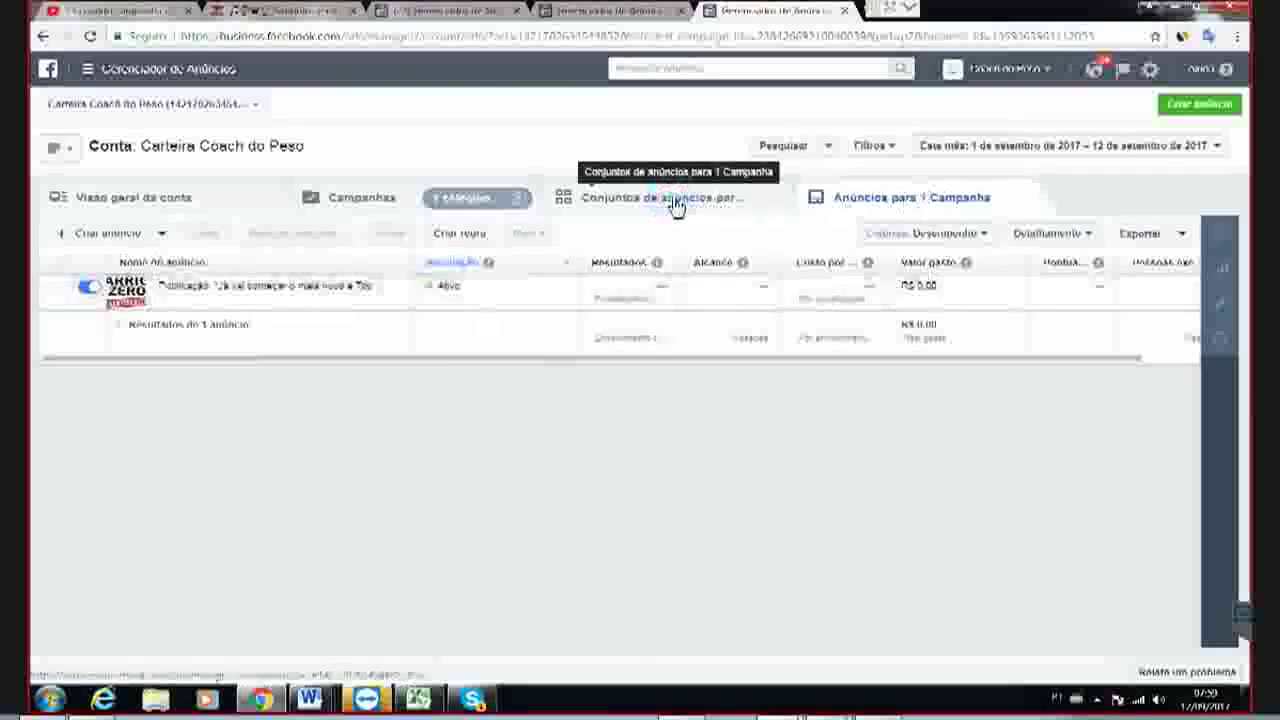
click(676, 205)
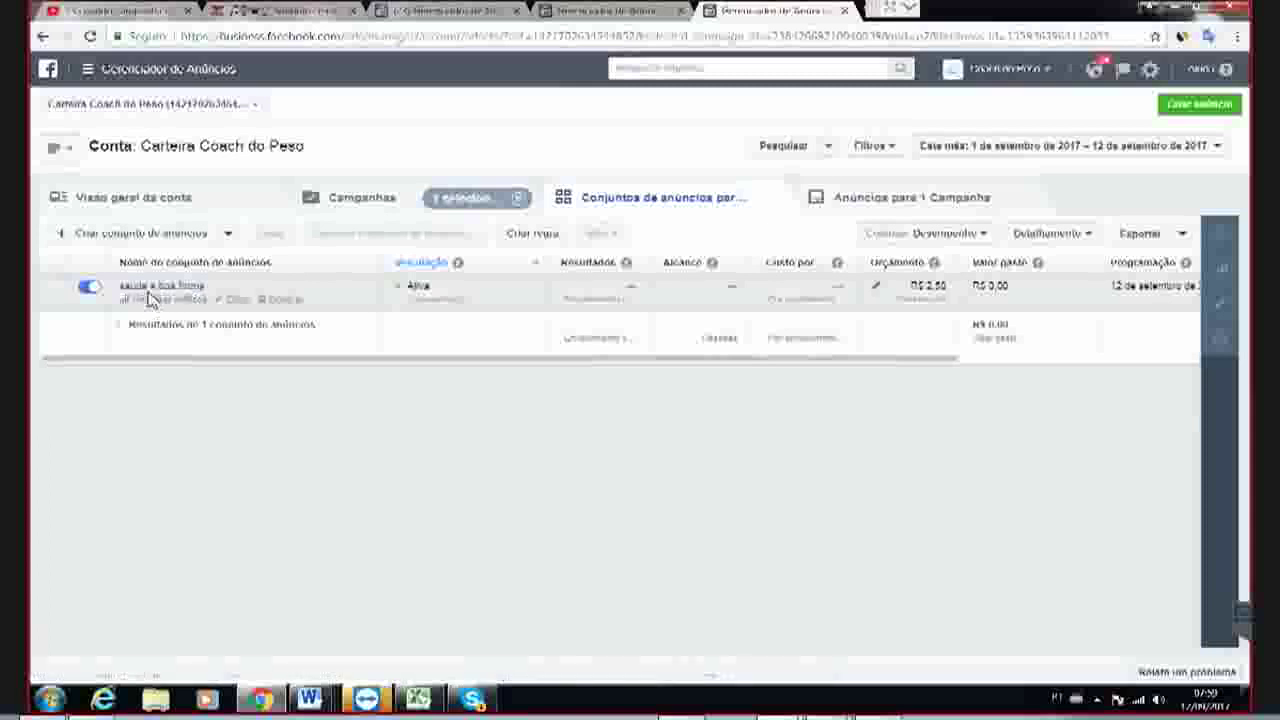
- Turn off the two older campaigns in the campaign list, leaving the Envolvimento campaign switched on
click(396, 198)
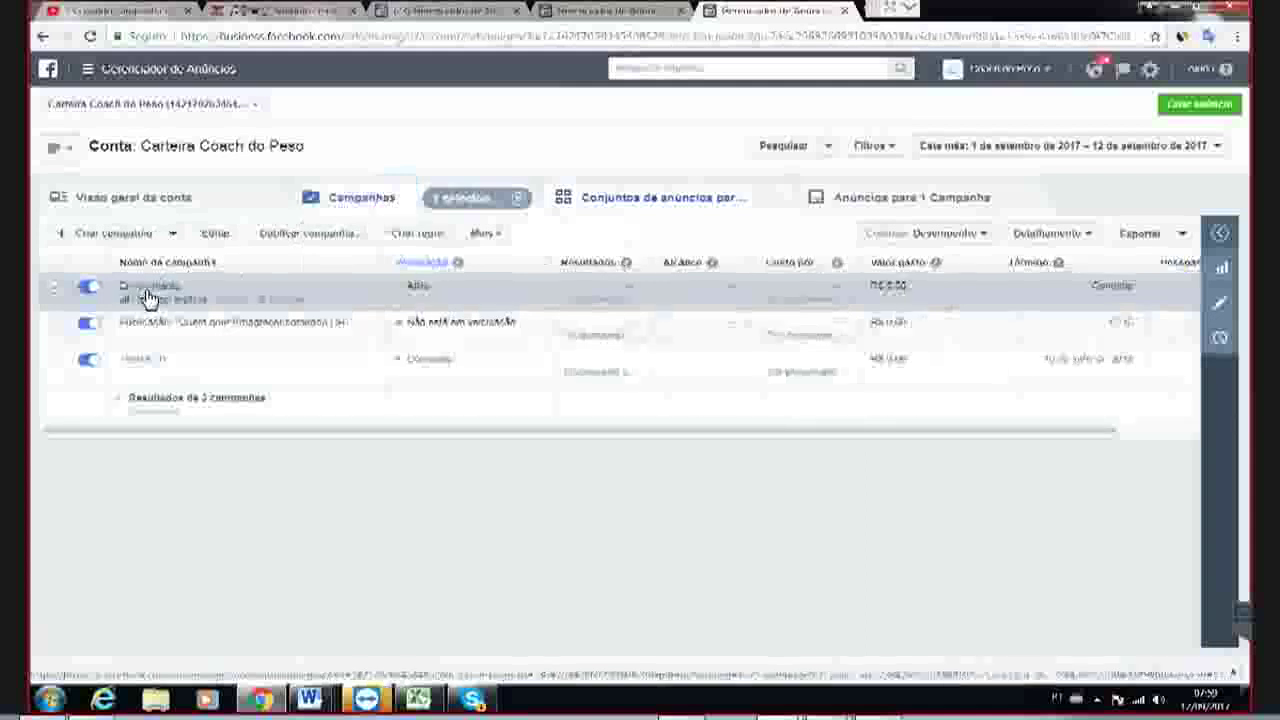
click(88, 324)
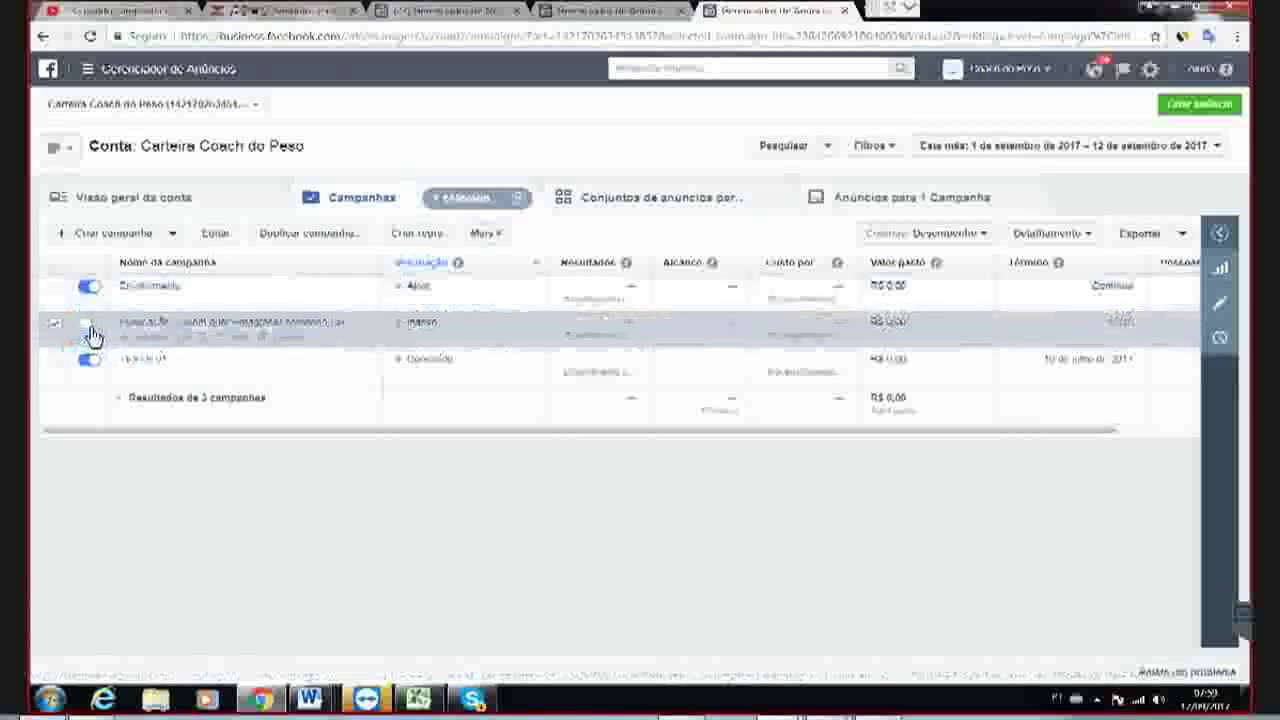
click(90, 360)
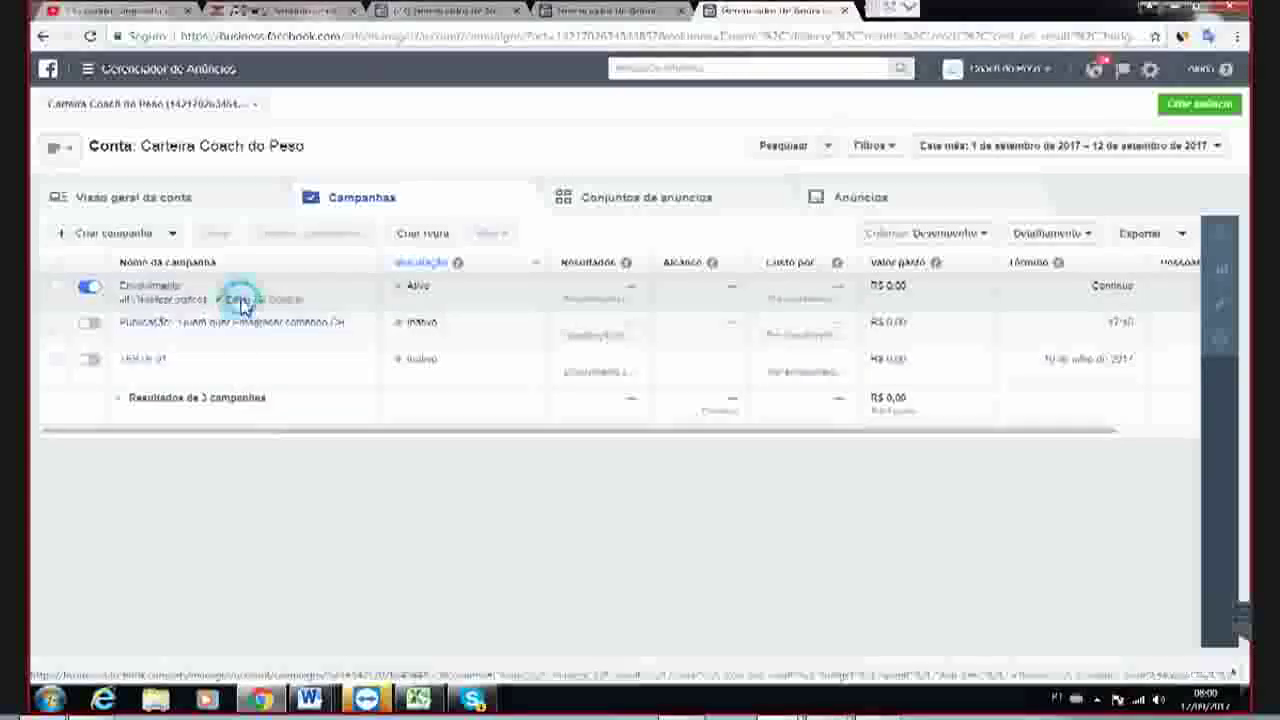
- Rename the Envolvimento campaign as "Envolvimento (TESTES)" and save the change
click(246, 301)
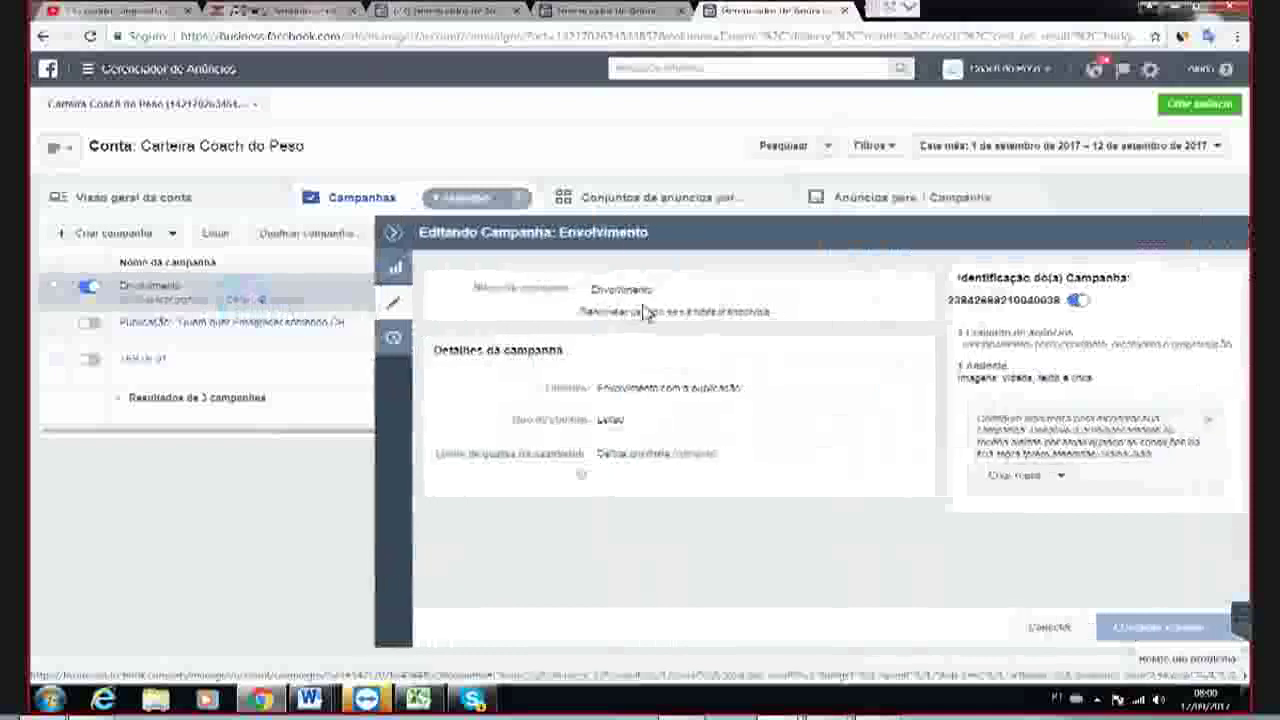
click(660, 288)
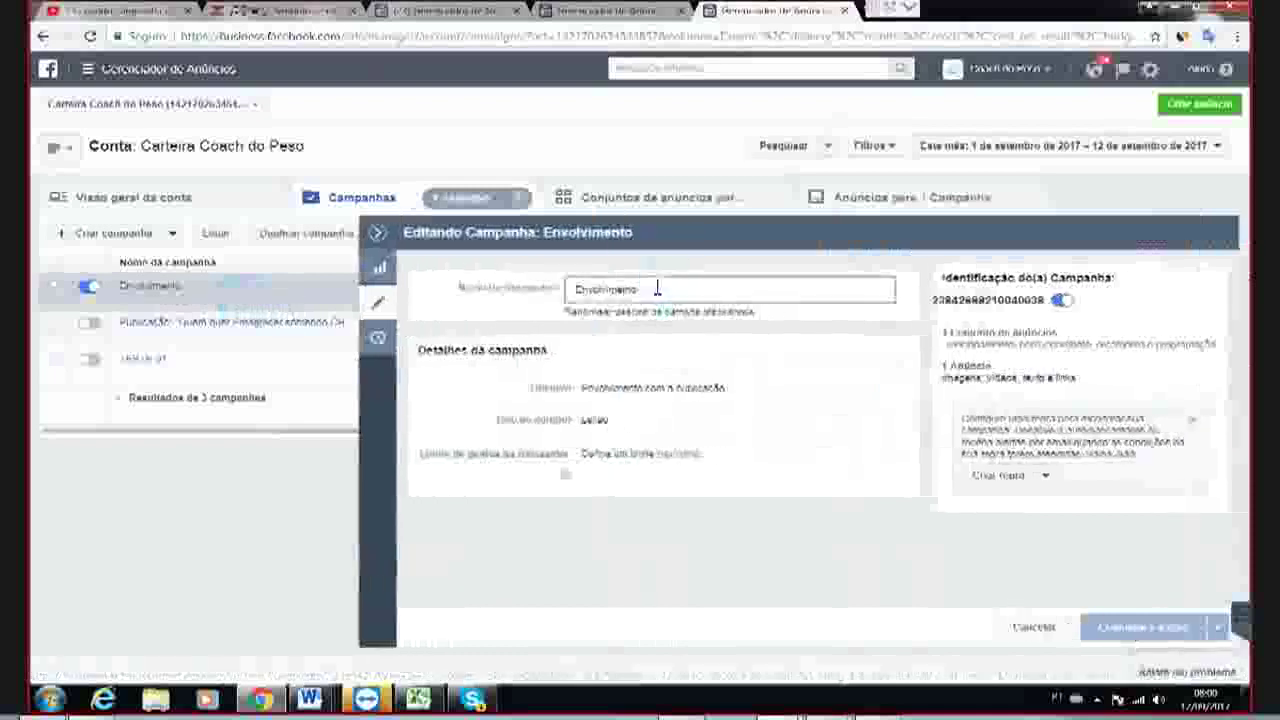
click(655, 288)
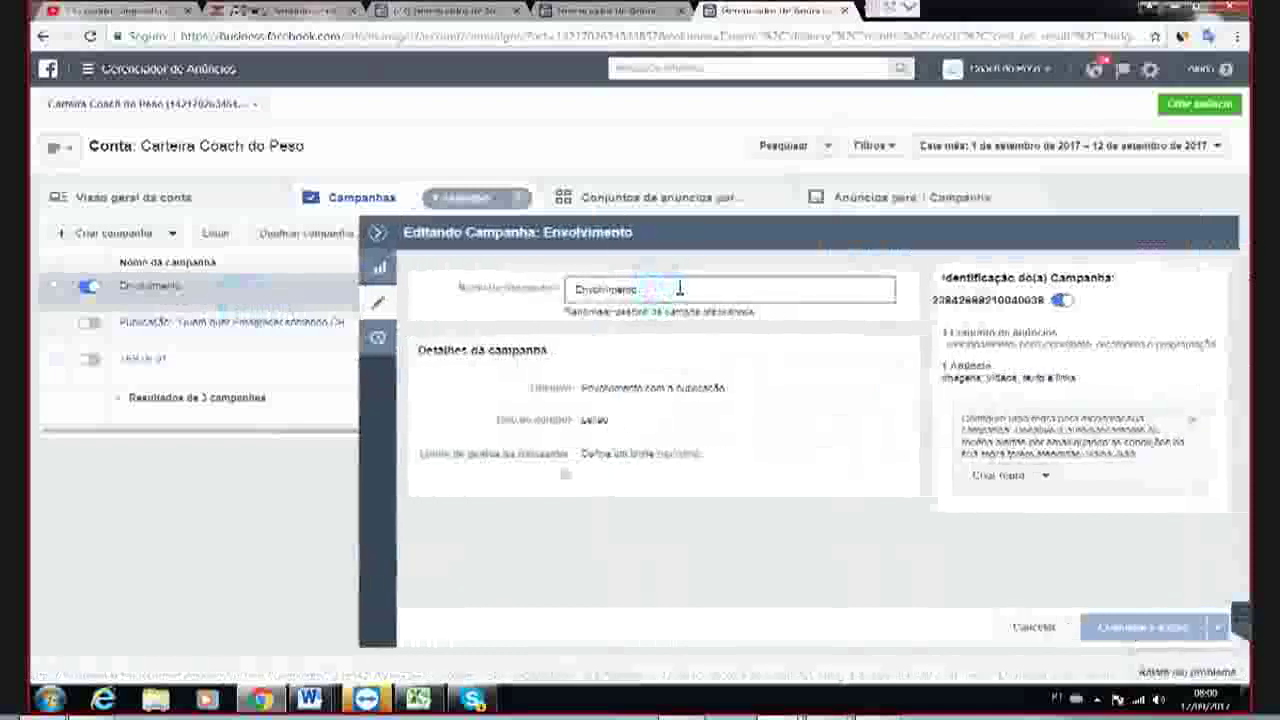
text((TESTES))
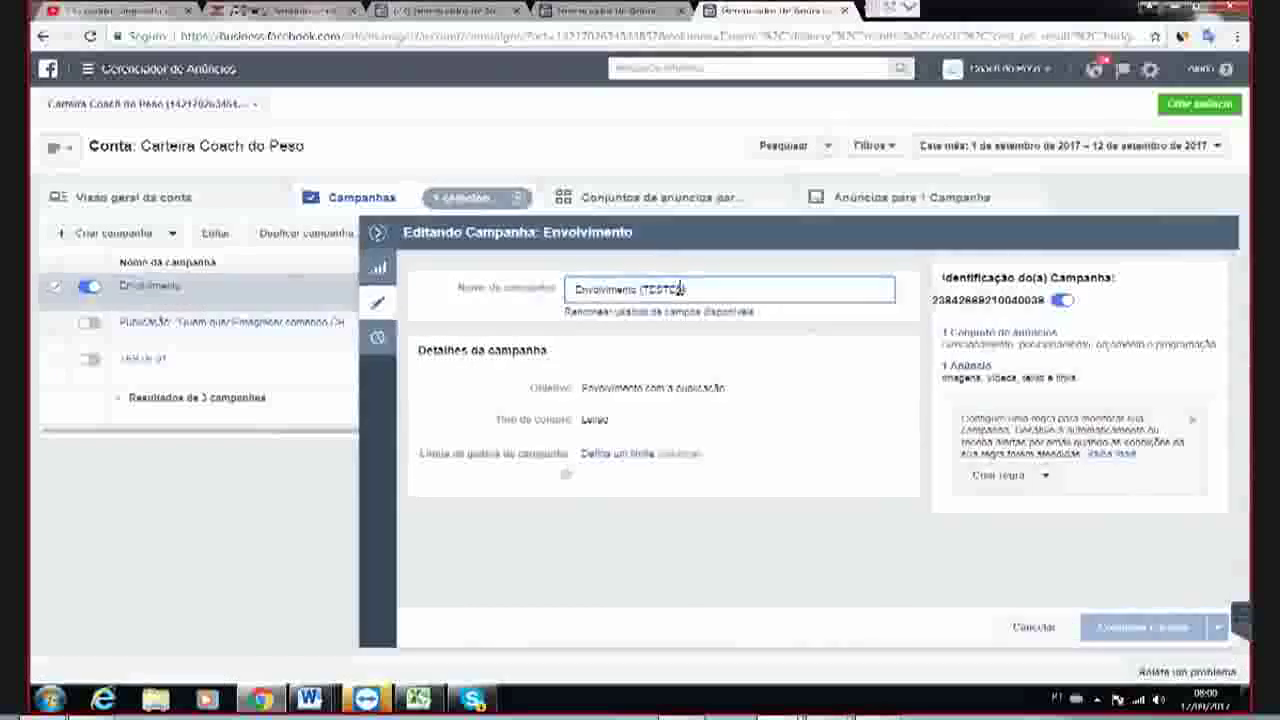
click(760, 575)
click(1110, 628)
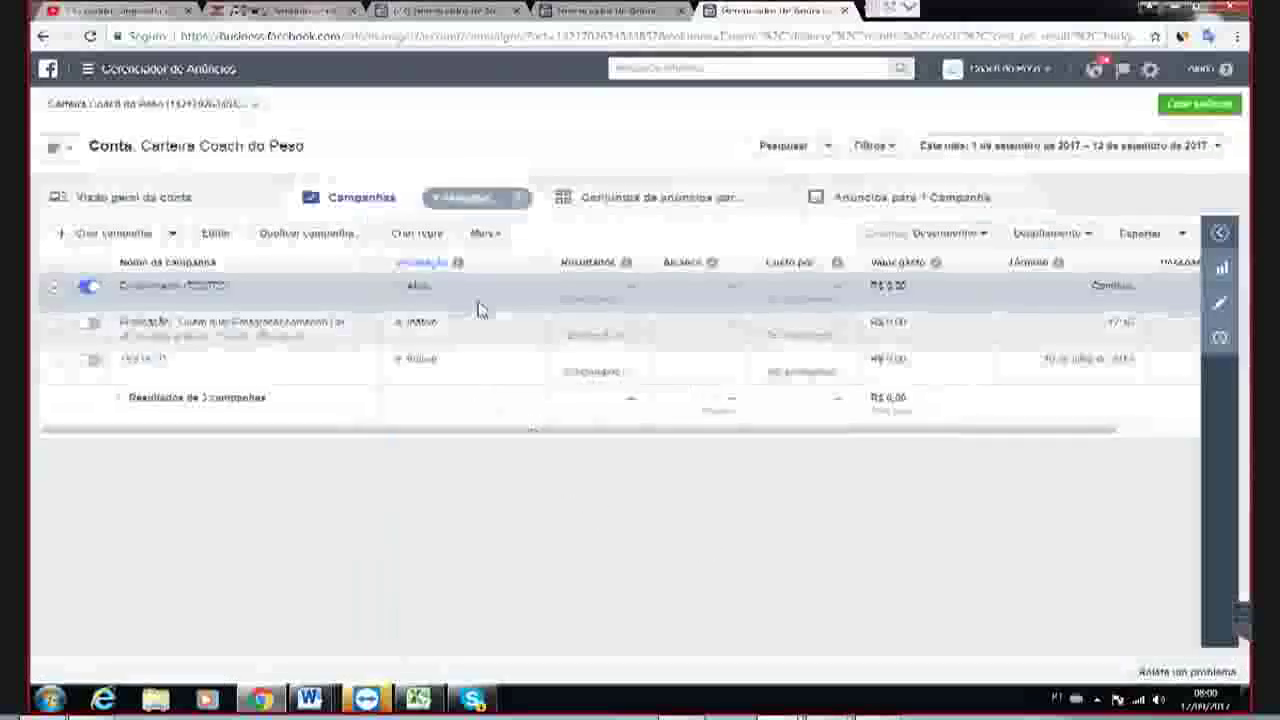
- Duplicate the saúde e boa forma ad set within its existing campaign and check the copy's campaign, ad set and ad entries
click(662, 205)
click(655, 204)
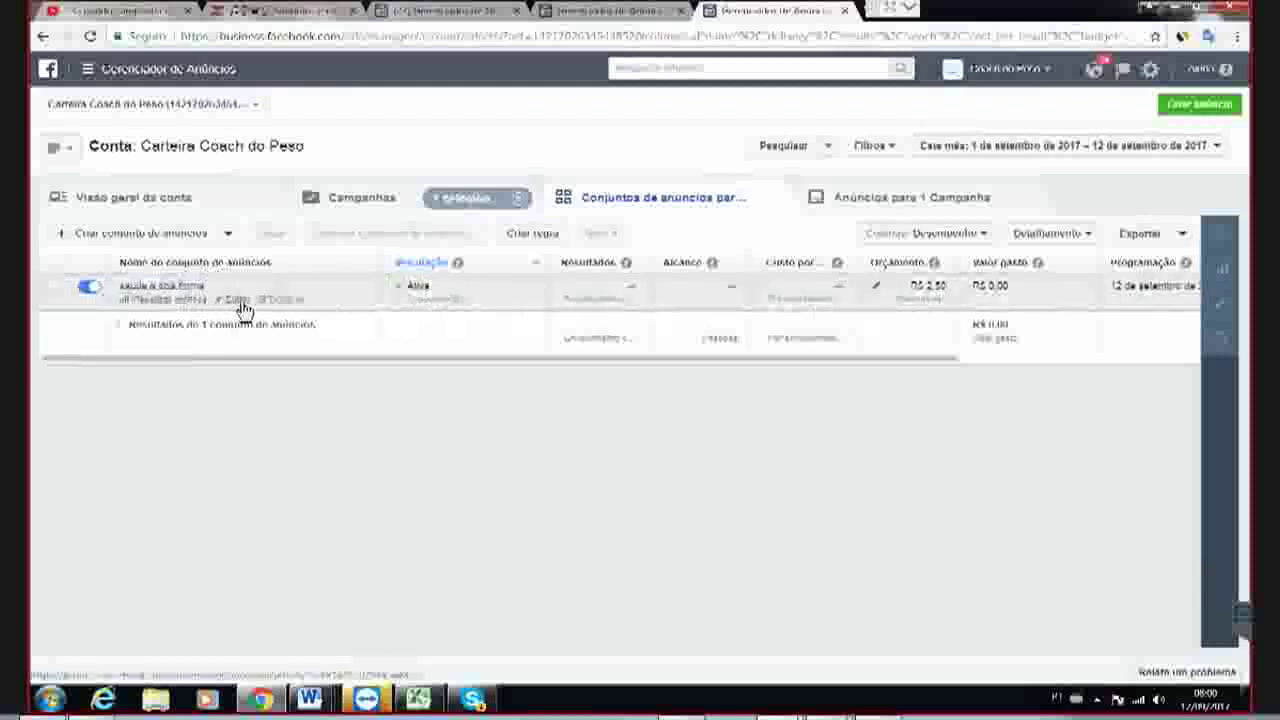
click(289, 301)
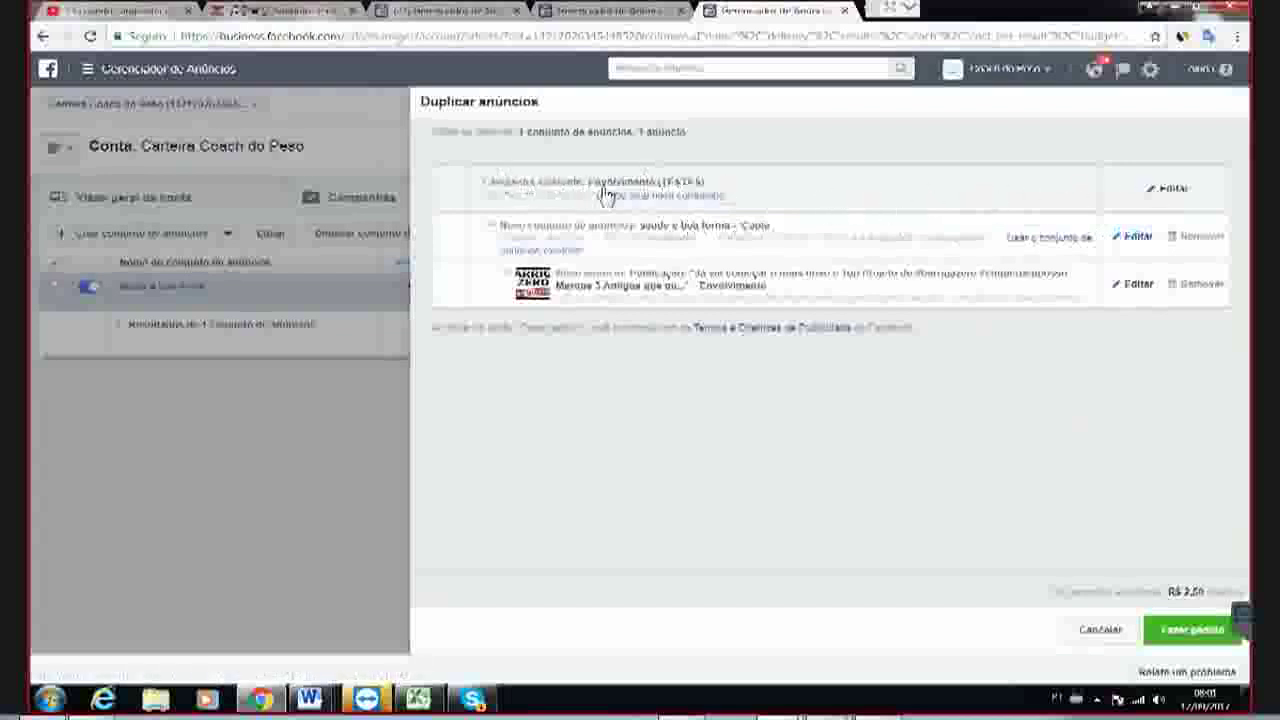
double_click(492, 181)
double_click(558, 226)
drag(558, 226, 606, 227)
double_click(606, 272)
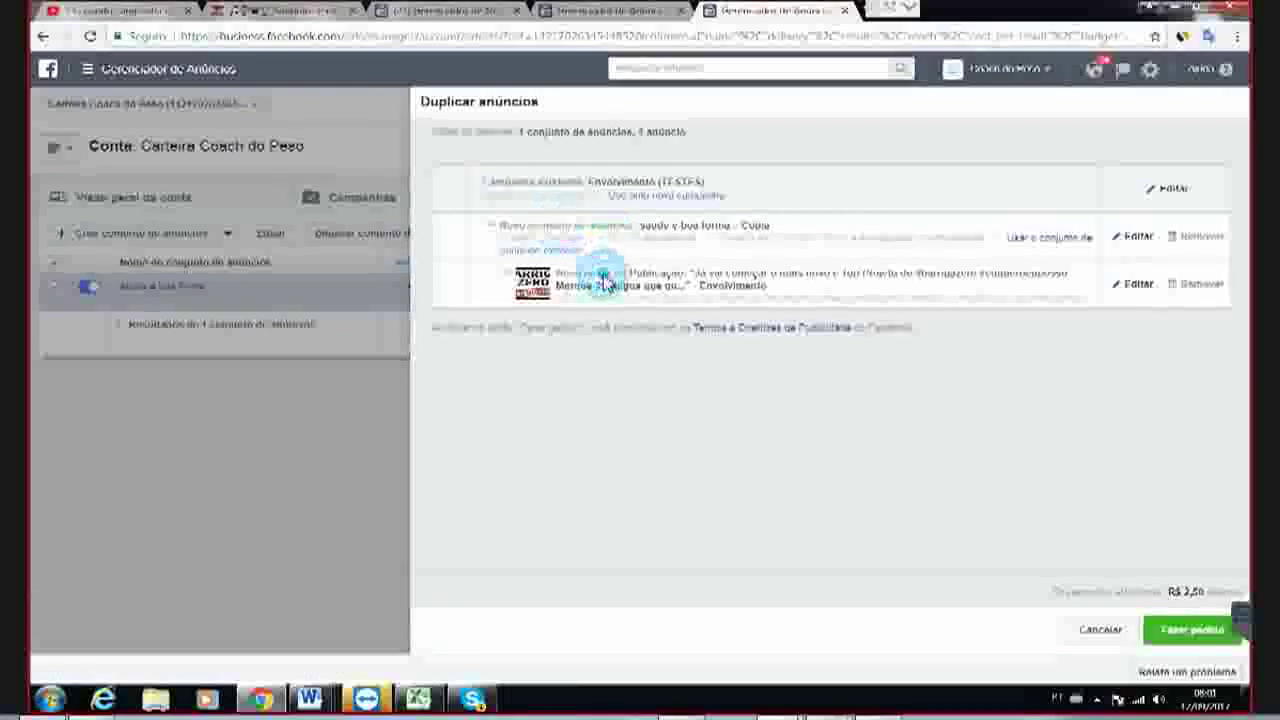
click(784, 200)
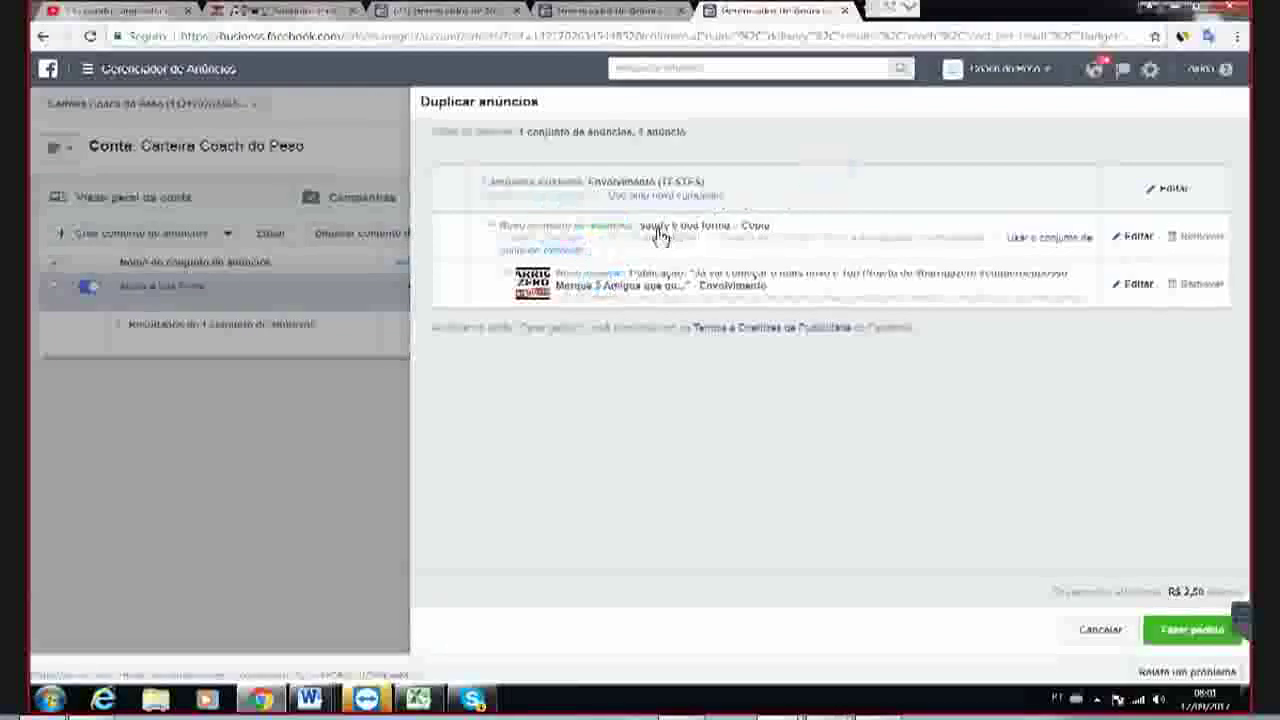
- Rename the duplicated ad set as "emagrecer certo" and copy that name
click(1138, 237)
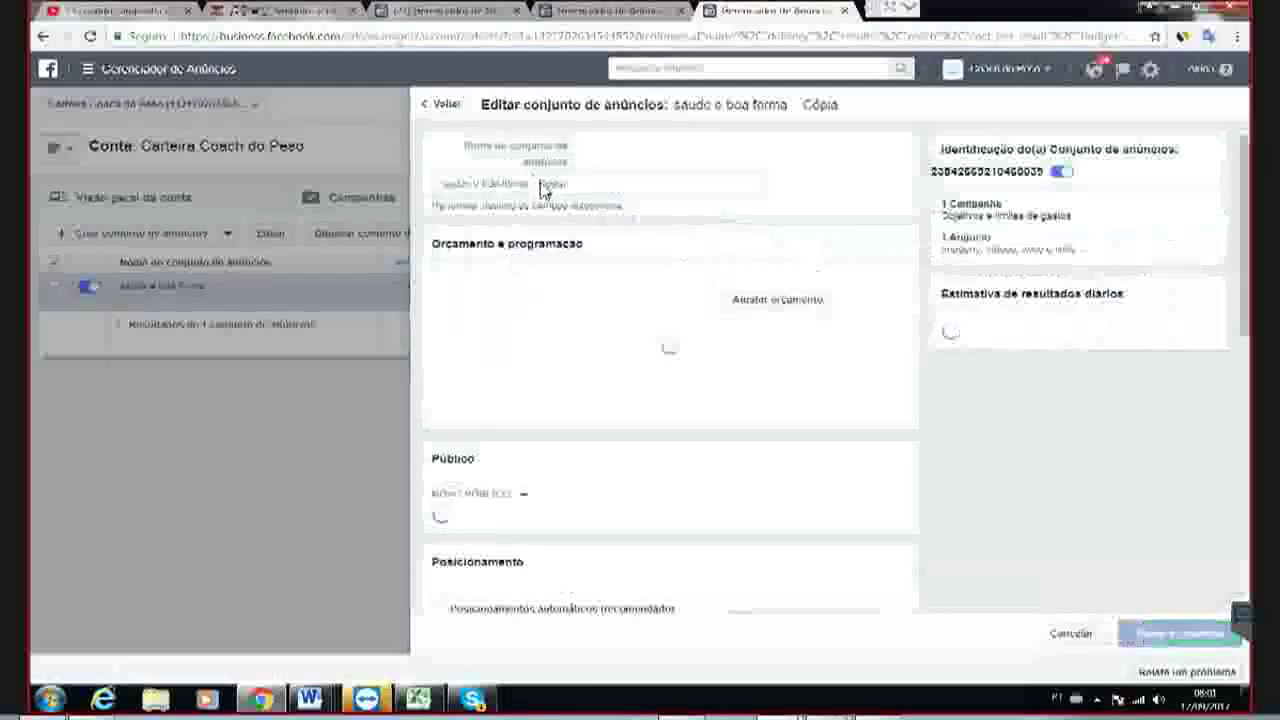
click(600, 182)
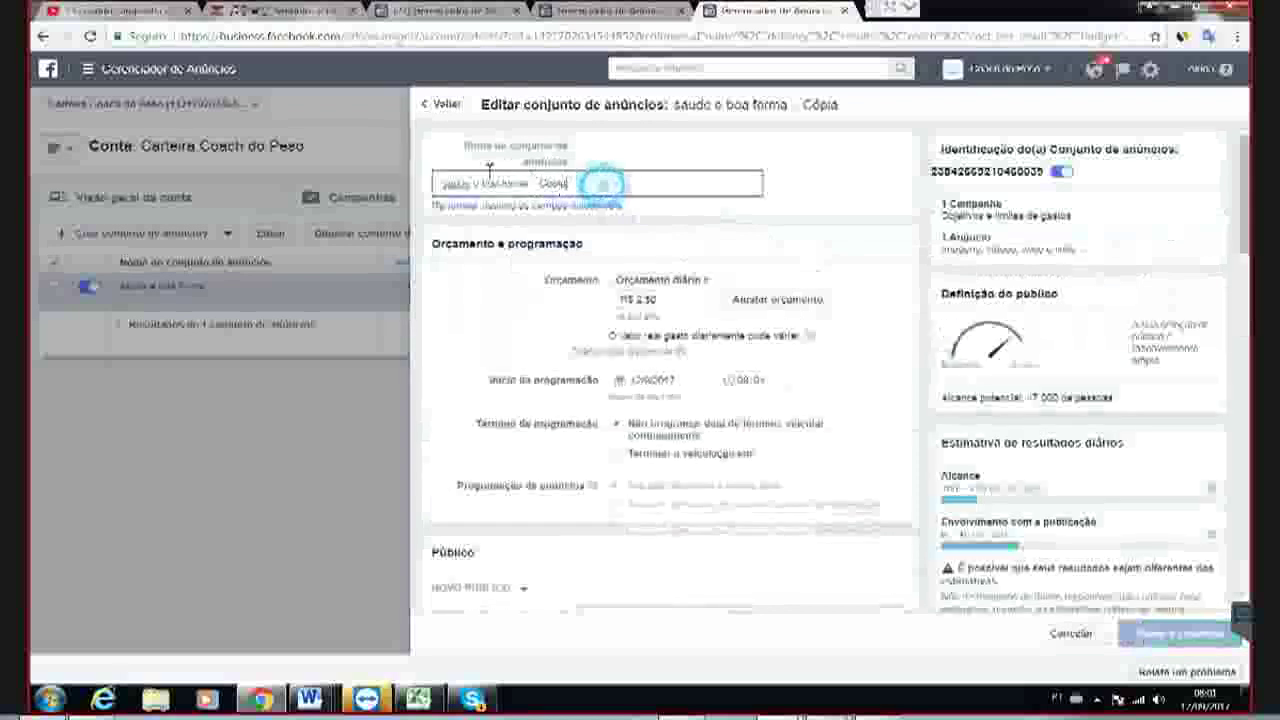
drag(600, 182, 437, 182)
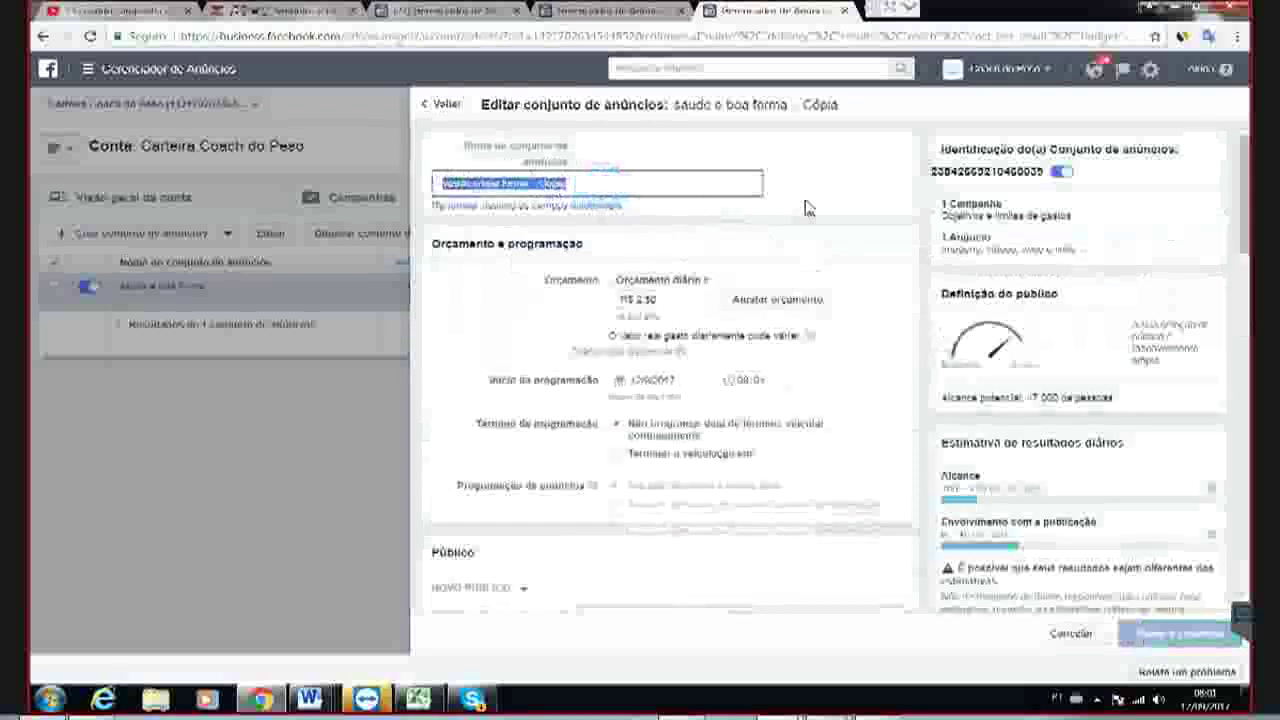
text(dieta e)
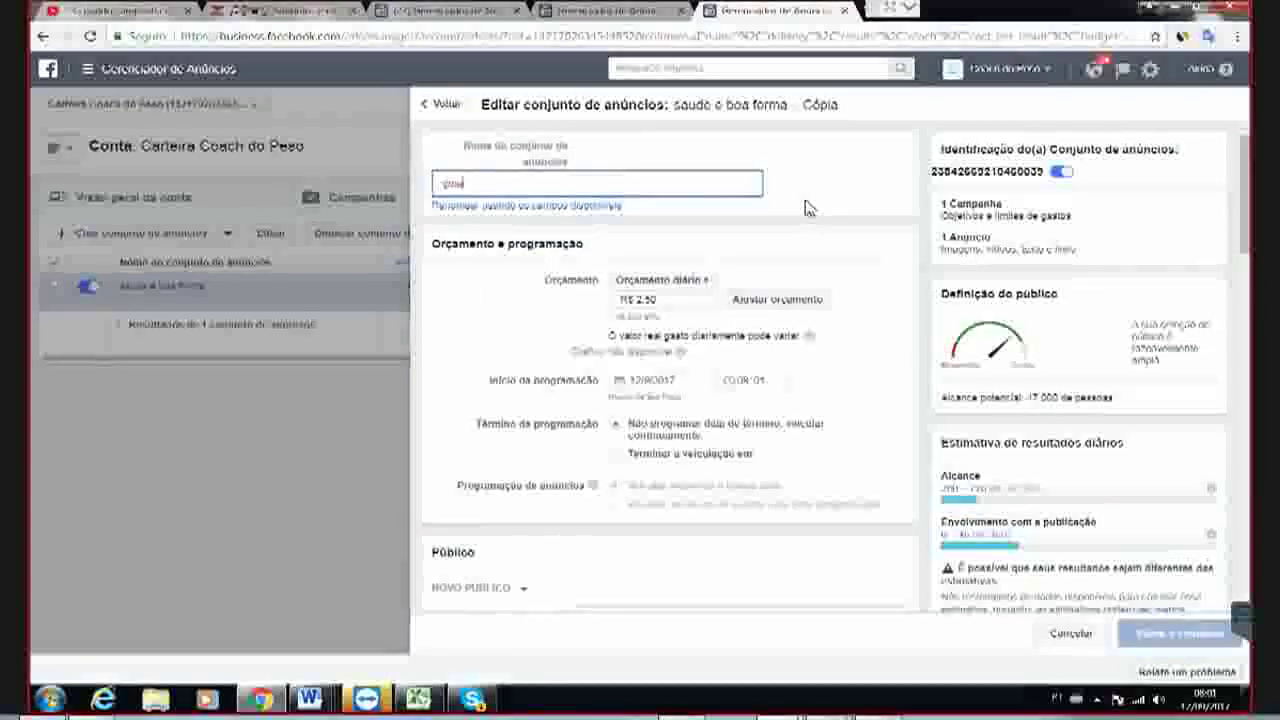
text(a e d)
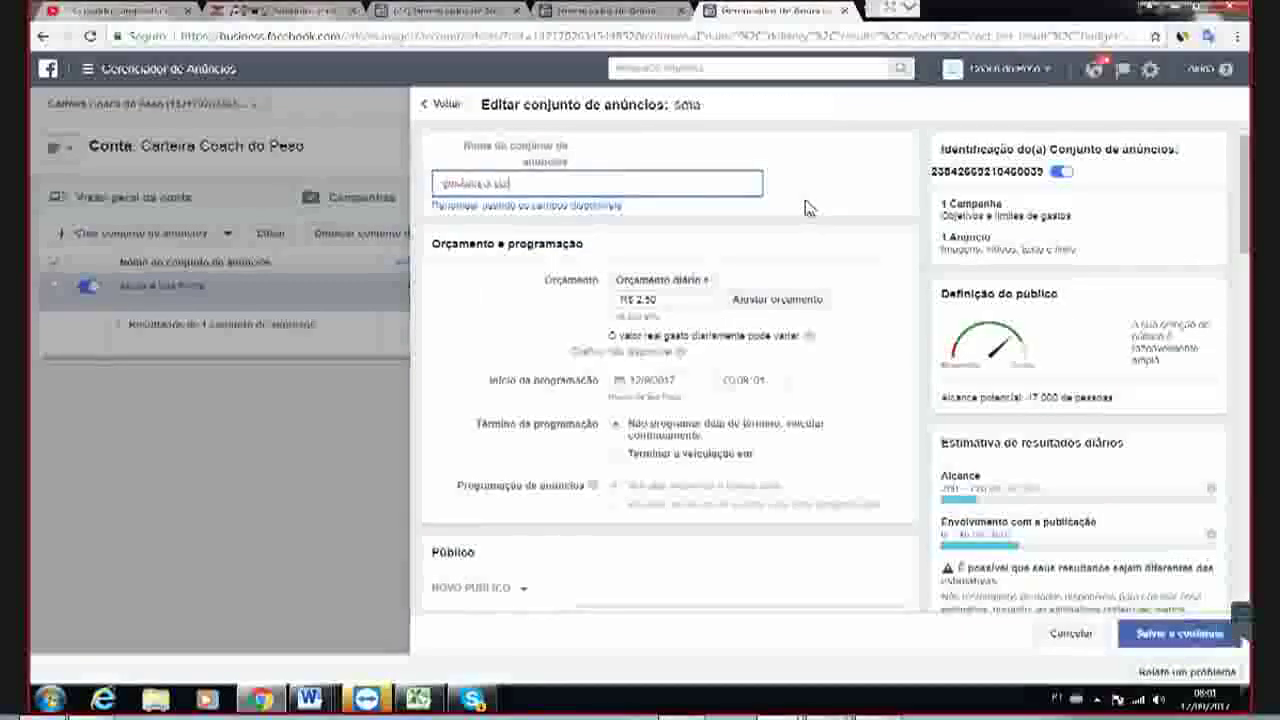
key(ctrl+shift+Left)
key(ctrl+shift+Left)
key(ctrl+c)
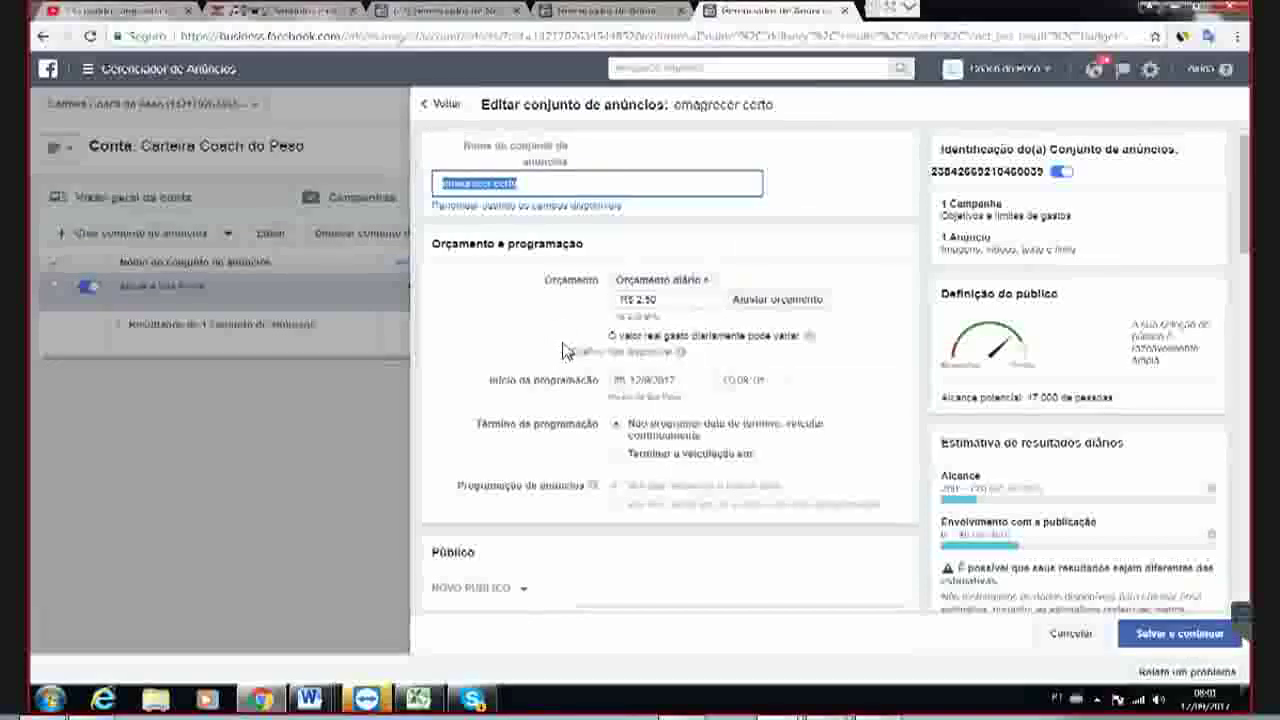
- Replace the Saúde e boa forma interest in the duplicate's detailed targeting with Emagrecer Certo and save the ad set
scroll(577, 348, down, 1)
scroll(577, 348, down, 5)
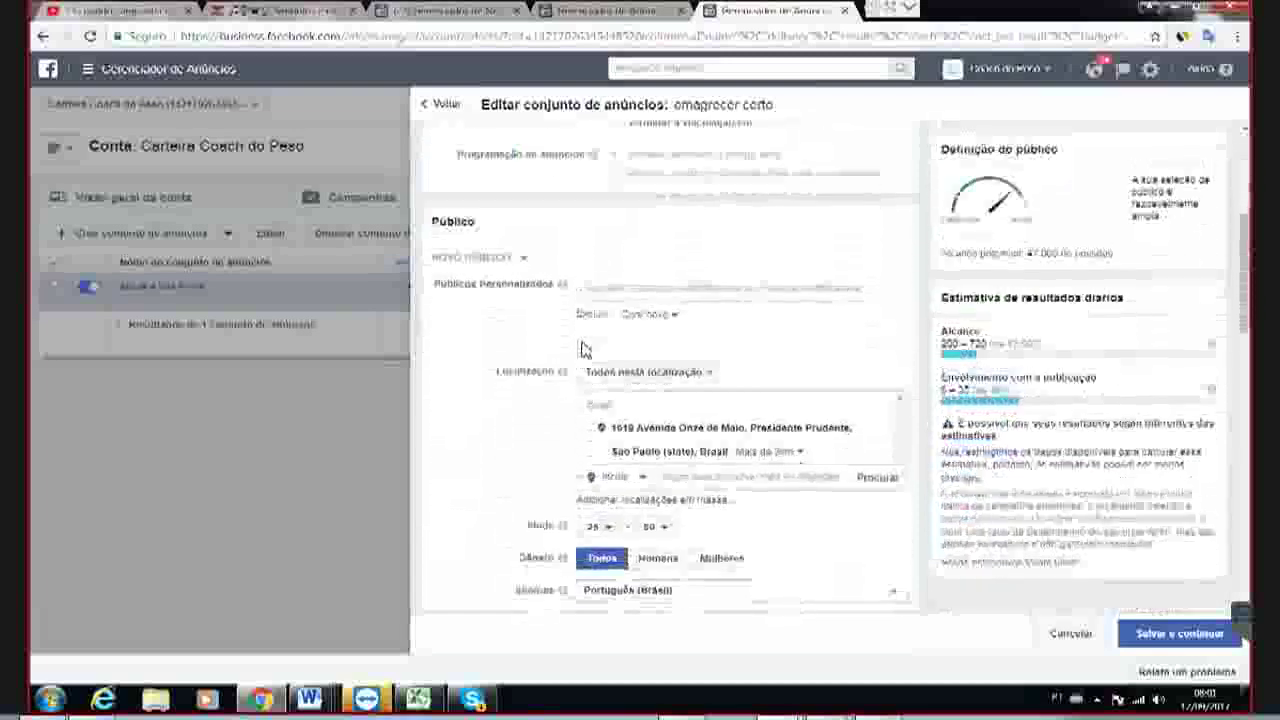
scroll(585, 350, down, 4)
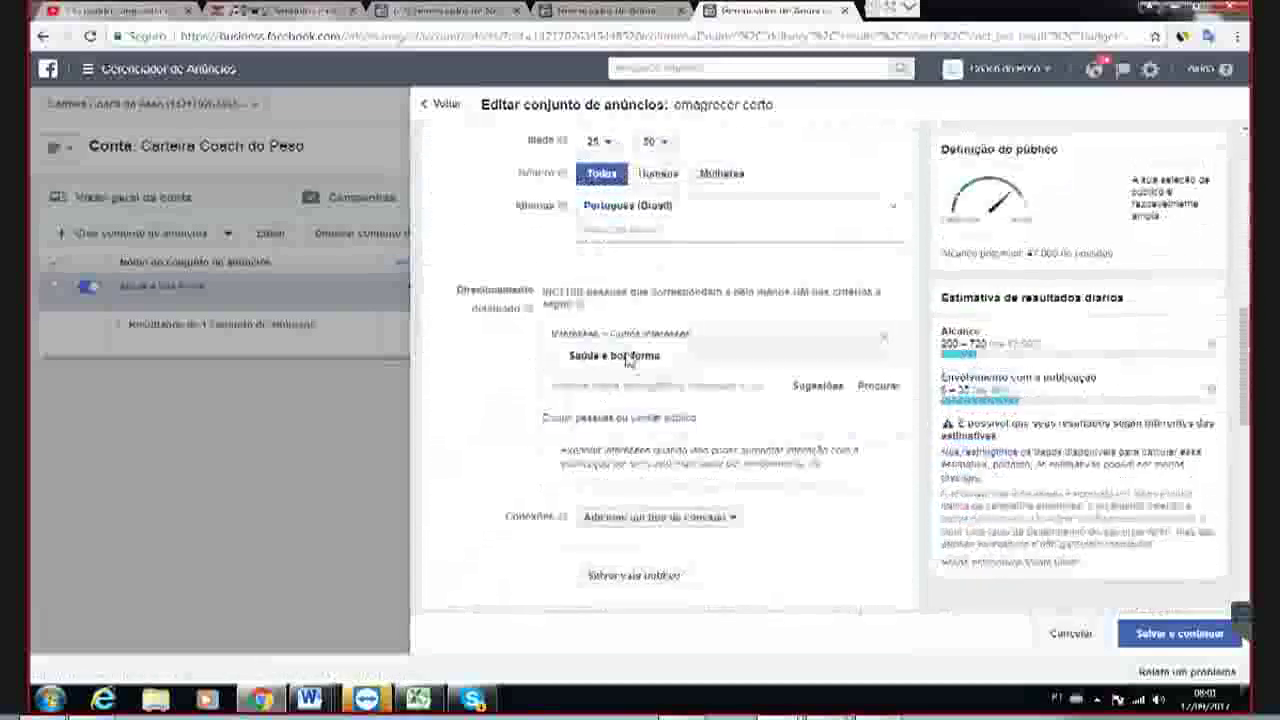
click(885, 364)
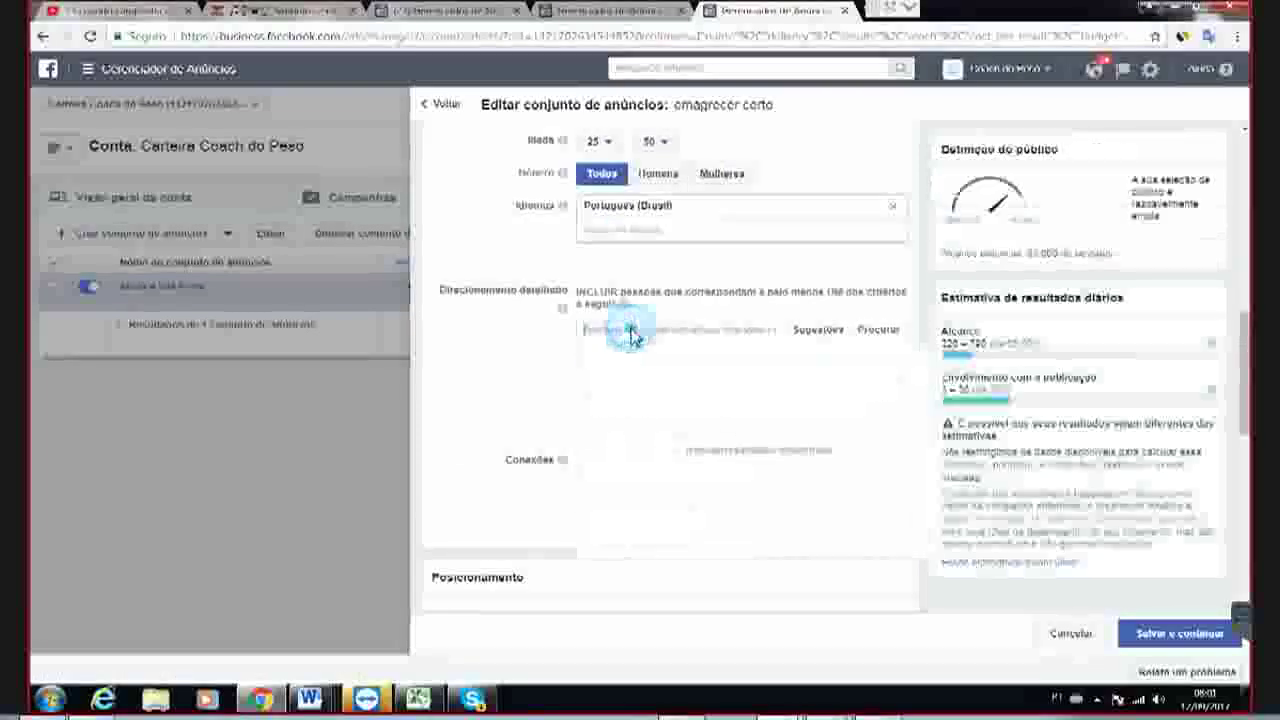
click(632, 336)
key(ctrl+v)
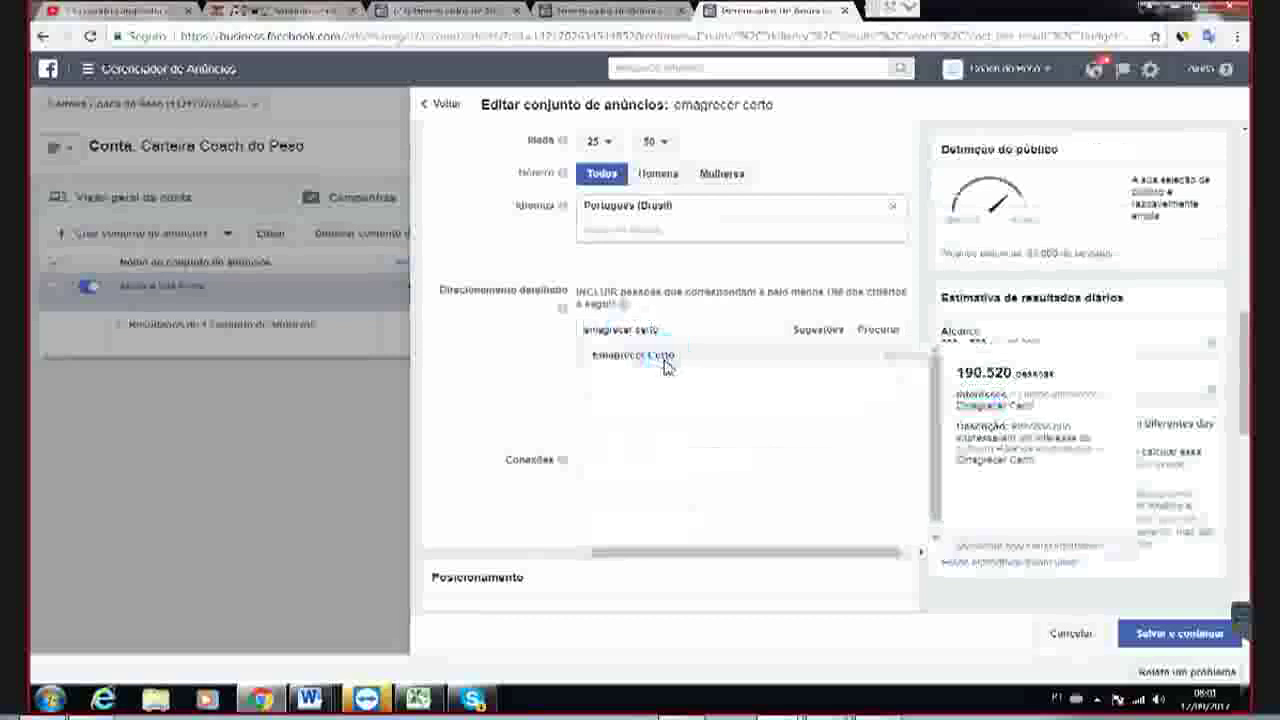
click(665, 360)
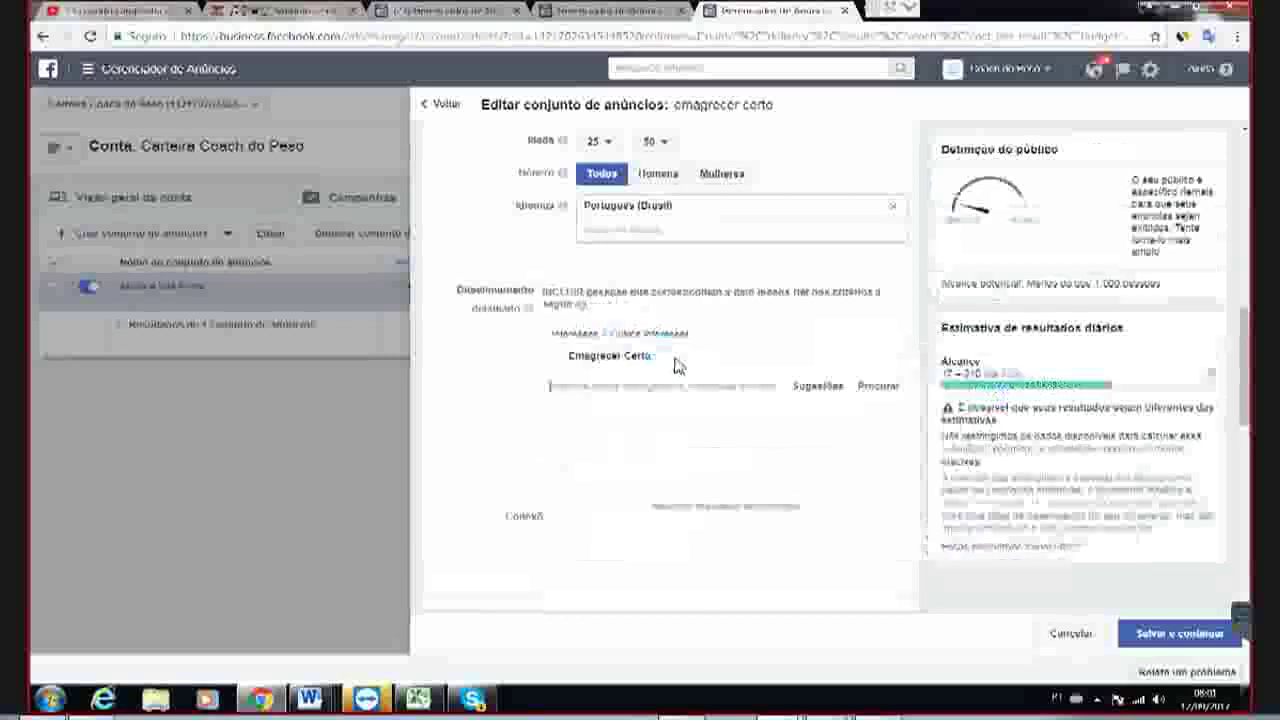
click(1167, 637)
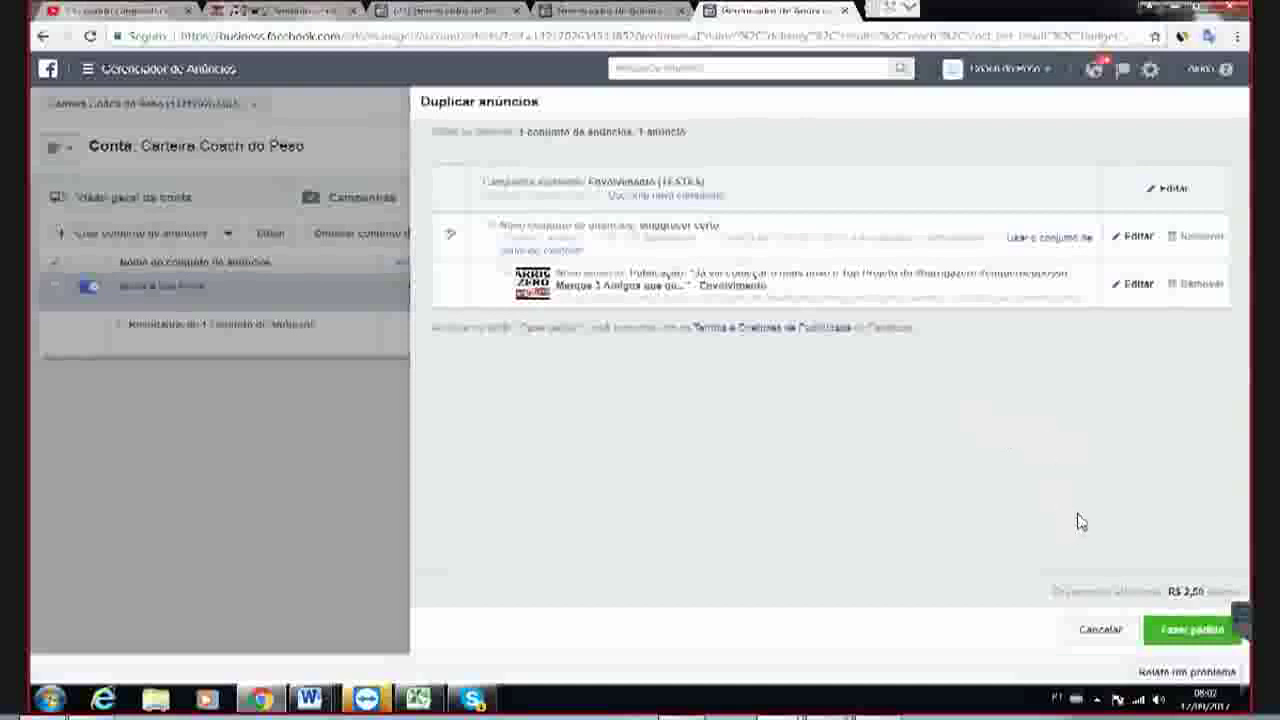
- Place and confirm the order for the duplicated emagrecer certo ad set
click(1195, 632)
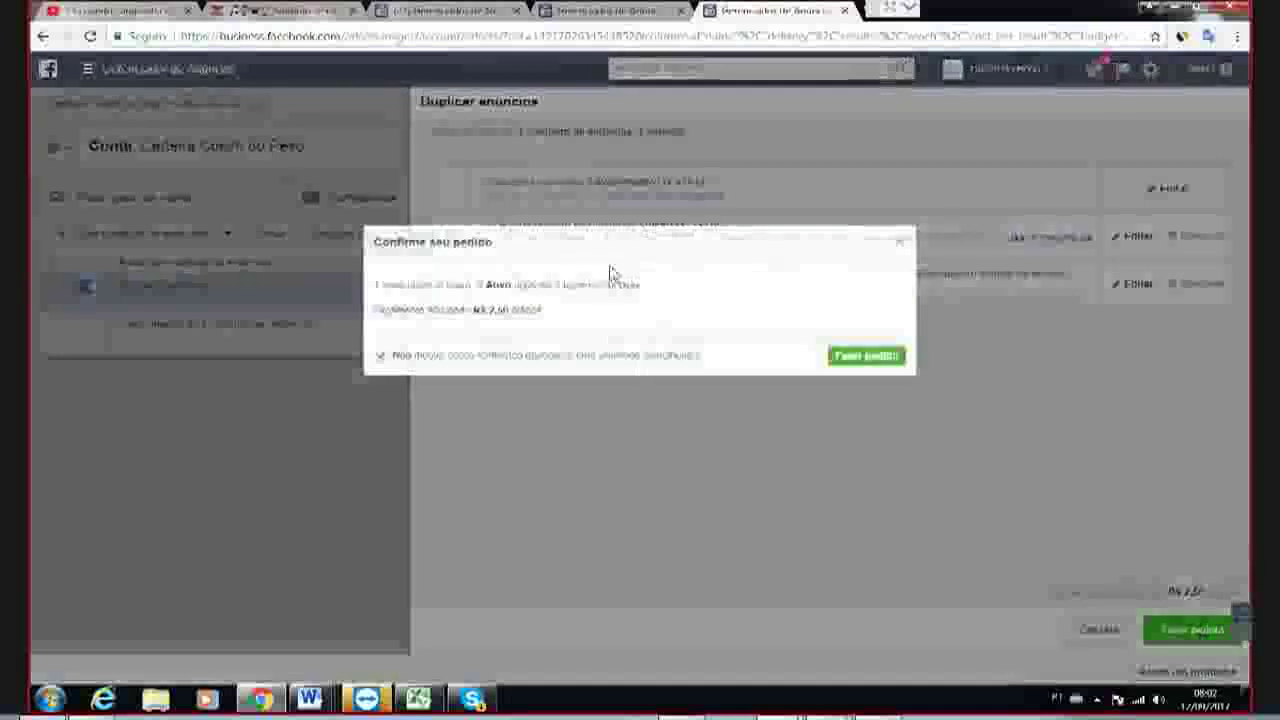
click(858, 357)
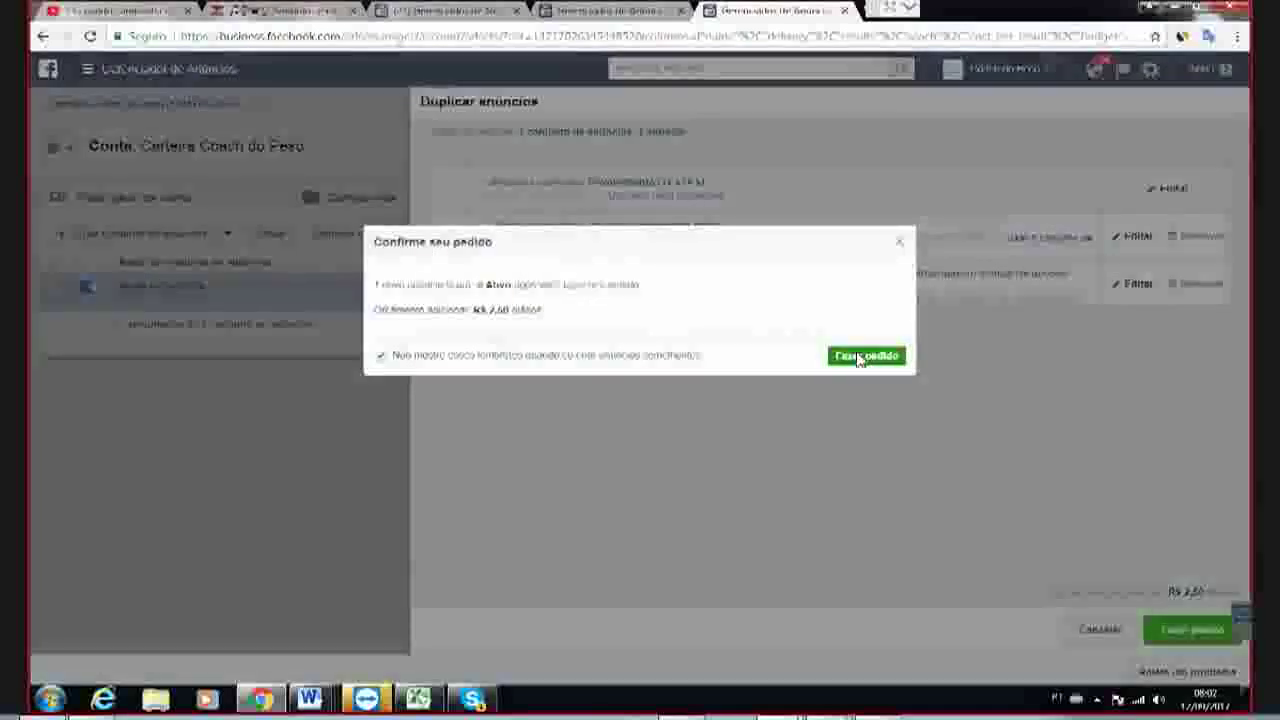
click(862, 357)
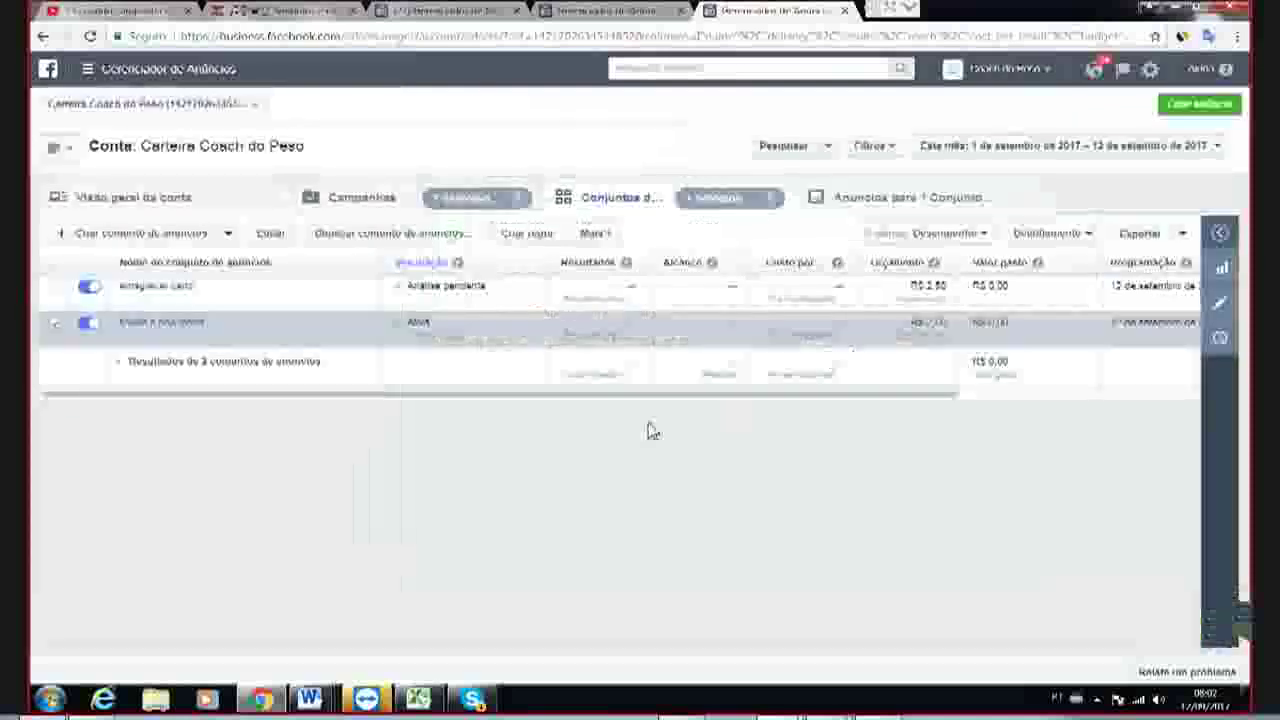
- Duplicate the saúde e boa forma ad set within the existing Envolvimento (TESTES) campaign
click(50, 328)
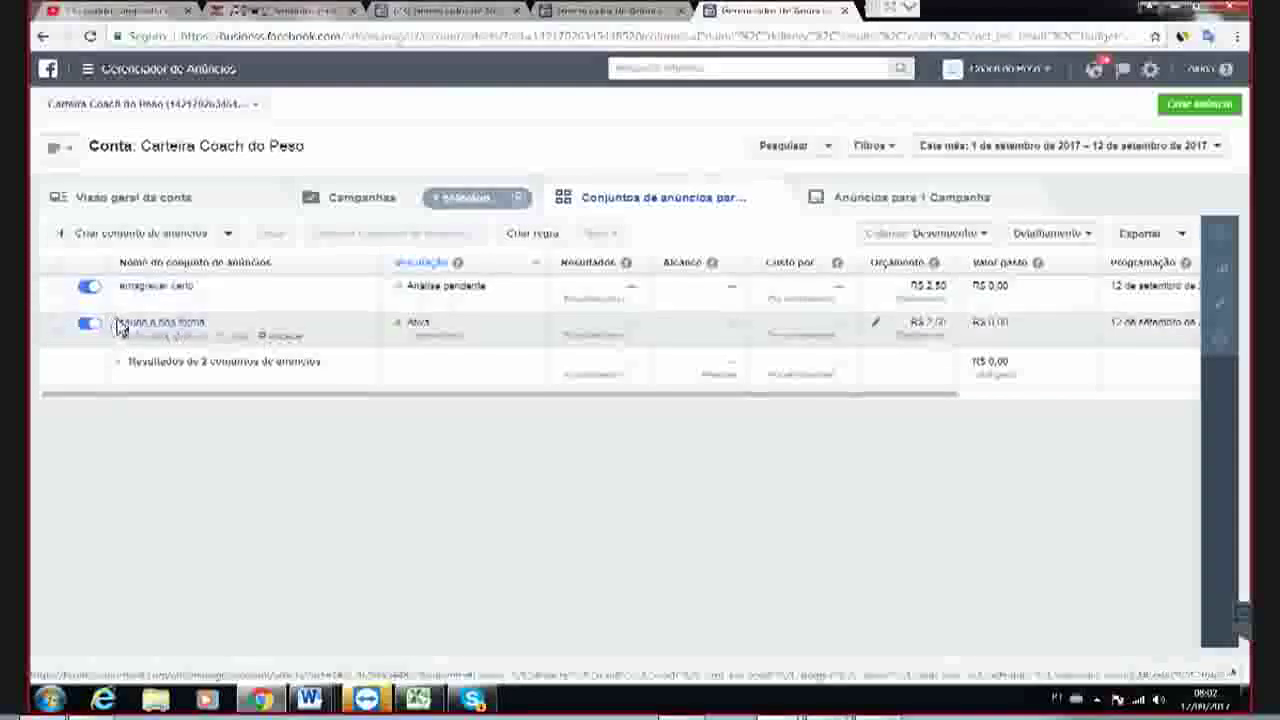
click(284, 343)
click(283, 339)
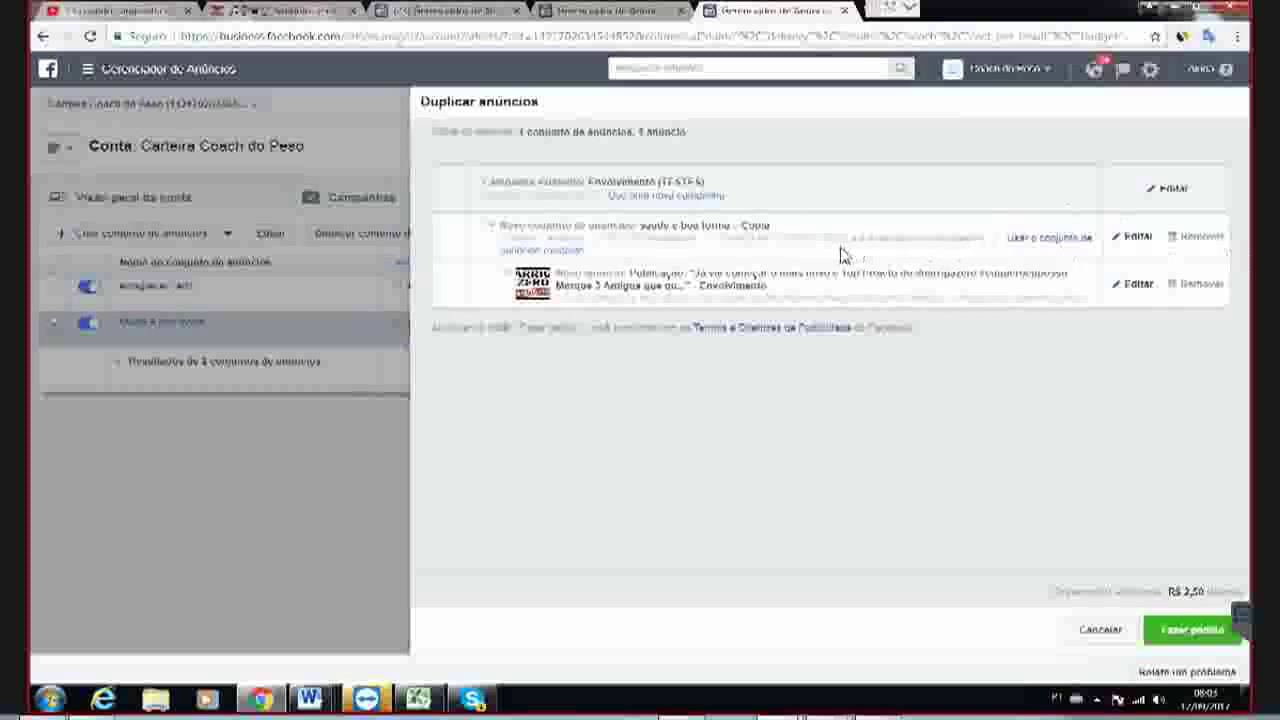
- Replace the Saúde e boa forma interest in the copy's detailed targeting with Emagrecimento Certo
click(1140, 240)
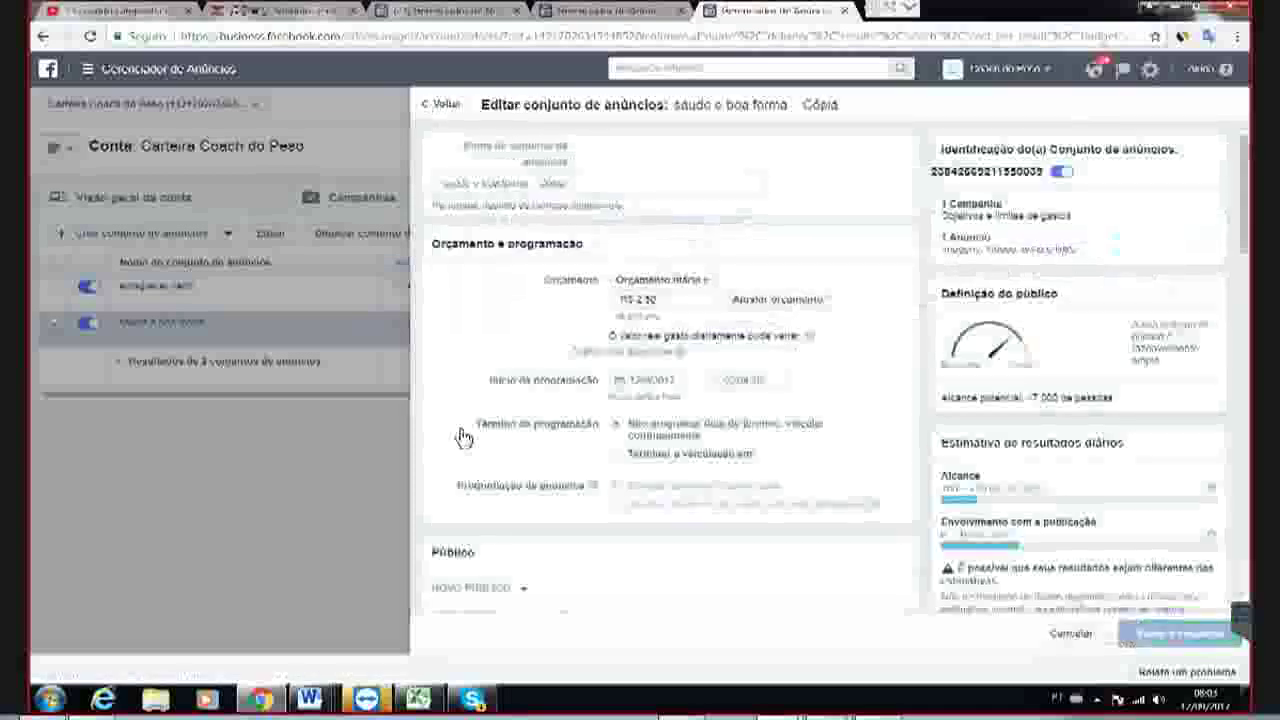
scroll(468, 436, down, 2)
scroll(480, 437, down, 5)
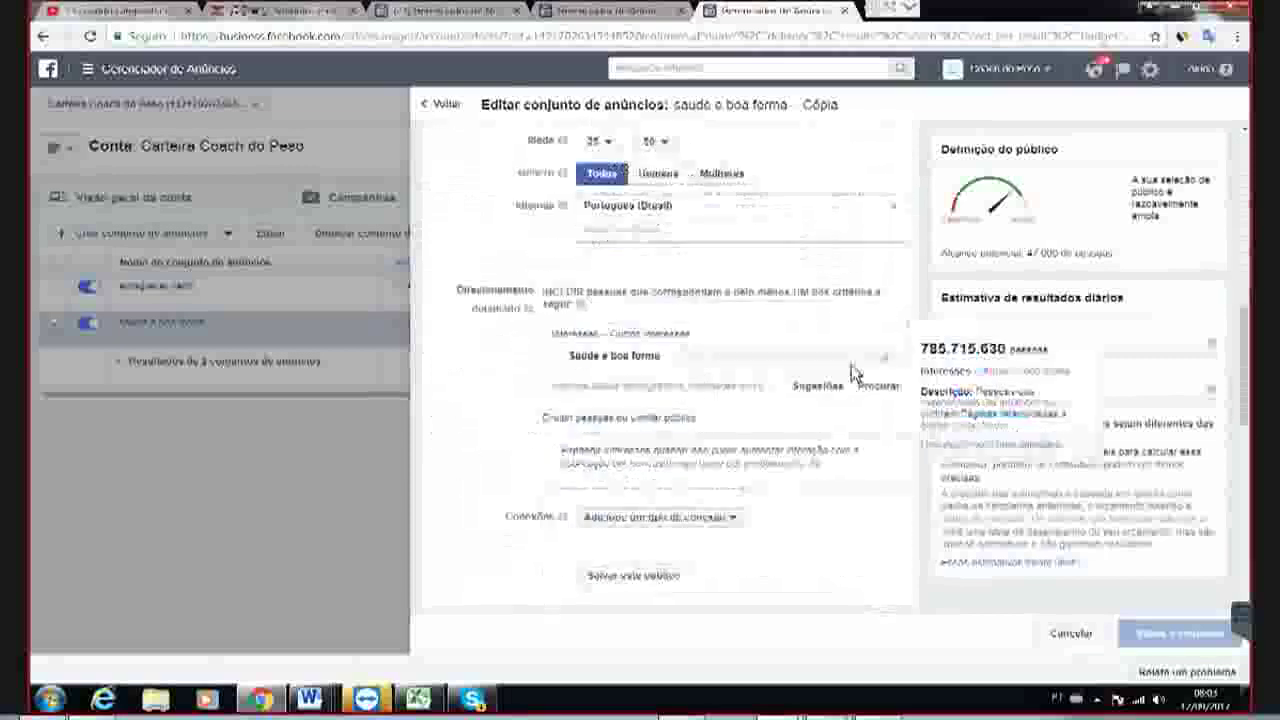
mouse_move(648, 366)
click(883, 358)
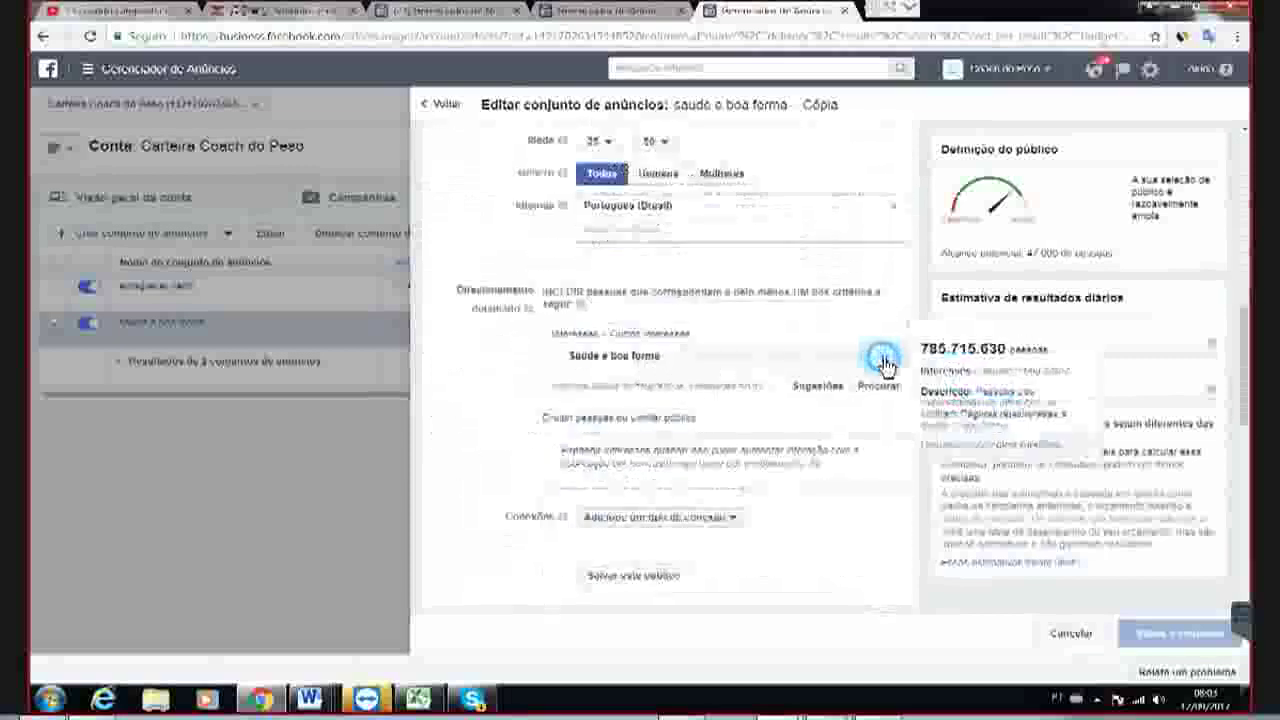
click(591, 329)
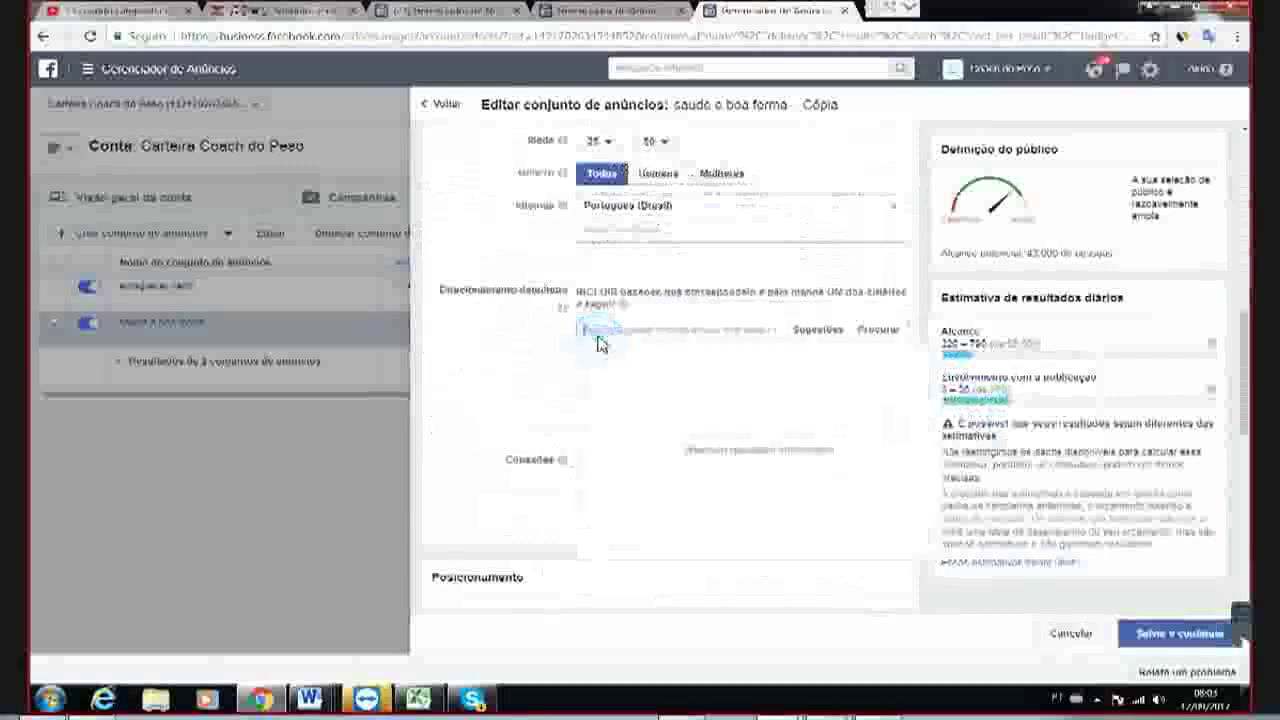
text(emagrecimentos)
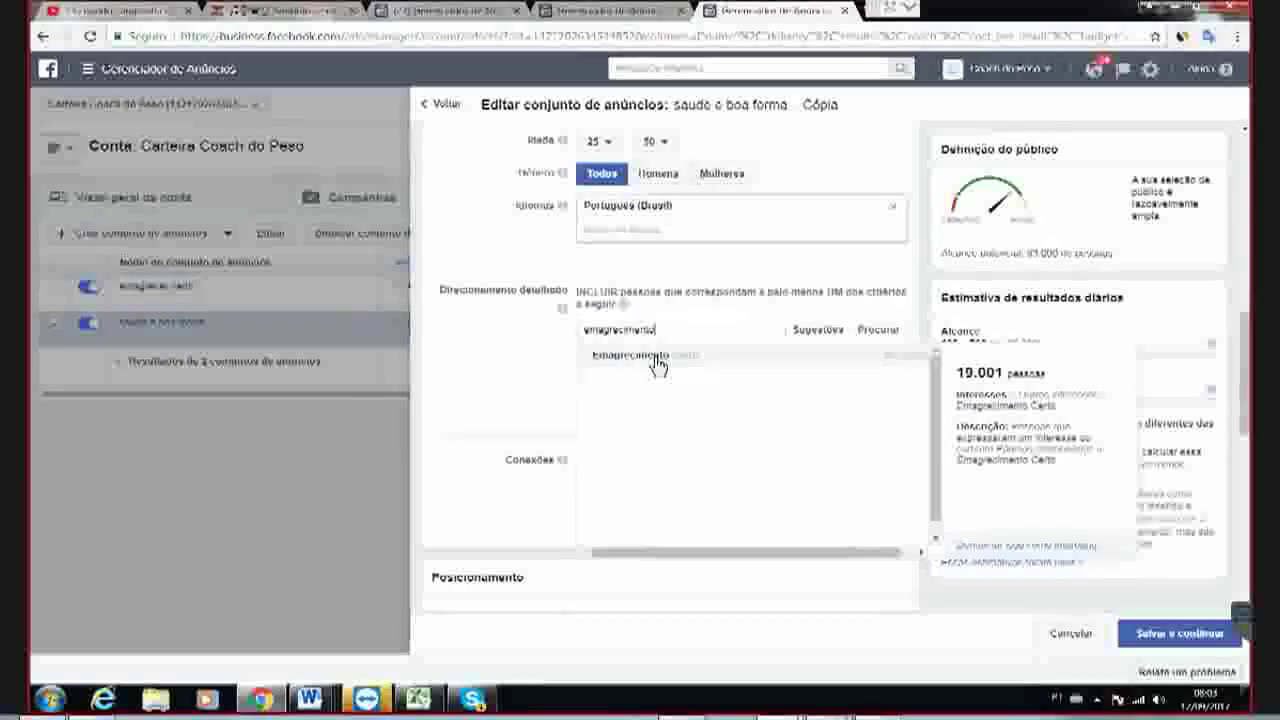
click(657, 361)
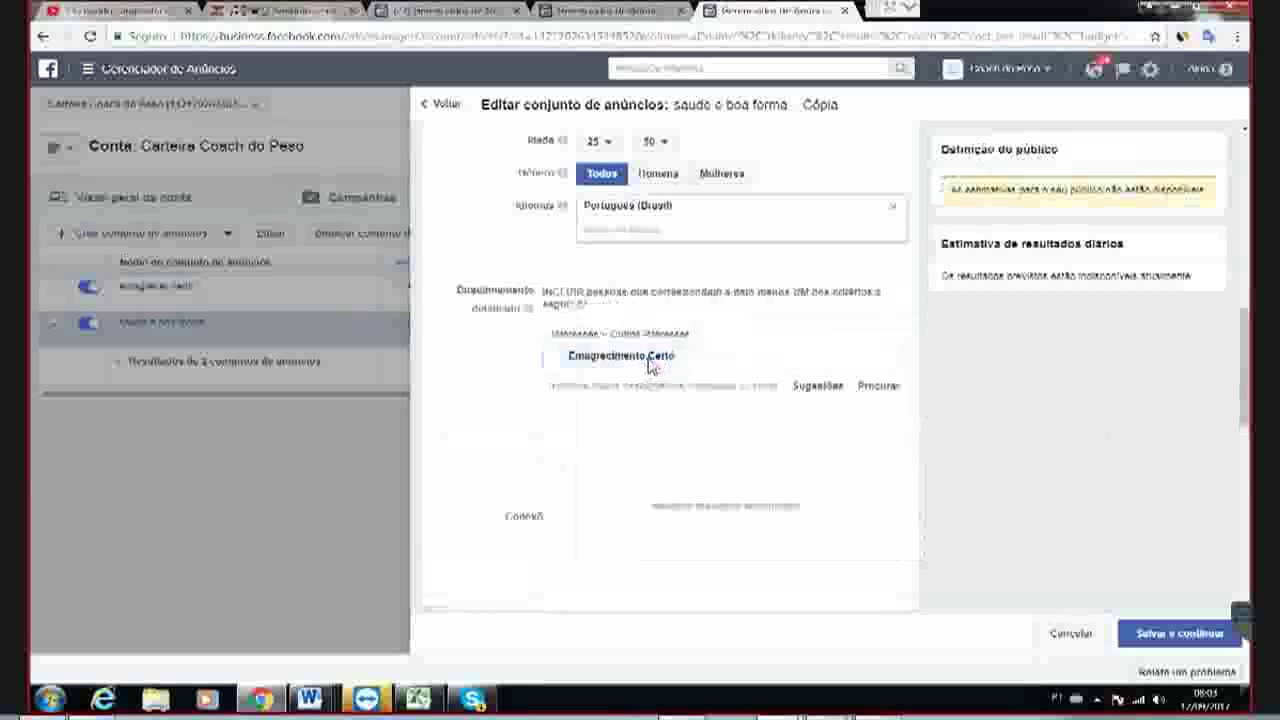
- Copy the interest name Emagrecimento Certo and use it as the duplicated ad set's name
drag(676, 359, 572, 360)
key(ctrl+c)
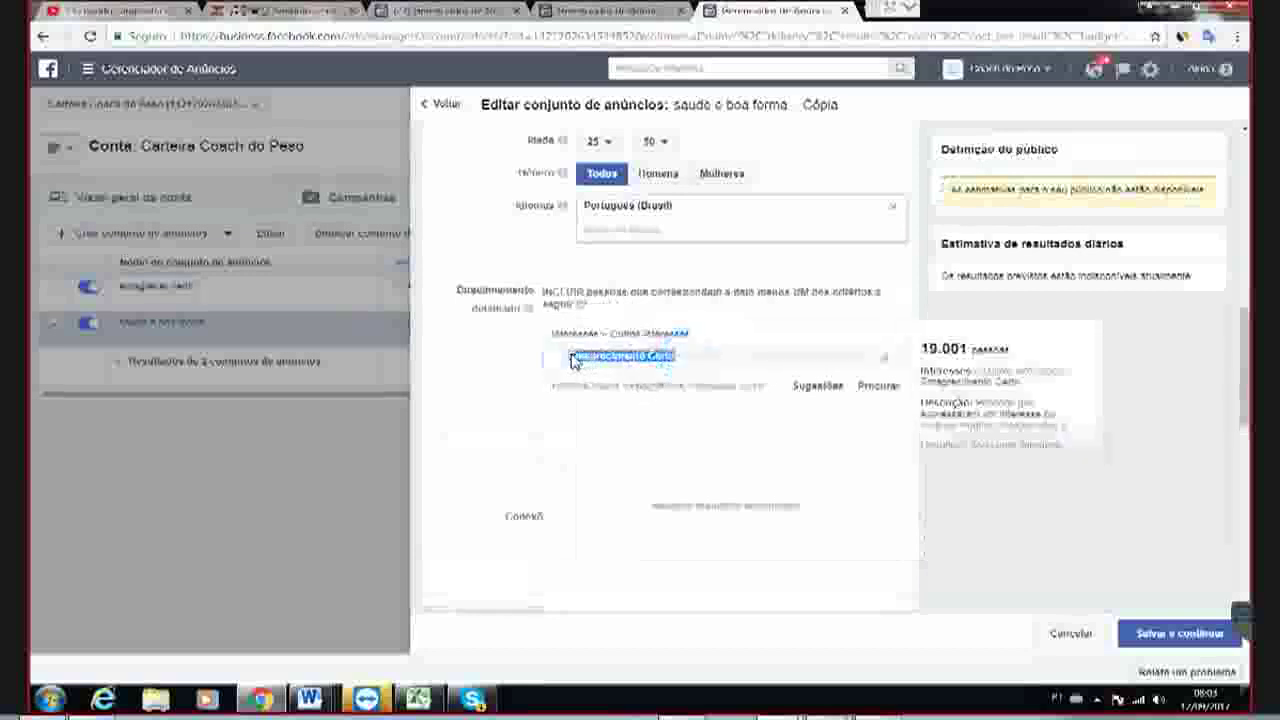
scroll(634, 403, up, 5)
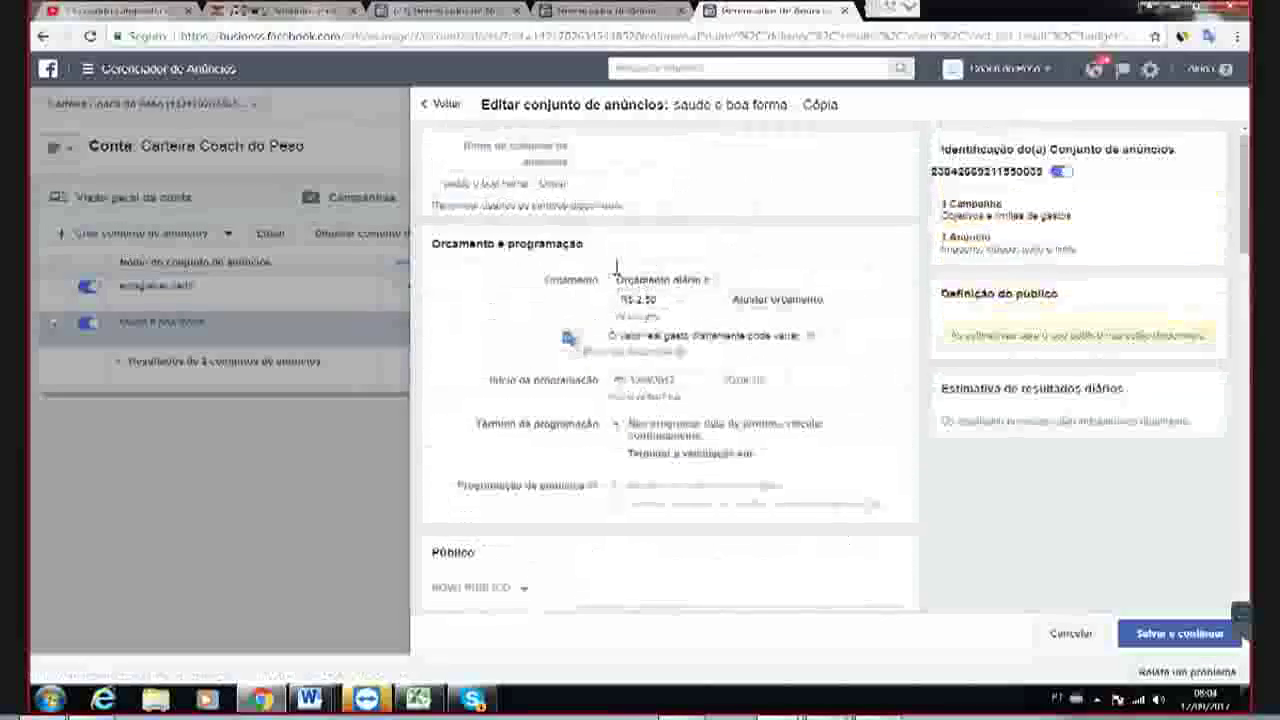
click(455, 183)
drag(445, 183, 714, 200)
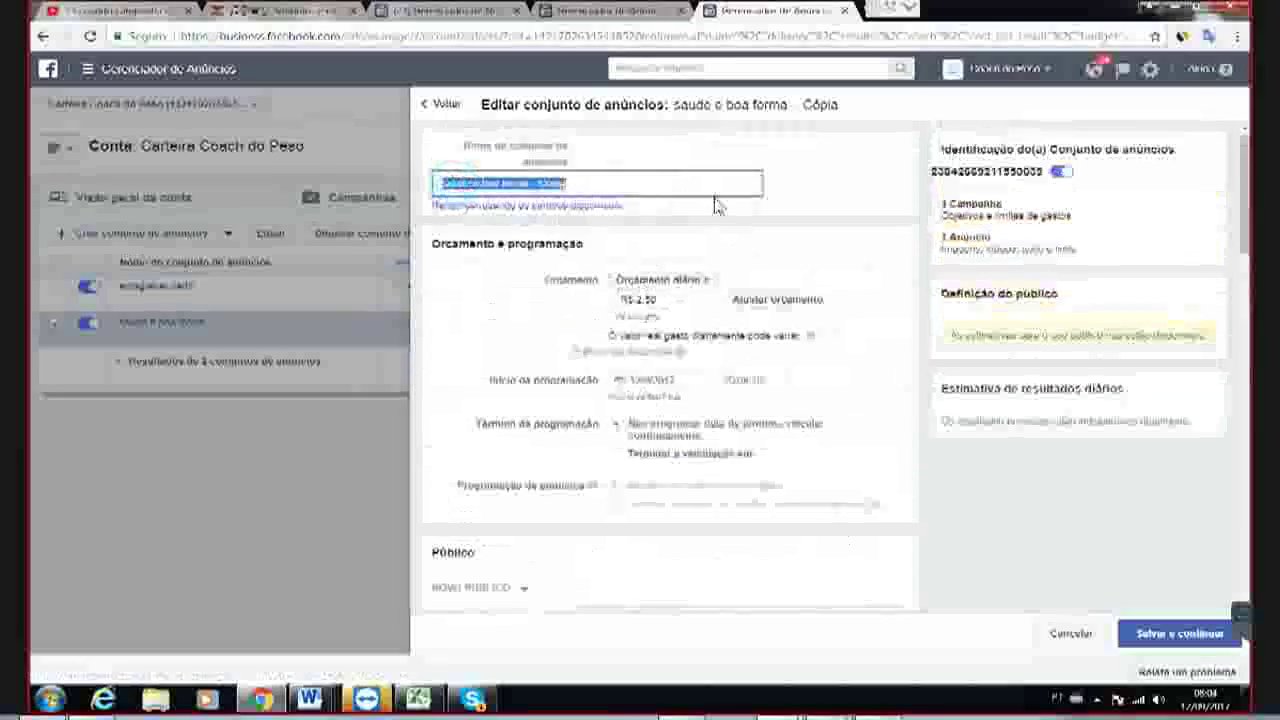
key(ctrl+v)
click(460, 305)
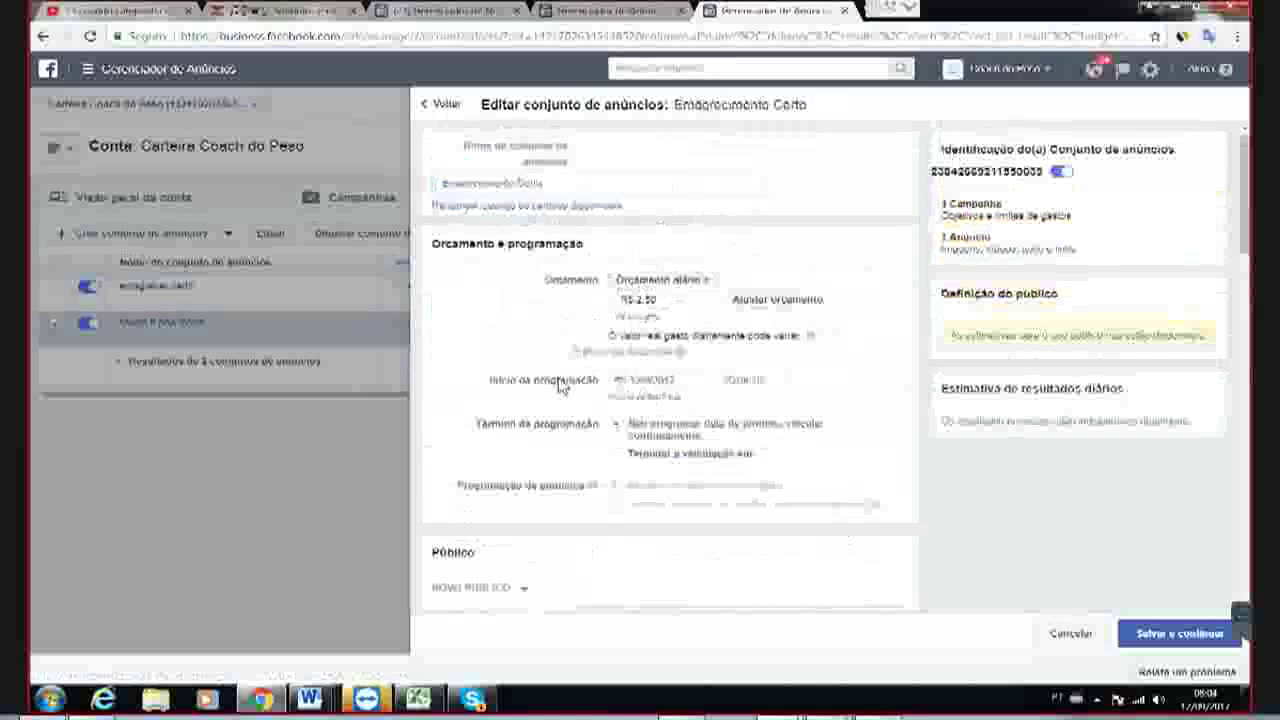
- Save the Emagrecimento Certo ad set and try to place its order
scroll(985, 530, down, 10)
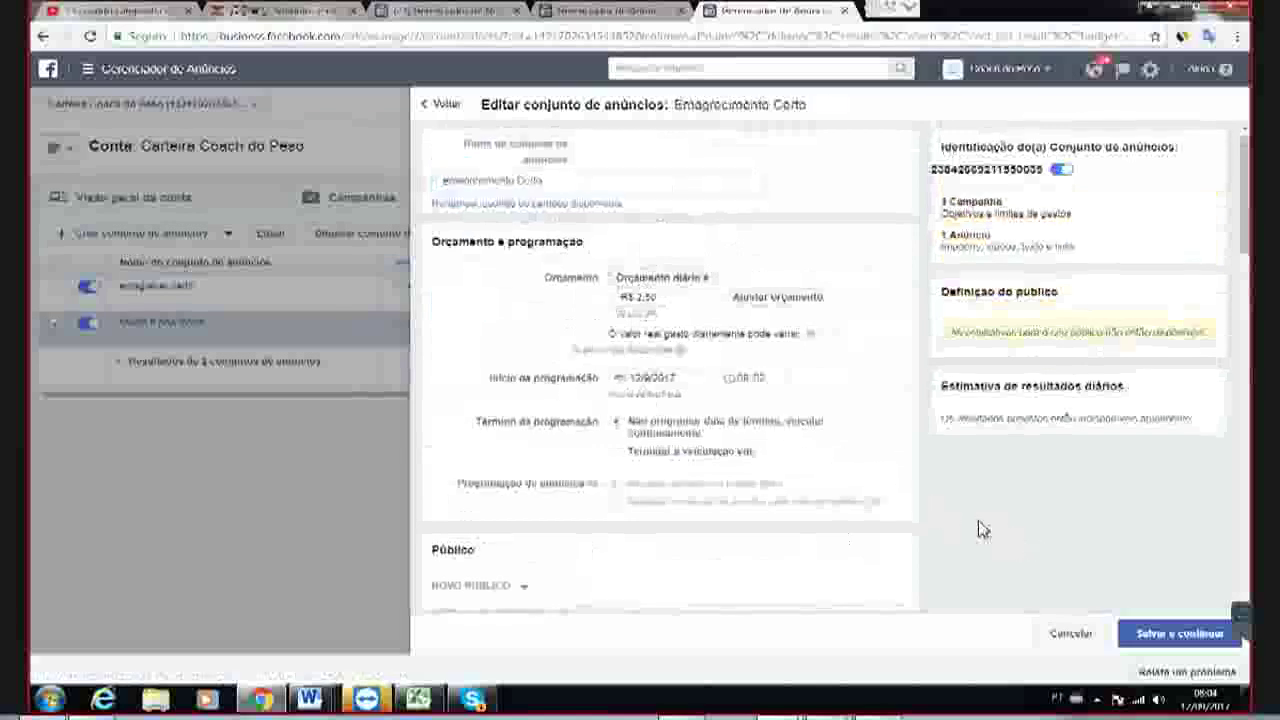
scroll(985, 528, down, 10)
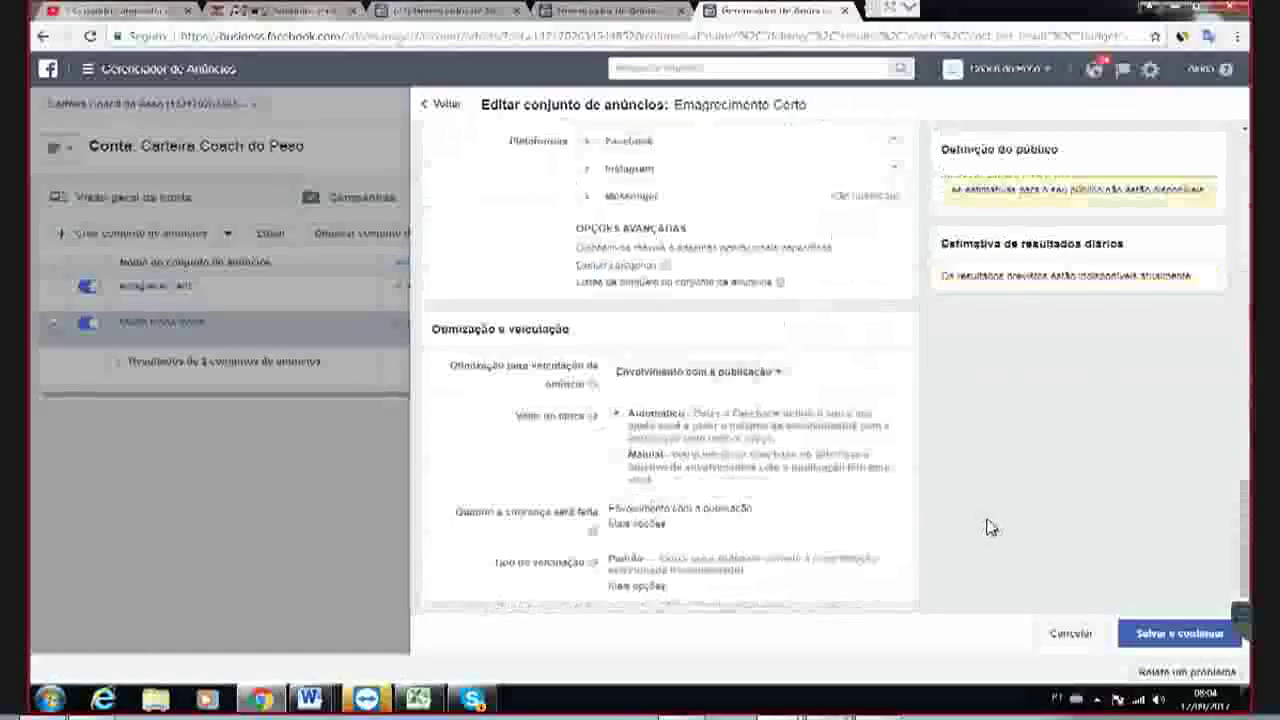
click(1158, 636)
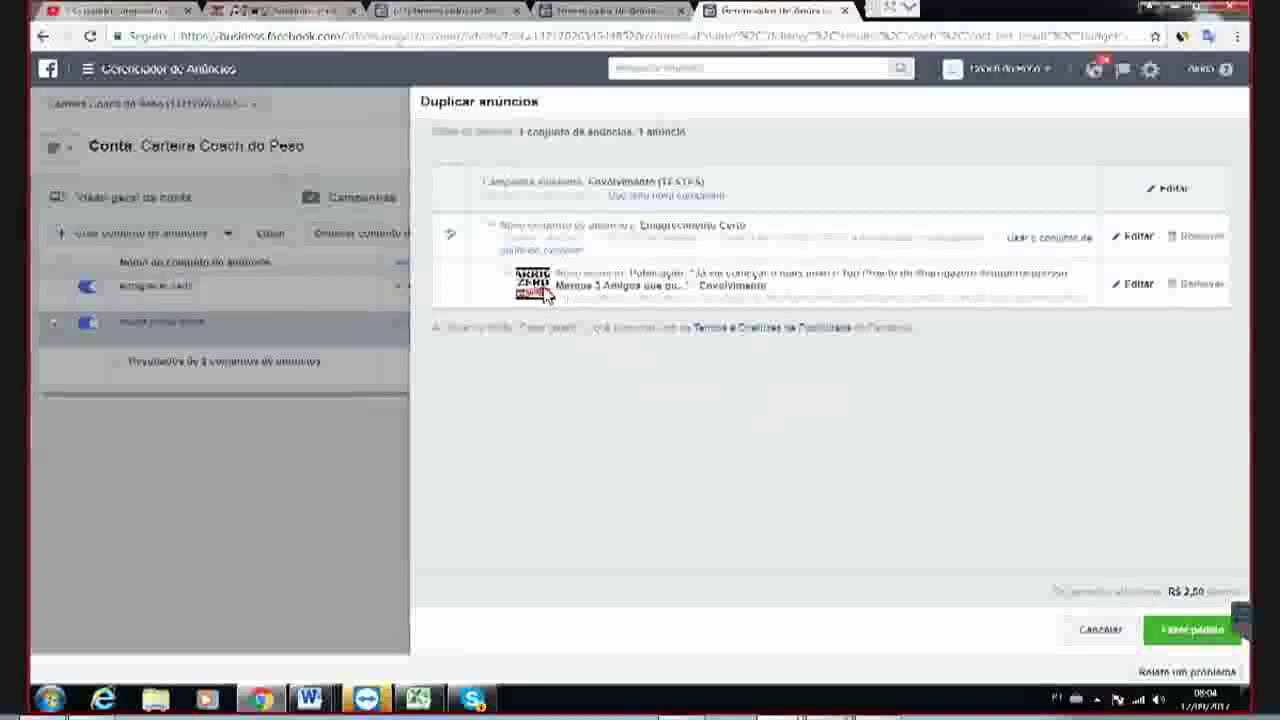
click(1175, 636)
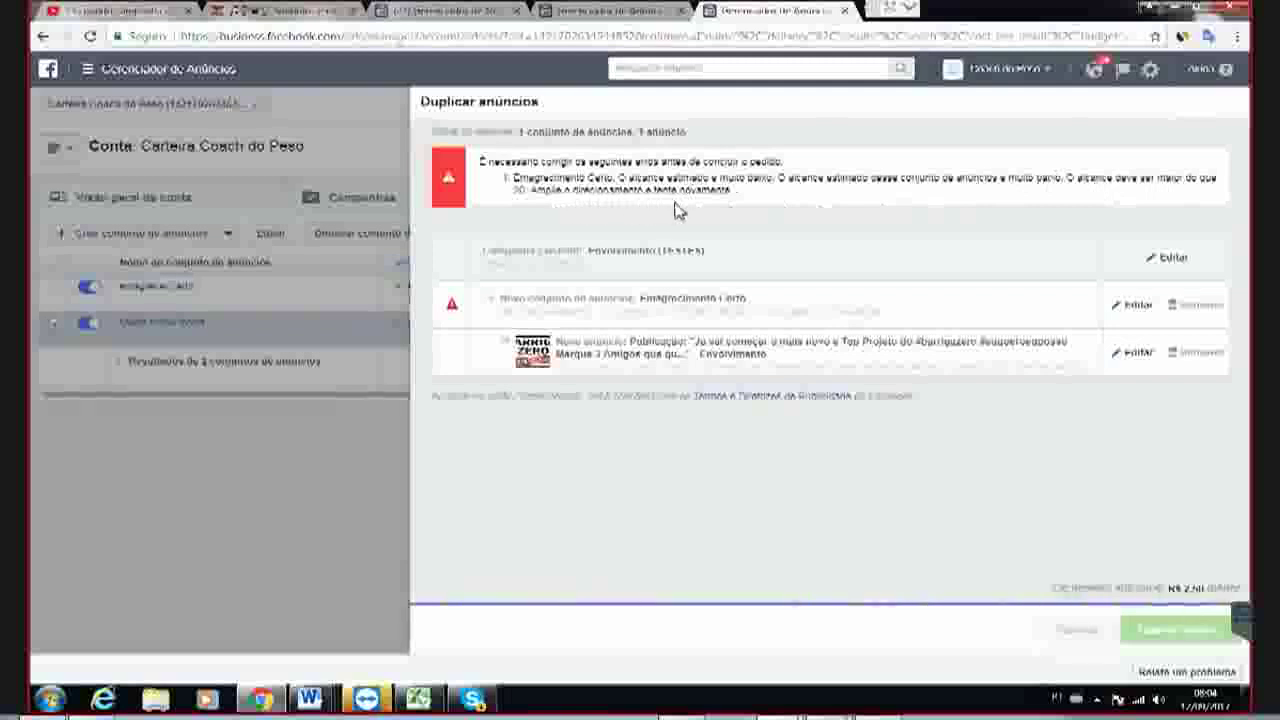
- Reopen the duplicated Emagrecimento Certo ad set for editing at its audience settings
click(1133, 306)
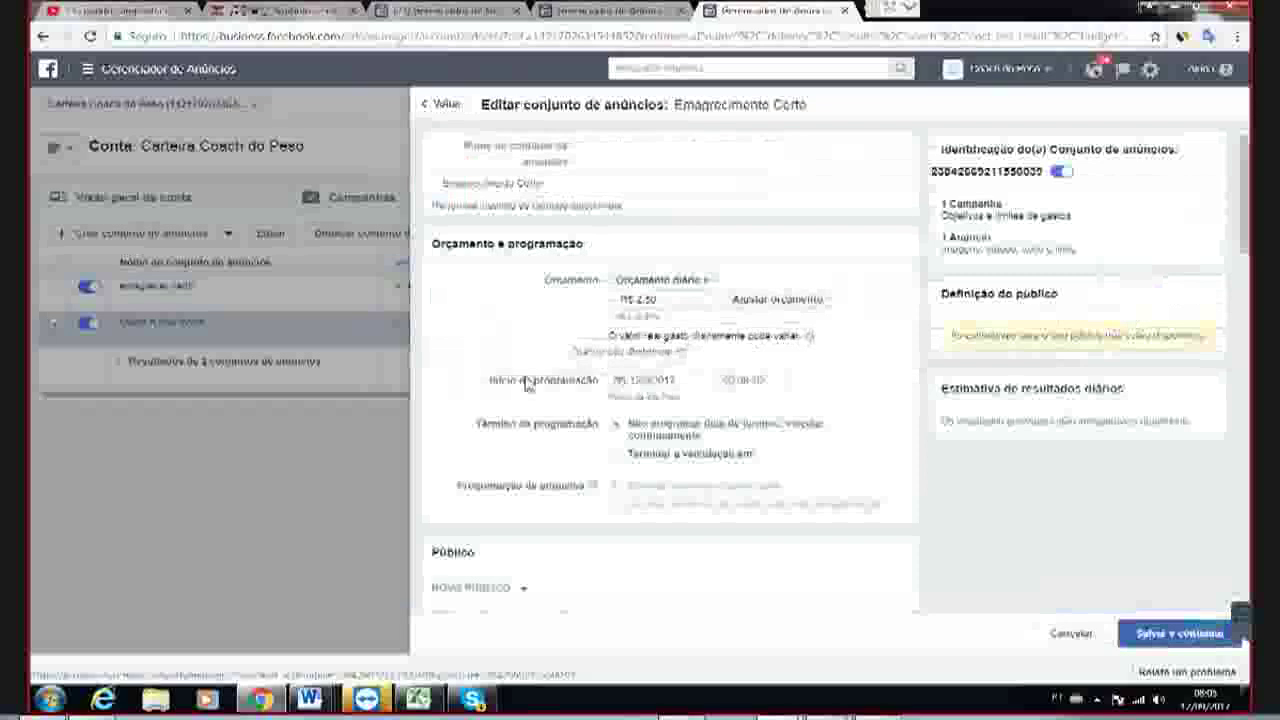
scroll(534, 383, down, 3)
scroll(536, 380, down, 5)
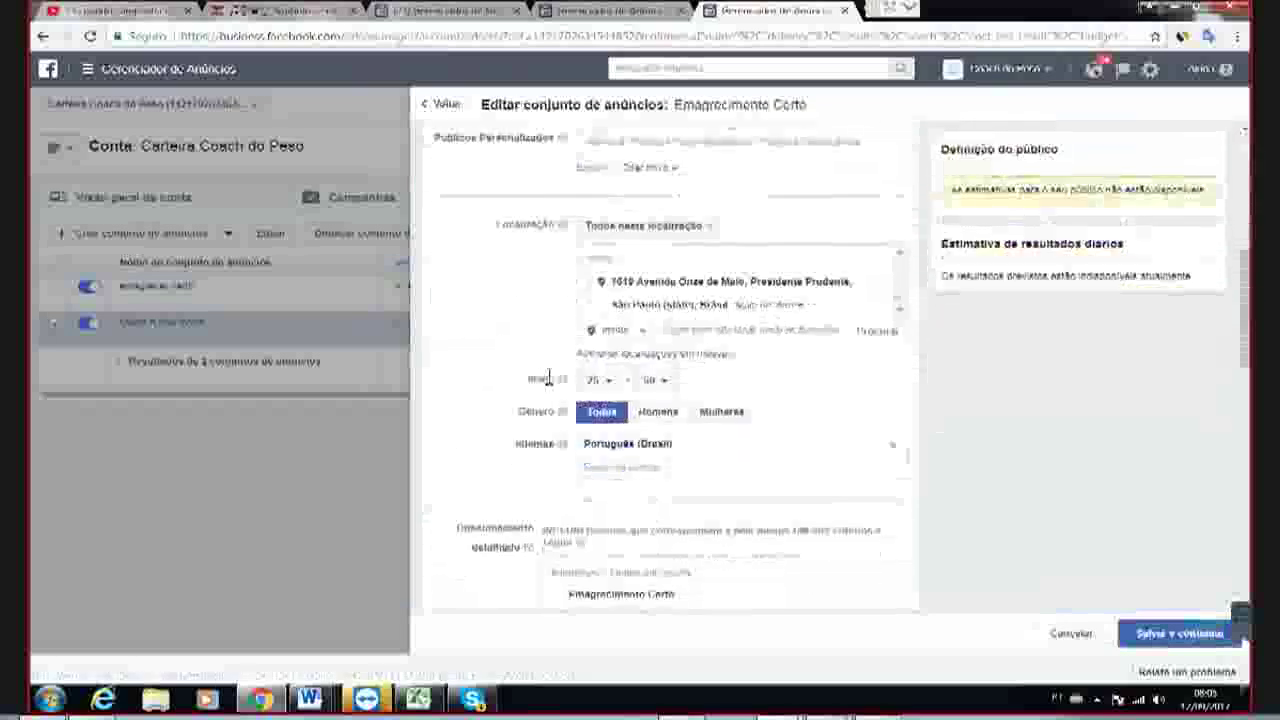
- Try adding the suggested Emagrecer Sem Dieta interest to the detailed targeting and remove it again
click(609, 387)
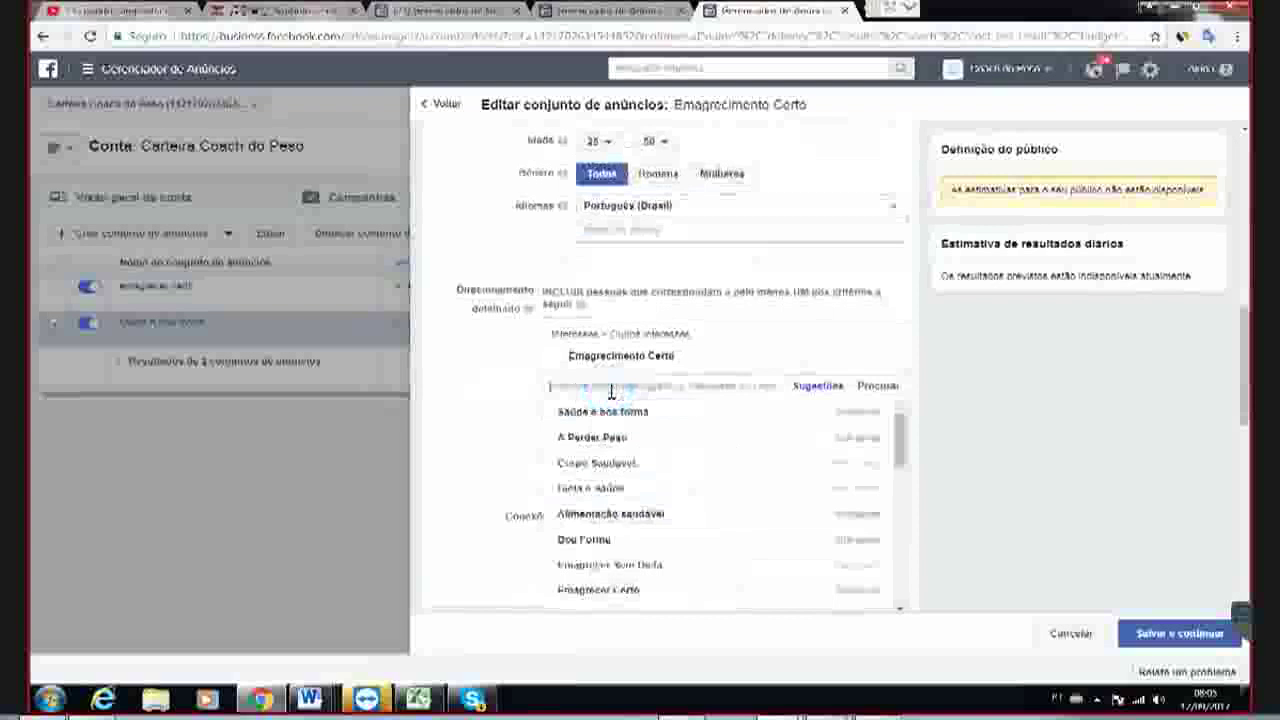
scroll(486, 363, down, 2)
mouse_move(877, 362)
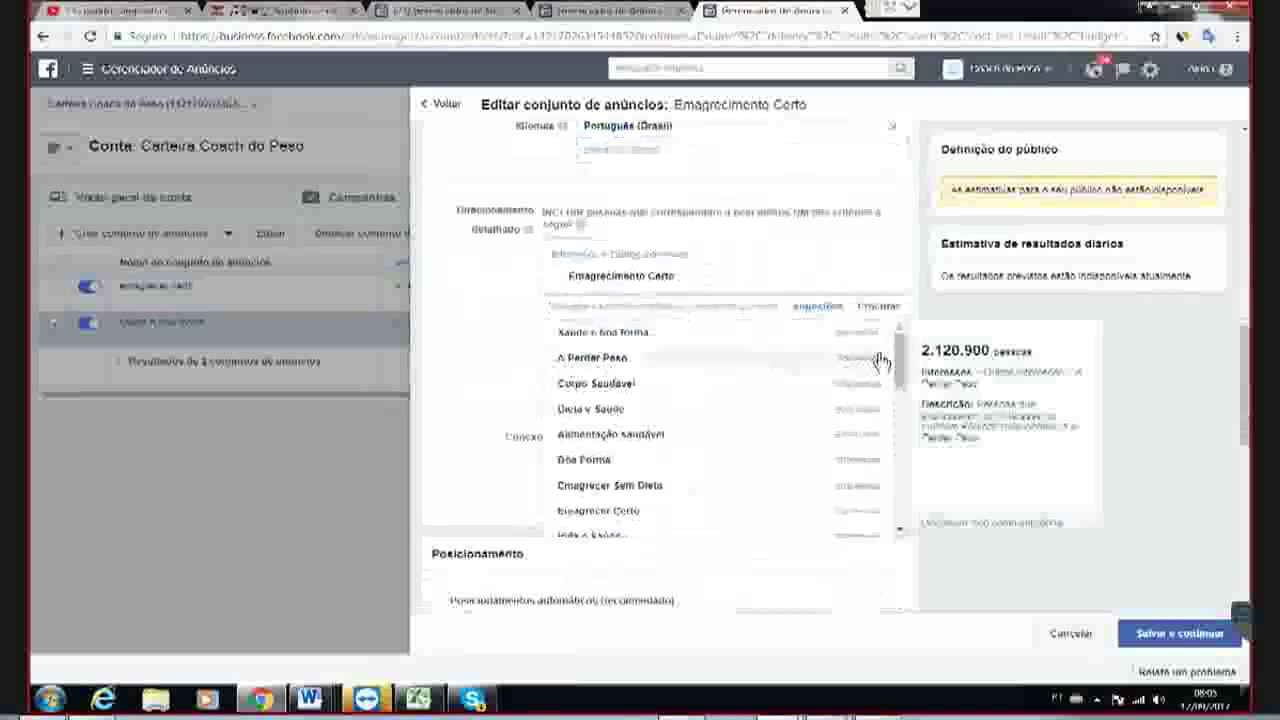
click(899, 364)
mouse_move(899, 364)
mouse_down()
mouse_move(886, 442)
mouse_move(886, 370)
mouse_up()
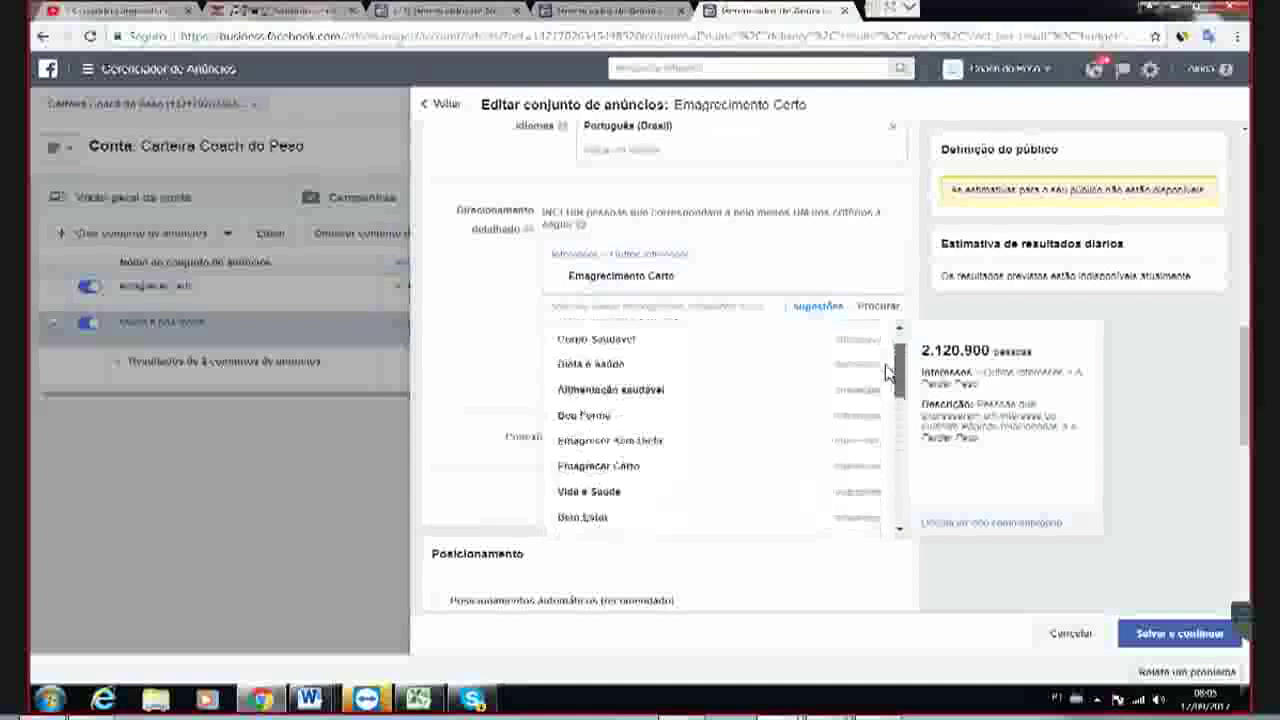
click(623, 438)
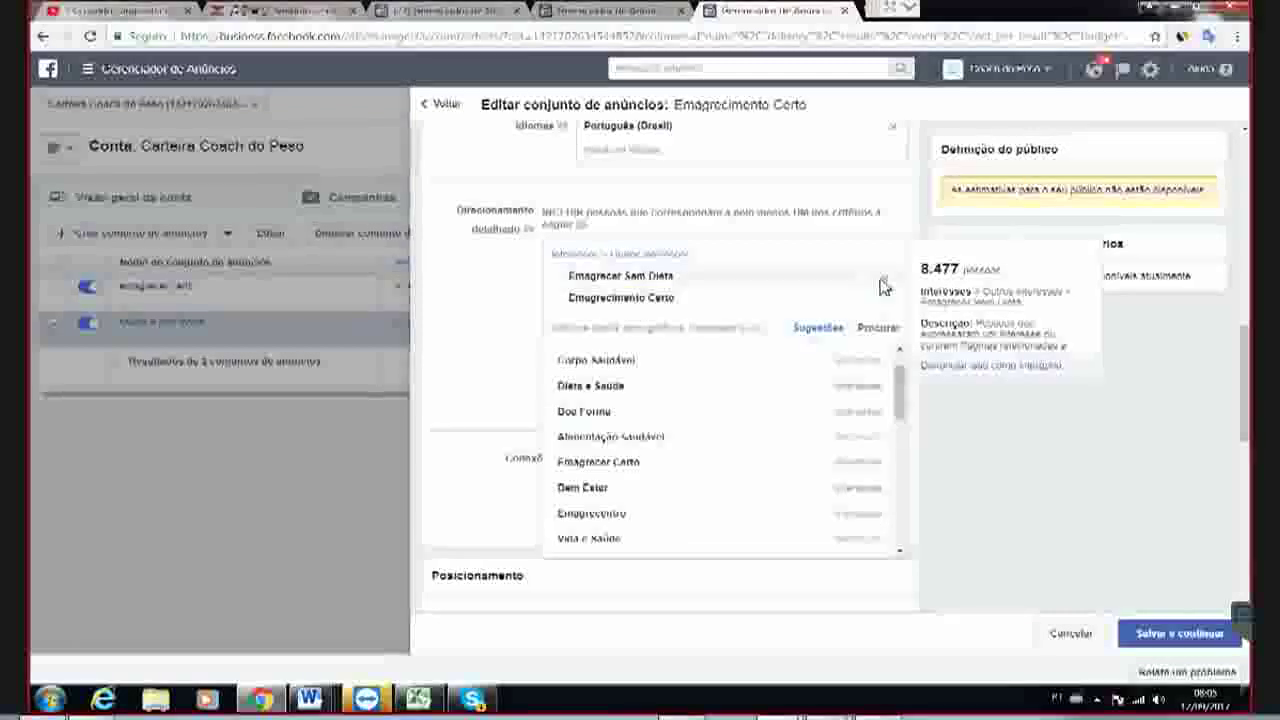
click(881, 283)
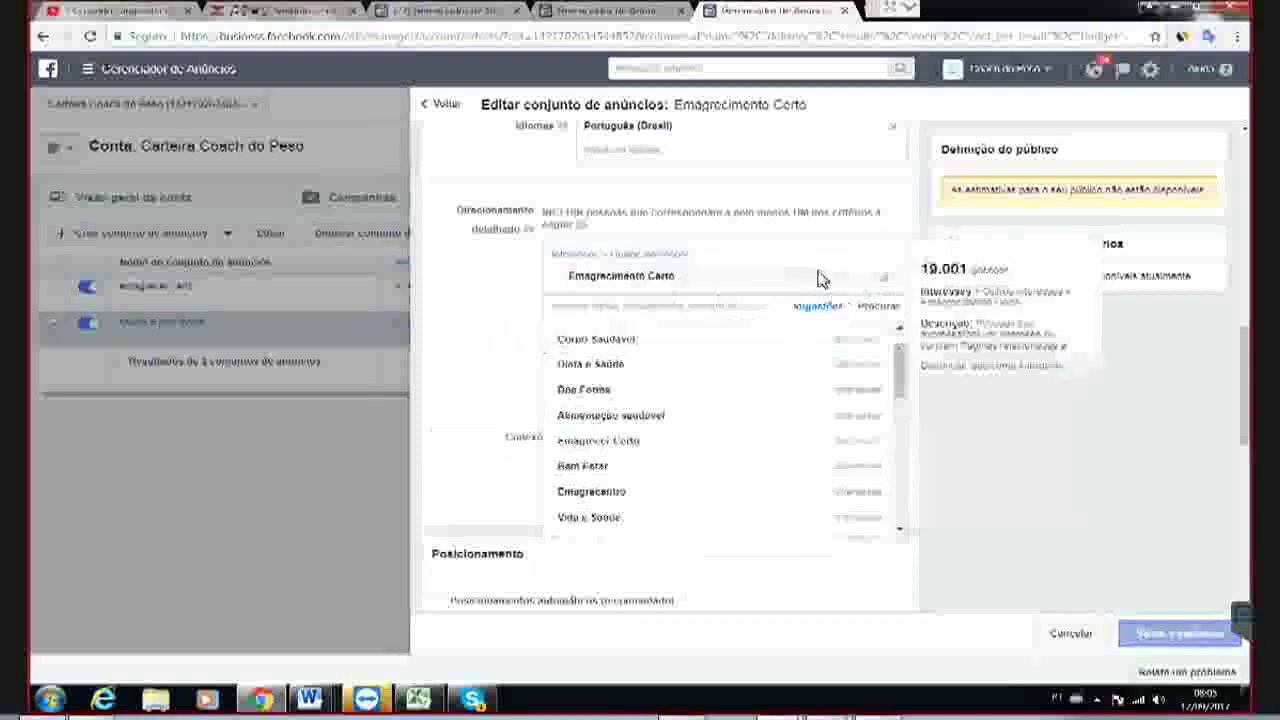
click(514, 334)
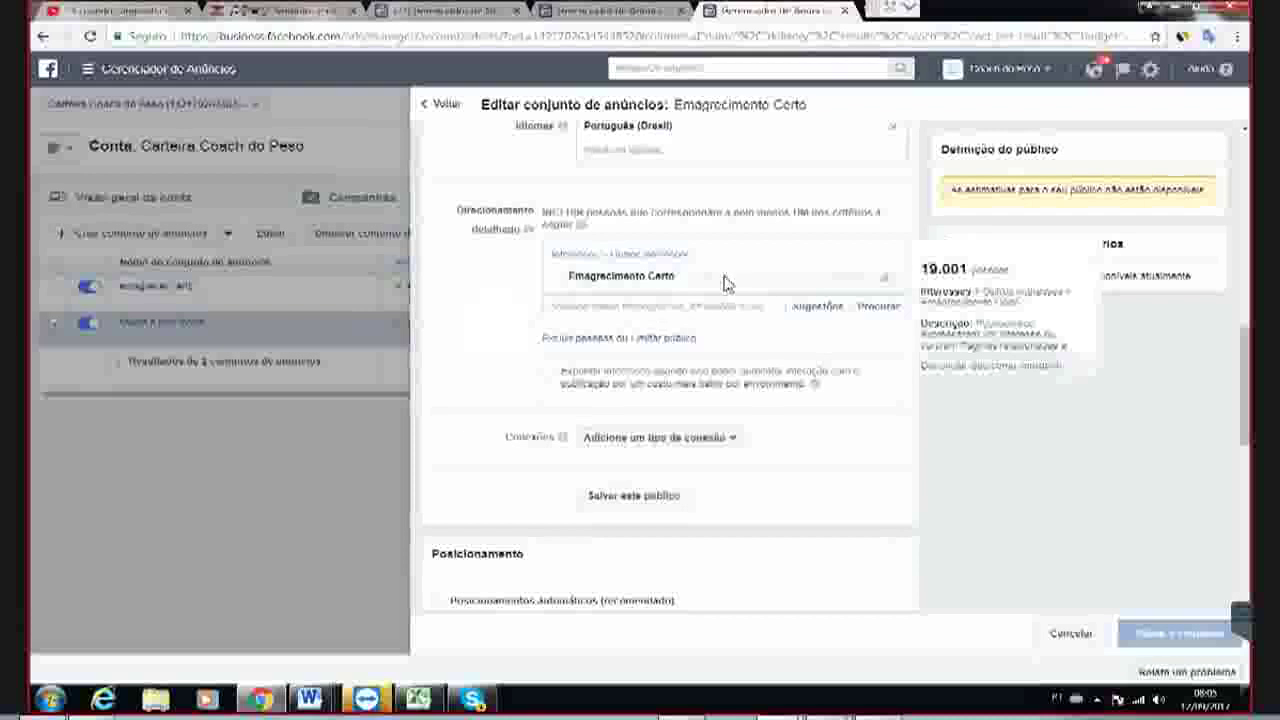
click(480, 362)
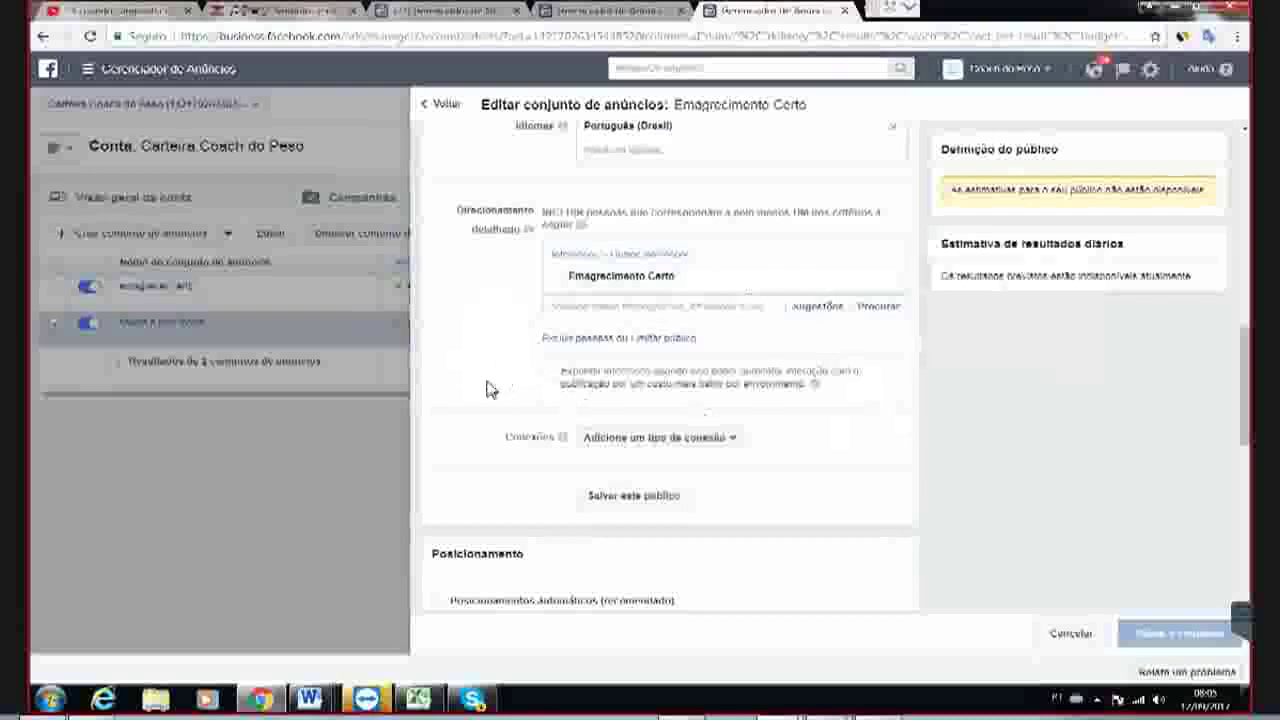
- Replace the Emagrecimento Certo interest in the detailed targeting with the suggested Alimentação saudável
click(748, 305)
scroll(640, 446, down, 2)
scroll(634, 440, up, 2)
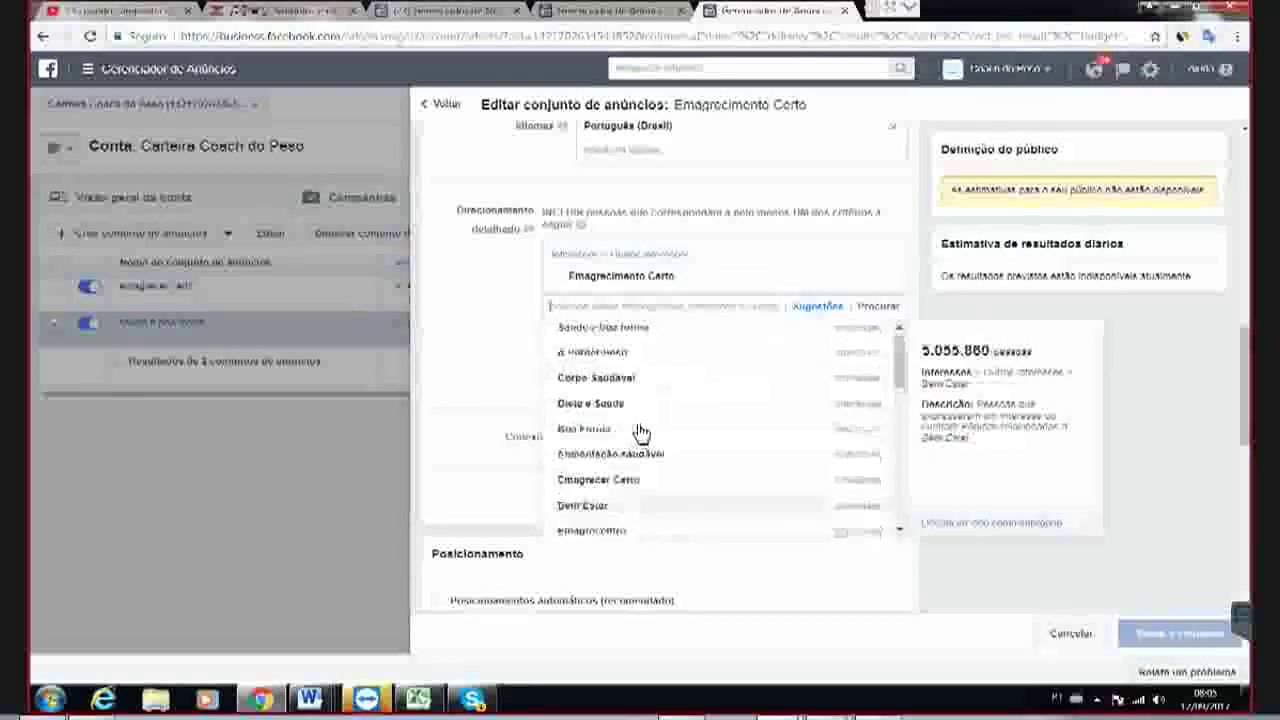
click(631, 465)
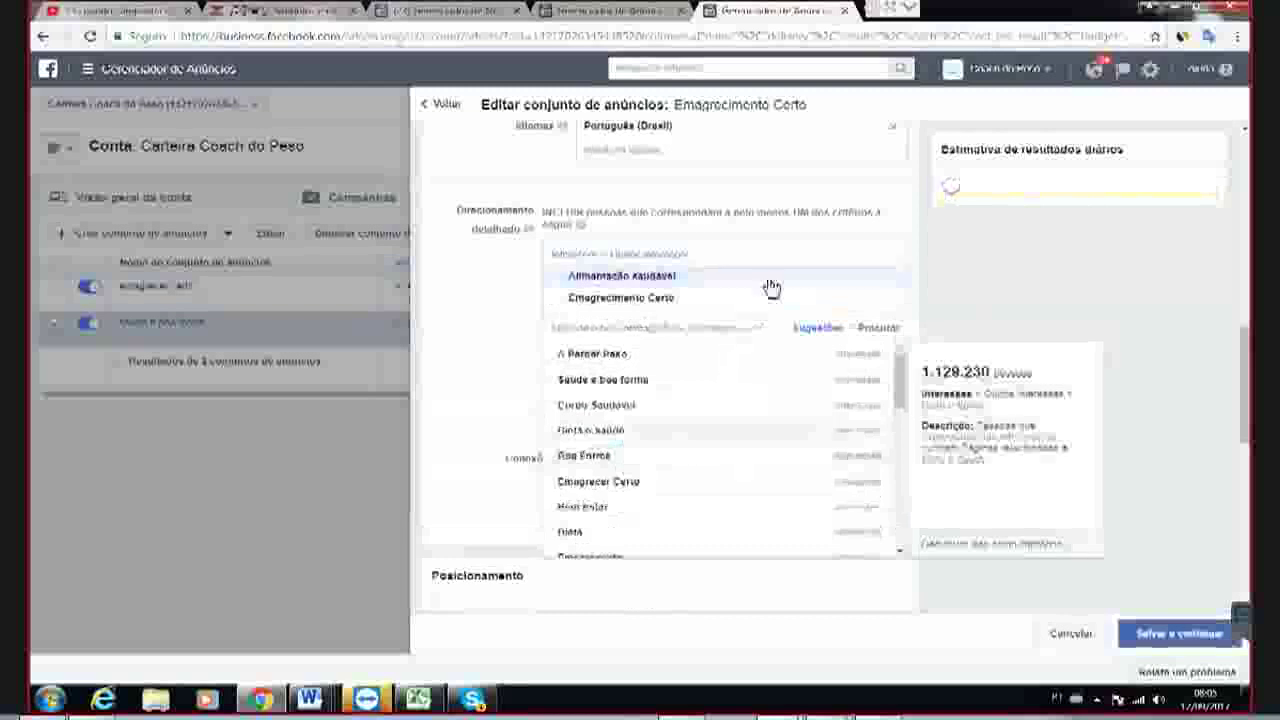
mouse_move(808, 276)
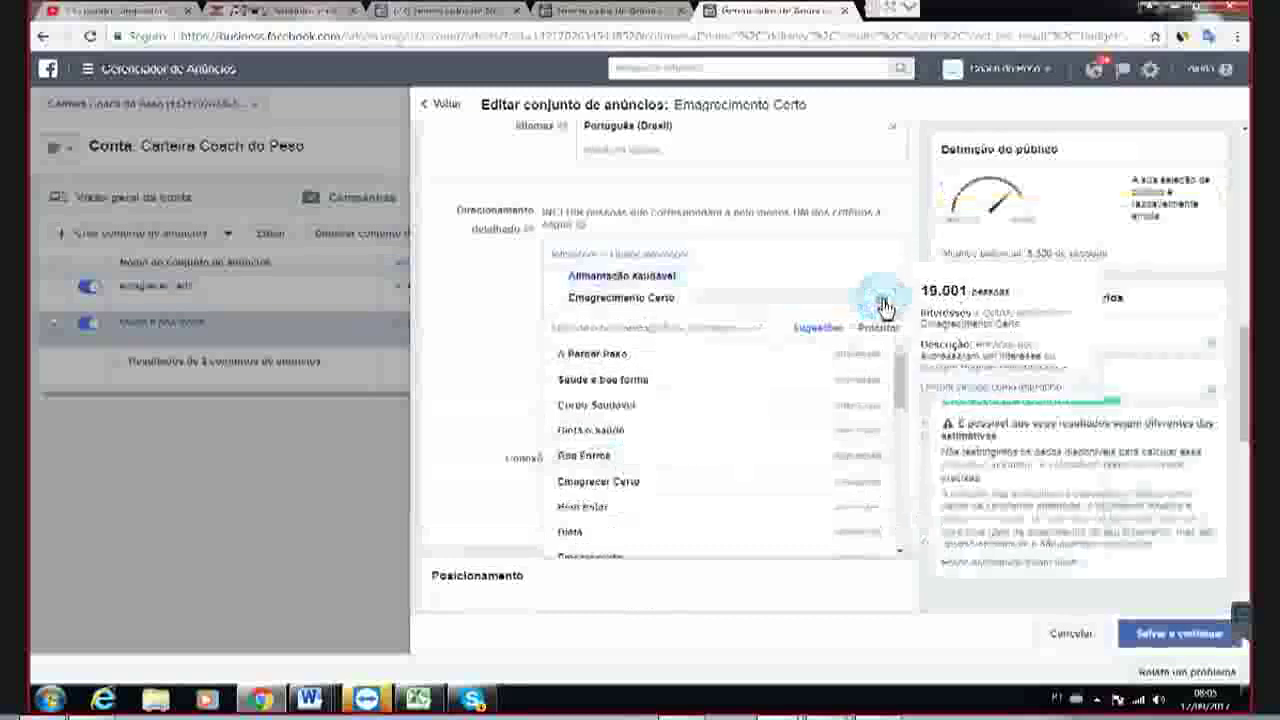
click(886, 302)
click(475, 328)
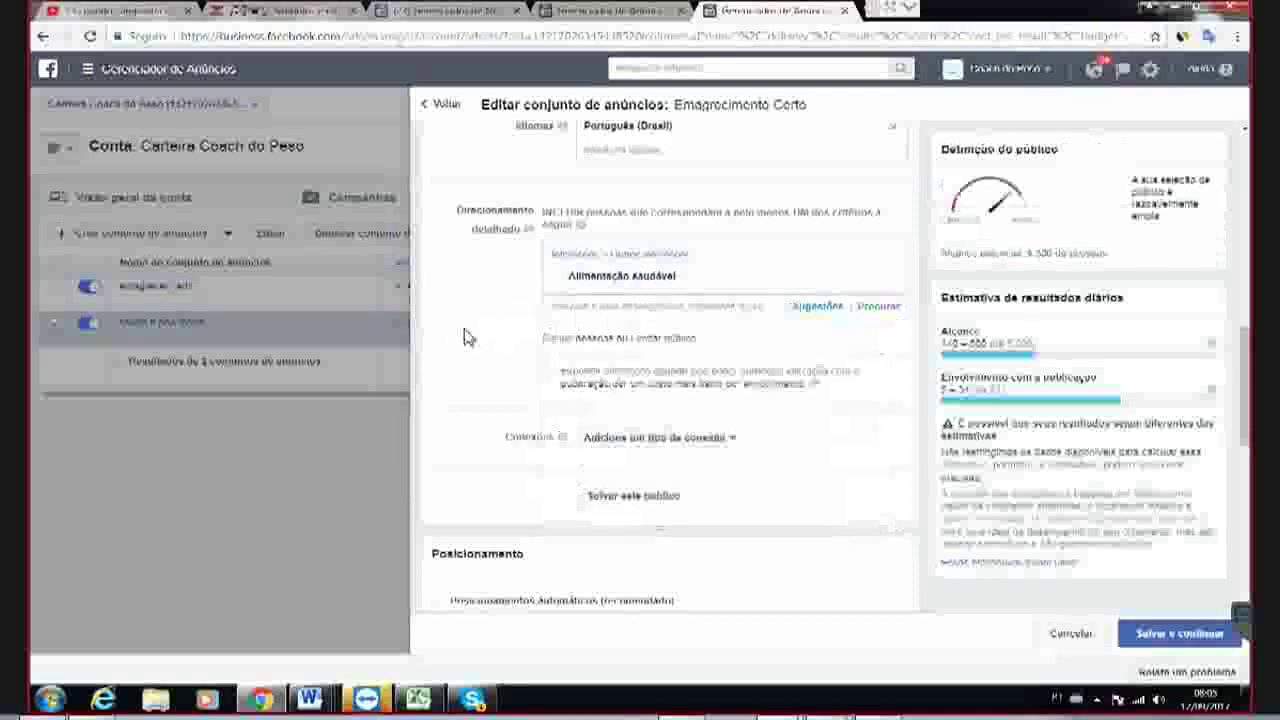
- Rename the duplicated ad set as "alimentacao saudavel" and save it
scroll(540, 338, up, 10)
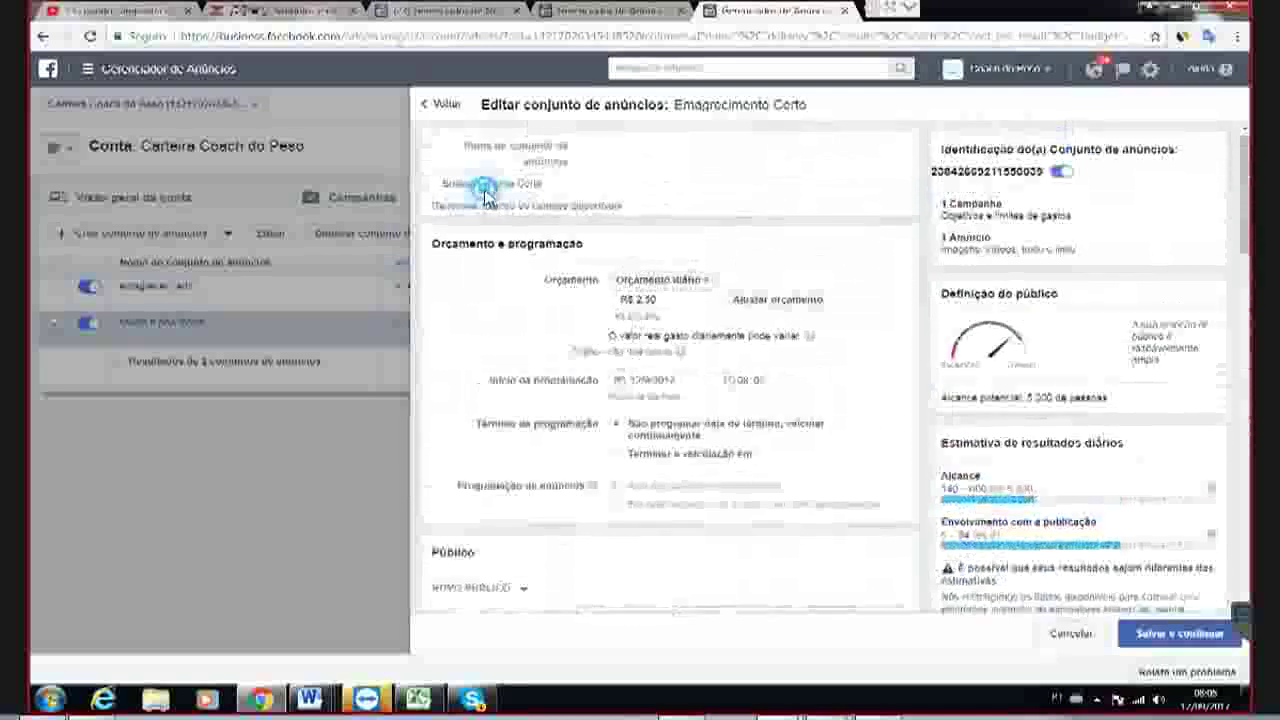
click(487, 190)
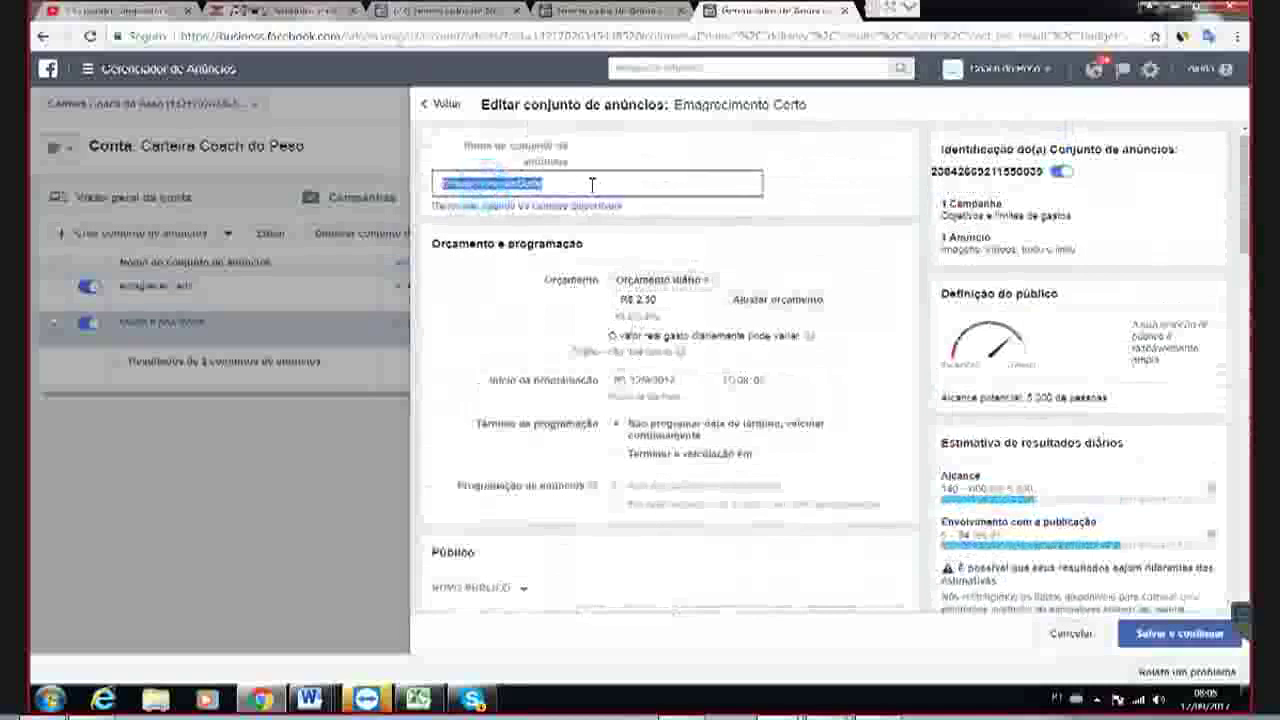
text(a)
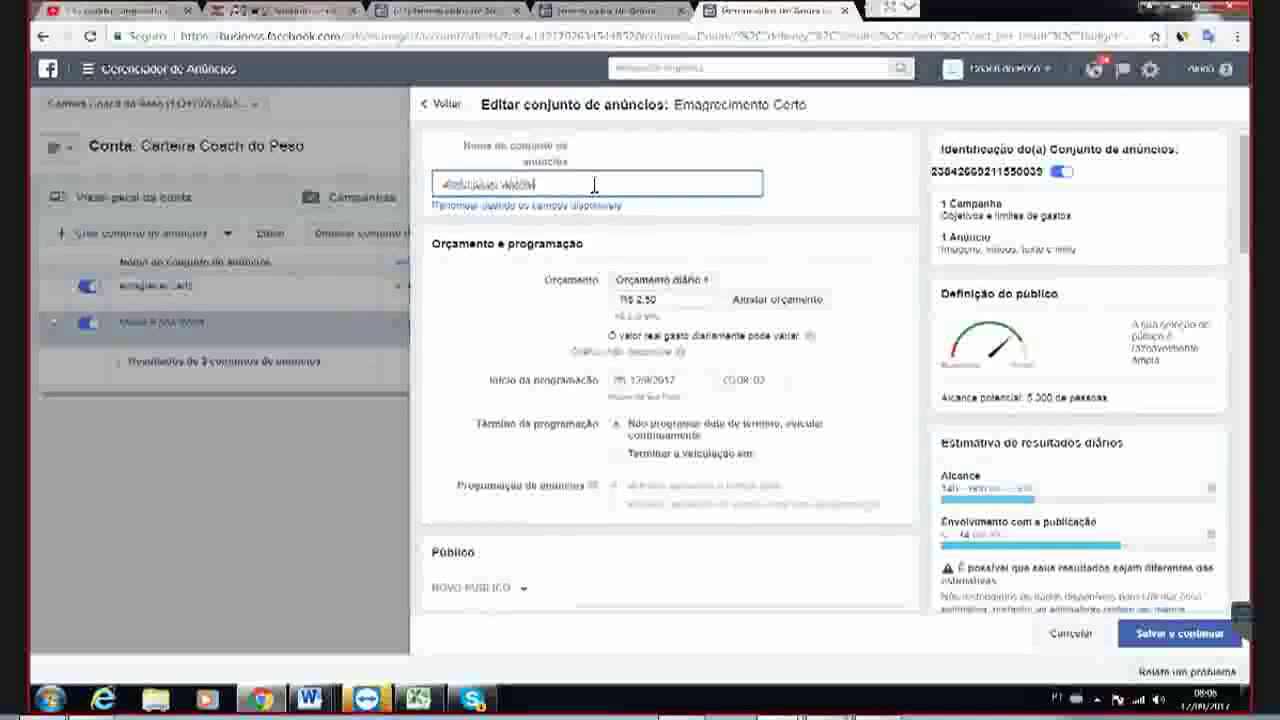
text(limentacao saudavel)
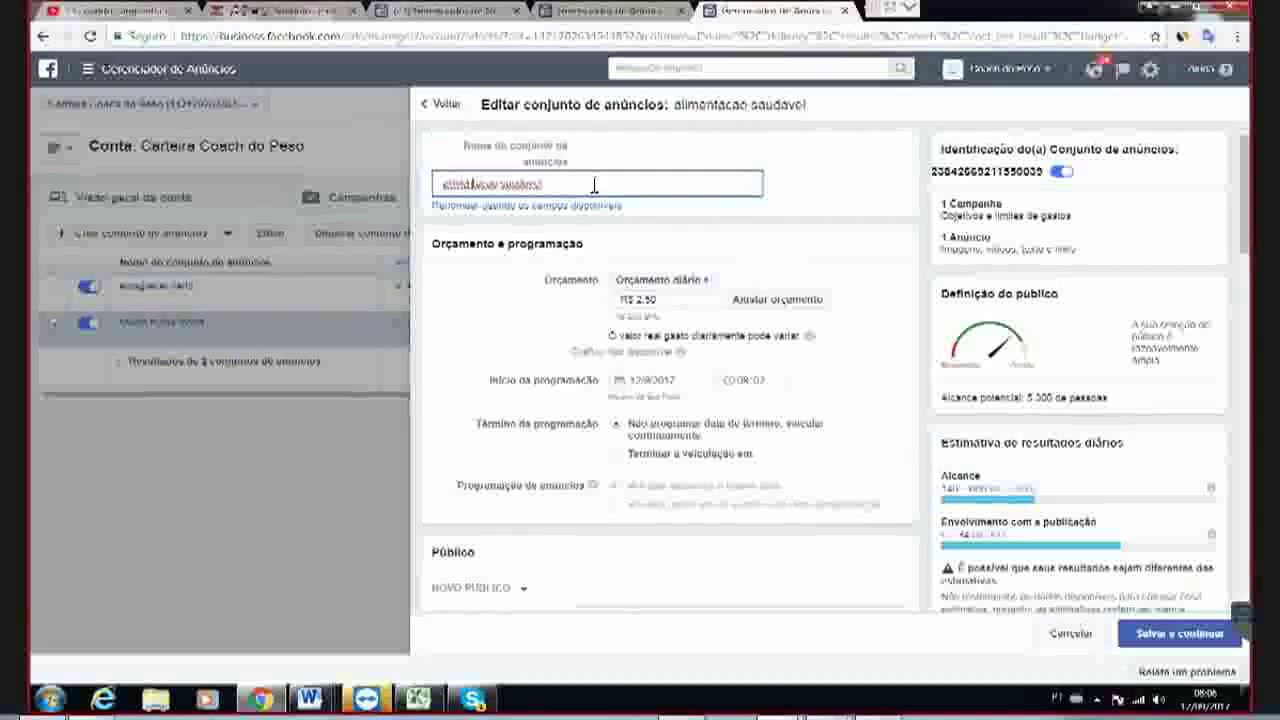
click(828, 191)
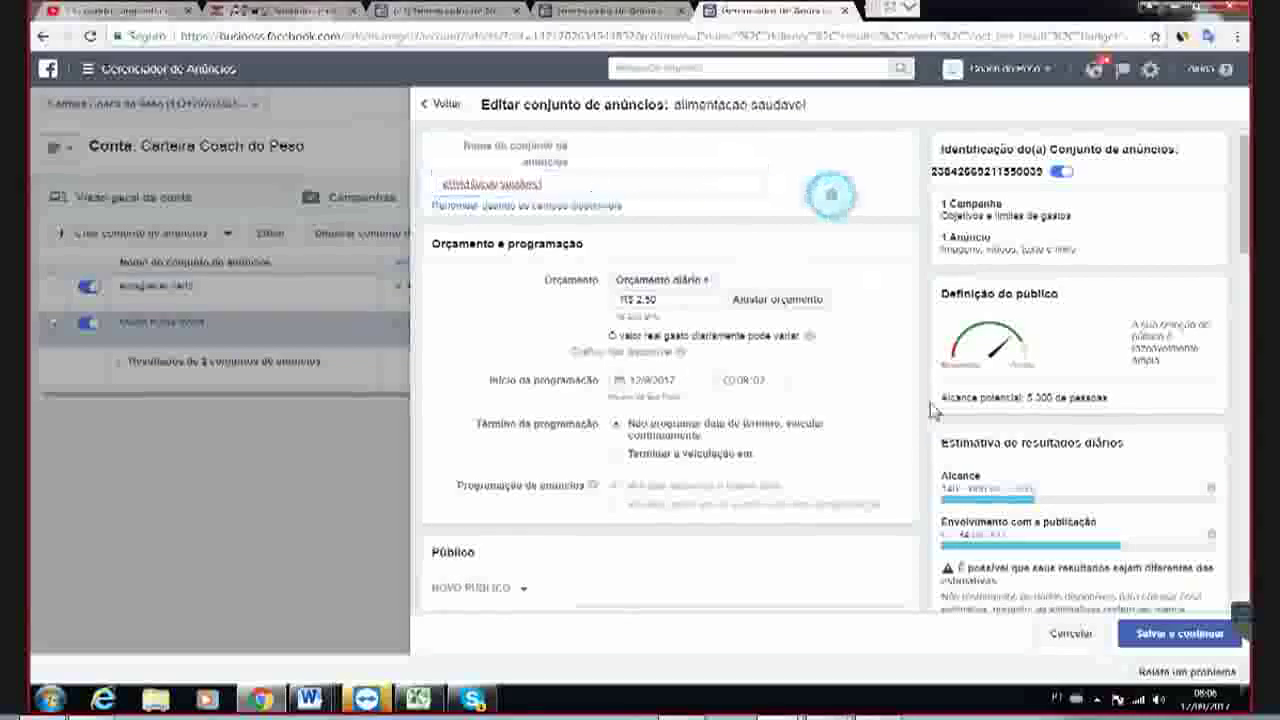
click(1168, 640)
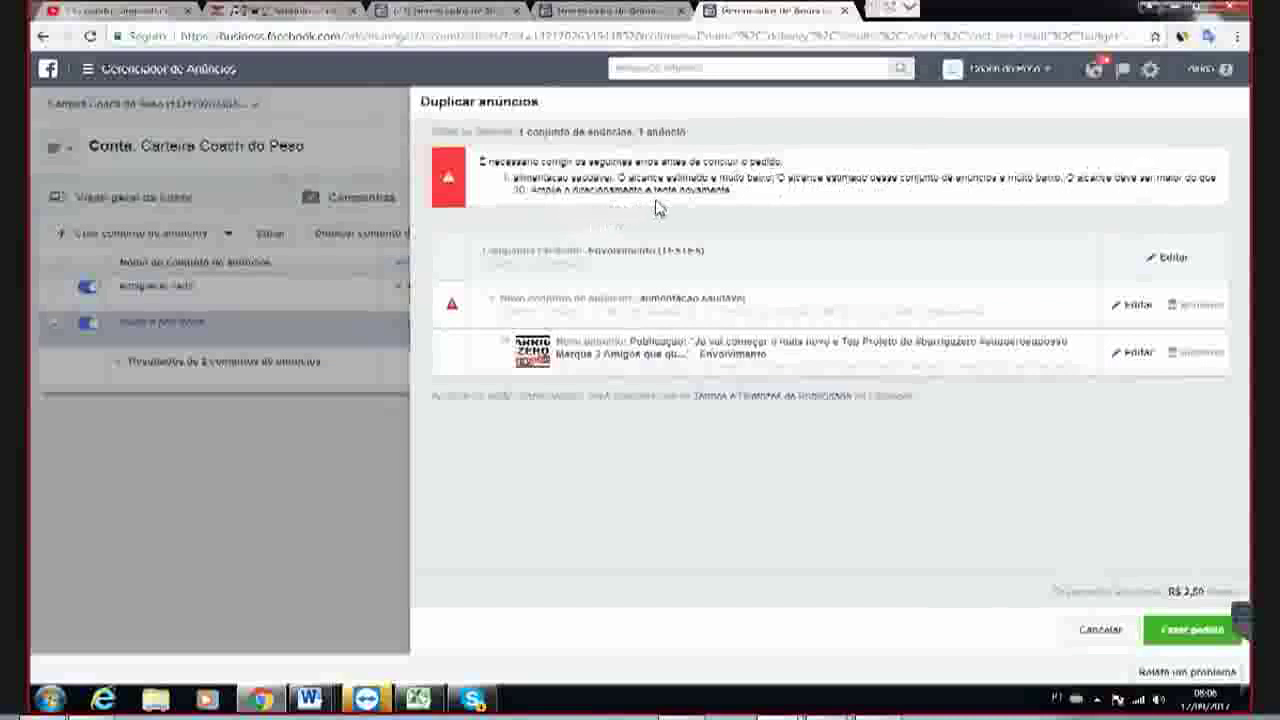
- Reopen the duplicated alimentacao saudavel ad set, check its location radius and audience settings, and save it again
click(1140, 307)
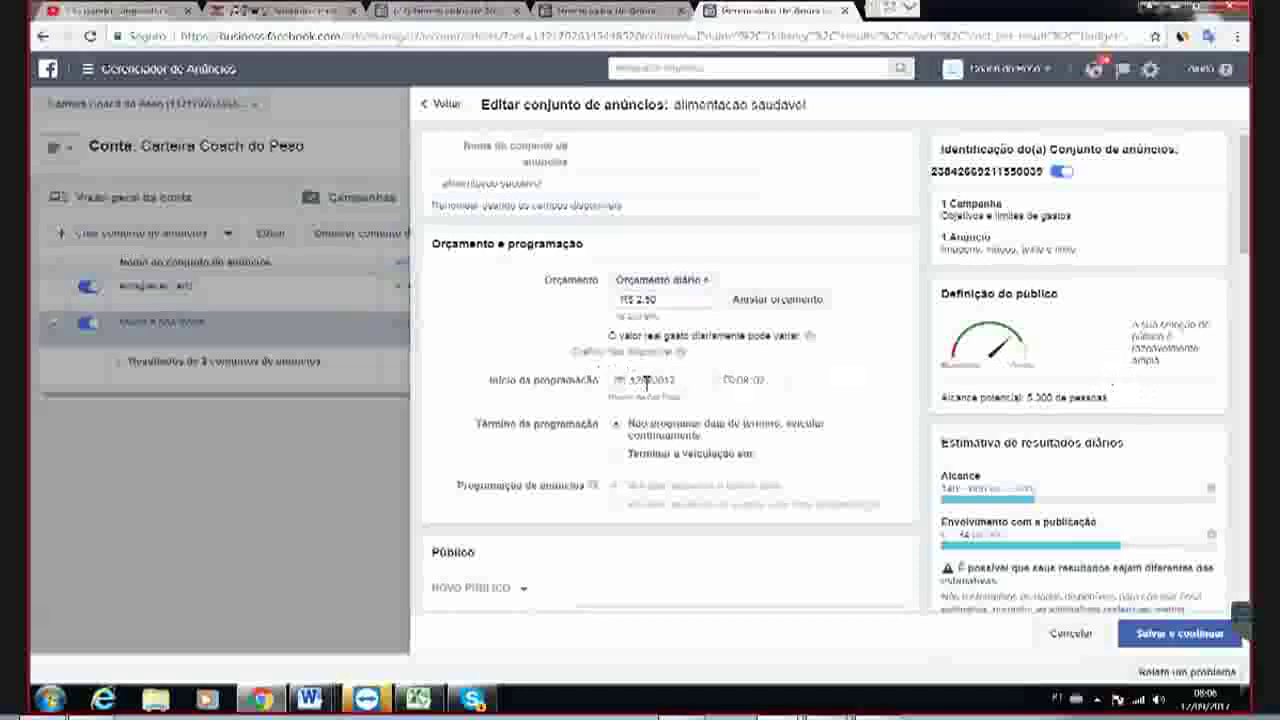
scroll(647, 390, down, 4)
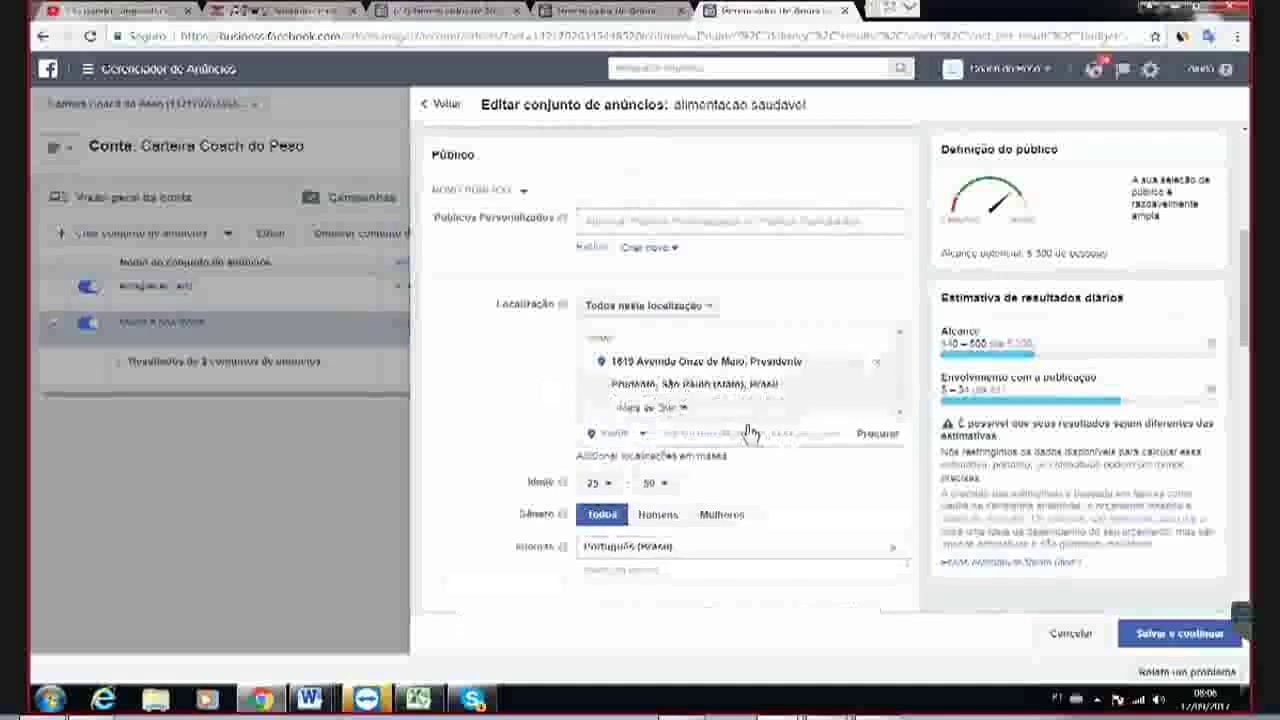
click(686, 409)
scroll(689, 424, down, 3)
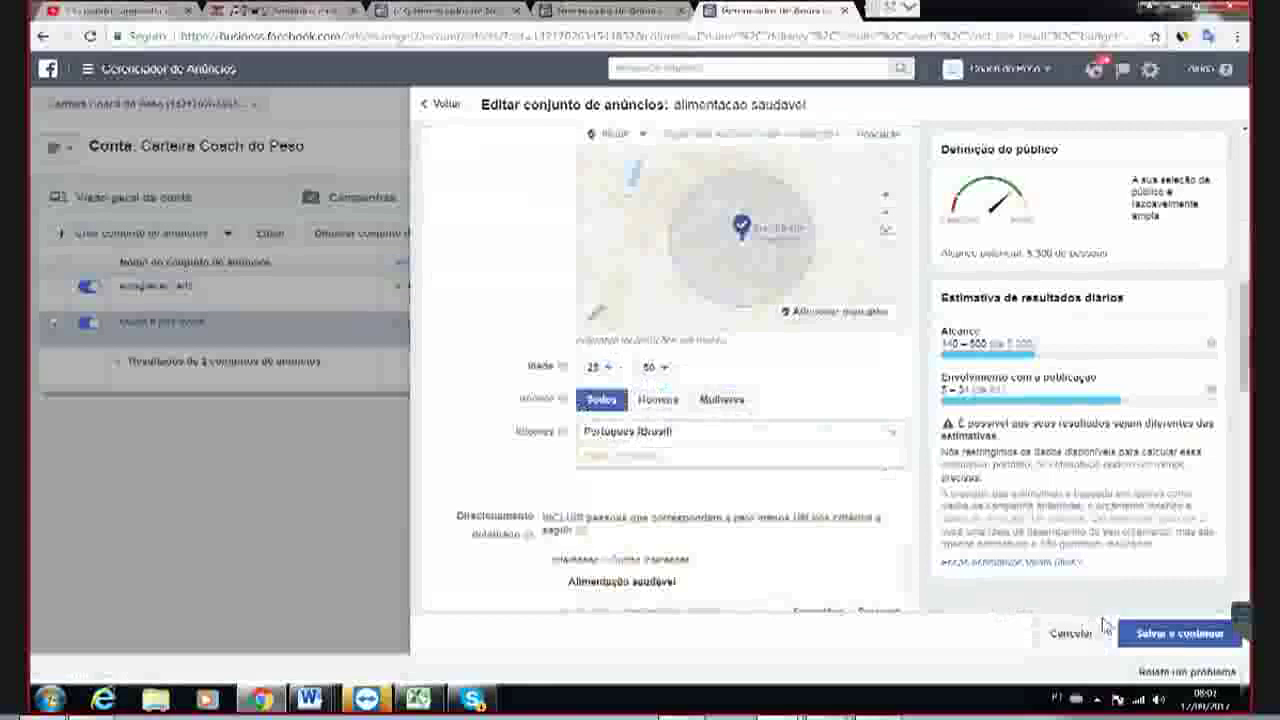
click(1170, 633)
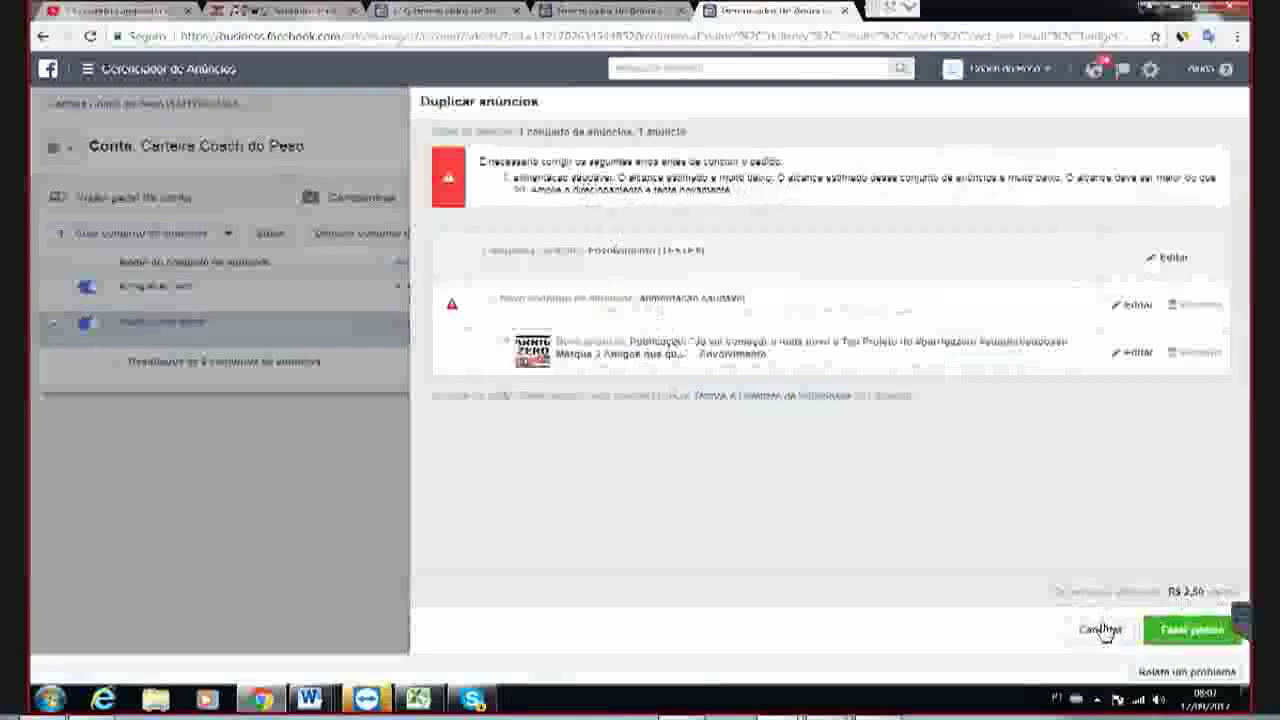
- Replace the street-address location with Brasil in the audience of the duplicated alimentacao saudavel ad set
click(1137, 310)
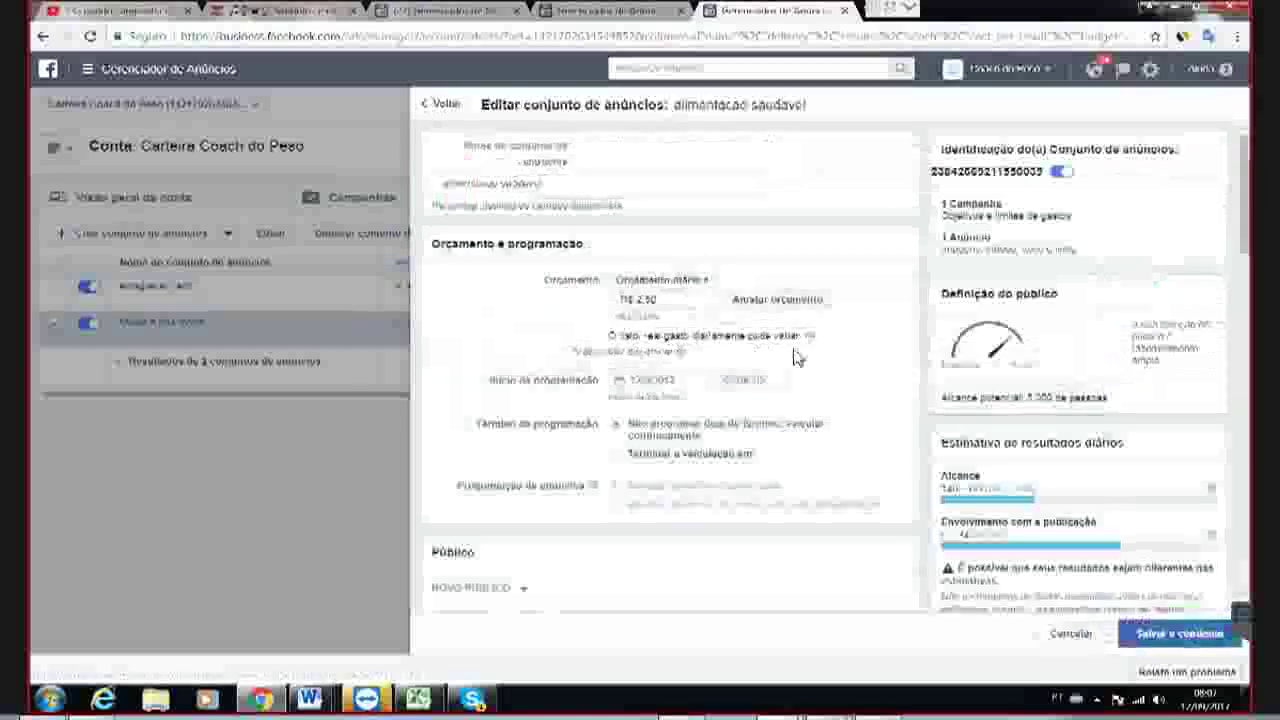
scroll(670, 488, down, 4)
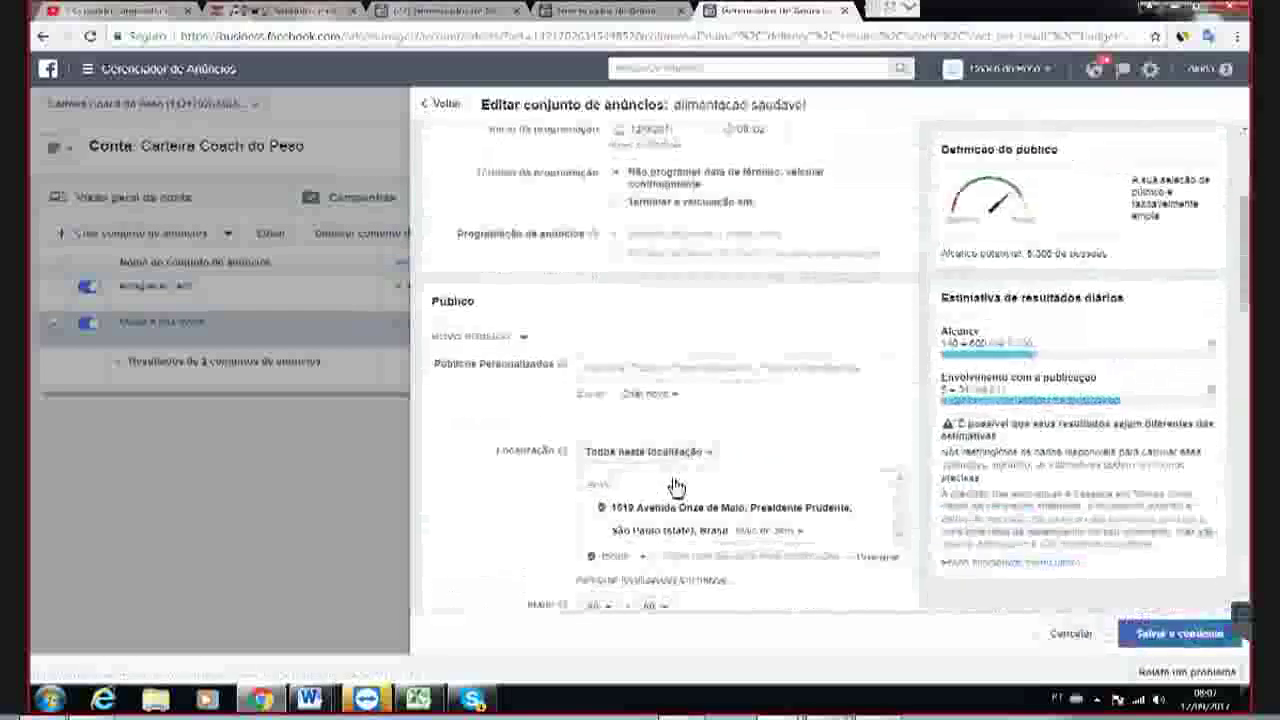
scroll(675, 485, down, 2)
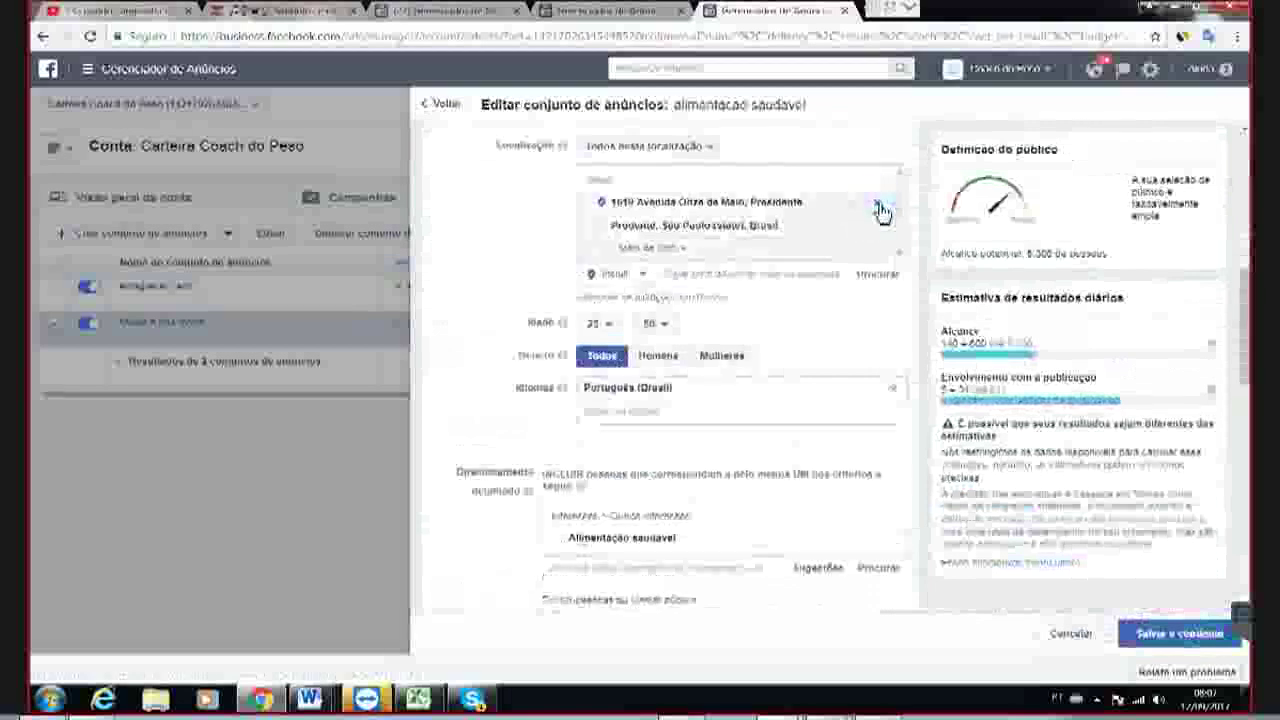
click(880, 210)
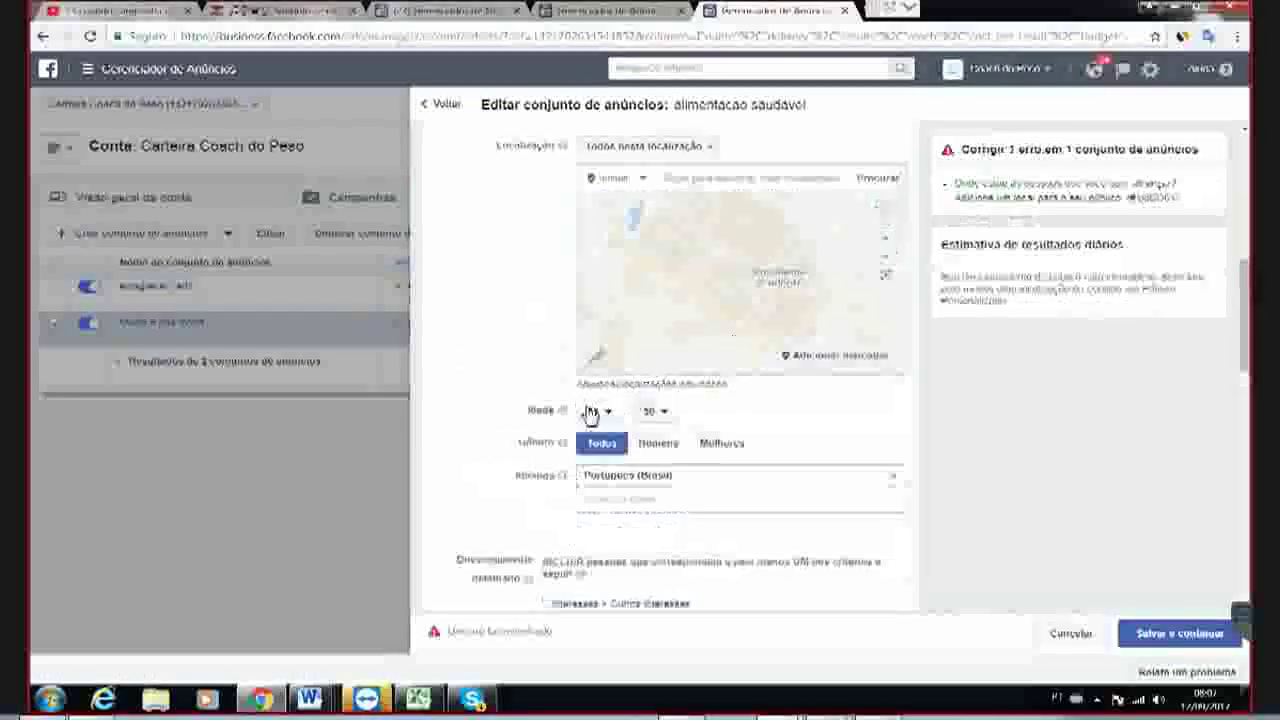
scroll(726, 237, up, 1)
click(701, 261)
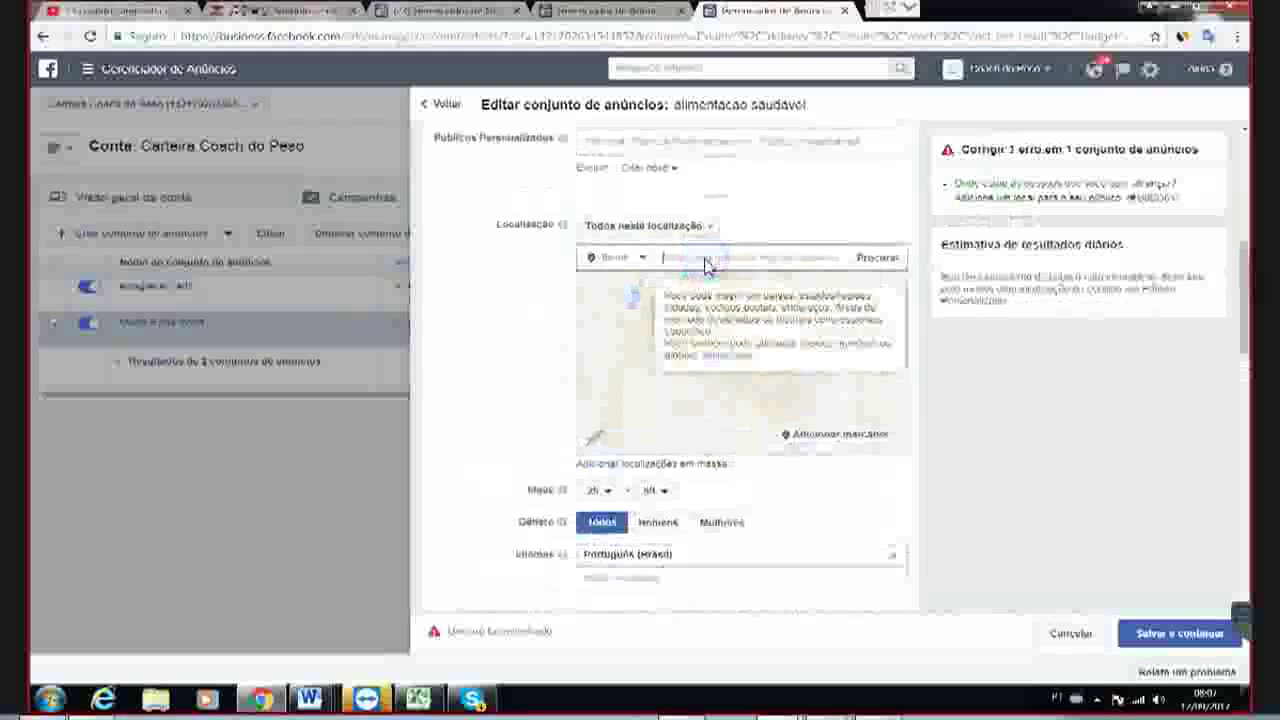
text(brasil)
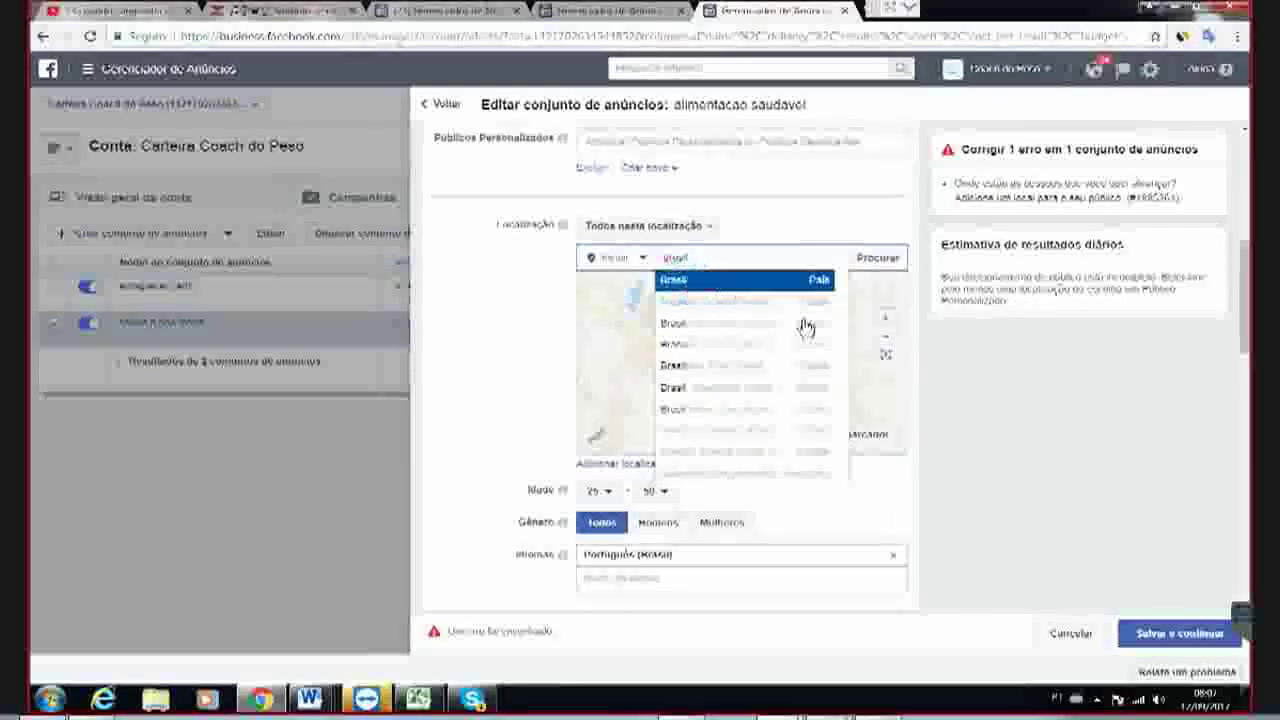
key(Return)
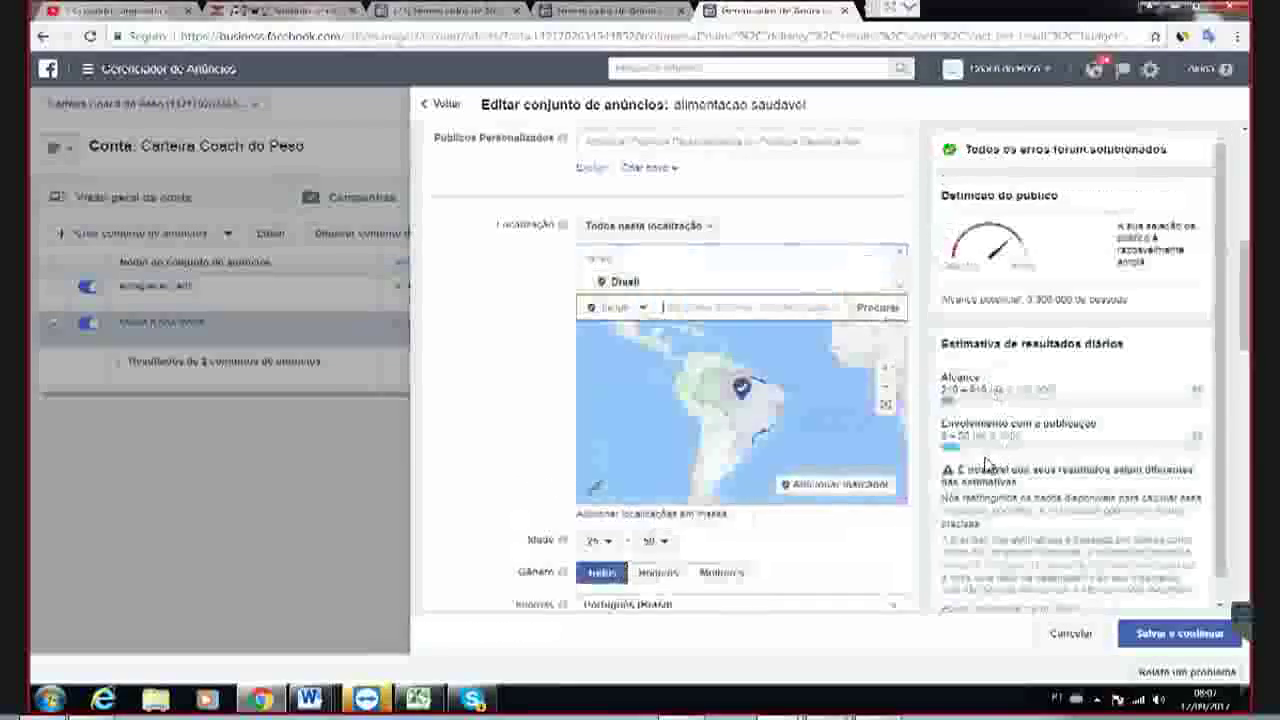
- Save the alimentacao saudavel ad set and place the order for the duplicated ads
scroll(985, 463, down, 2)
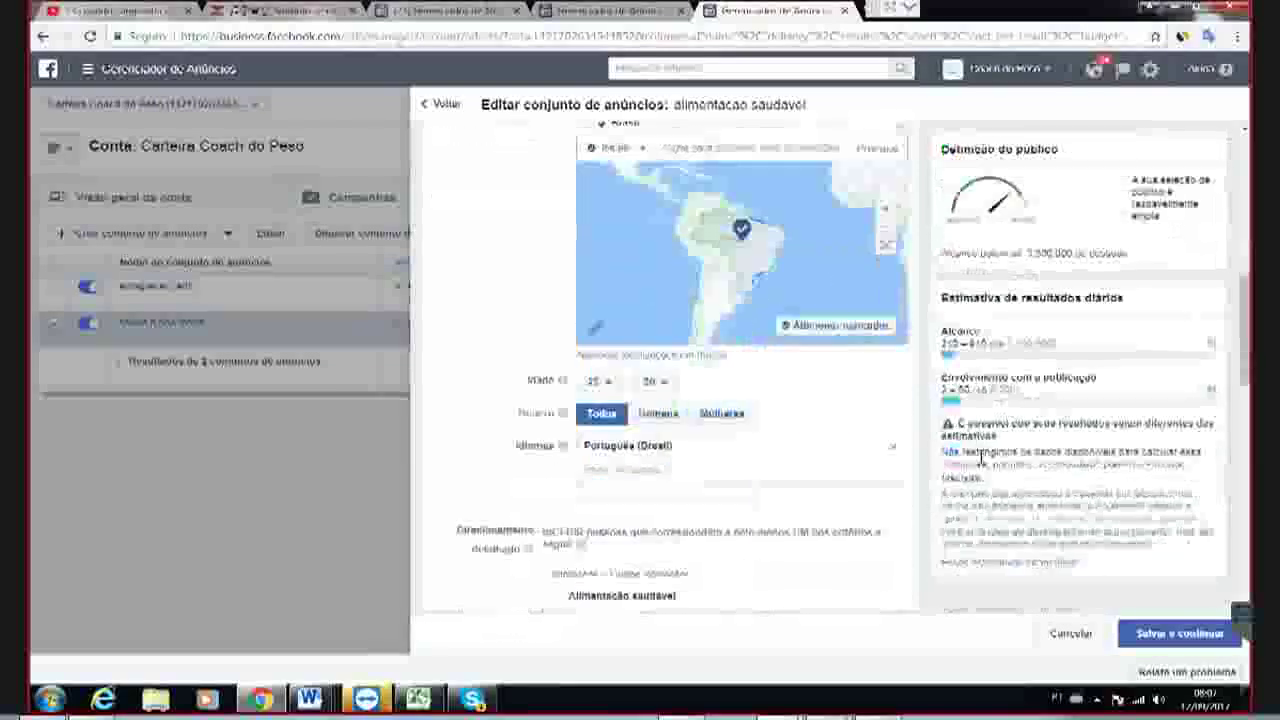
click(1155, 635)
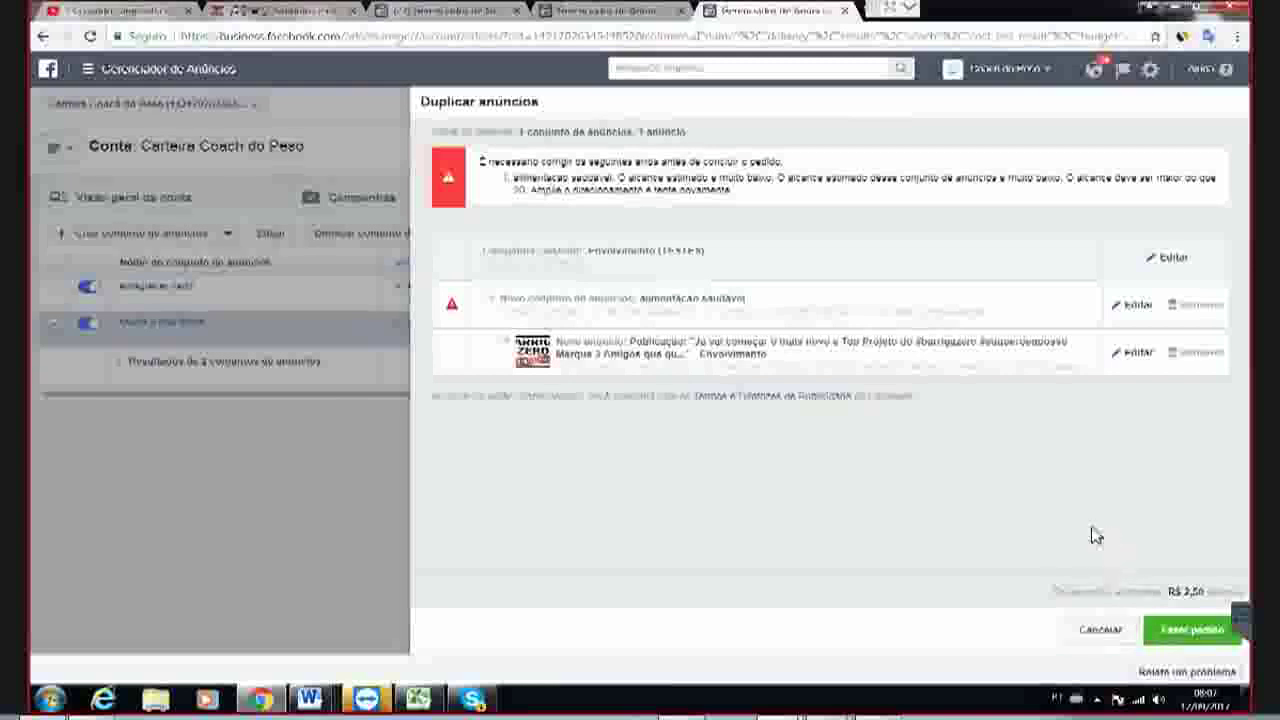
click(1195, 632)
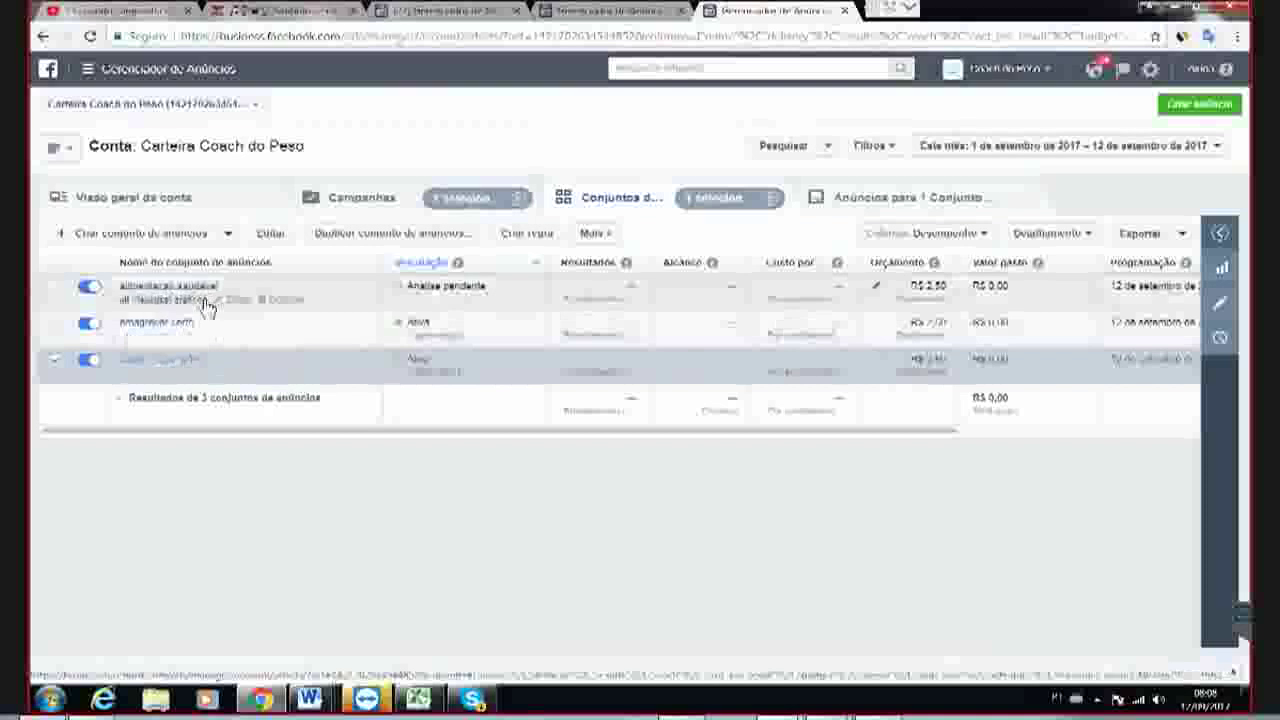
- Edit the published alimentacao saudavel ad set, replacing its Brasil location with the city of Presidente Prudente, São Paulo
click(237, 301)
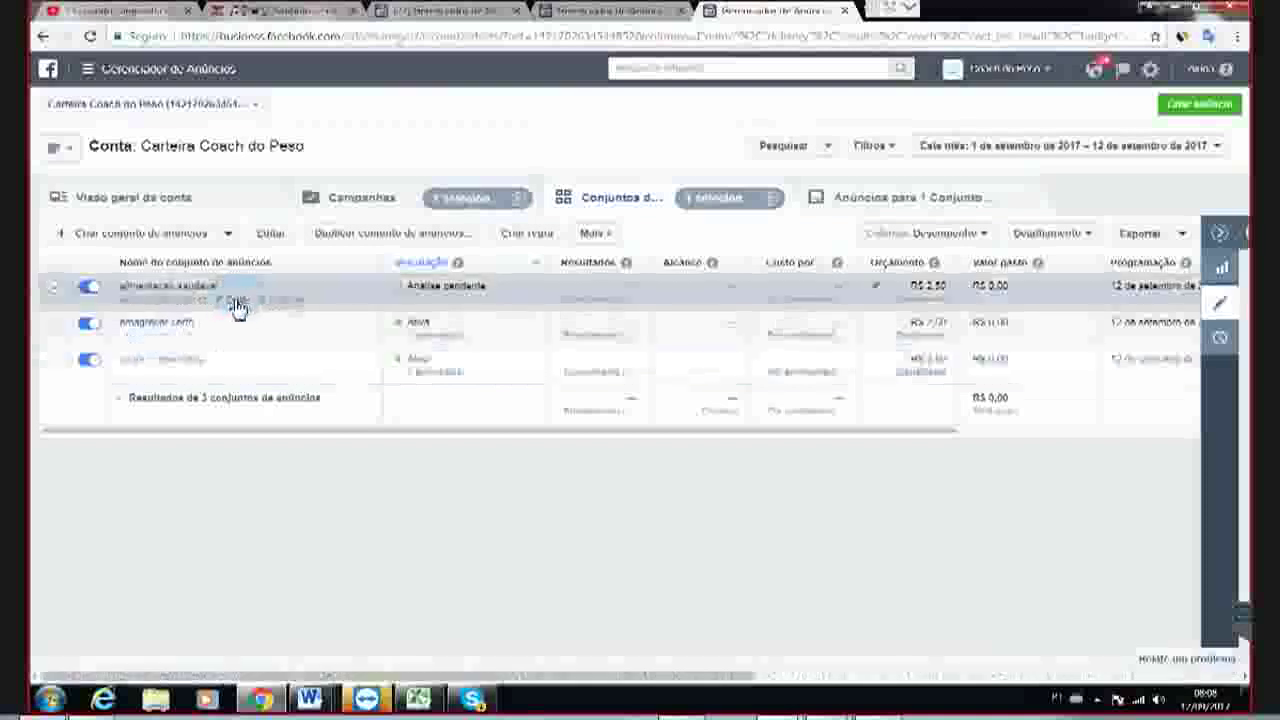
click(237, 305)
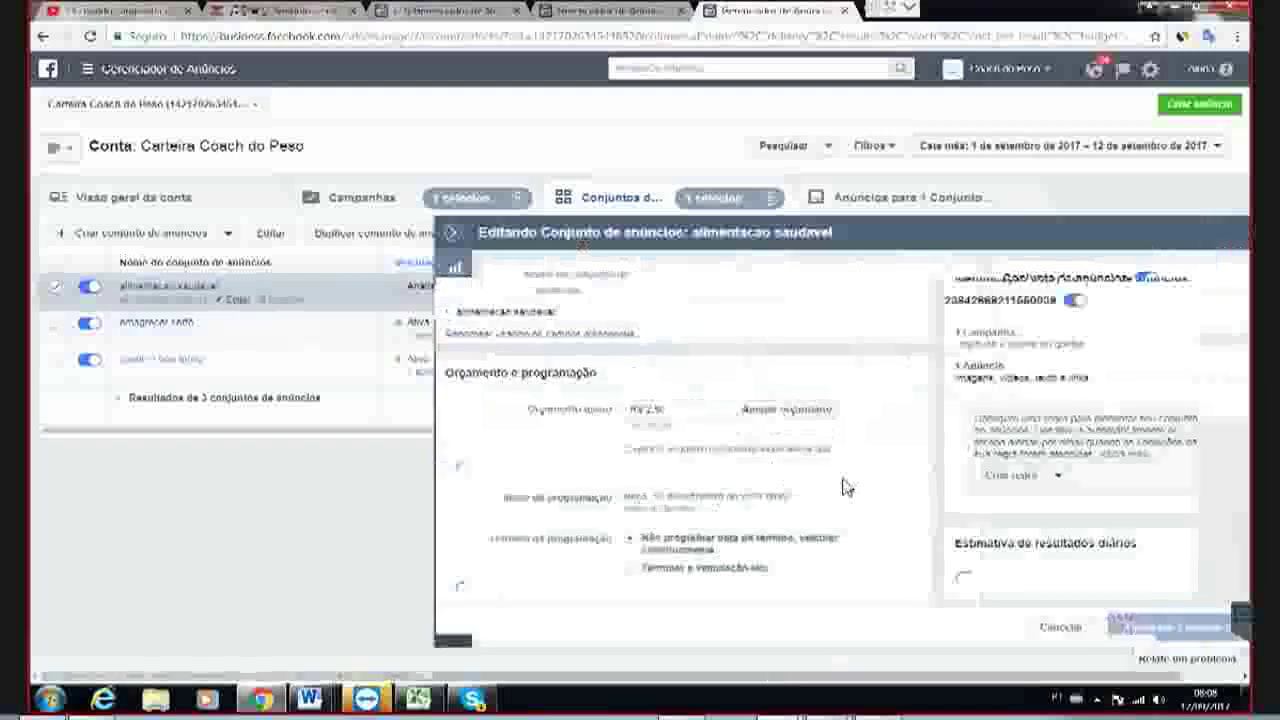
scroll(745, 490, up, 10)
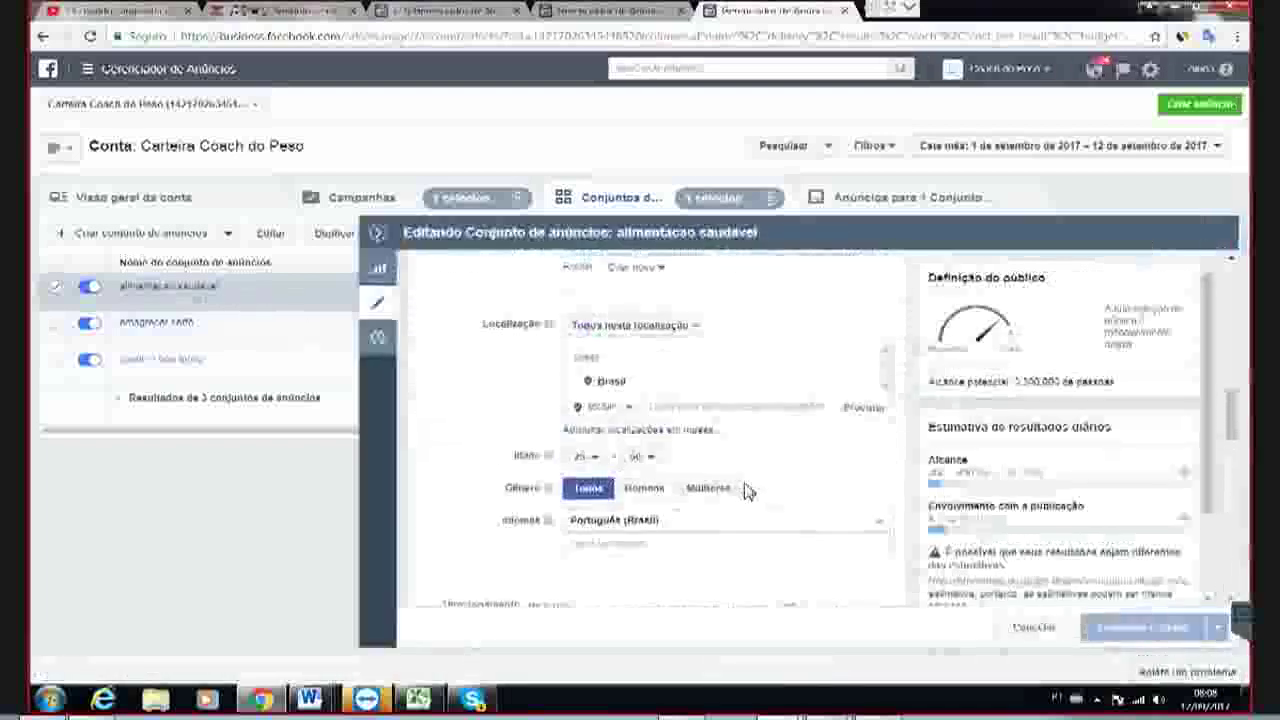
click(868, 385)
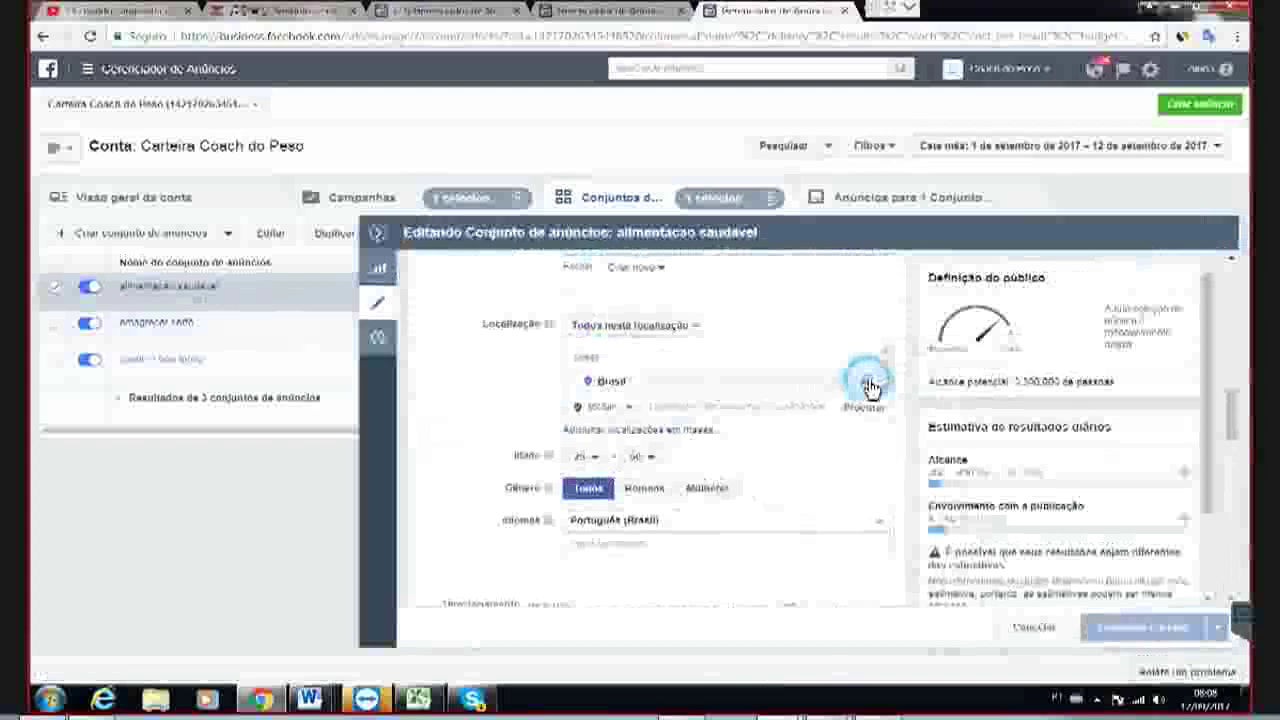
click(708, 362)
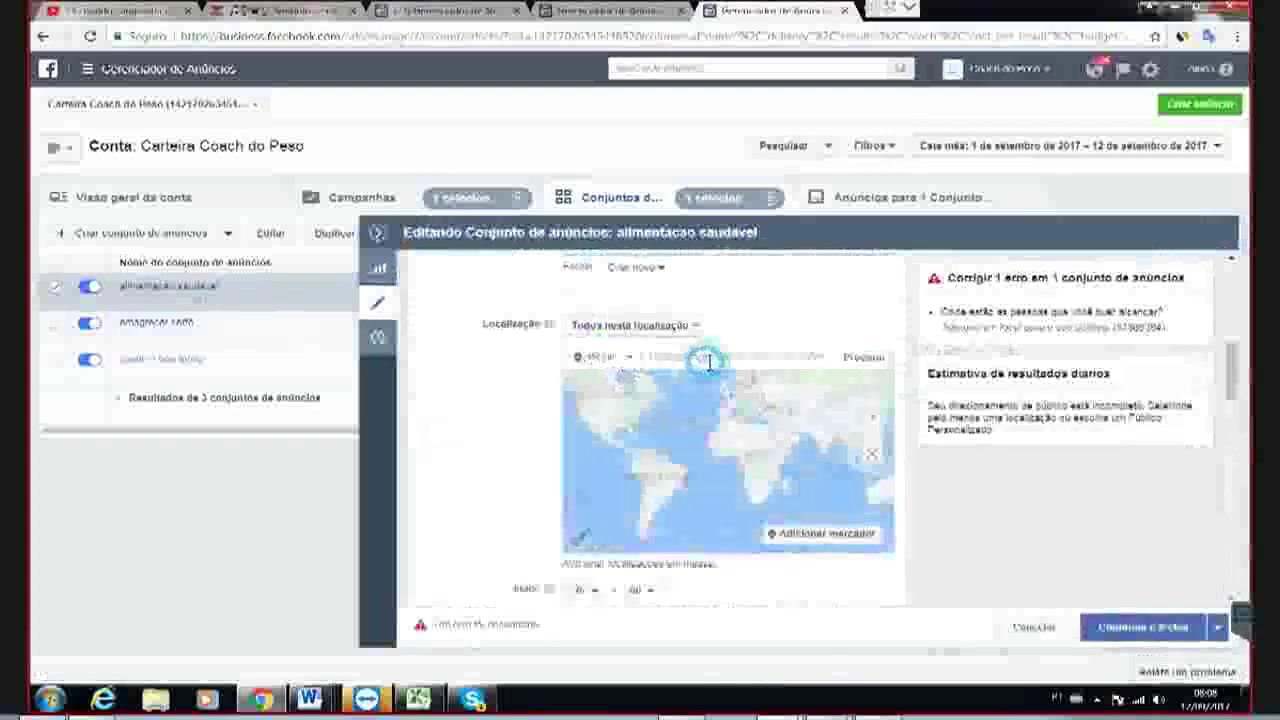
text(ww)
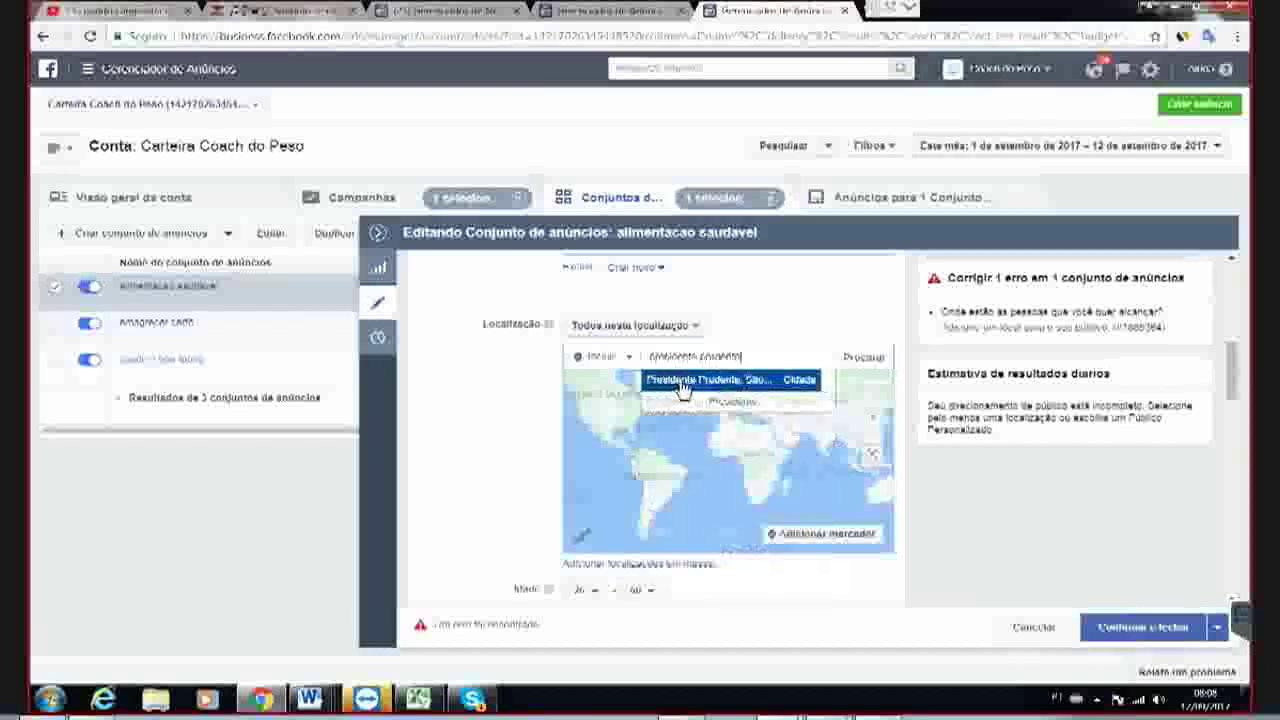
click(780, 385)
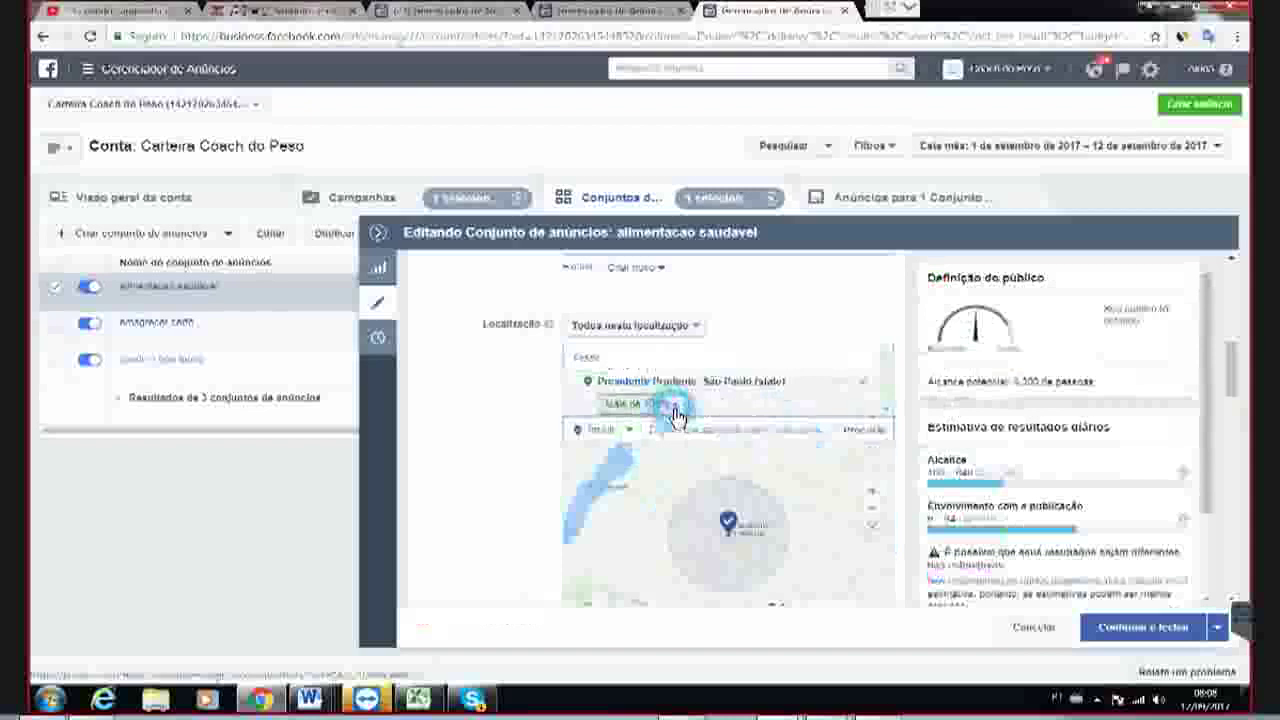
- Open the radius options for Presidente Prudente, then confirm and close the ad set's changes
click(676, 408)
click(711, 475)
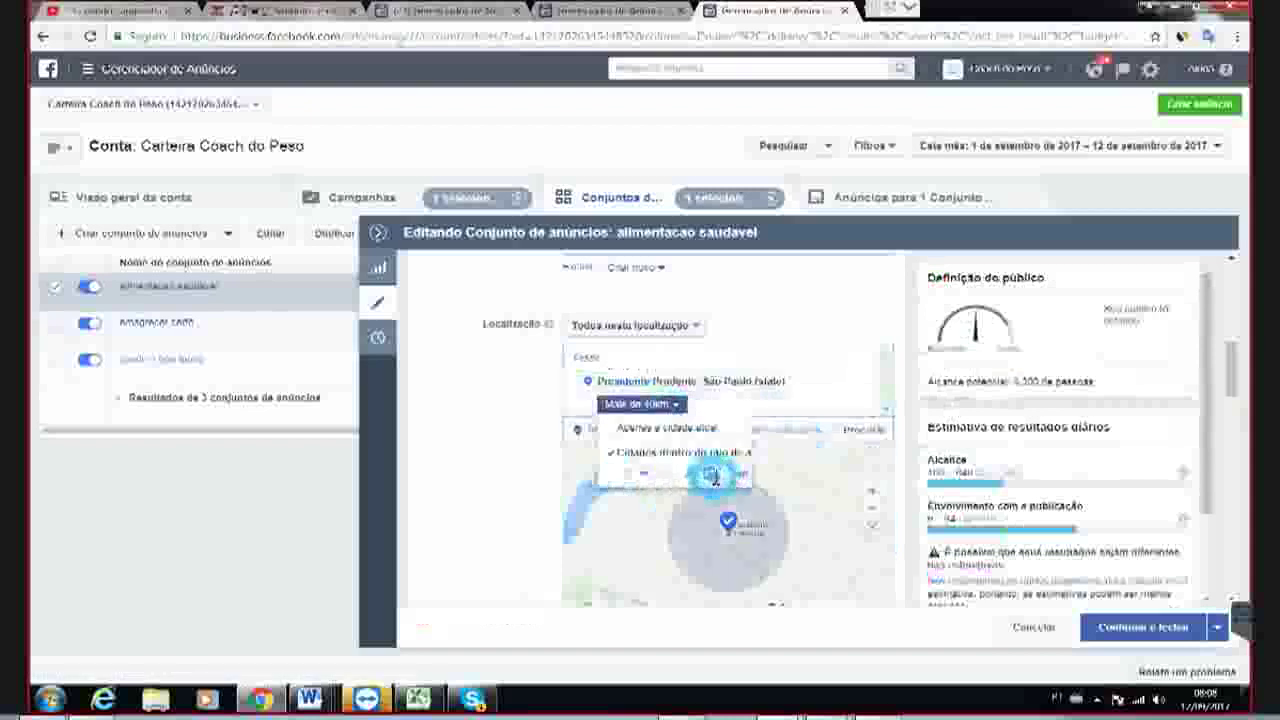
scroll(714, 480, down, 2)
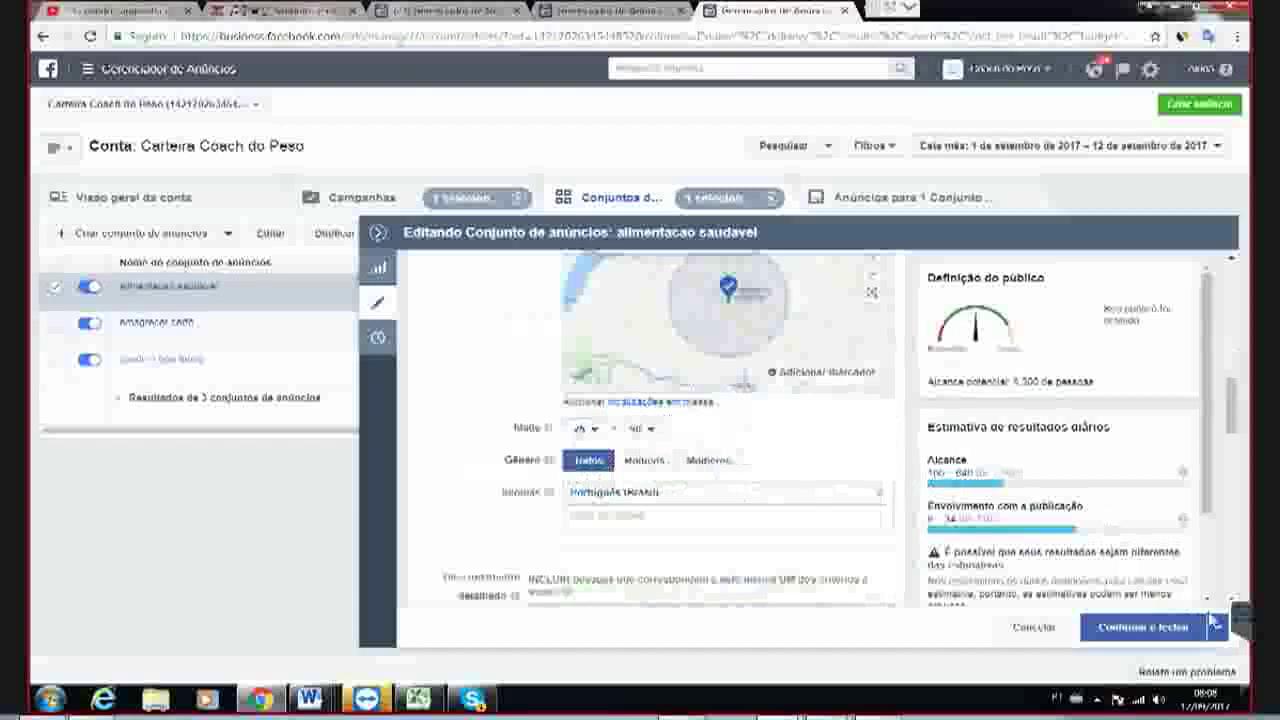
click(1126, 628)
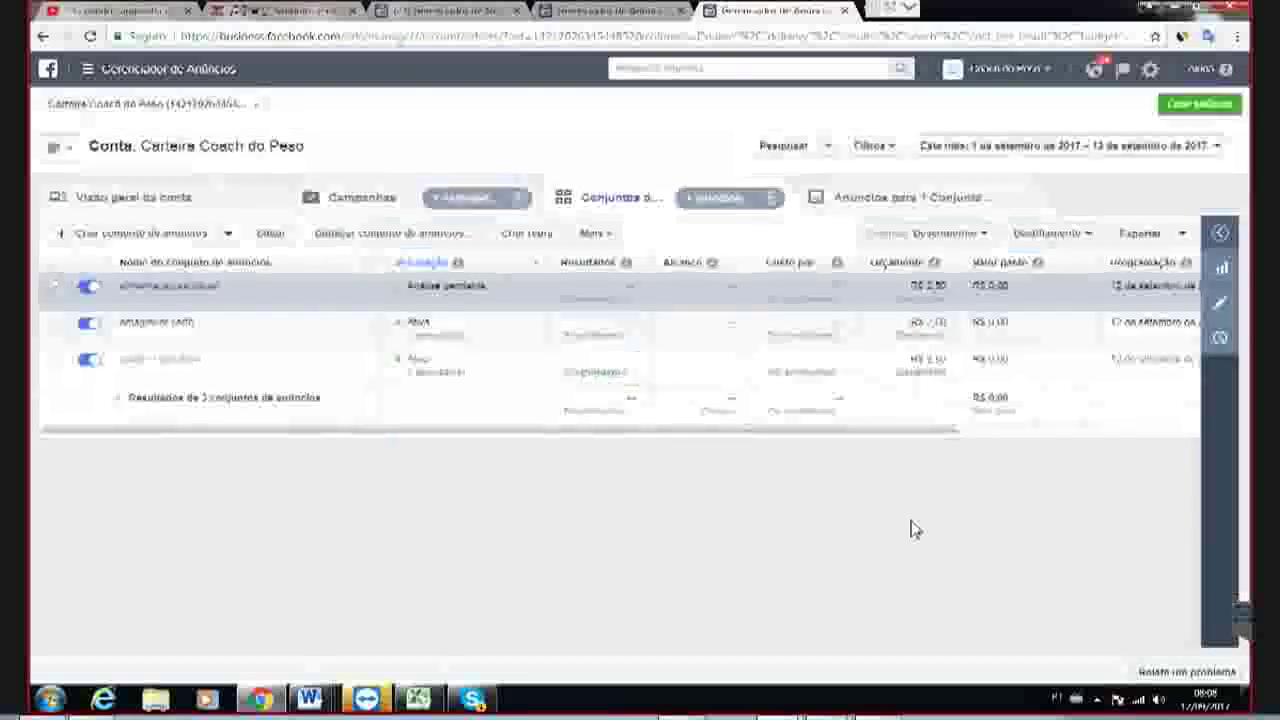
- Duplicate the saude e boa forma ad set within Envolvimento (TESTES) and open the copy for editing
click(60, 292)
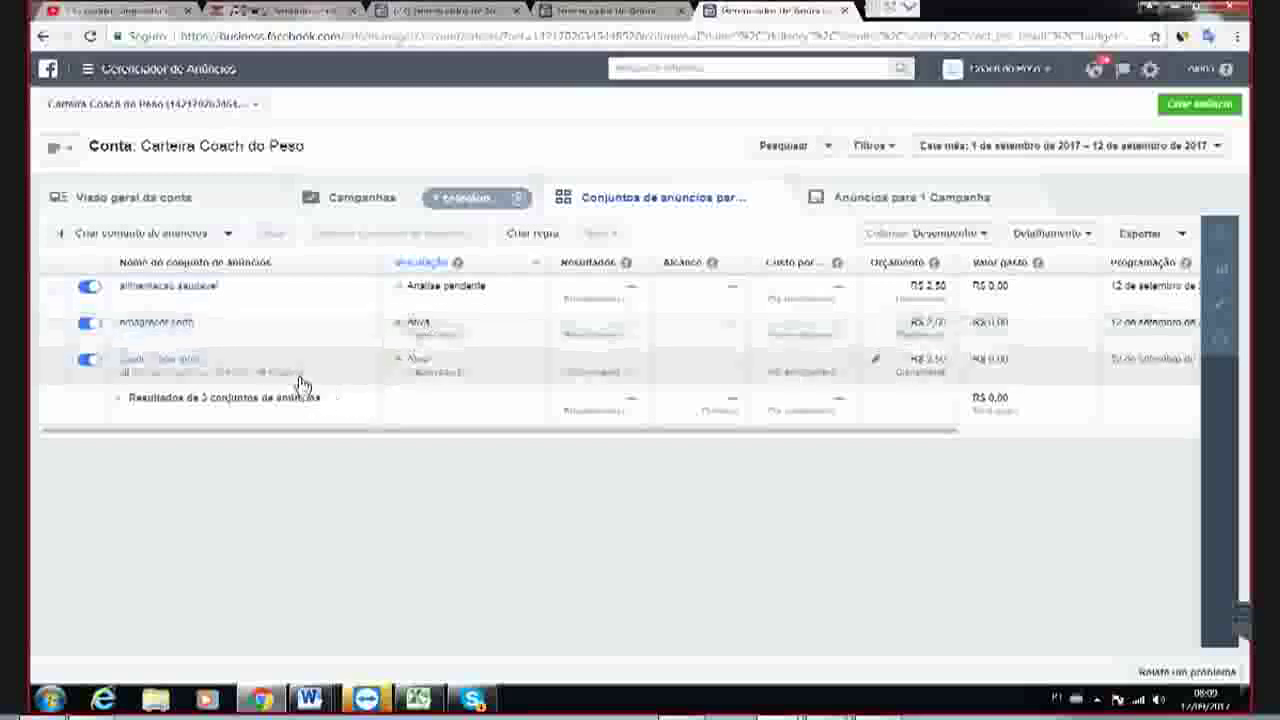
click(296, 380)
click(290, 374)
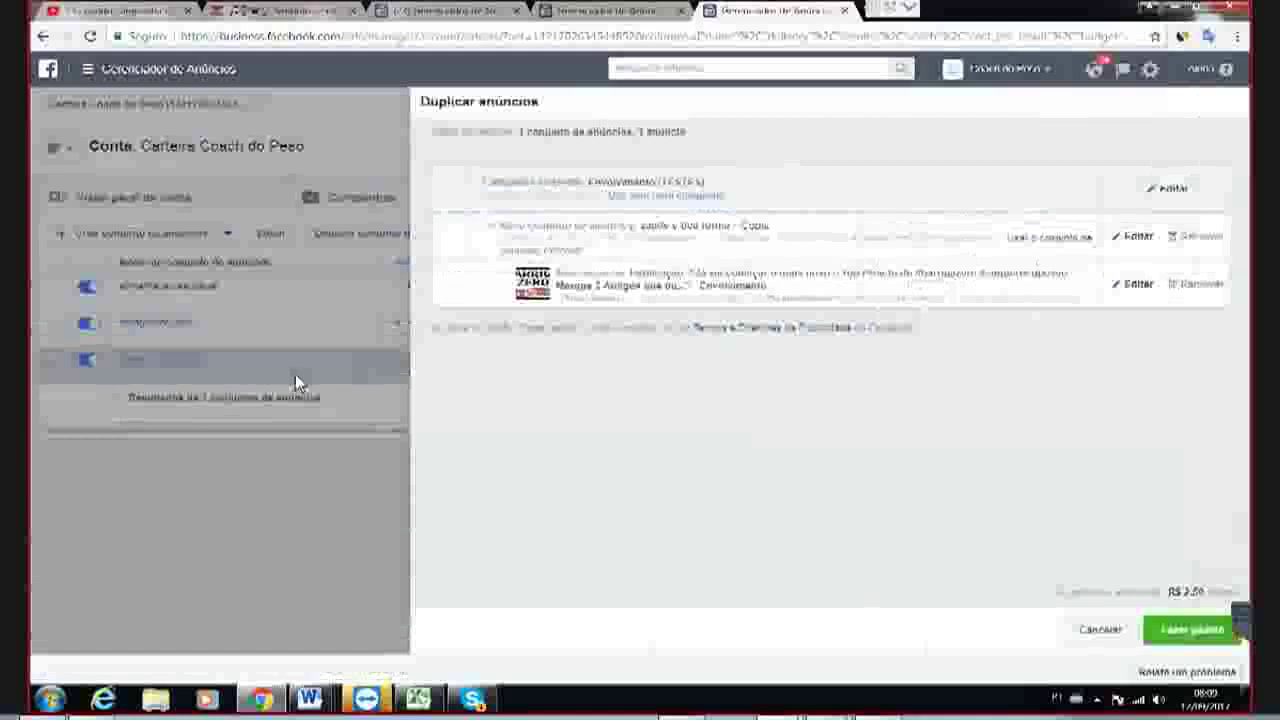
click(1139, 238)
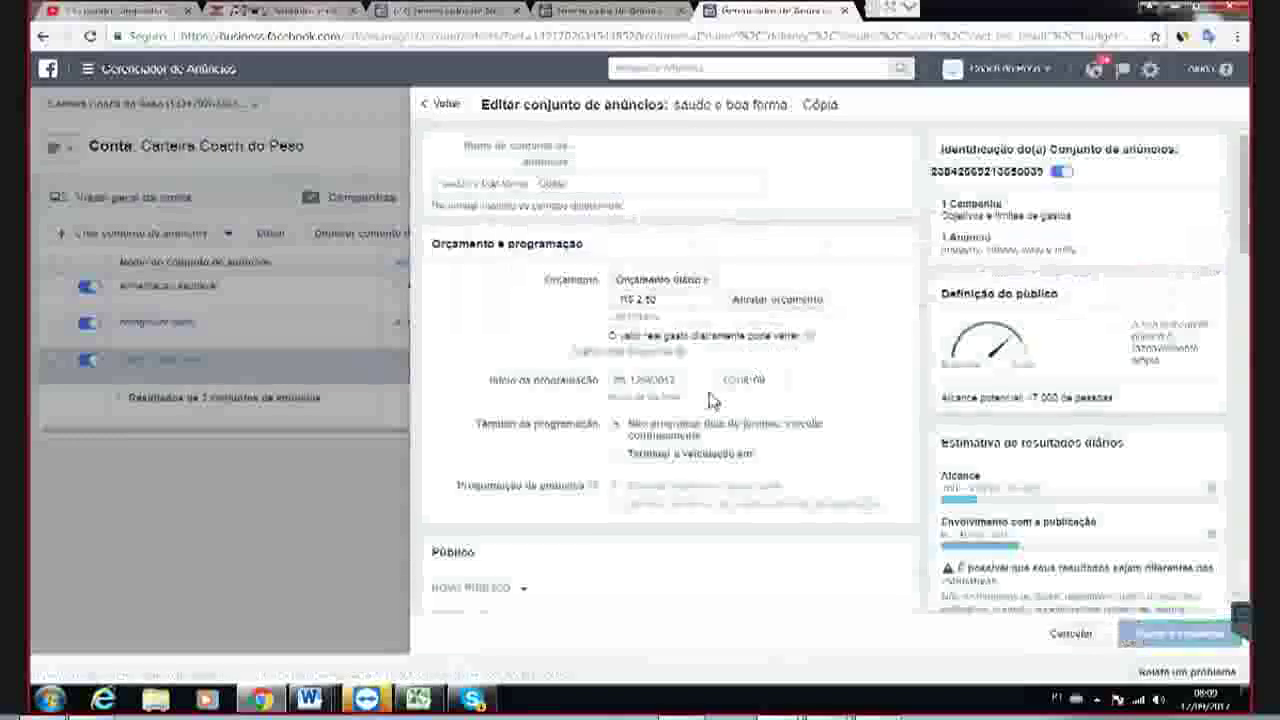
- Replace the Saúde e boa forma interest in the copy's detailed targeting with Emagrecer Sem Dieta, found by searching for "emagrecer"
scroll(478, 380, down, 10)
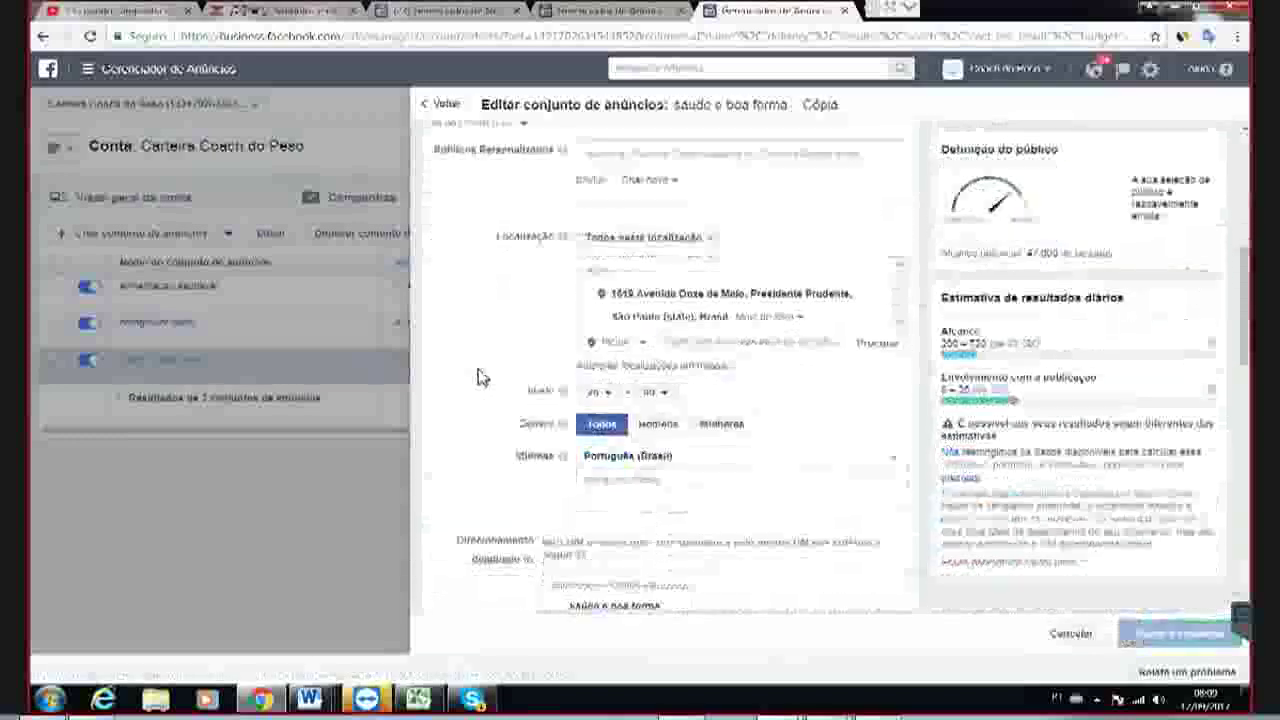
scroll(480, 375, down, 3)
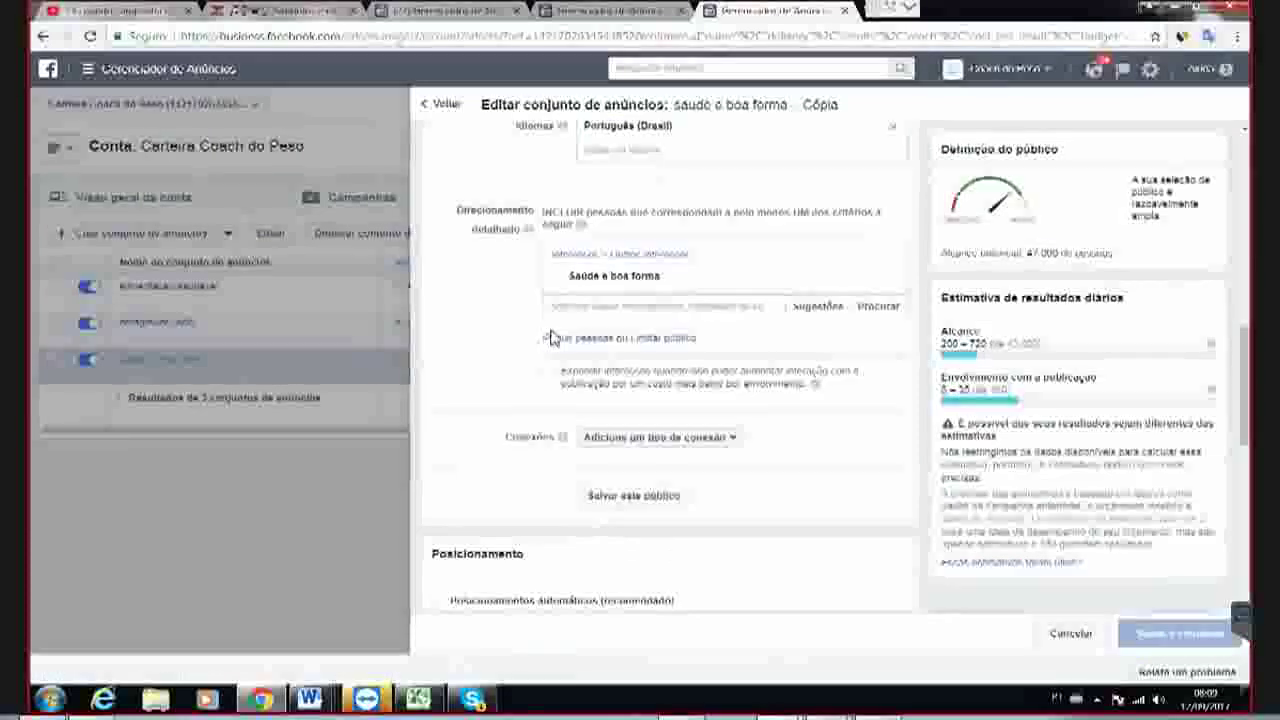
mouse_move(860, 283)
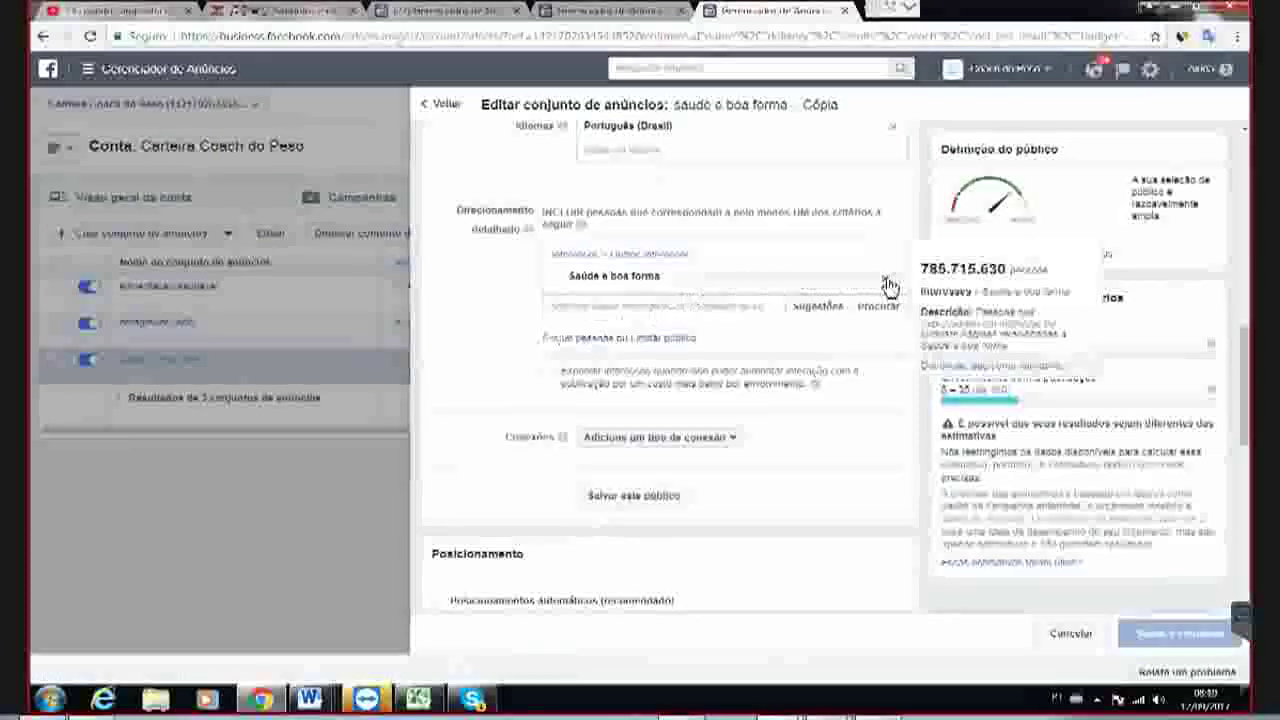
click(886, 281)
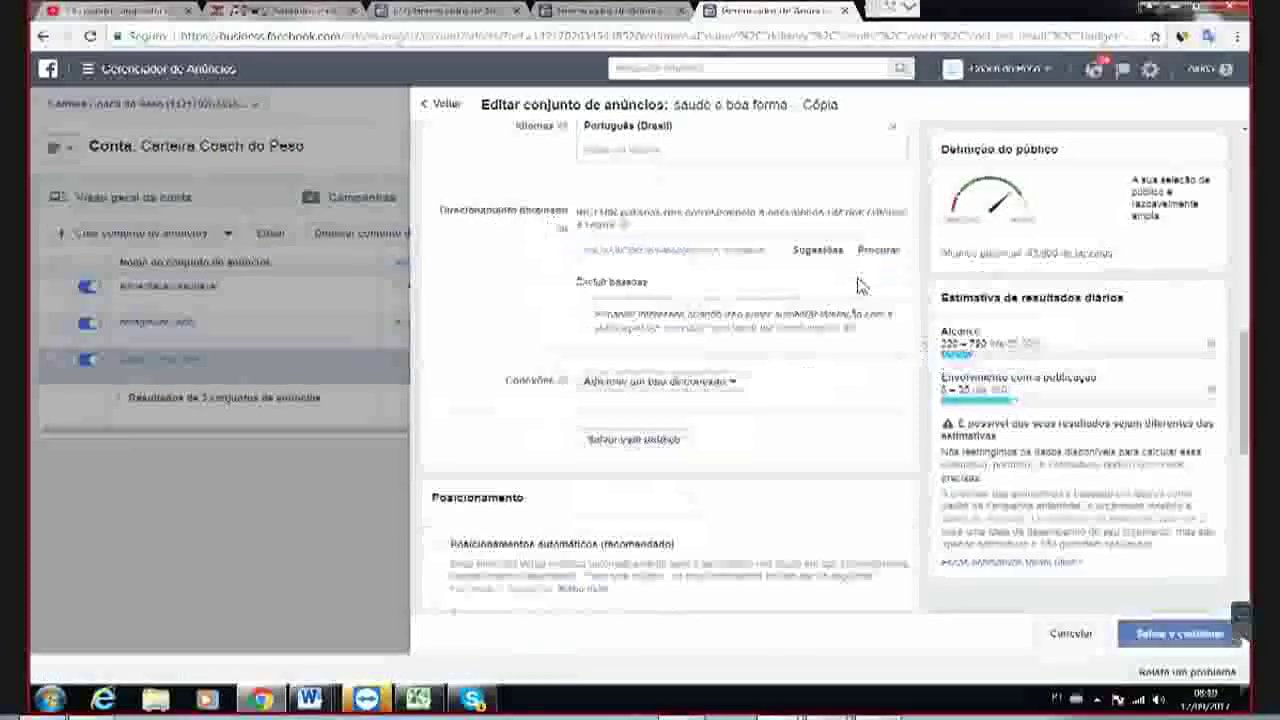
click(617, 252)
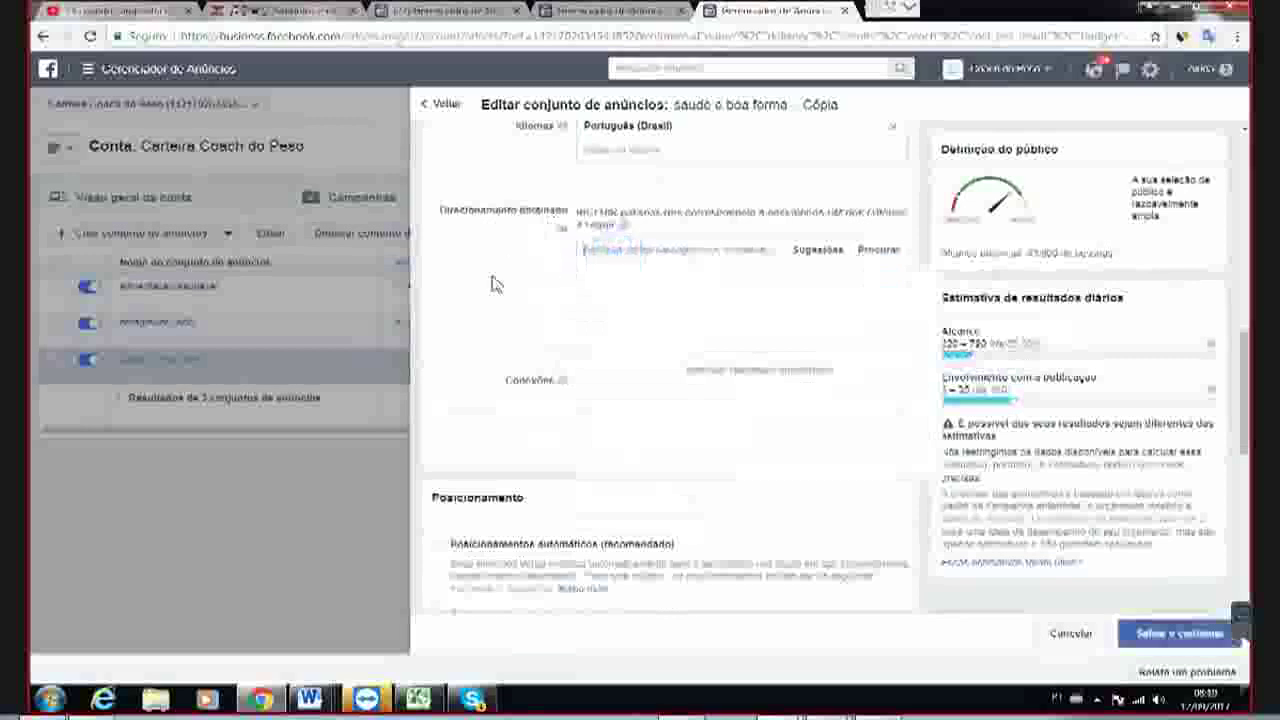
text(emagrecer)
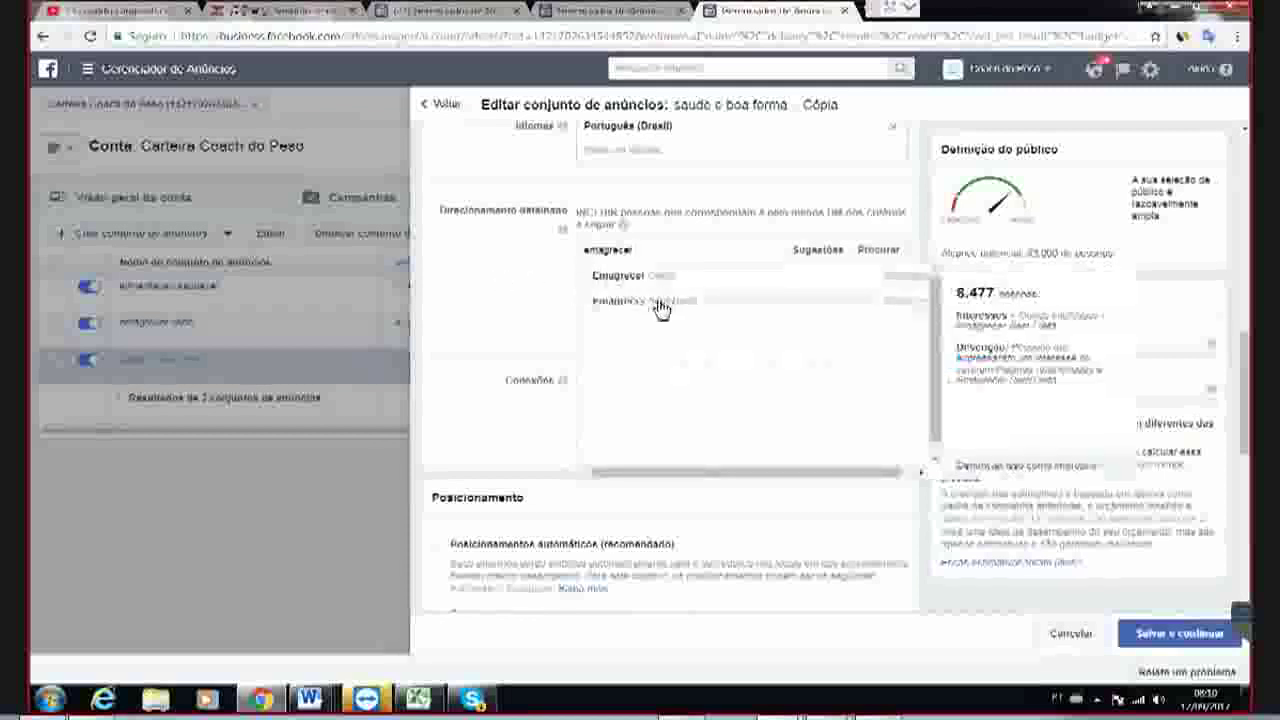
click(660, 303)
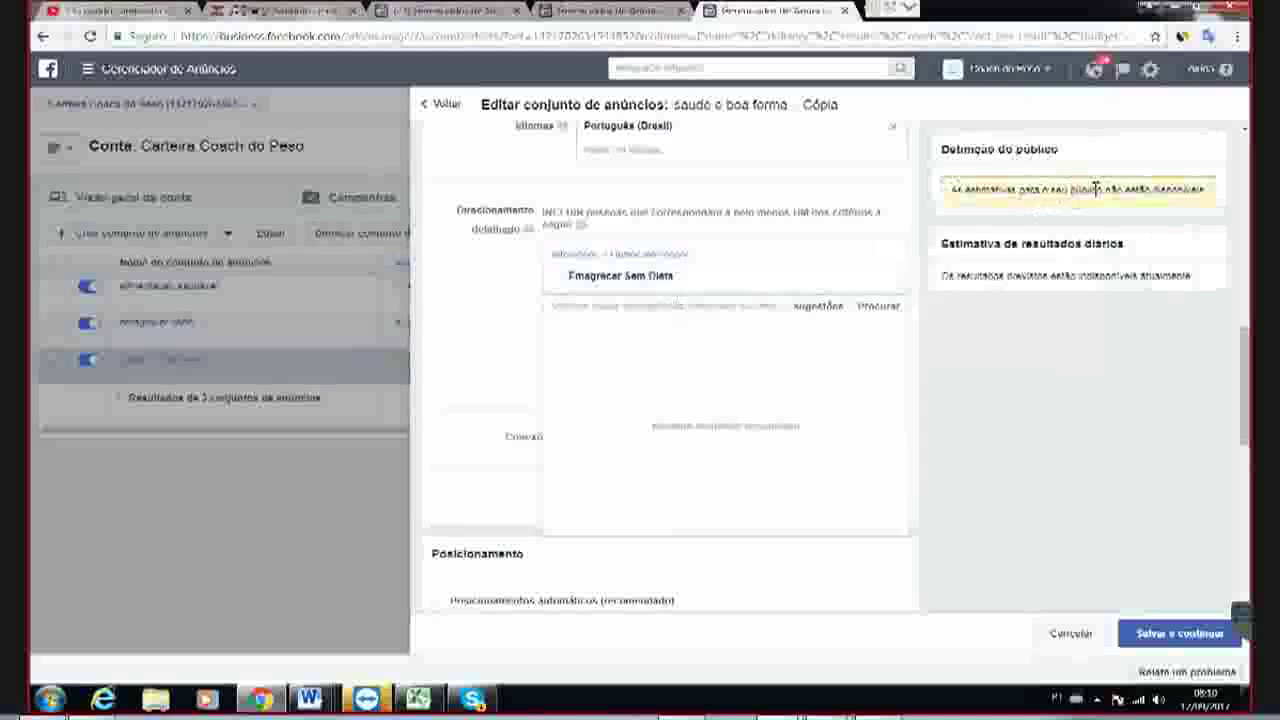
- Search the detailed targeting for "atividade física" and "exercício físico", and add the Exercício físico interest alongside Emagrecer Sem Dieta
click(612, 305)
click(568, 303)
text(s)
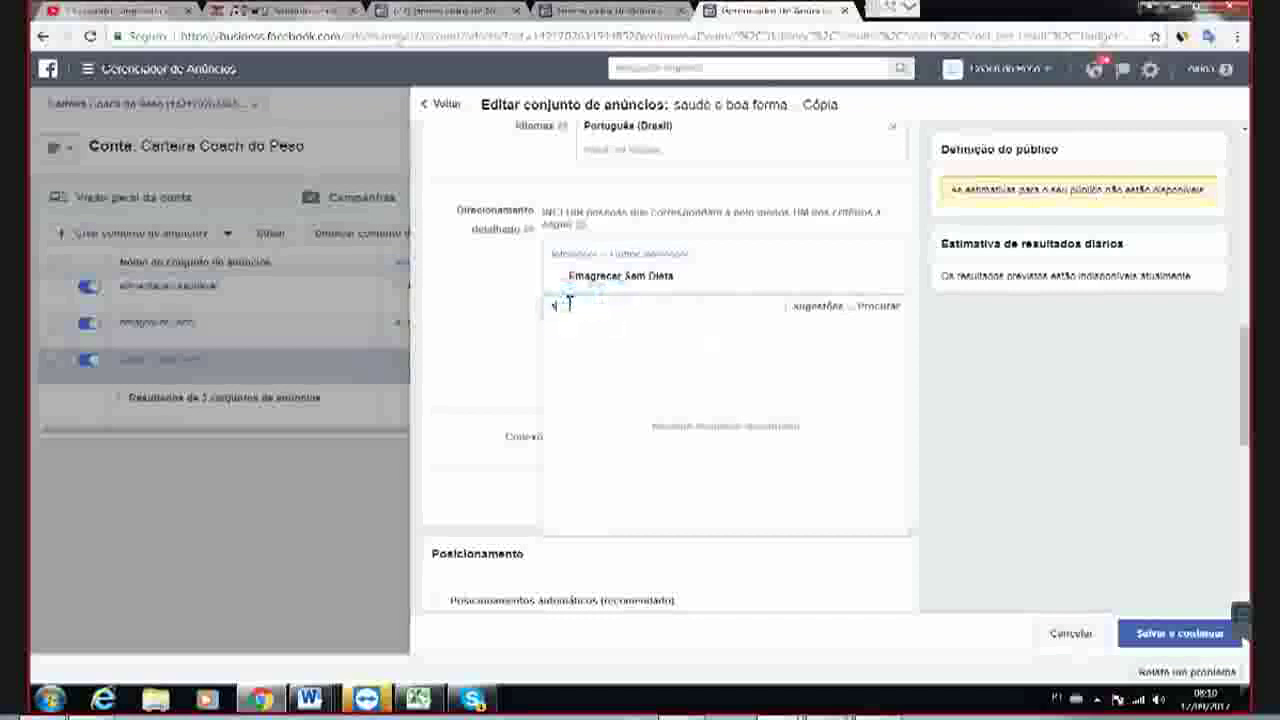
text(tividade física)
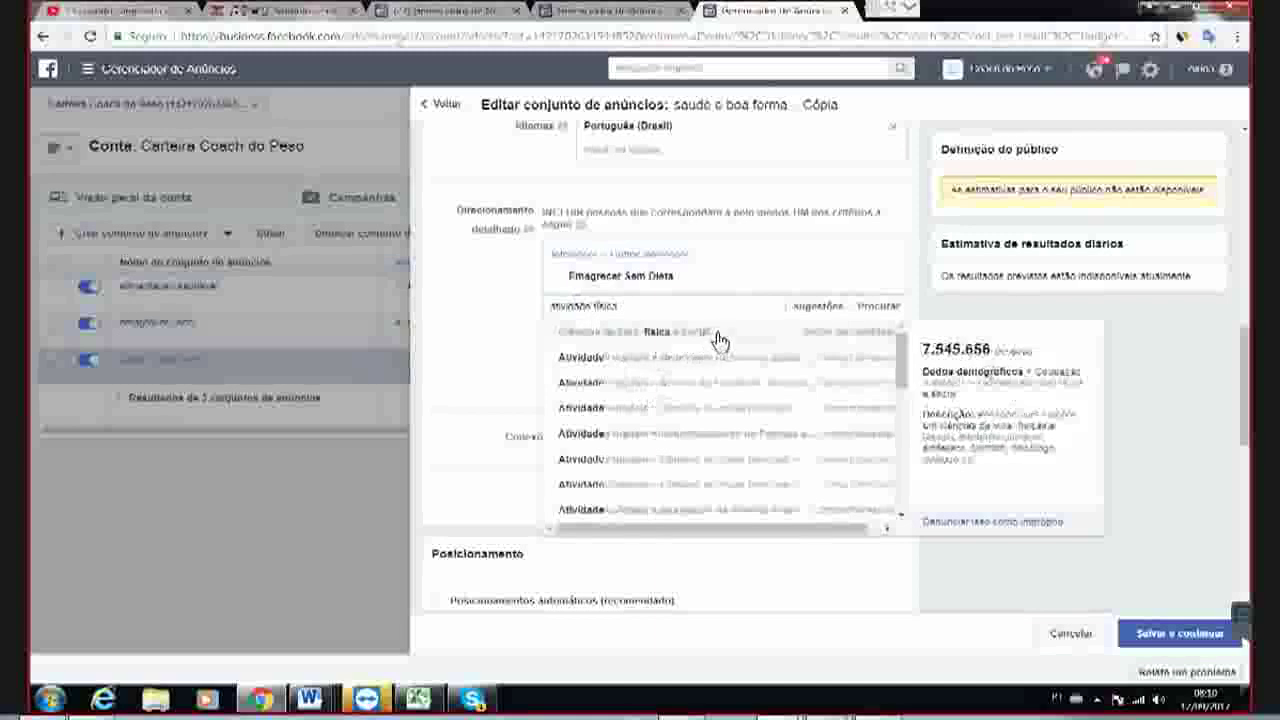
key(ctrl+a)
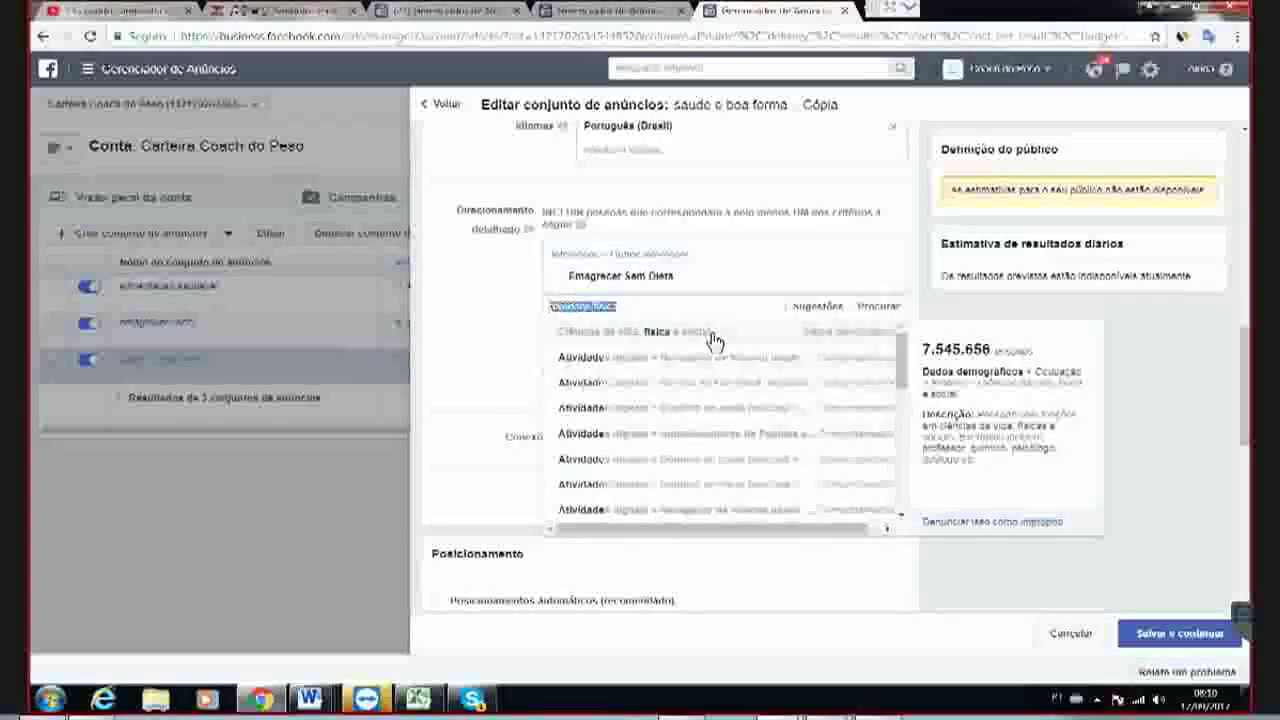
text(aeróbi)
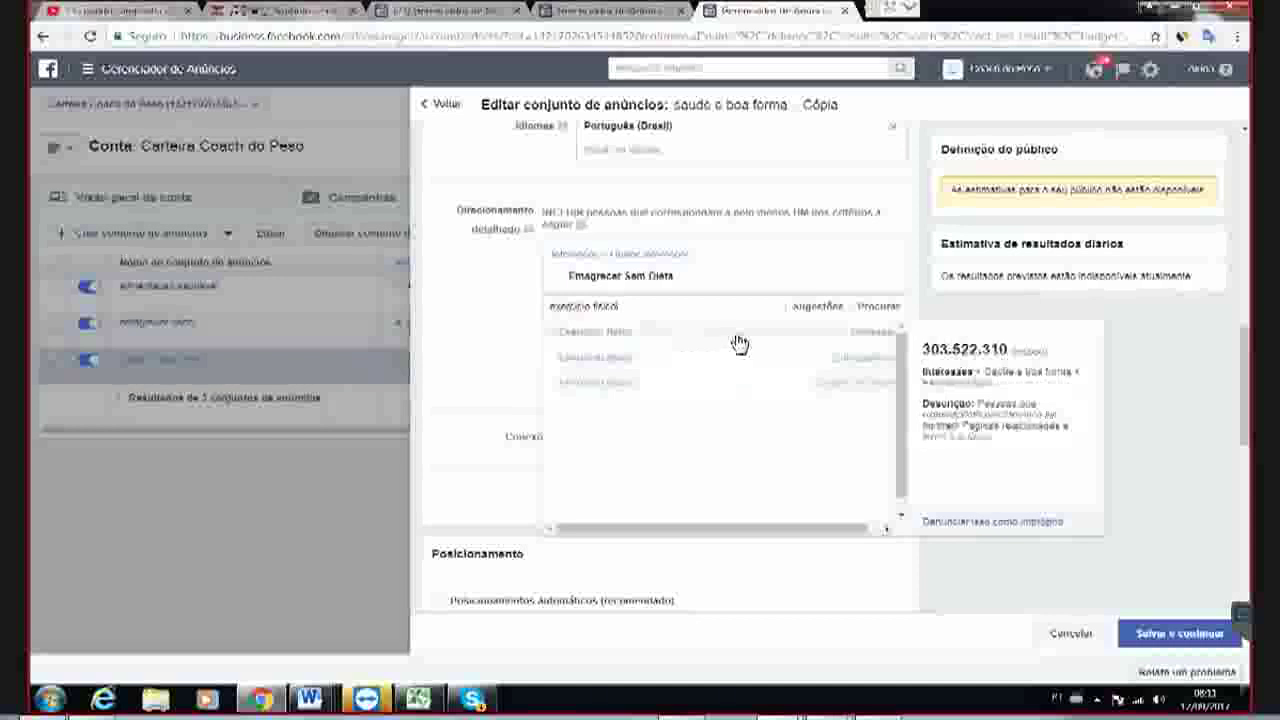
click(580, 333)
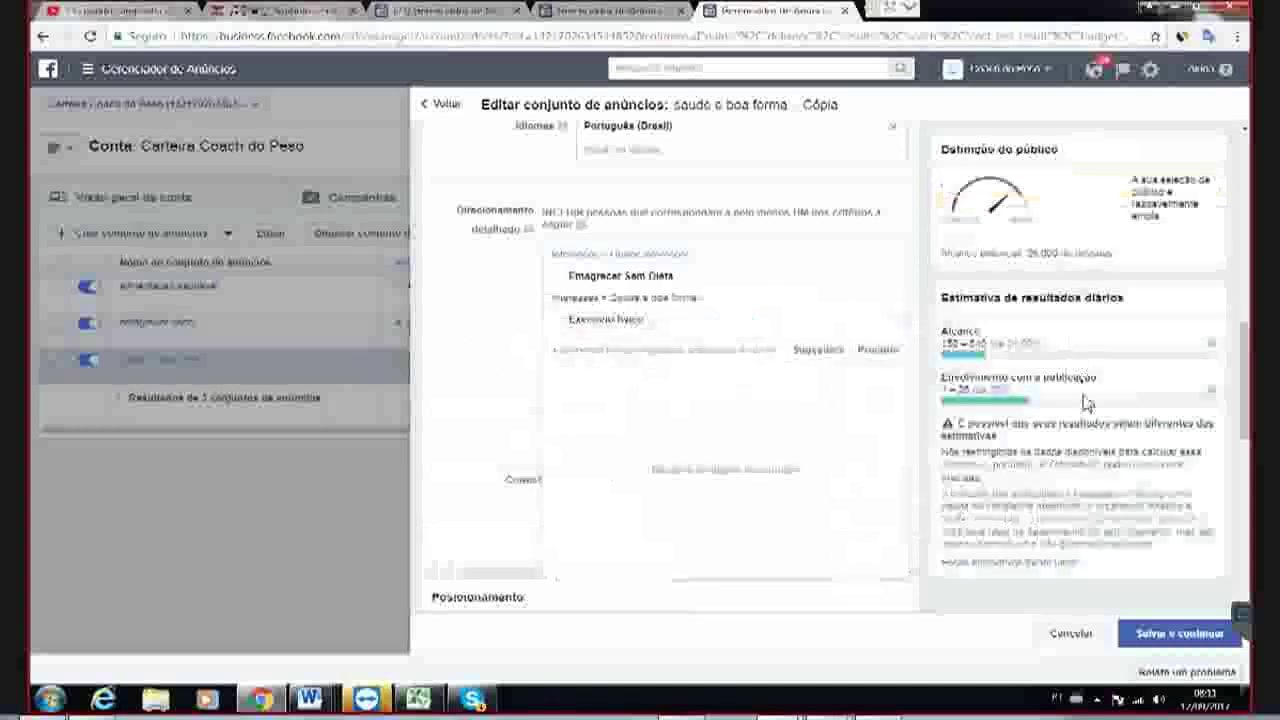
click(455, 442)
- Rename the copied ad set as "emagrecer certo + exercicio fisico"
scroll(505, 483, up, 10)
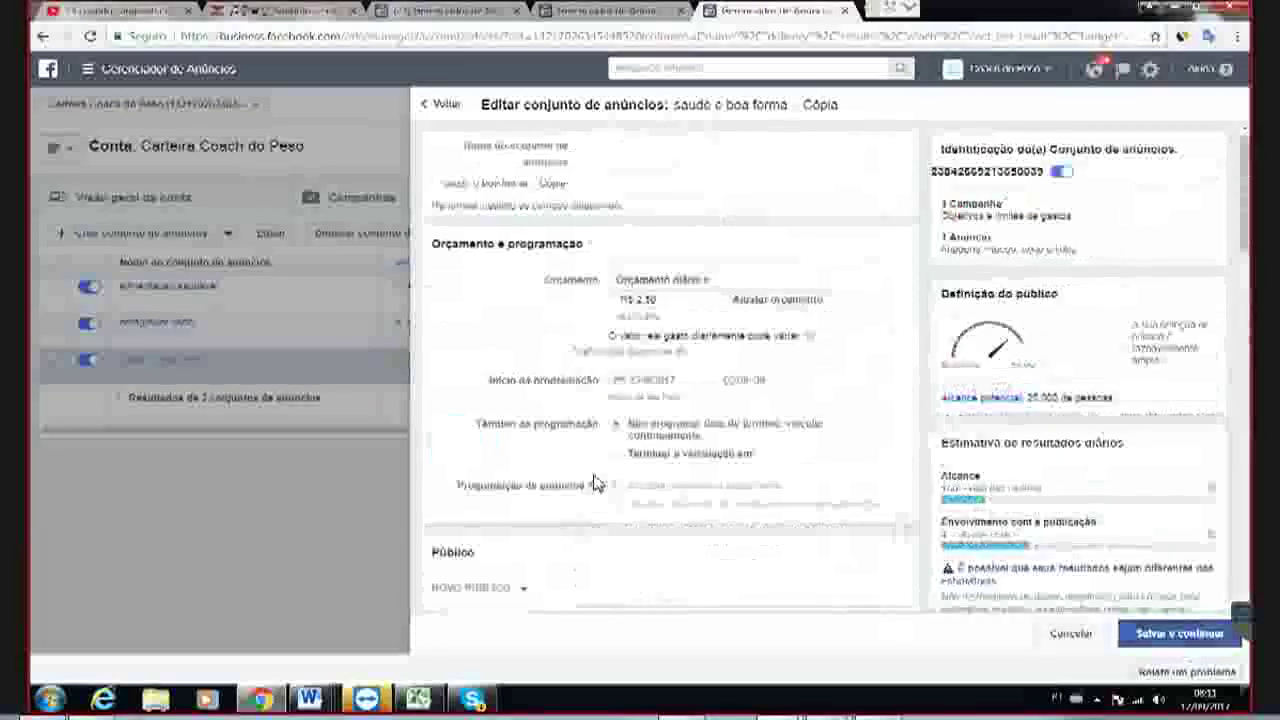
click(457, 180)
drag(457, 180, 657, 206)
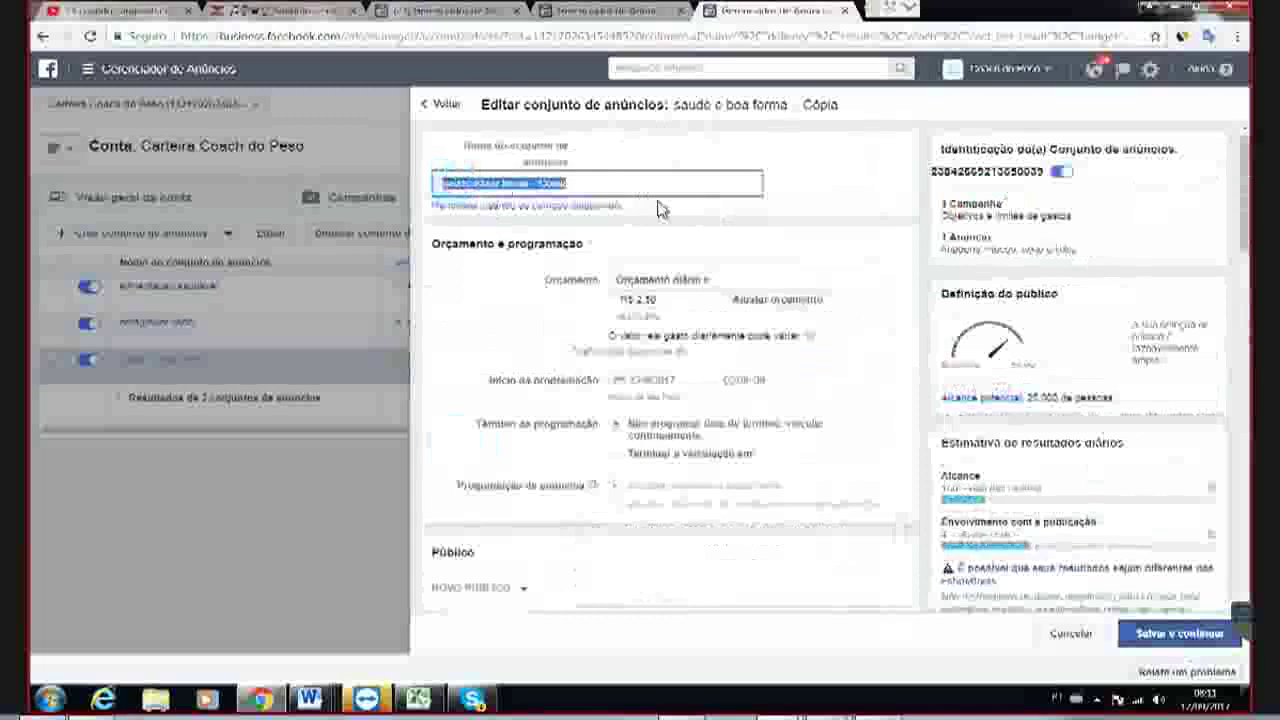
key(BackSpace)
text(s)
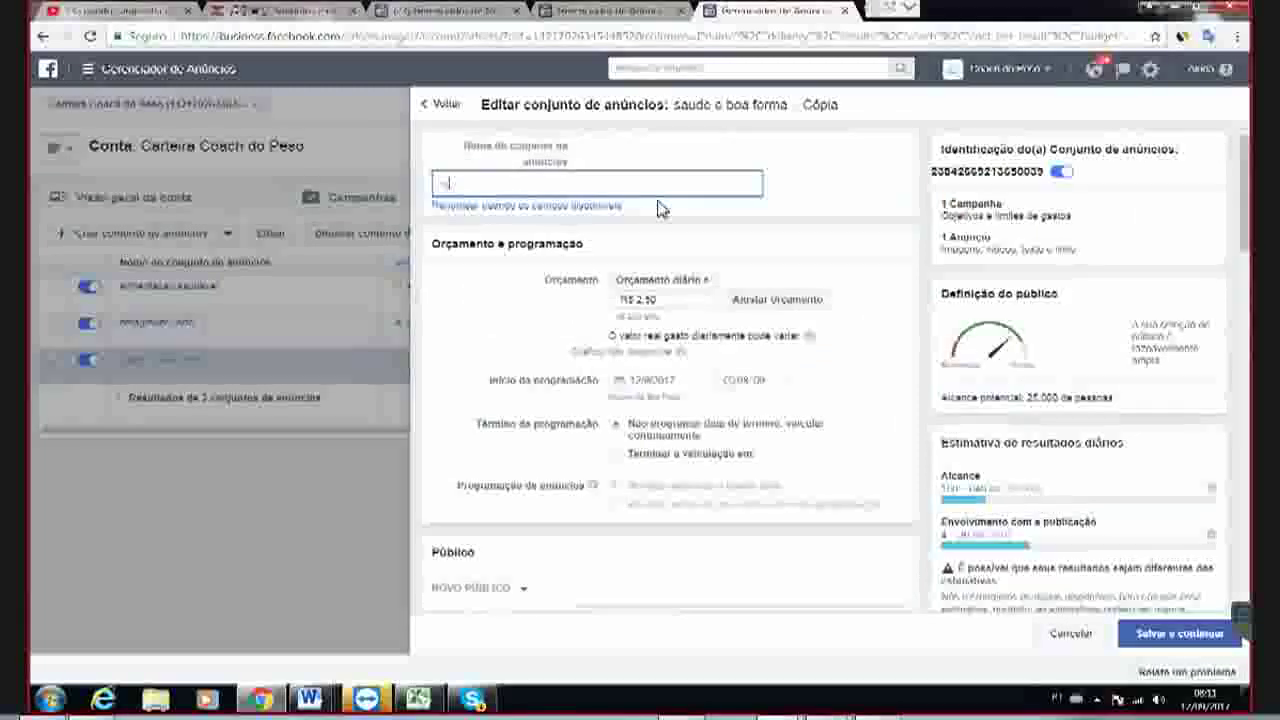
text(audavel-sud)
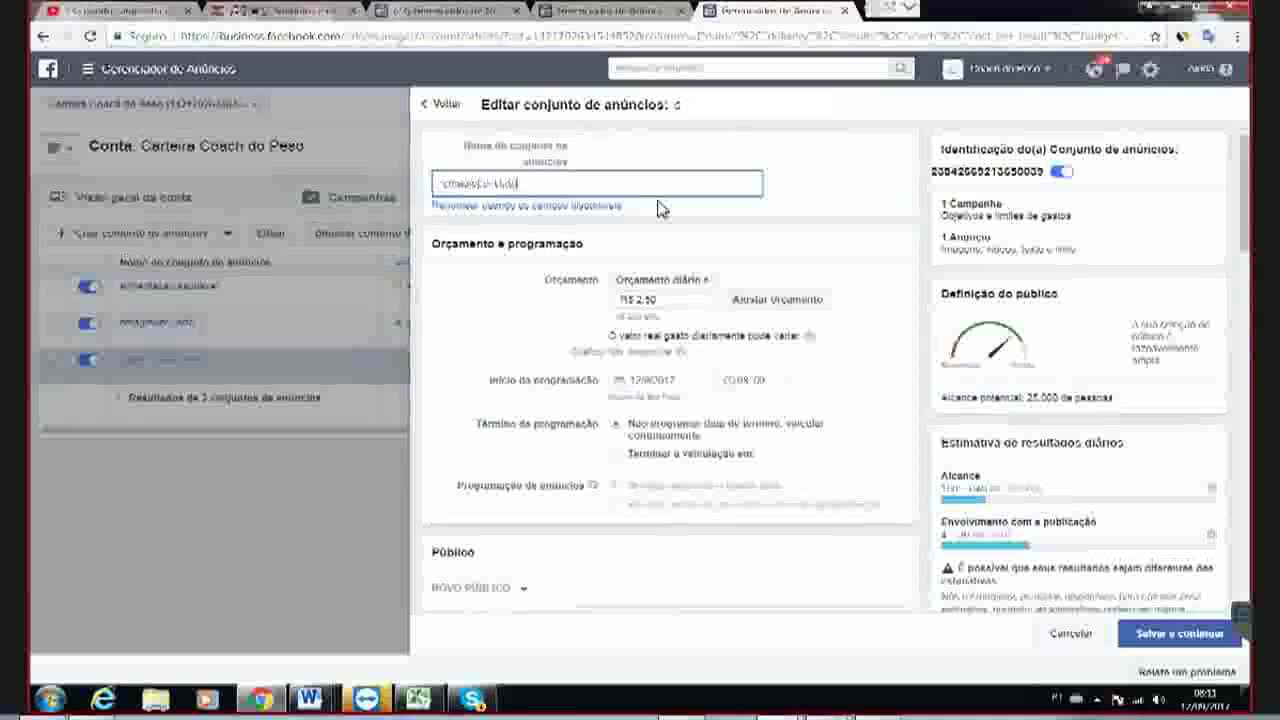
text(o)
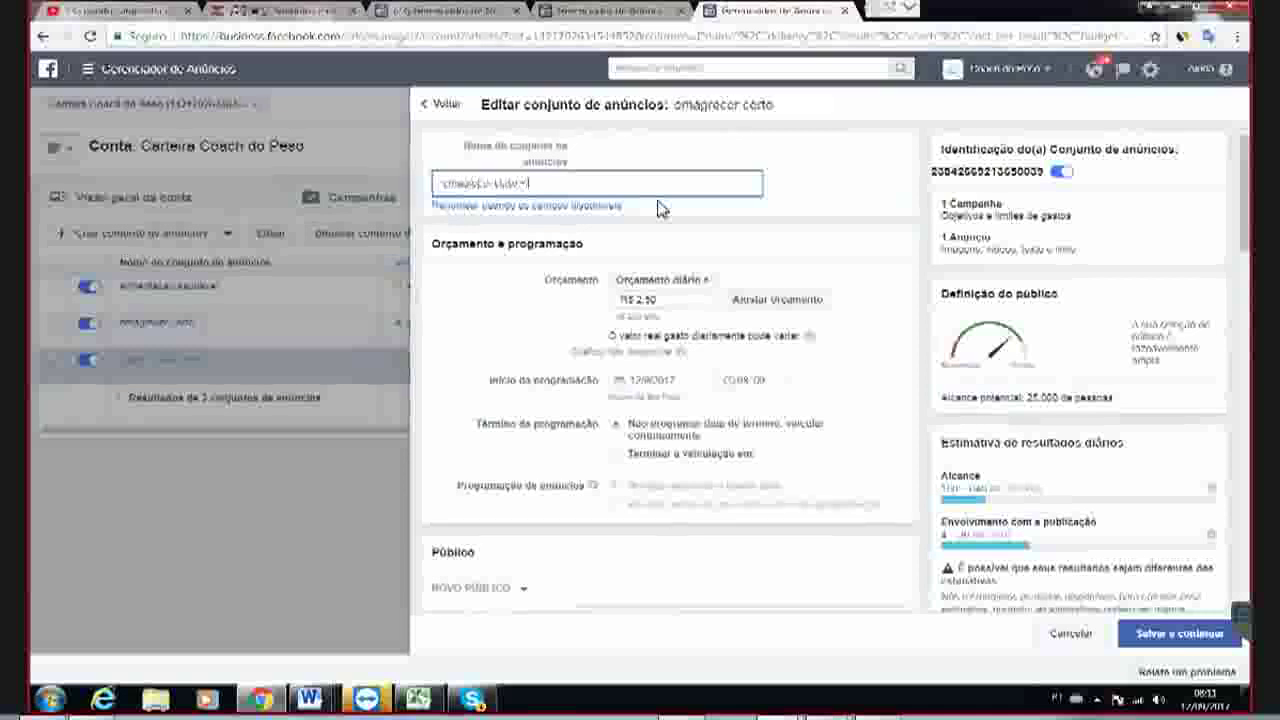
text( + viedução 06se)
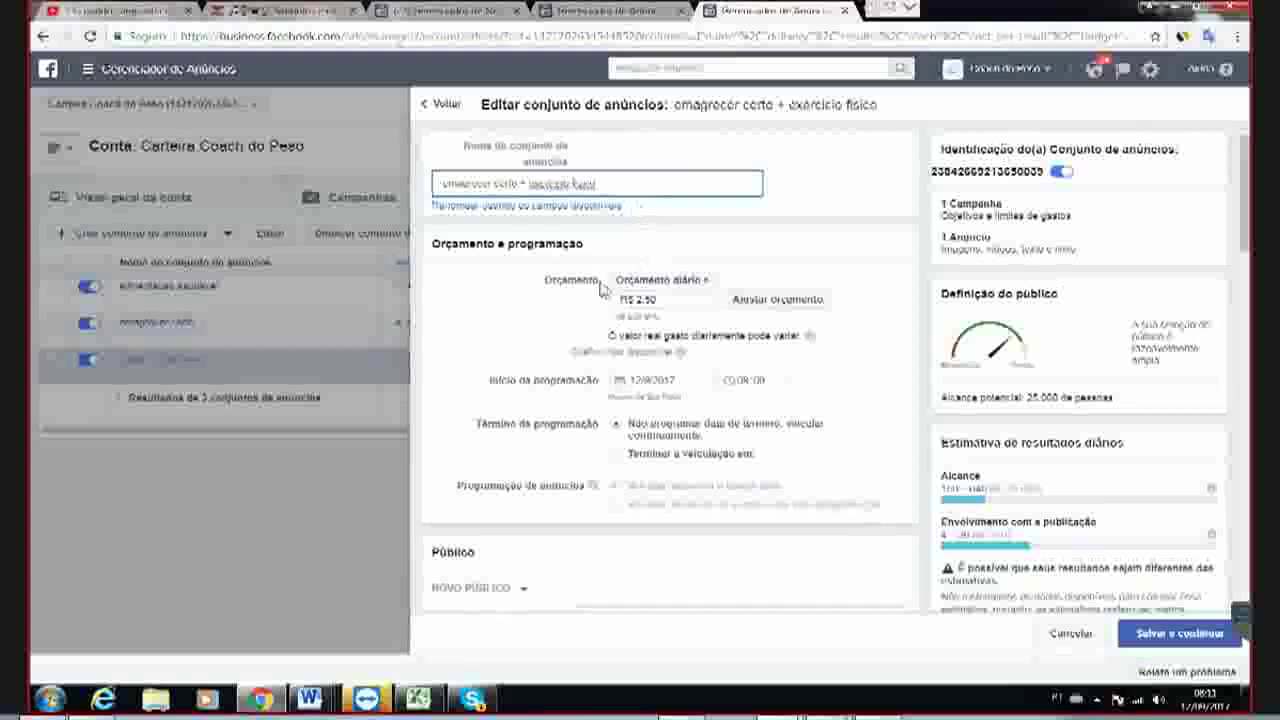
- Save the copied ad set and place its order, and clear the selection of the saude e boa forma ad set
click(1175, 636)
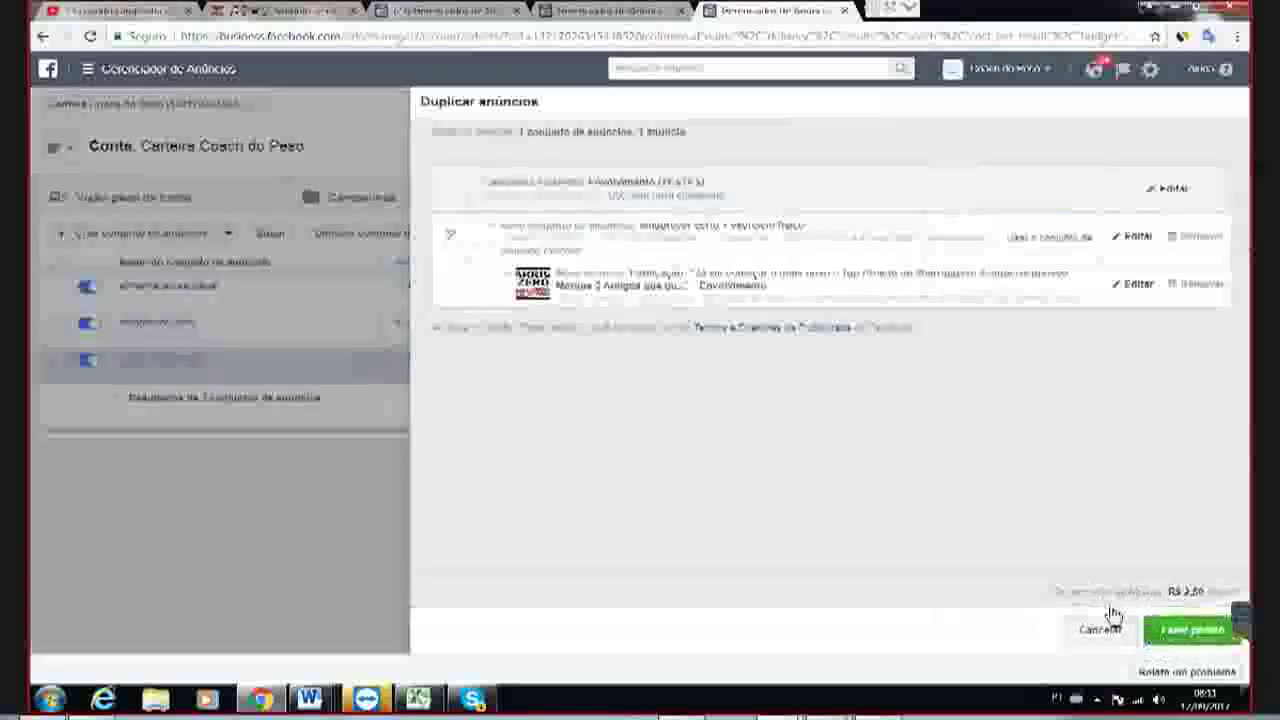
click(1188, 632)
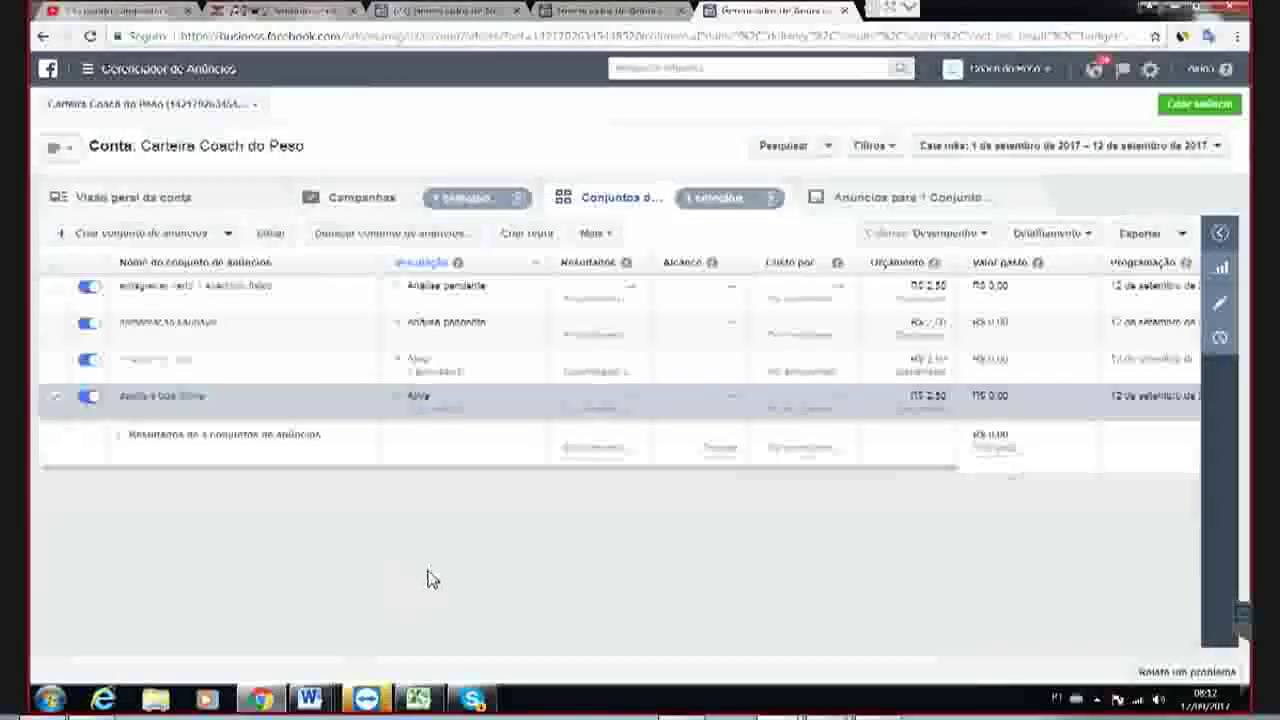
click(55, 398)
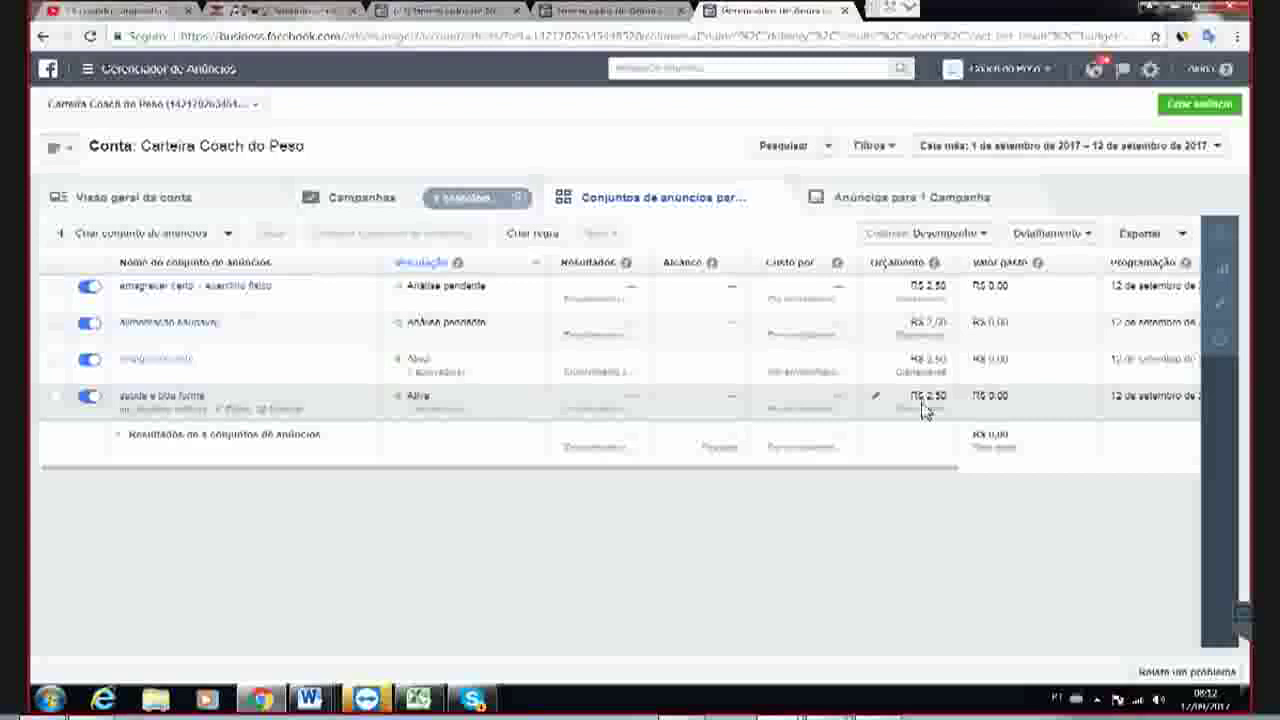
click(953, 580)
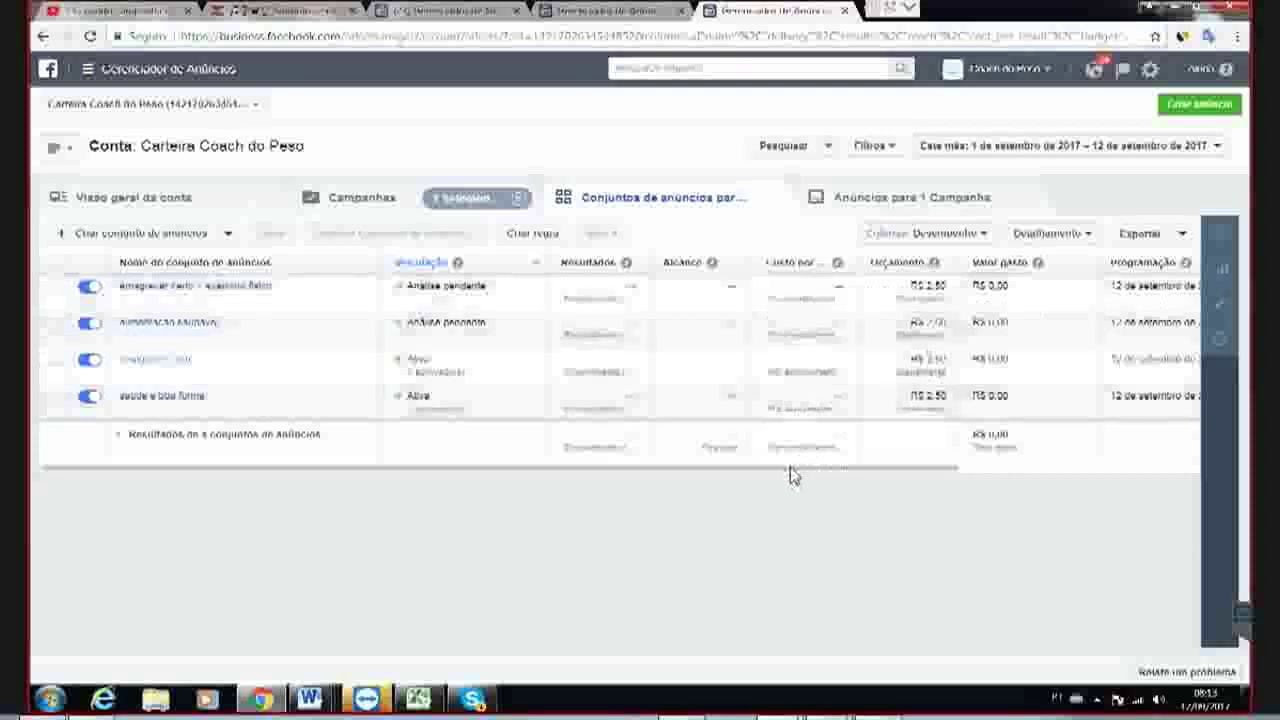
- Customize the ad set table's columns, searching for "ctr" and adding CTR (taxa de cliques no link)
drag(790, 477, 1109, 451)
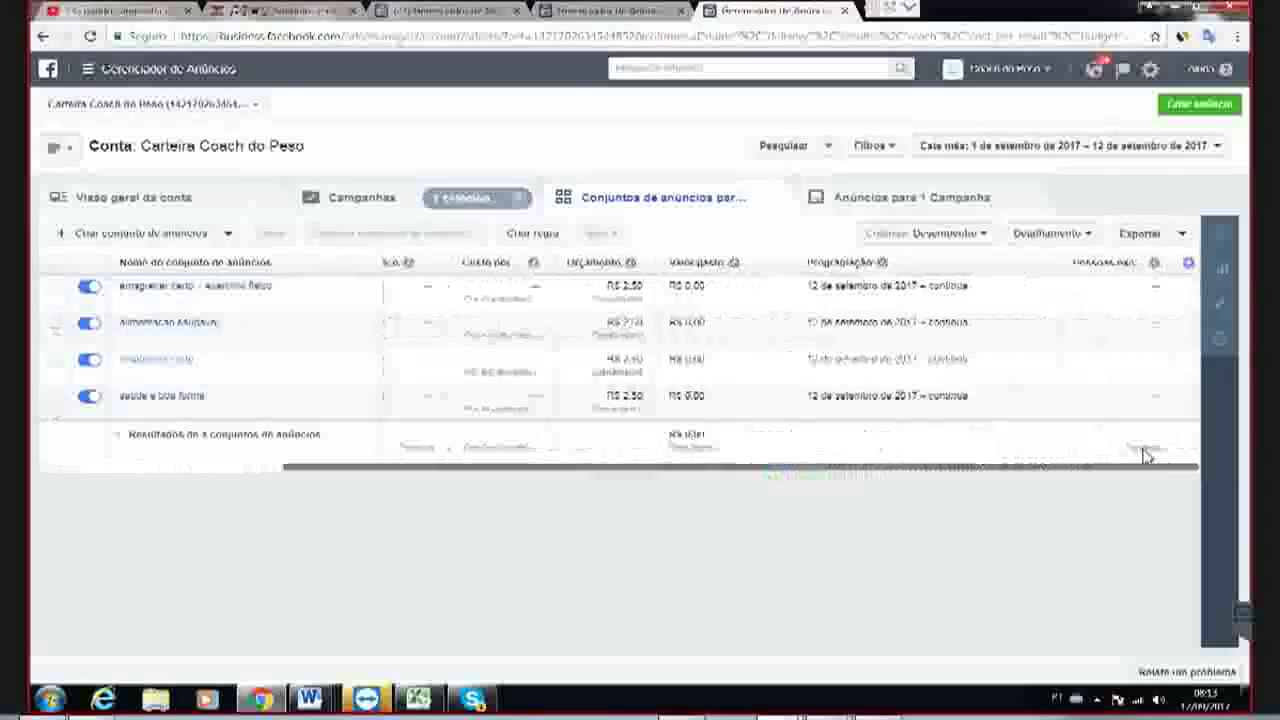
click(957, 234)
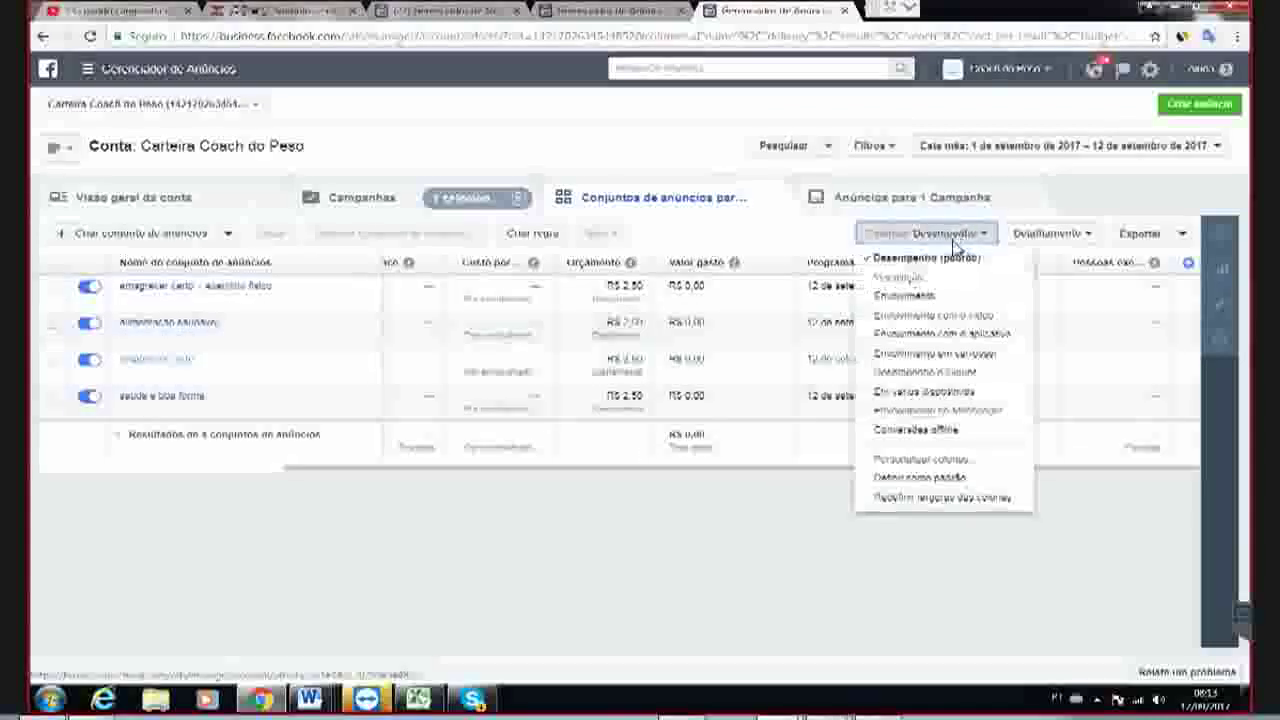
click(950, 460)
click(490, 133)
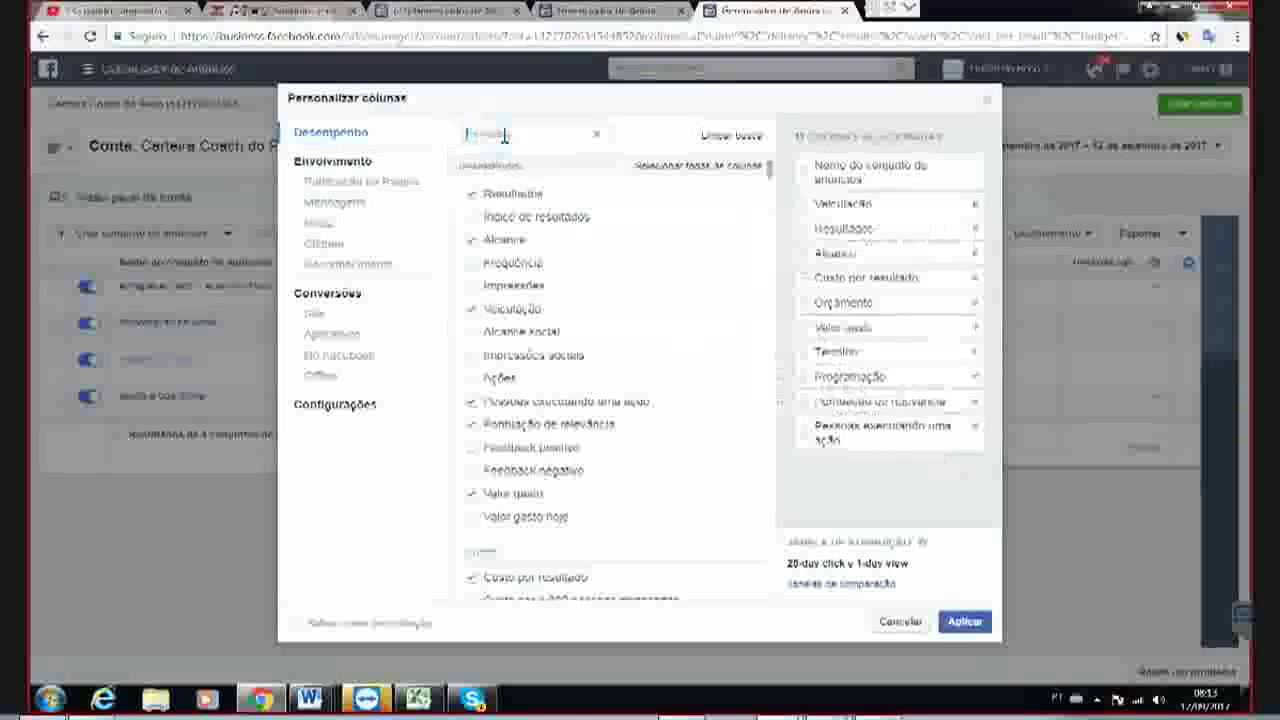
text(ctr)
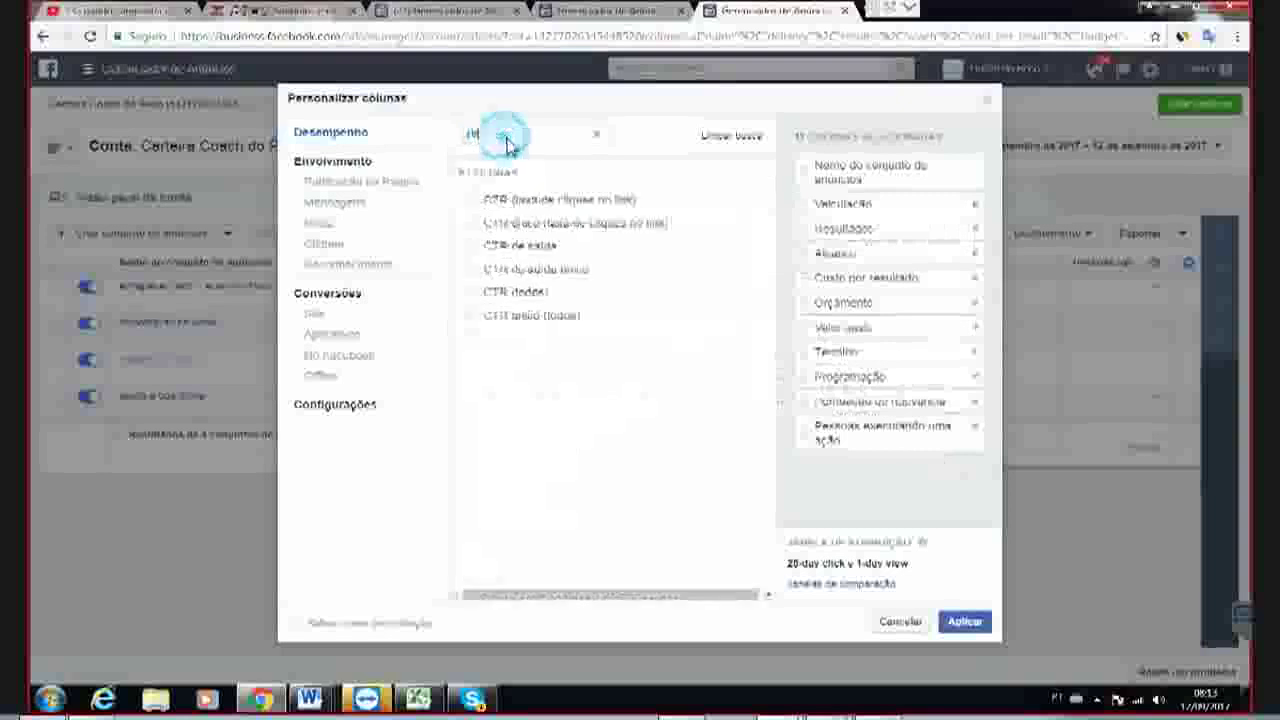
mouse_move(563, 244)
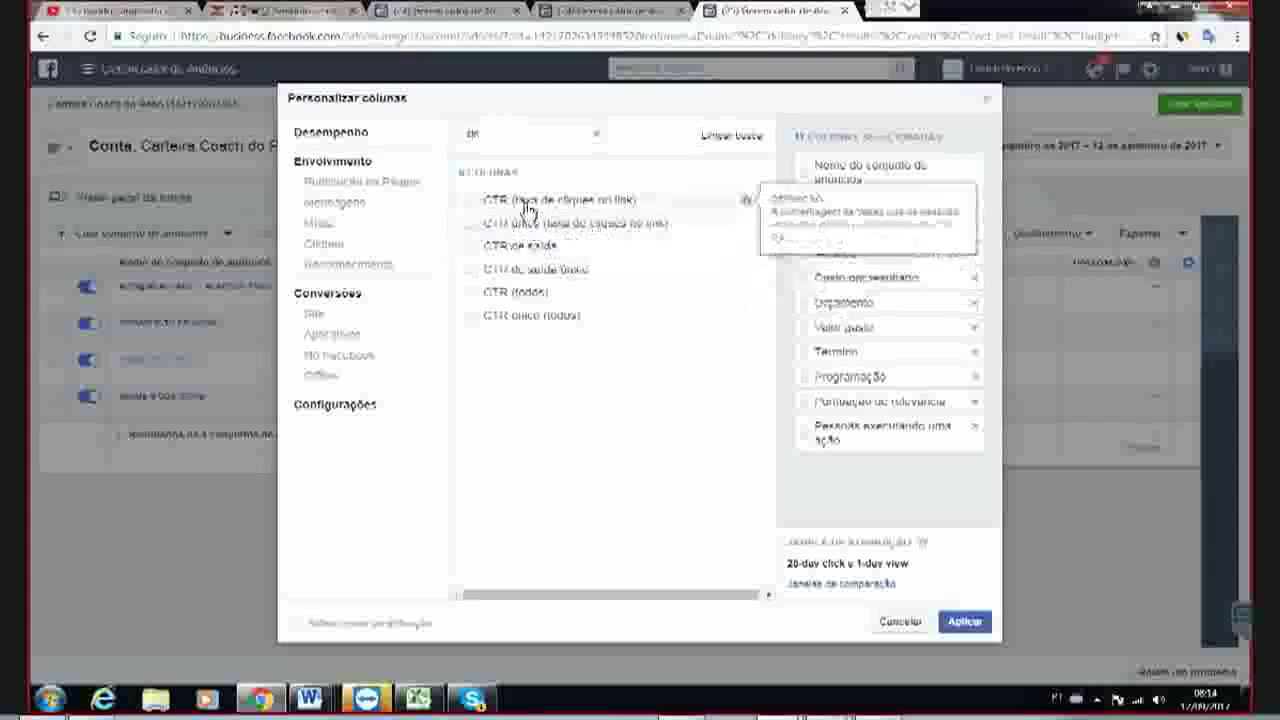
click(490, 207)
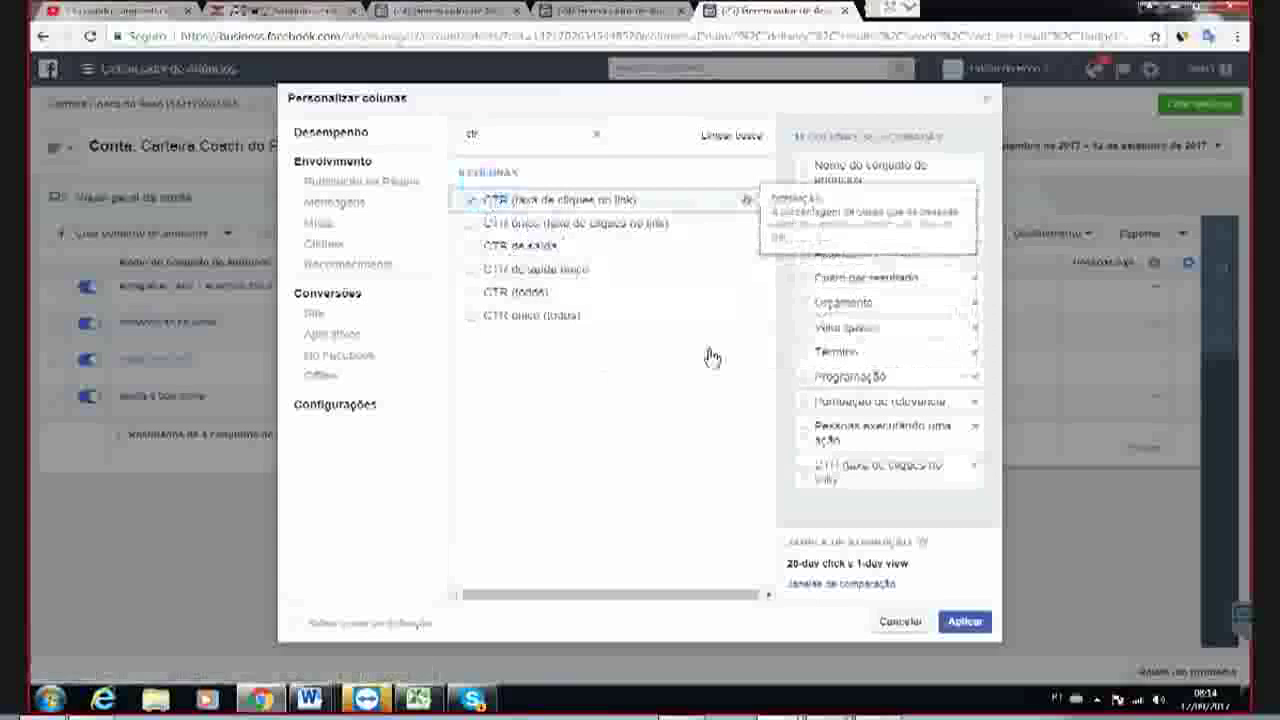
- Reorder the selected columns so Custo por resultado comes first after the ad set name, followed by CTR (taxa de cliques no link)
drag(872, 467, 886, 247)
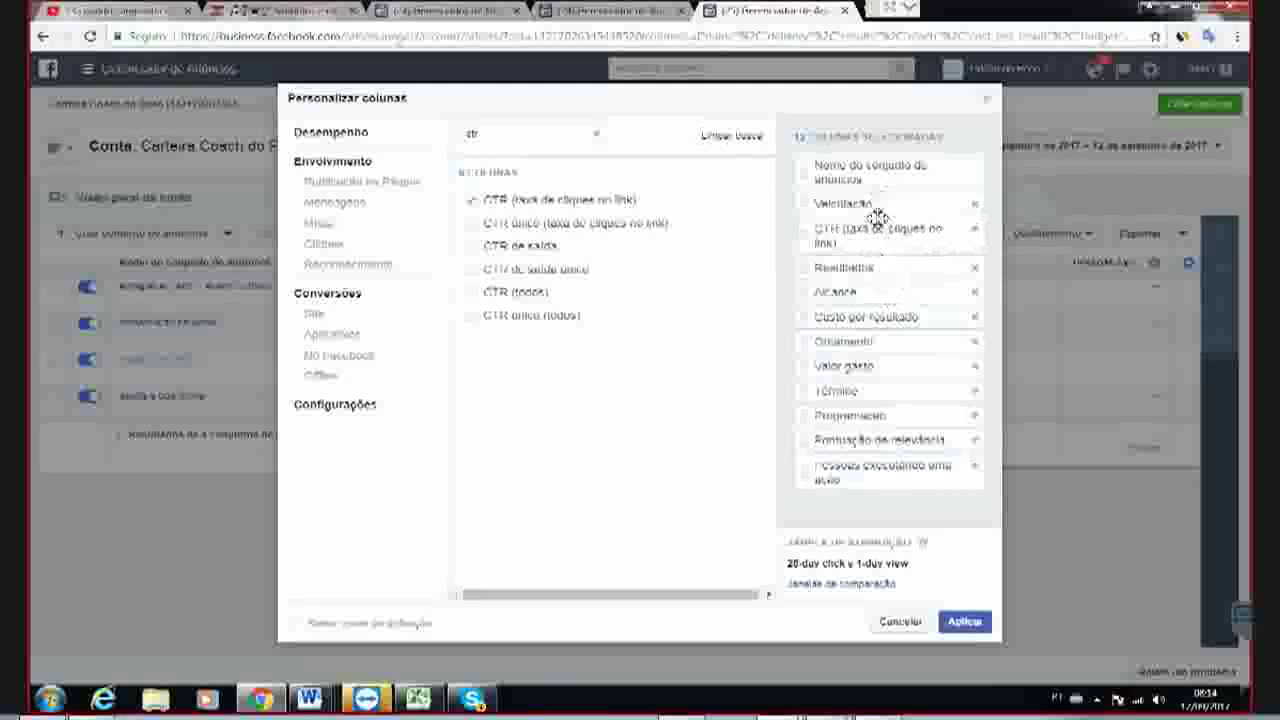
drag(924, 313, 905, 212)
mouse_move(894, 257)
mouse_down()
mouse_move(897, 240)
mouse_move(907, 247)
mouse_up()
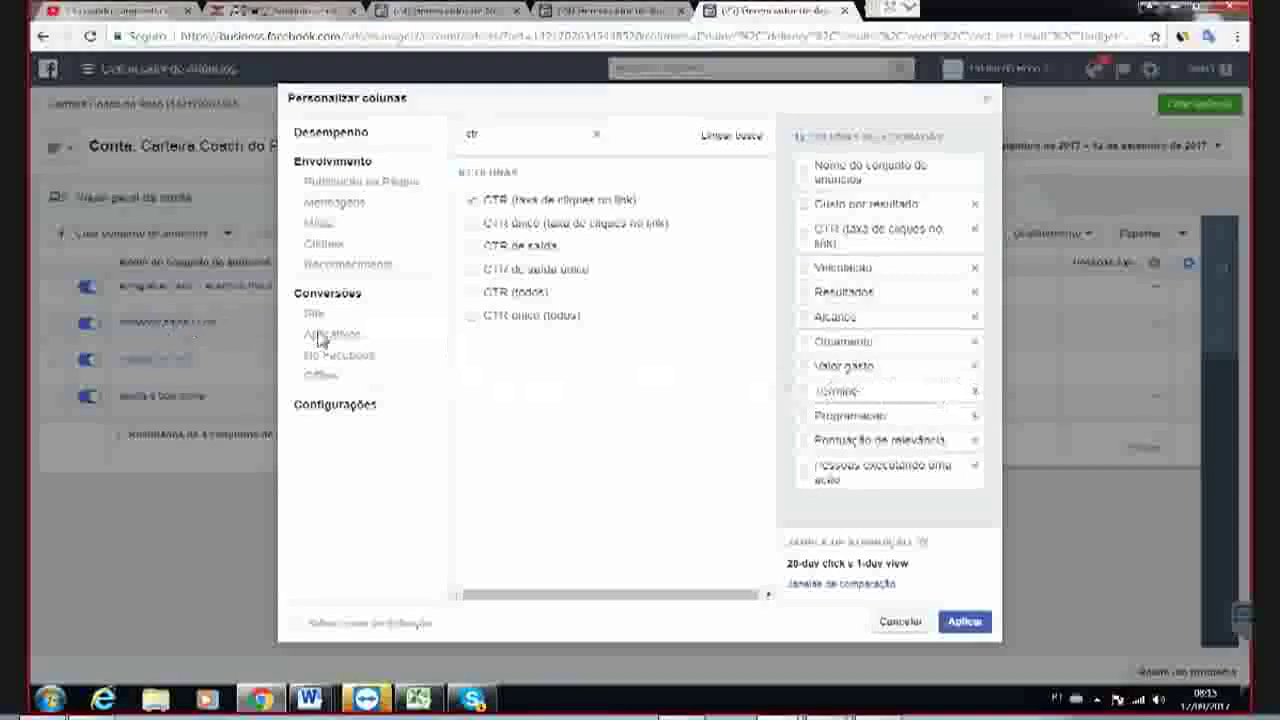
- Remove the Término and Programação columns, move Pontuação de relevância directly below CTR, and apply the column layout
click(975, 398)
click(975, 398)
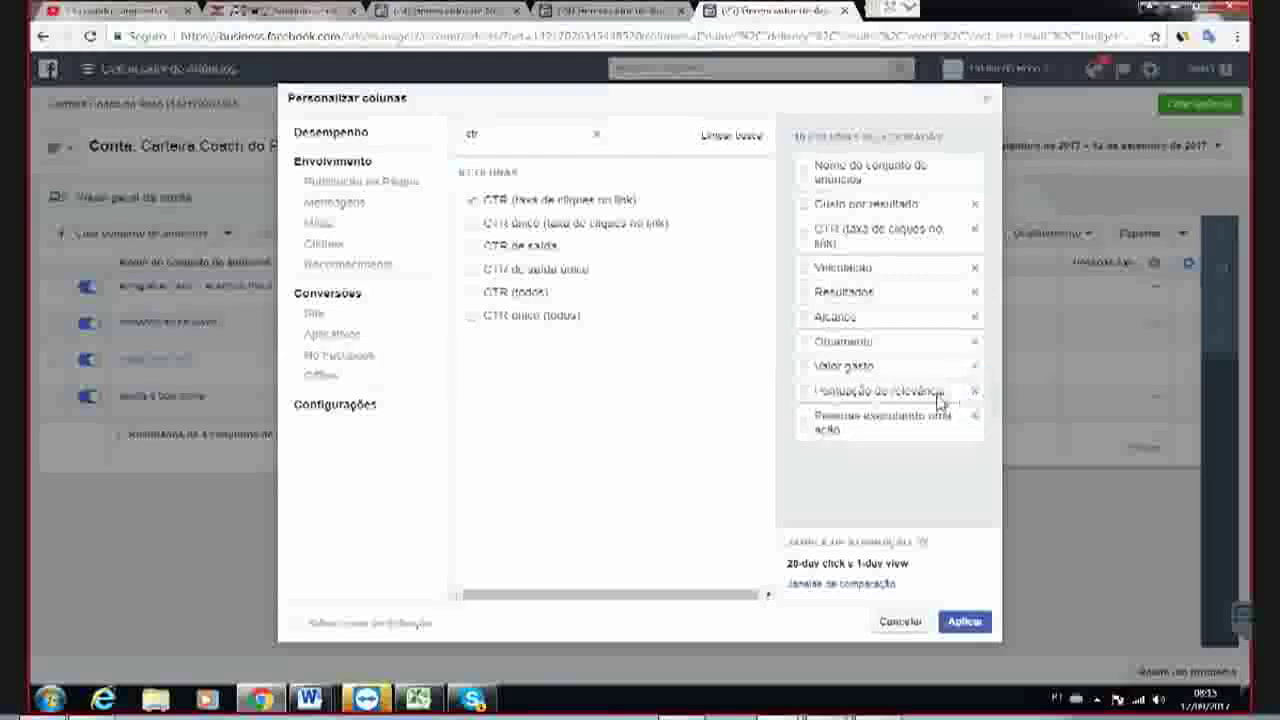
drag(906, 392, 902, 265)
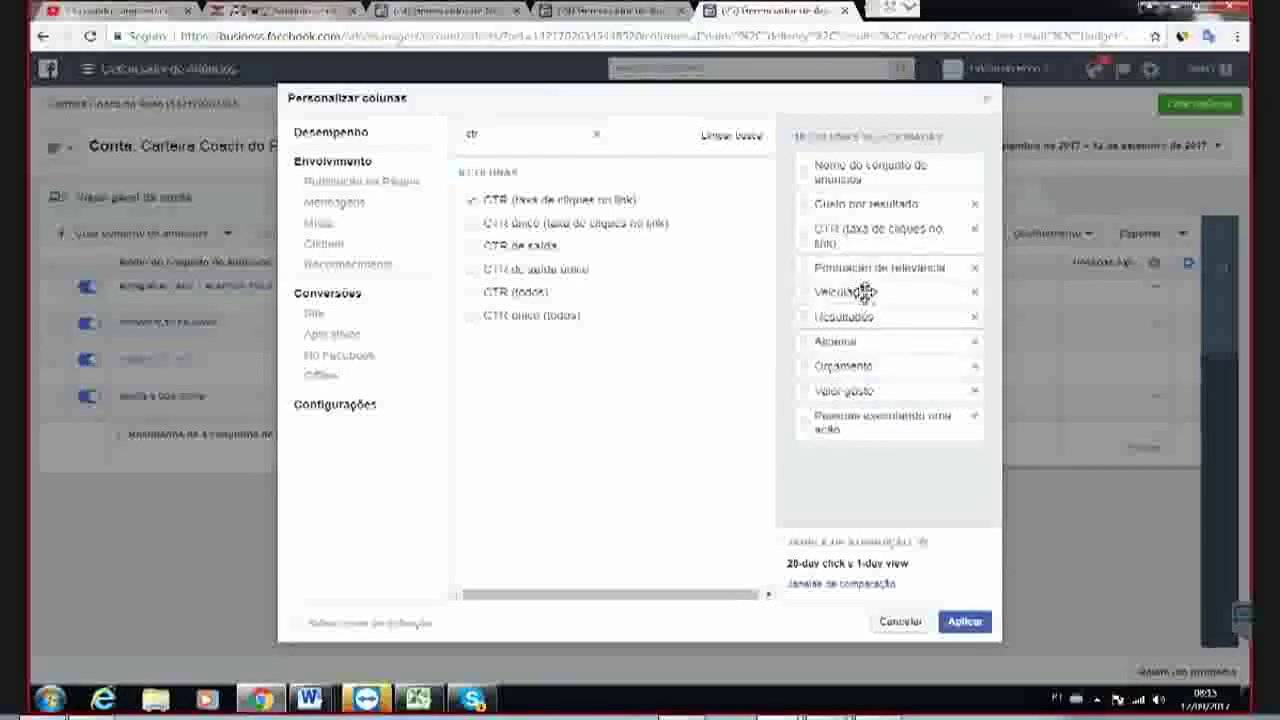
click(966, 622)
click(966, 622)
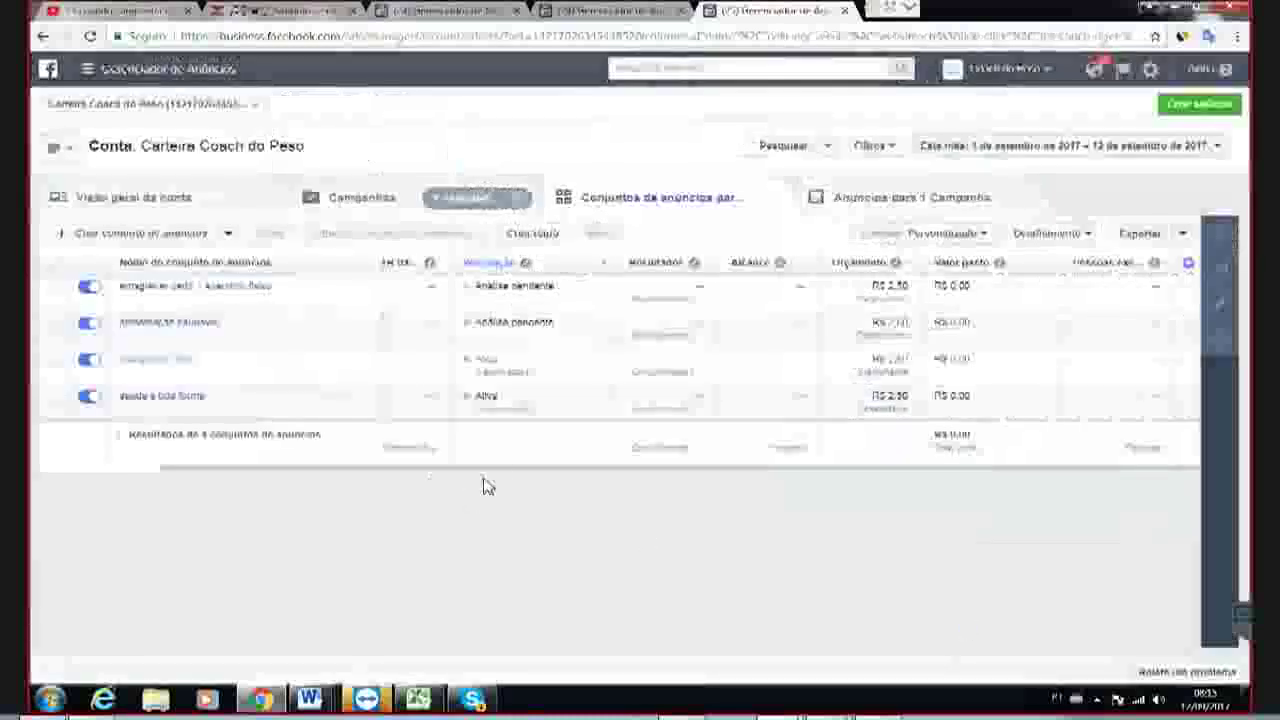
- Look over the customized columns of the ad set table and check the dates in the system calendar
click(490, 467)
drag(458, 475, 372, 468)
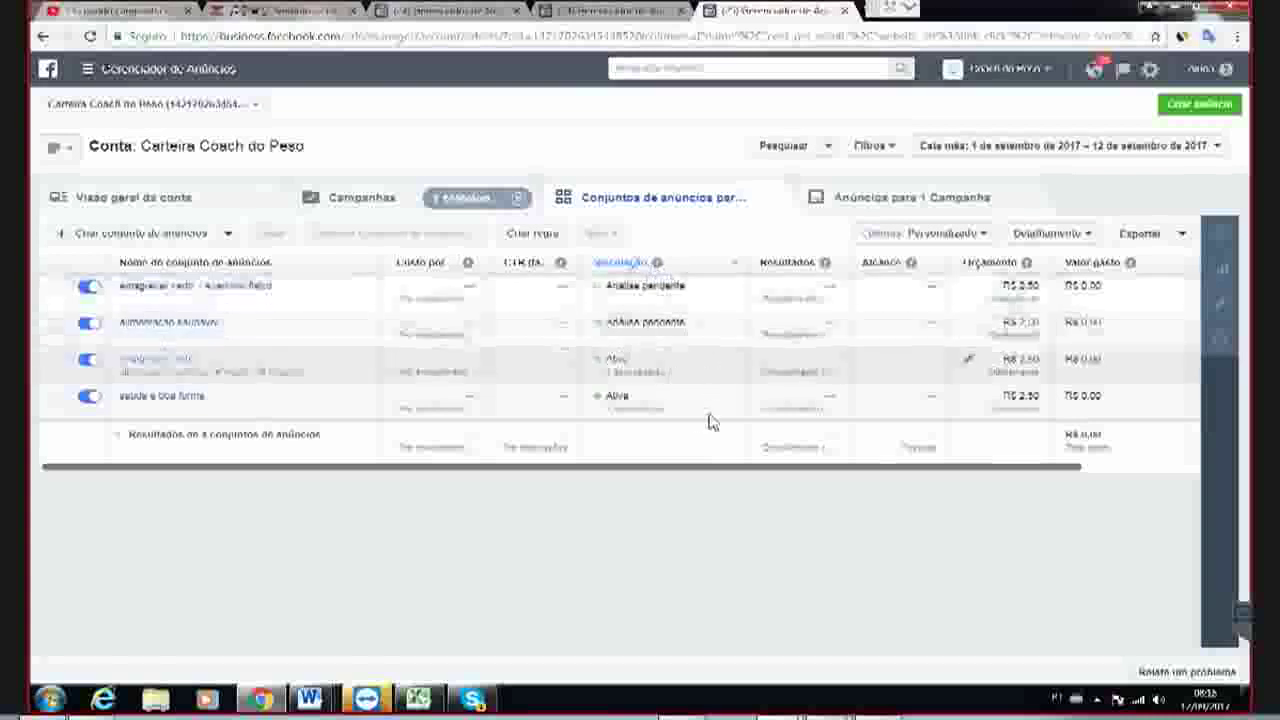
click(708, 468)
drag(708, 472, 430, 441)
click(357, 503)
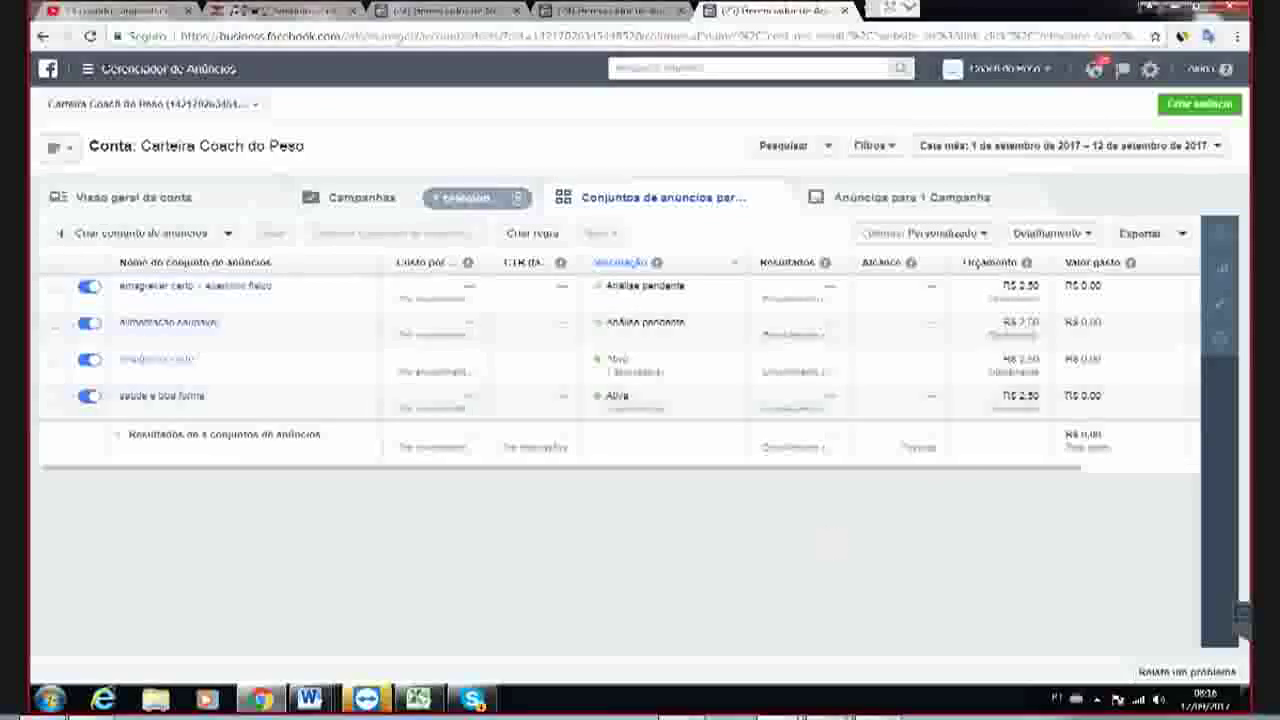
click(1205, 697)
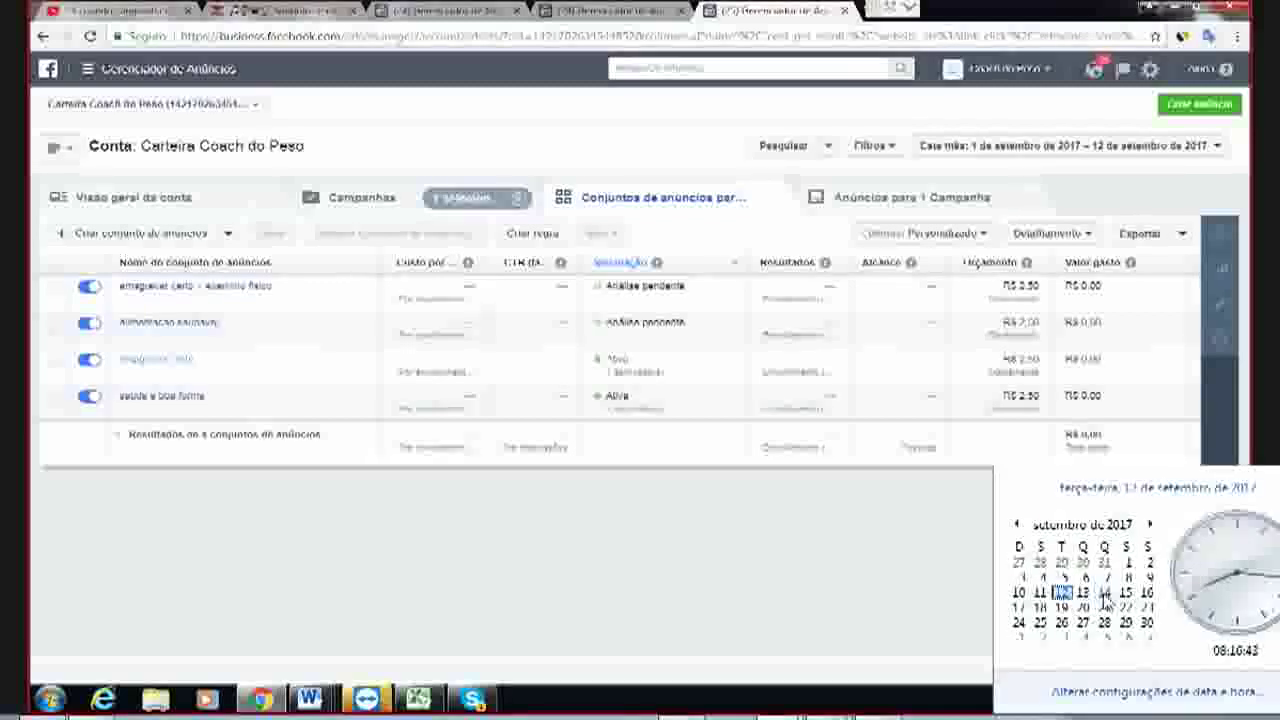
click(838, 577)
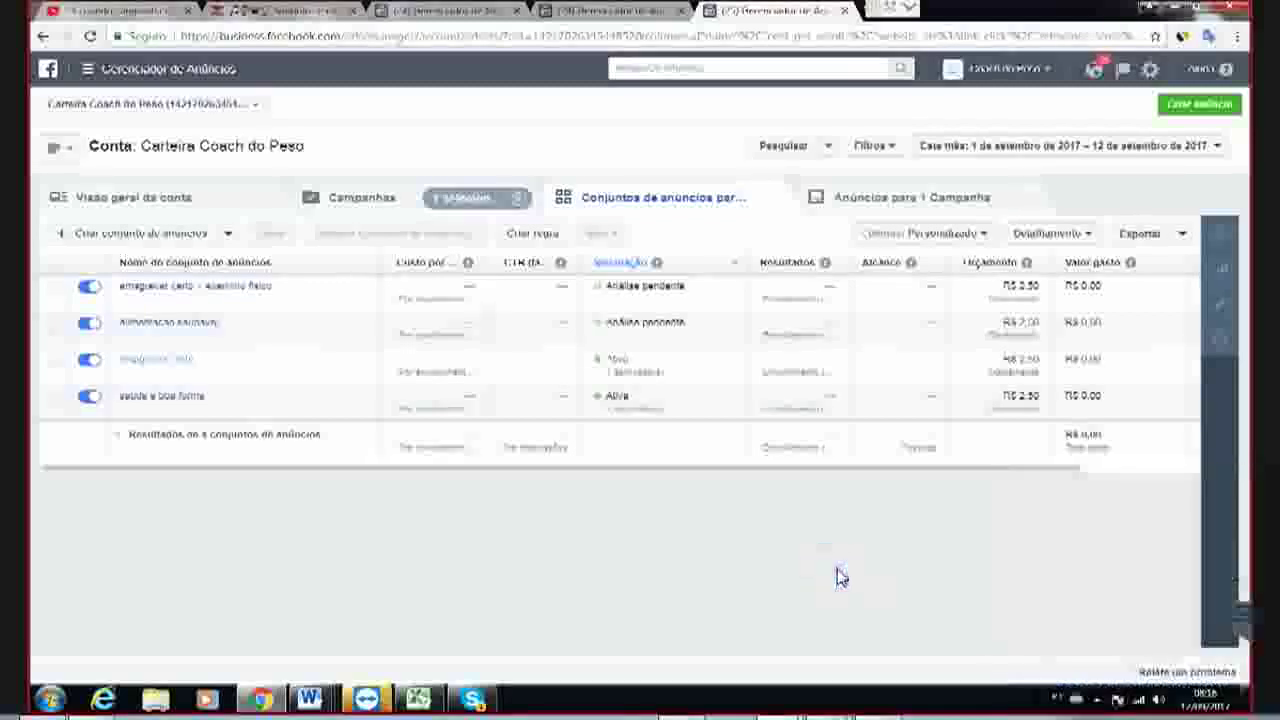